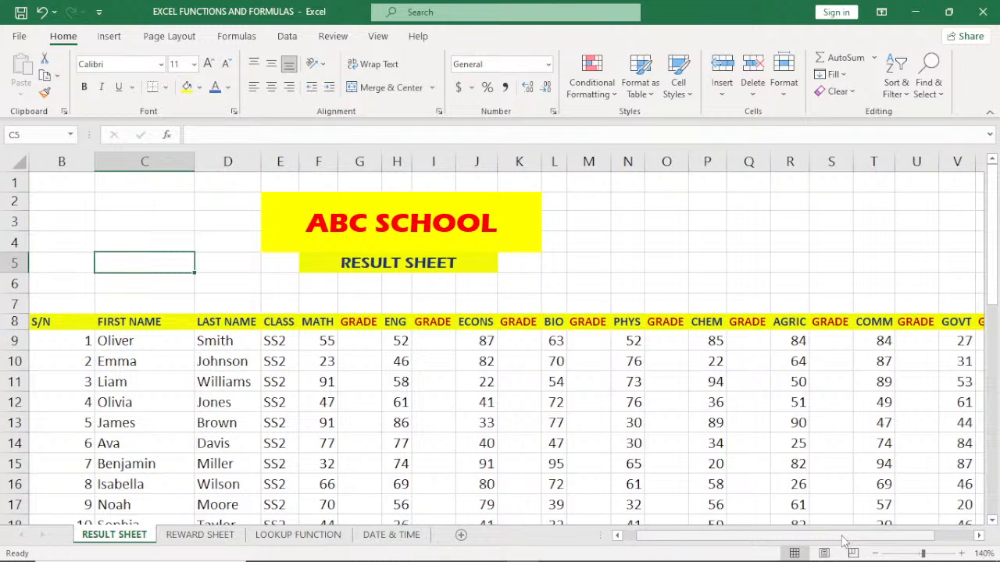
Step: Examine the subject headers, the first student's scores and the empty GRADE column on the RESULT SHEET
mouse_move(844, 539)
left_mouse_down()
mouse_move(889, 539)
mouse_move(798, 543)
mouse_move(844, 539)
left_mouse_up()
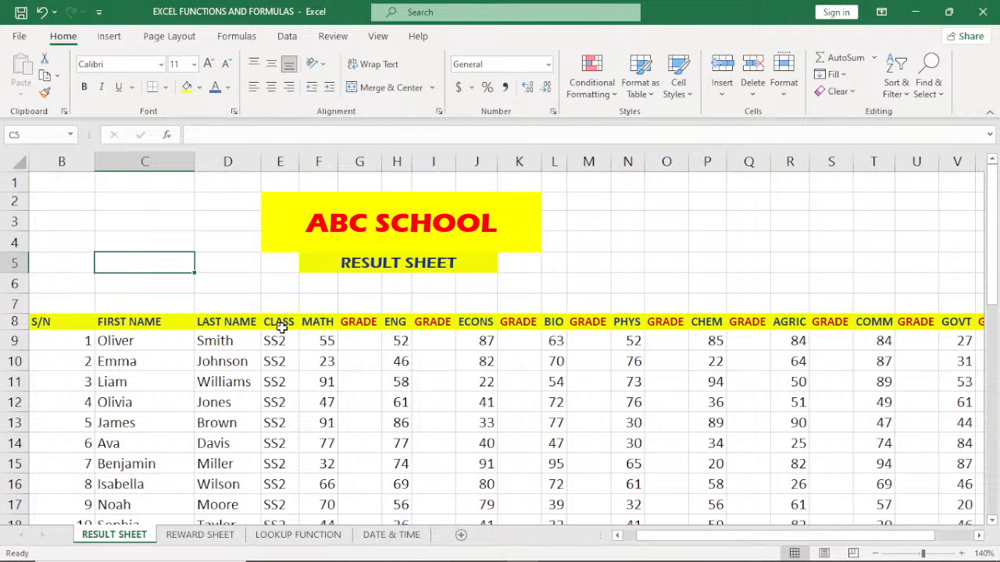
left_click(325, 323)
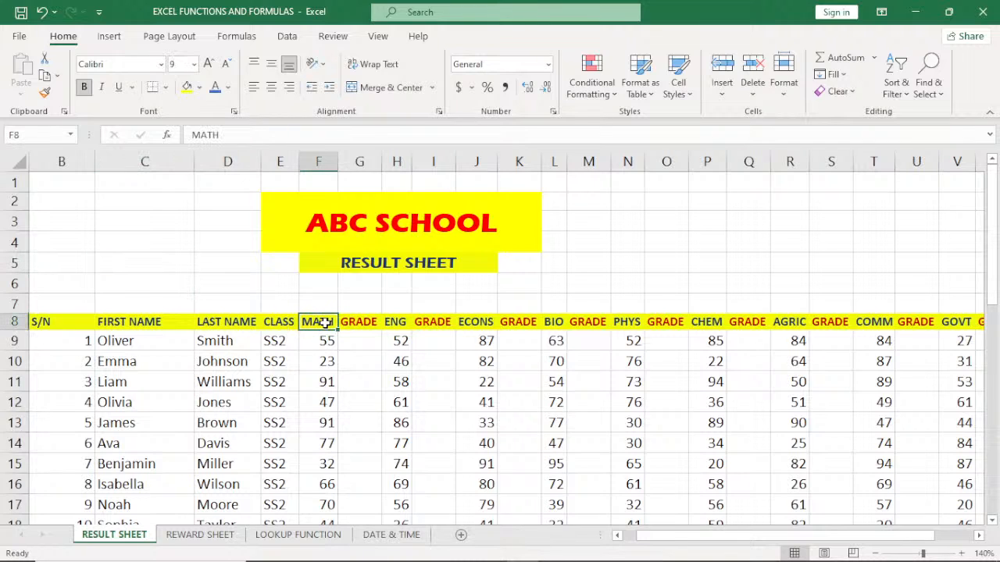
left_click(394, 322)
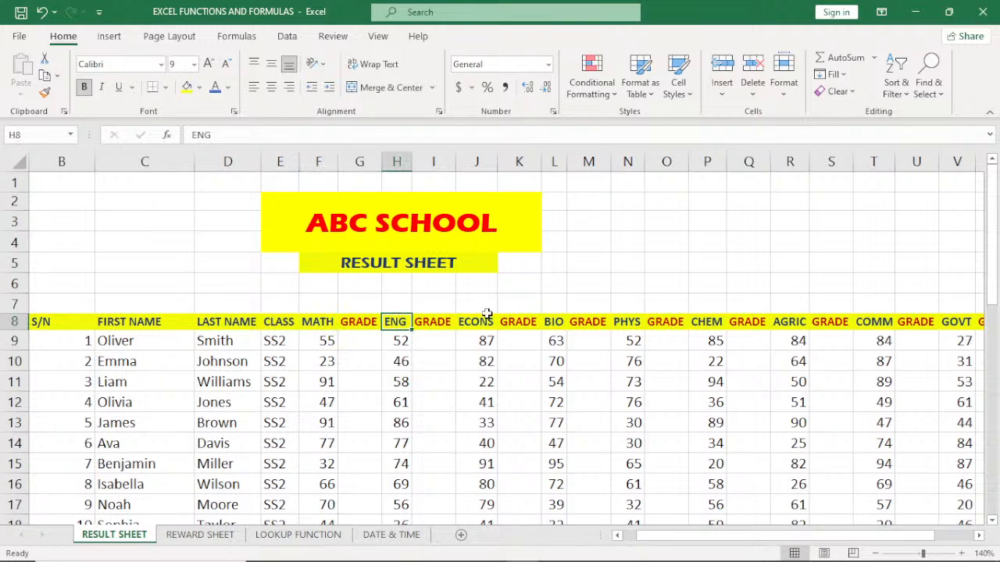
left_click(483, 323)
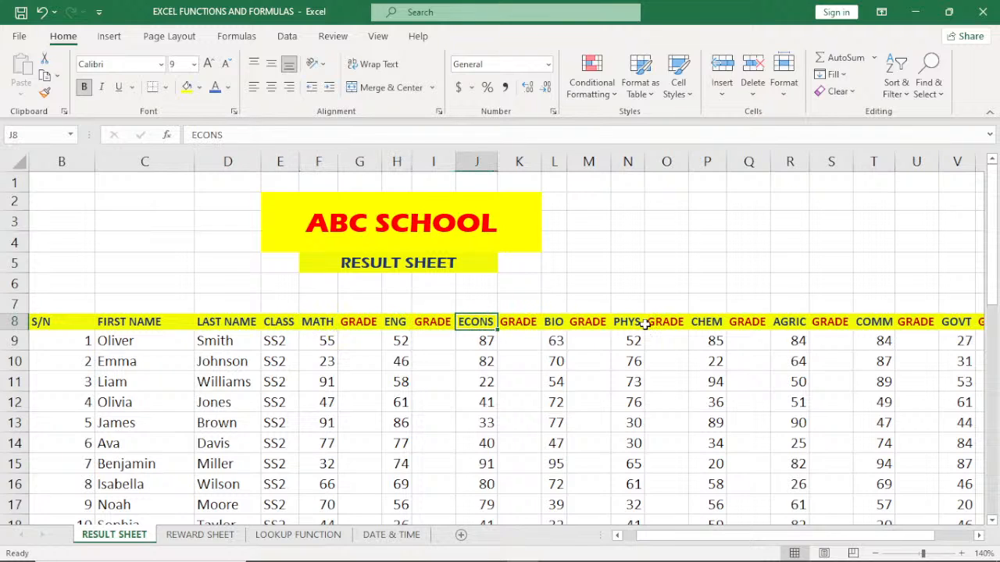
left_click_drag(824, 538, 795, 542)
left_click(320, 341)
left_click(399, 342)
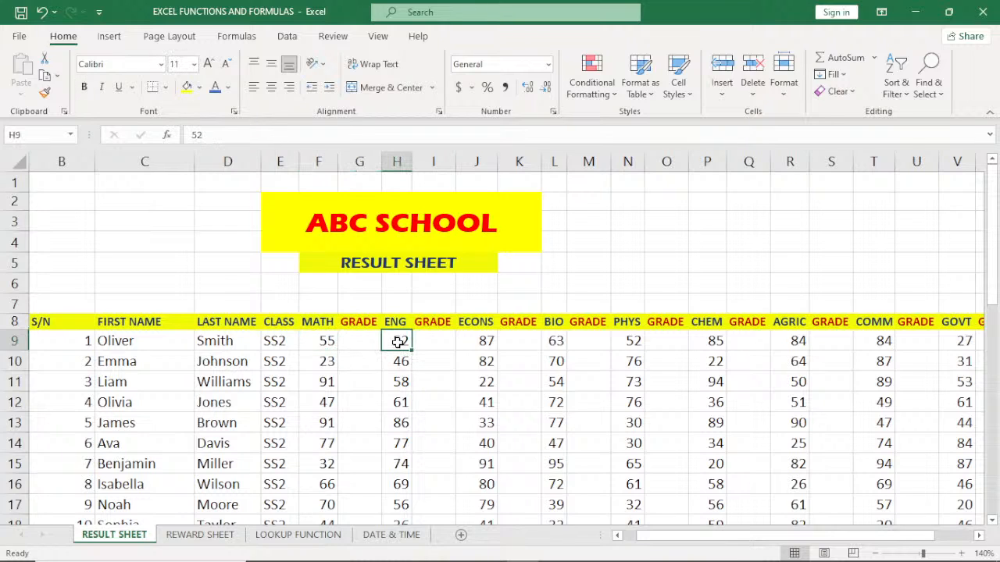
left_click(484, 344)
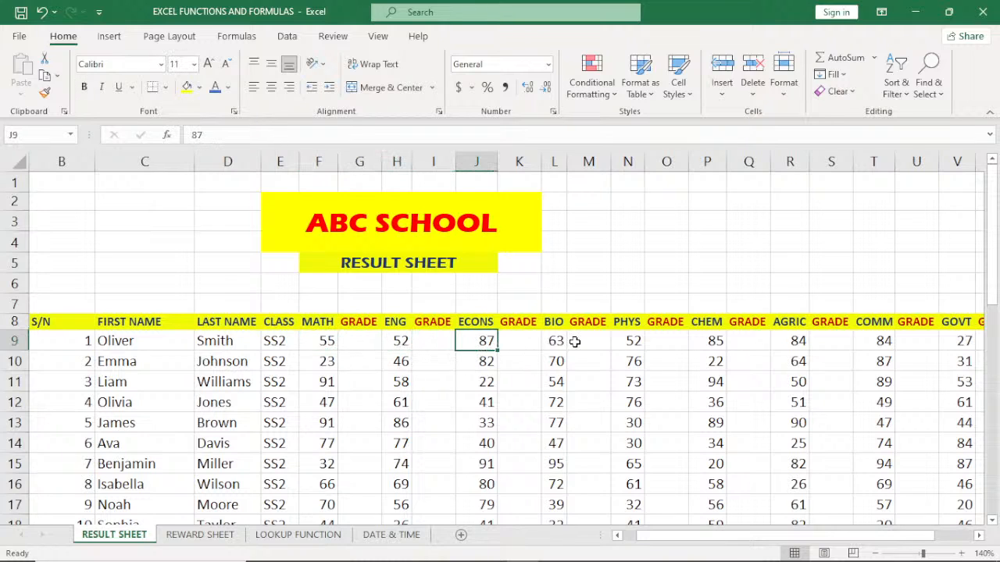
left_click(556, 341)
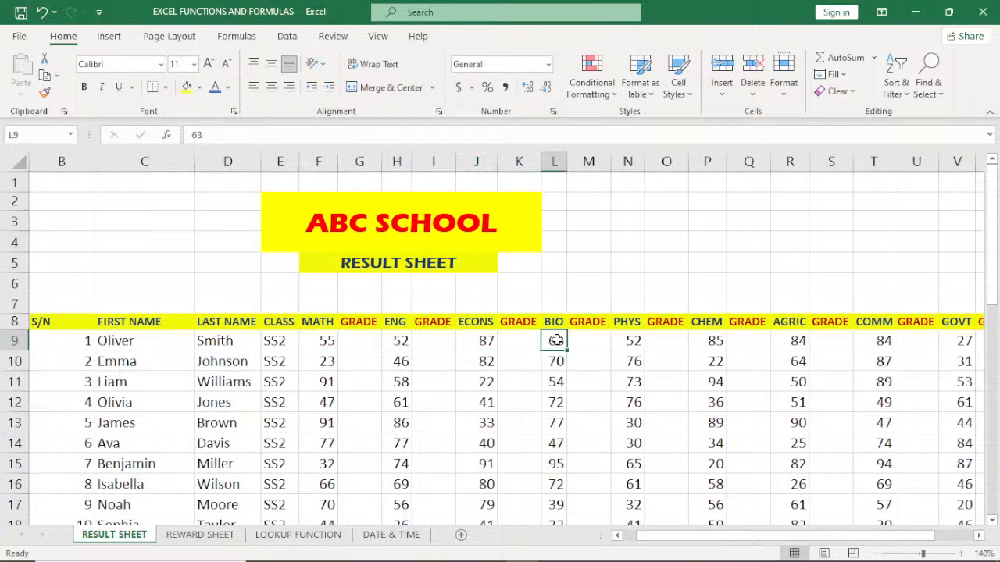
left_click(627, 343)
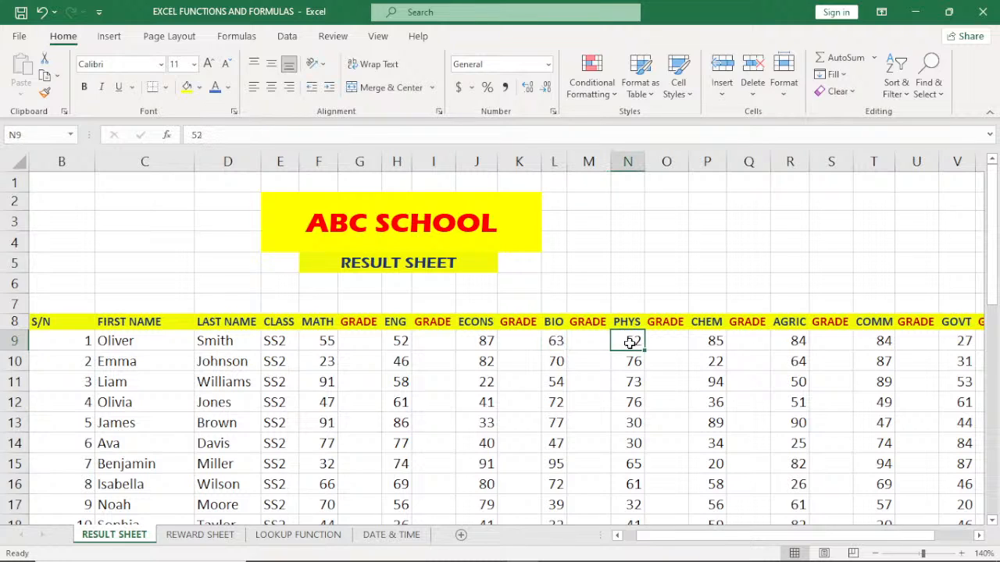
left_click(357, 341)
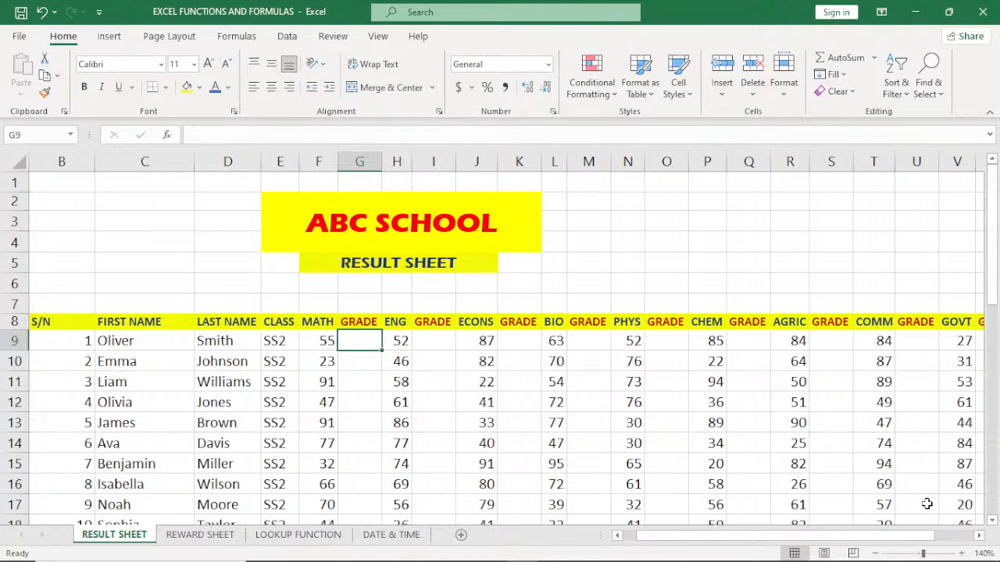
Step: Examine the TOTAL, AVERAGE, MAX and MIN columns and the summary labels below the student list
left_click_drag(885, 542, 927, 537)
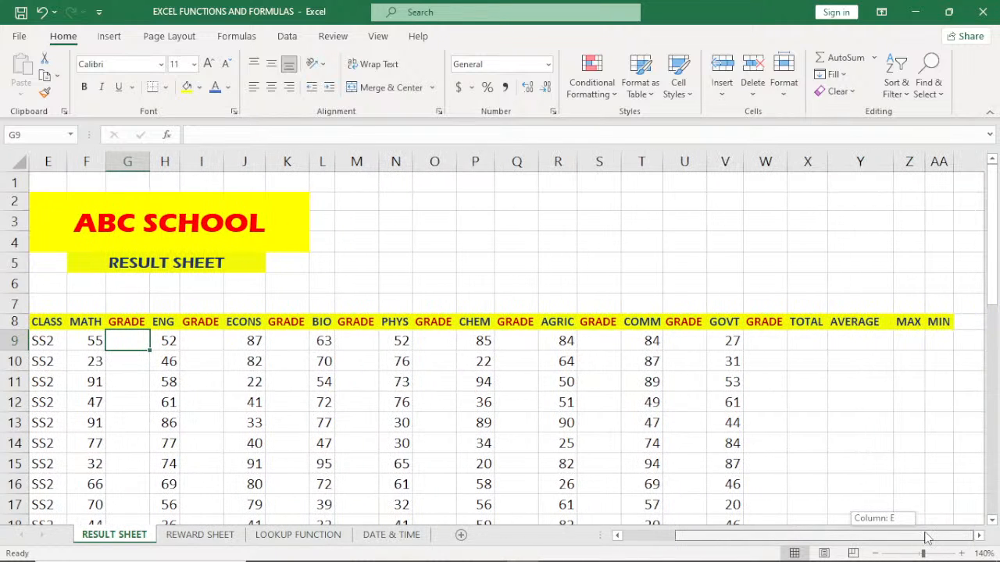
left_click(800, 343)
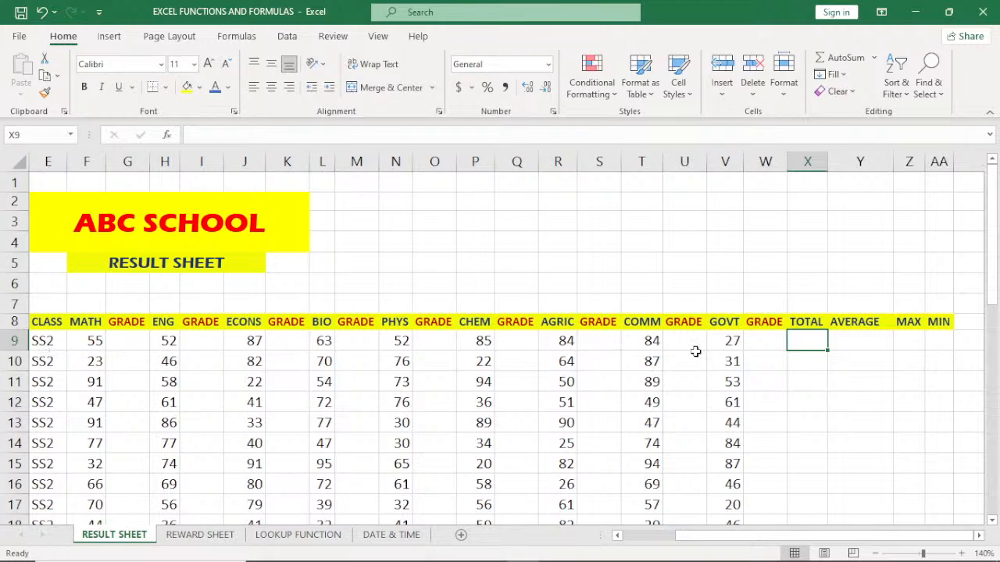
left_click(864, 341)
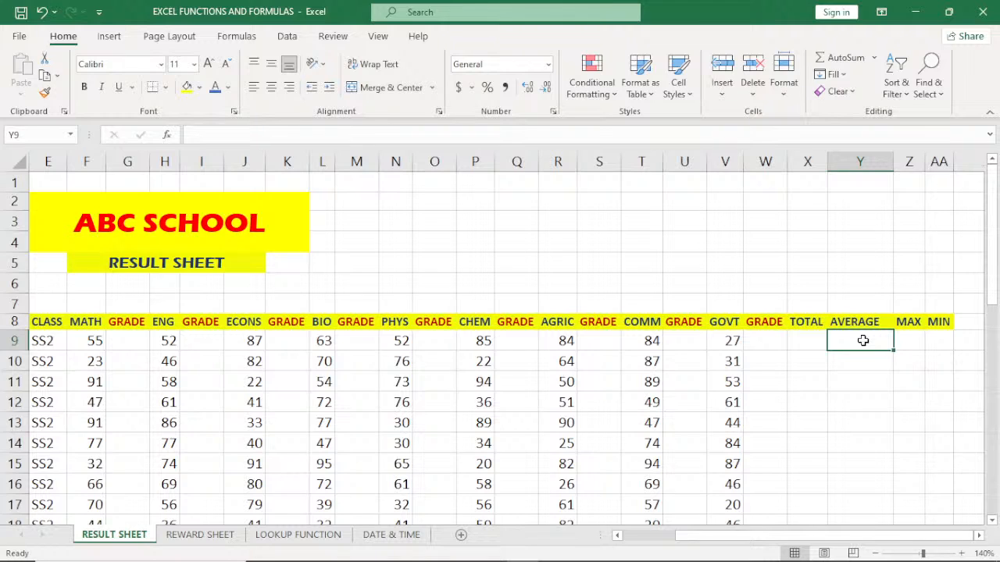
left_click(910, 341)
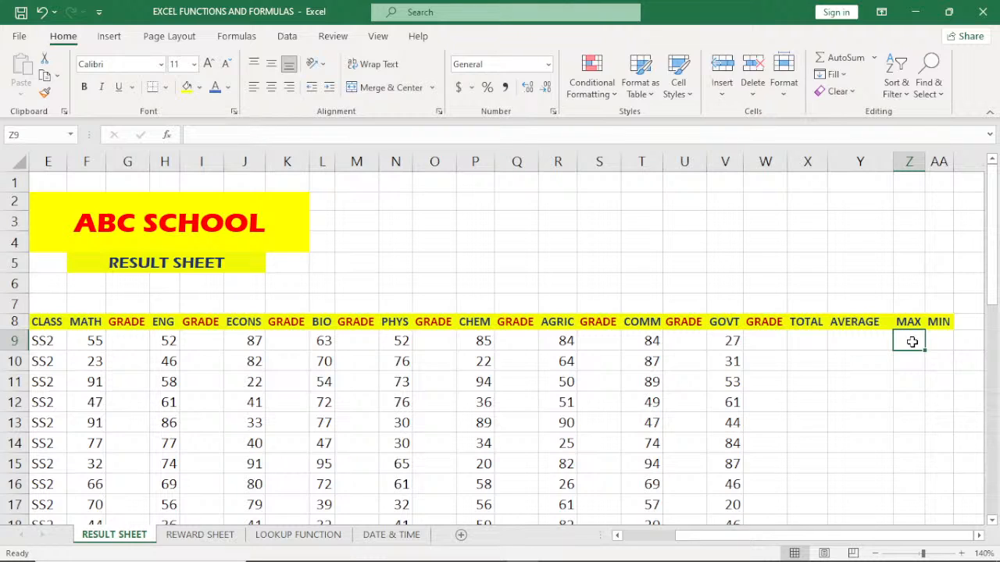
left_click(932, 342)
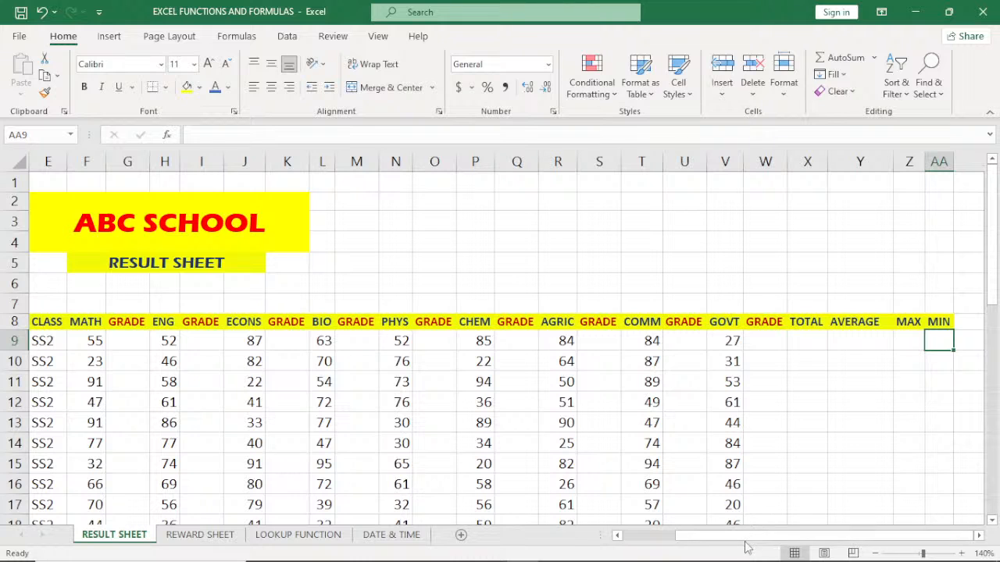
left_click_drag(746, 537, 623, 549)
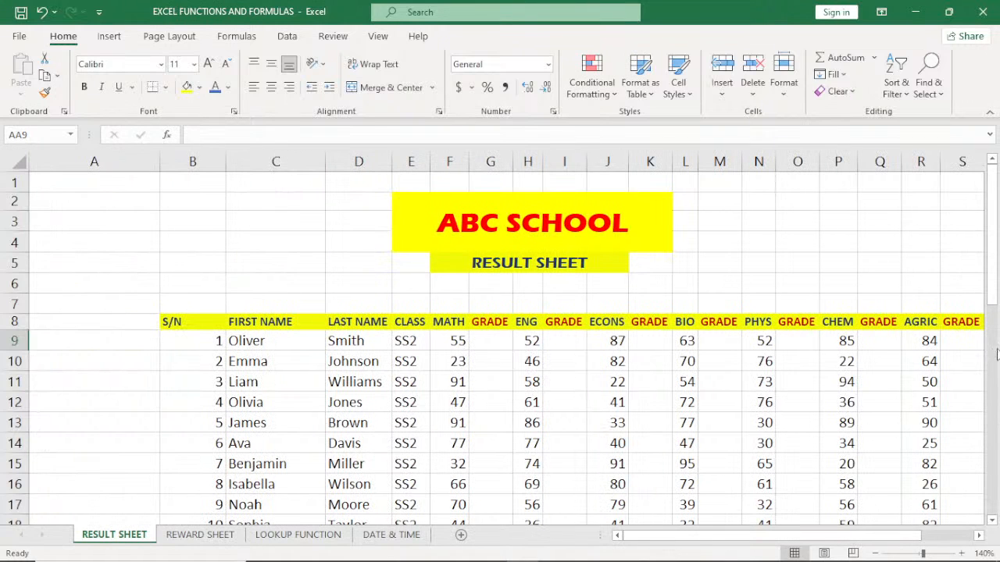
left_click_drag(991, 294, 996, 524)
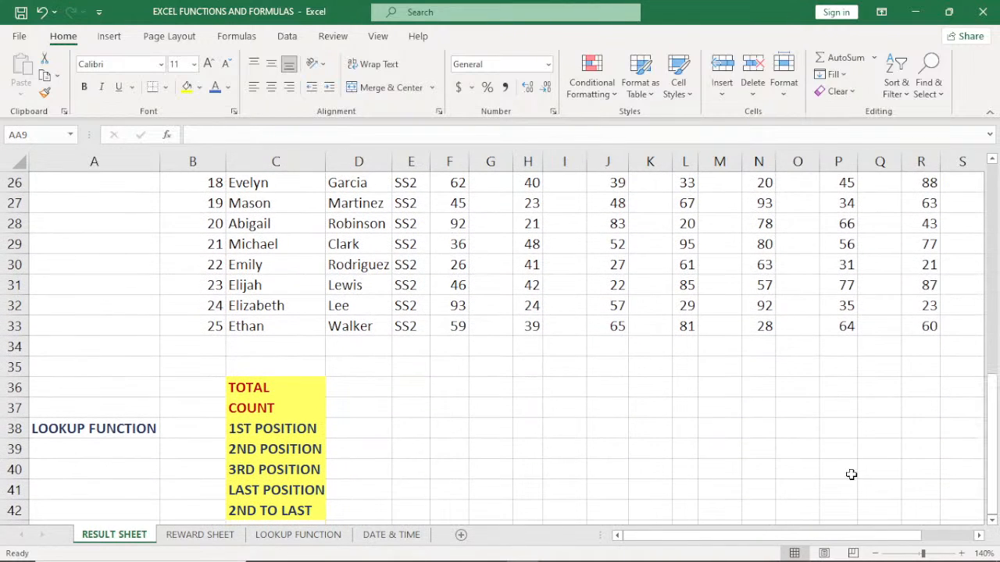
left_click(992, 519)
left_click(992, 520)
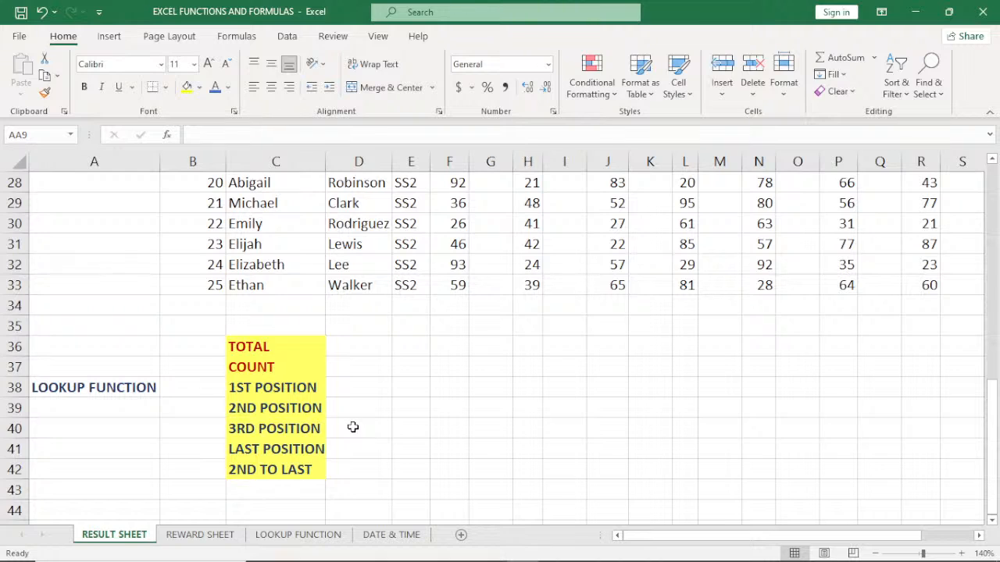
left_click(994, 459)
left_click_drag(995, 447, 996, 277)
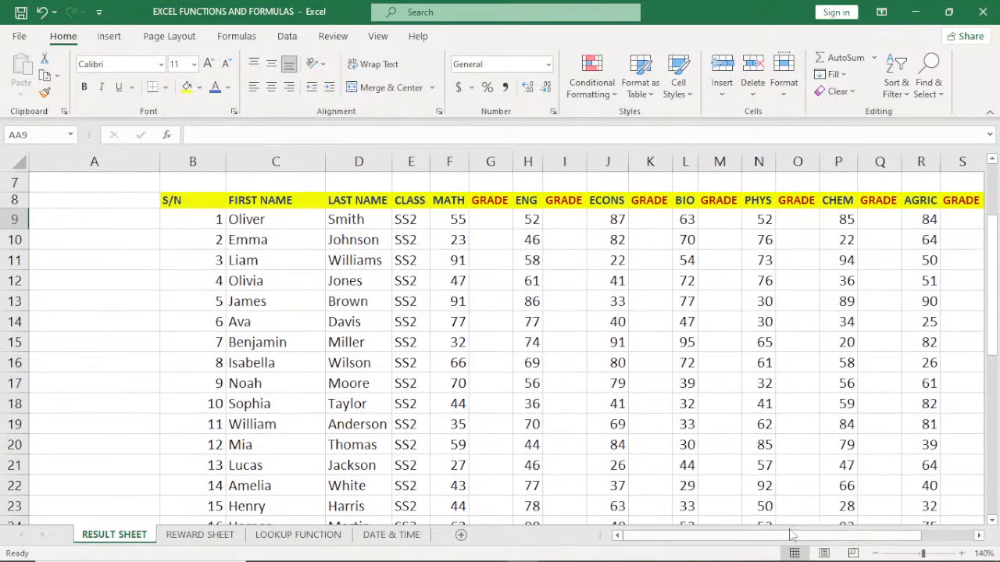
Step: Calculate the first student's total in X9 with the SUM function over the scores in F9:V9
left_click_drag(780, 539, 826, 542)
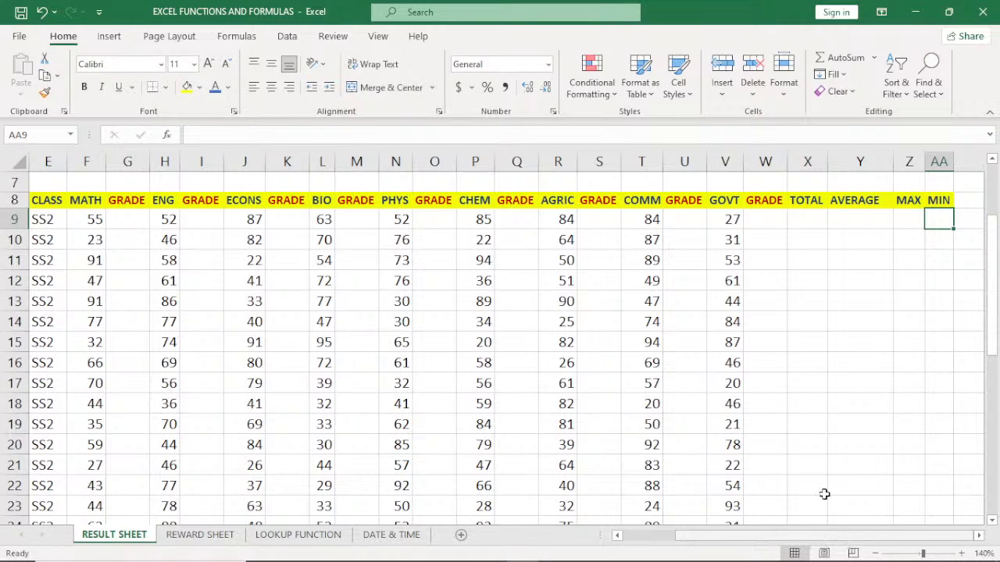
left_click(807, 223)
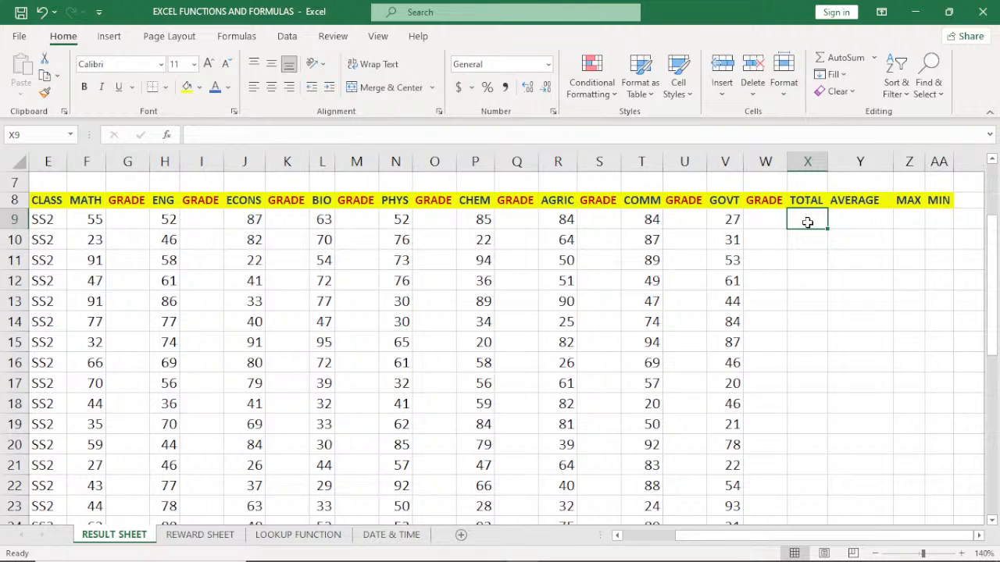
type("=")
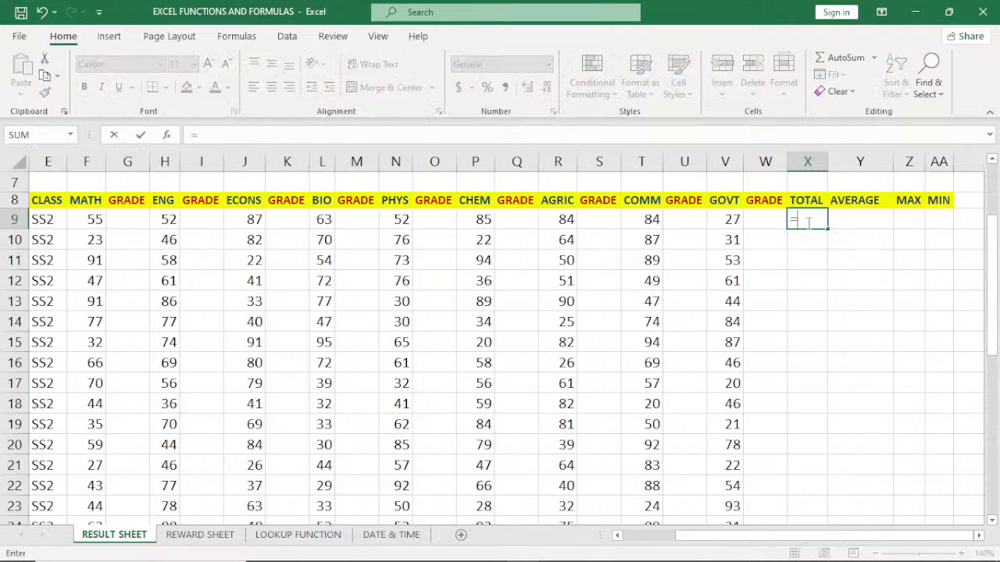
type("SU")
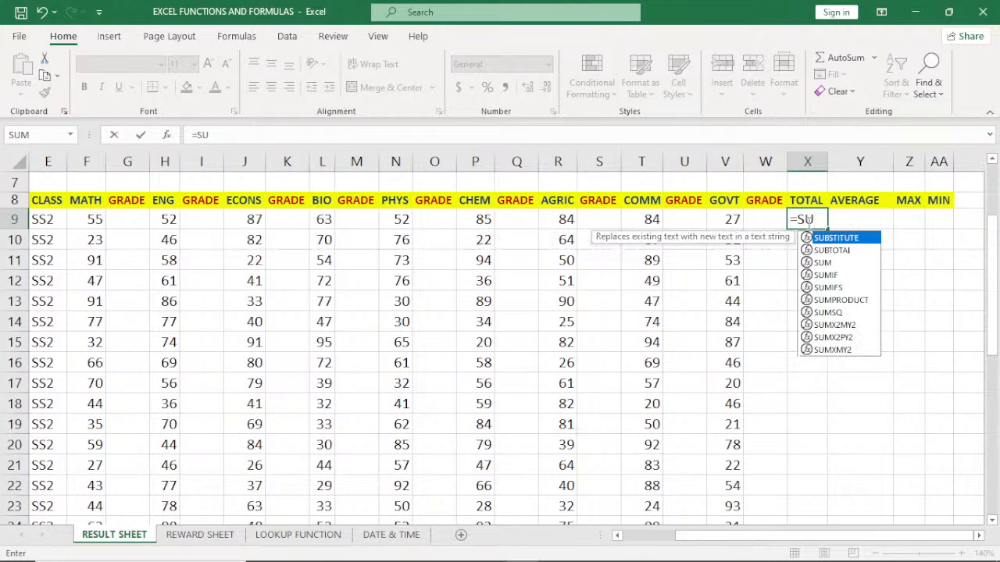
double_click(824, 262)
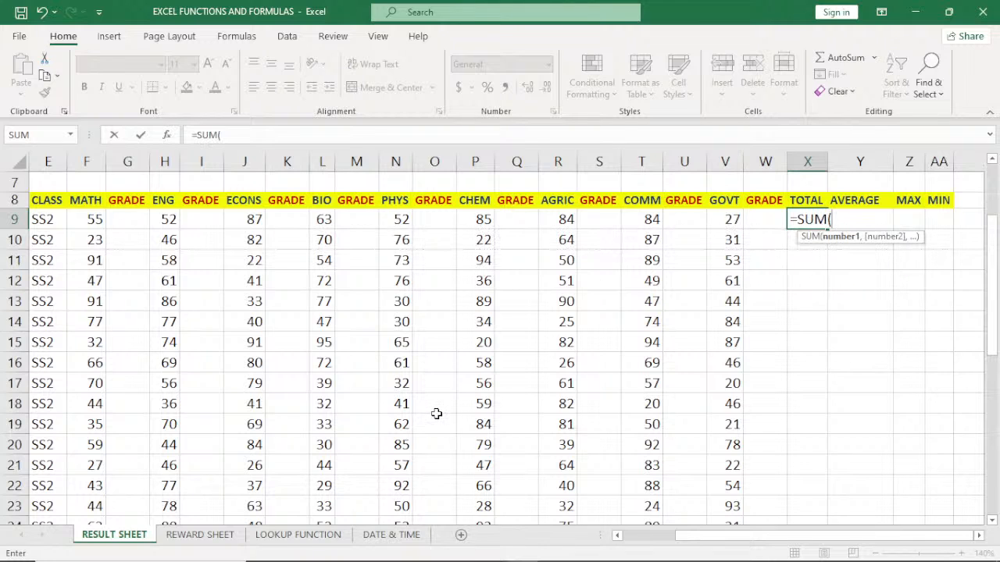
left_click_drag(711, 541, 697, 540)
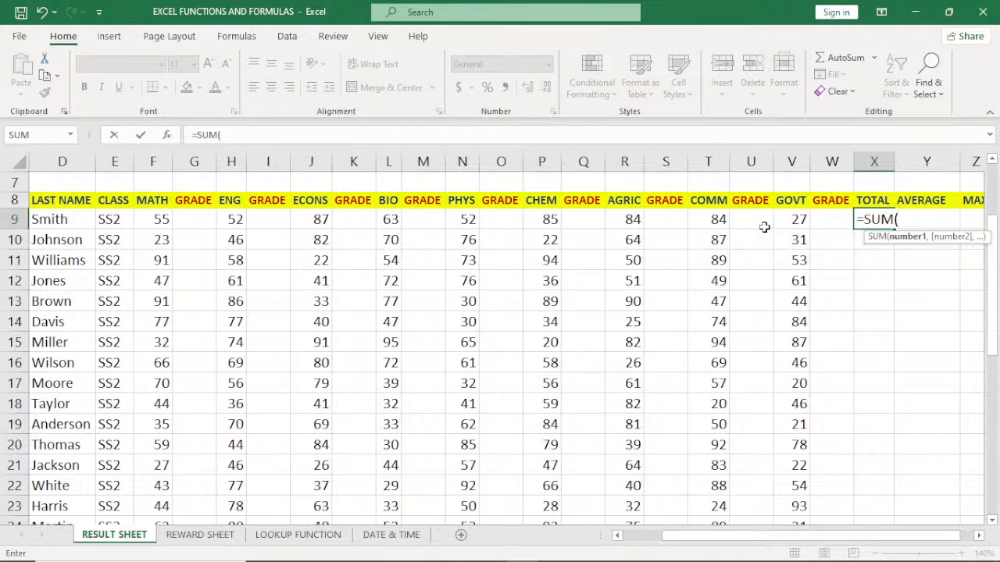
left_click(152, 222)
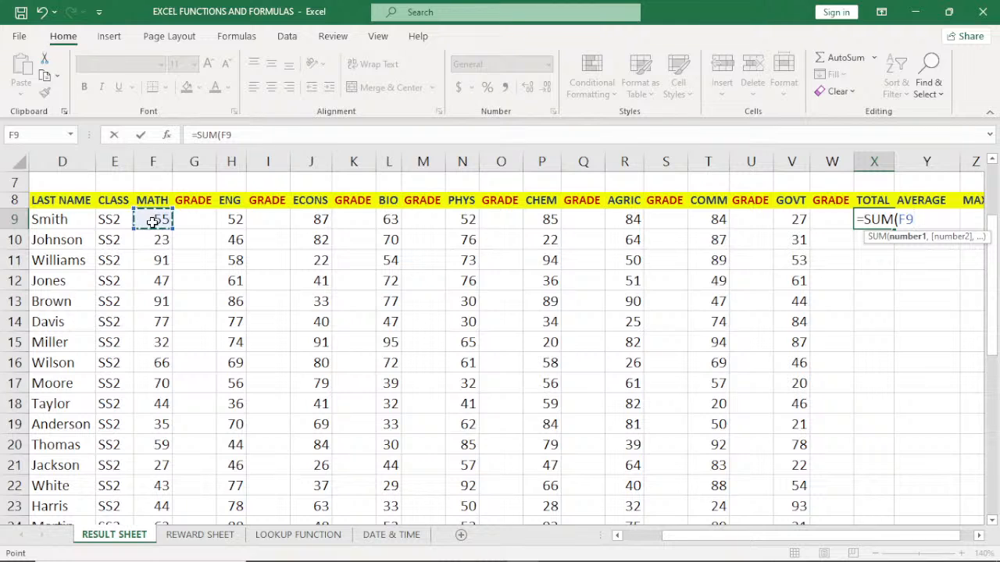
left_click_drag(153, 222, 778, 219)
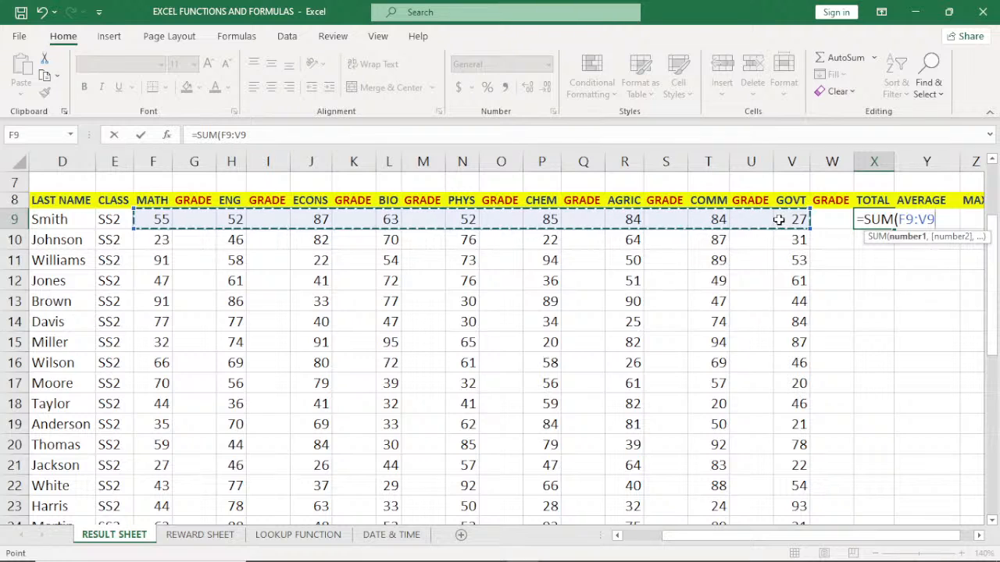
left_click(779, 220)
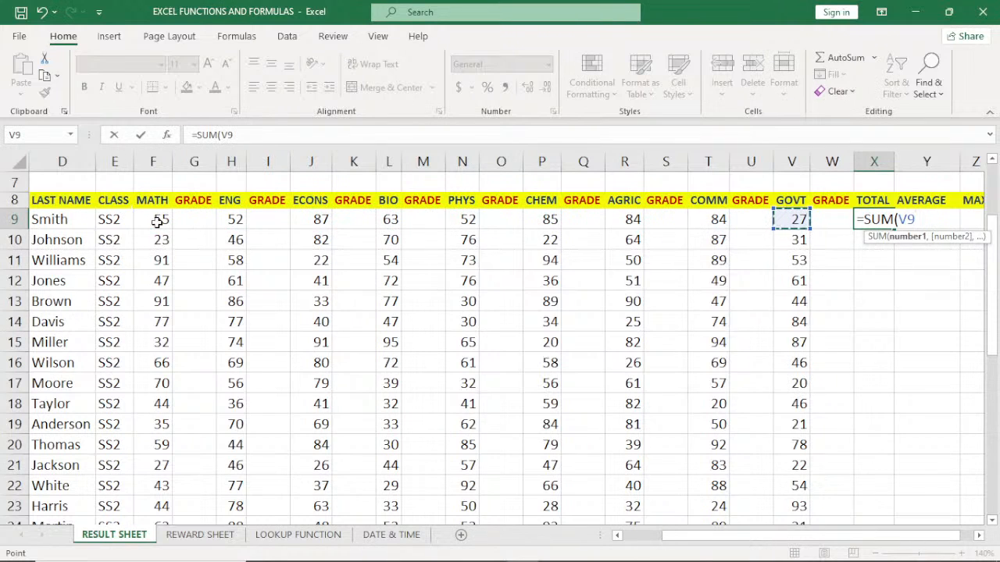
left_click_drag(159, 218, 779, 228)
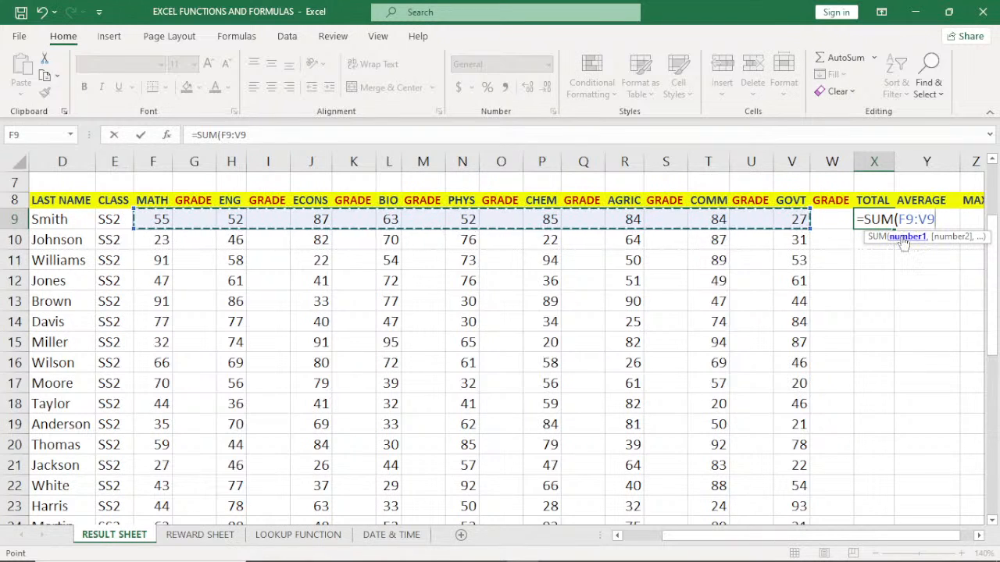
key("Return")
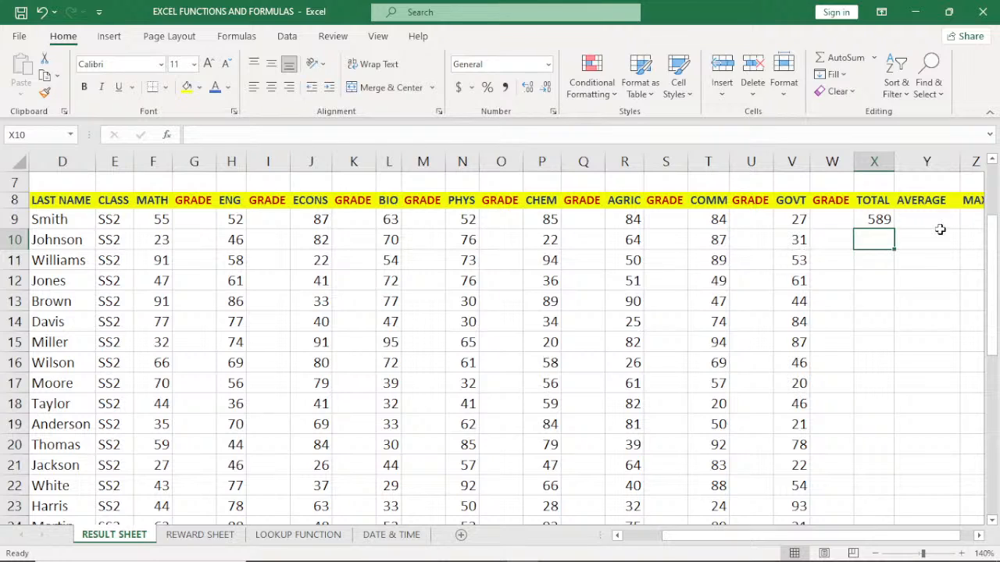
Step: Replace the contents of X9 by entering the formula =SUM(F9:V9) again for the first student's total
left_click(882, 221)
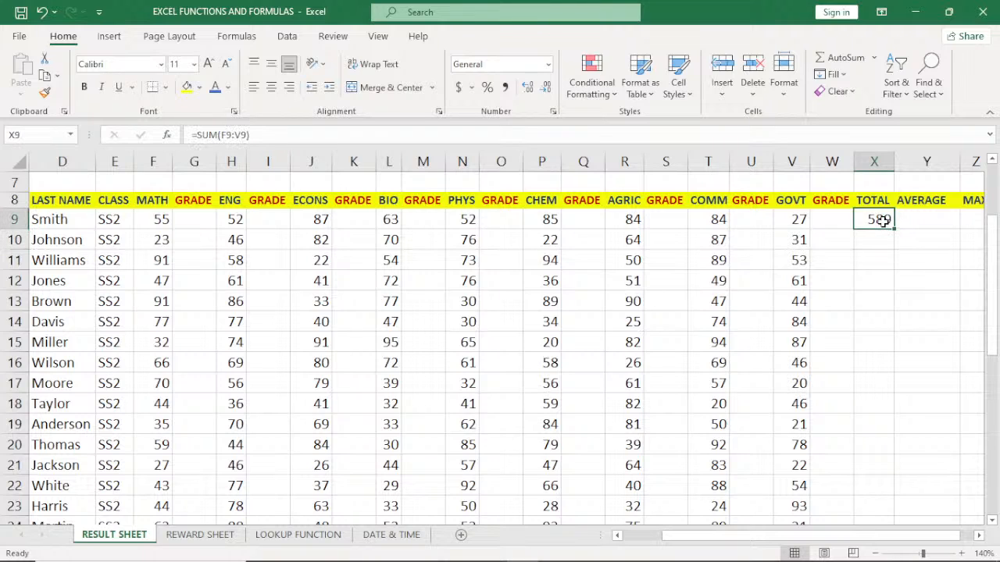
type("=")
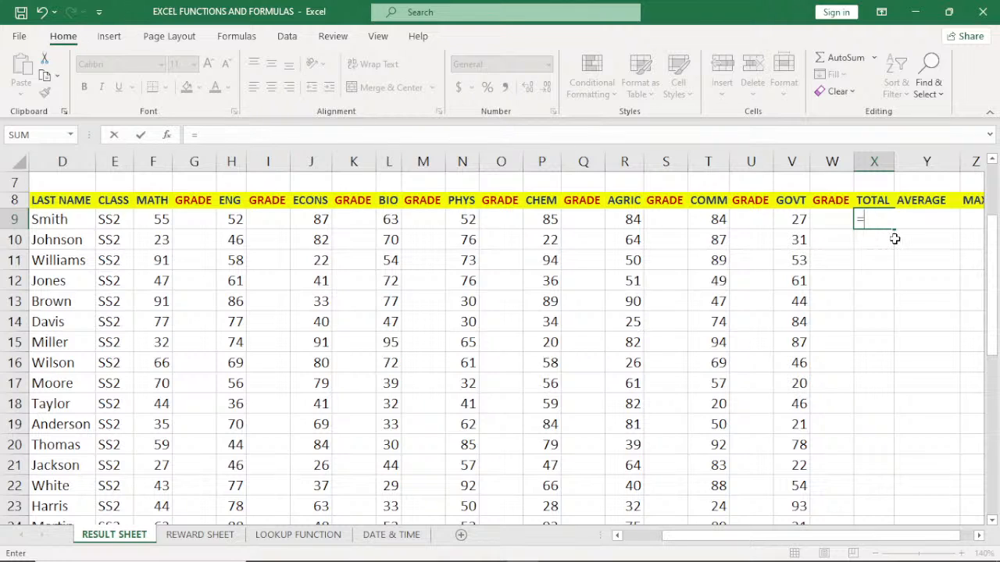
type("SU")
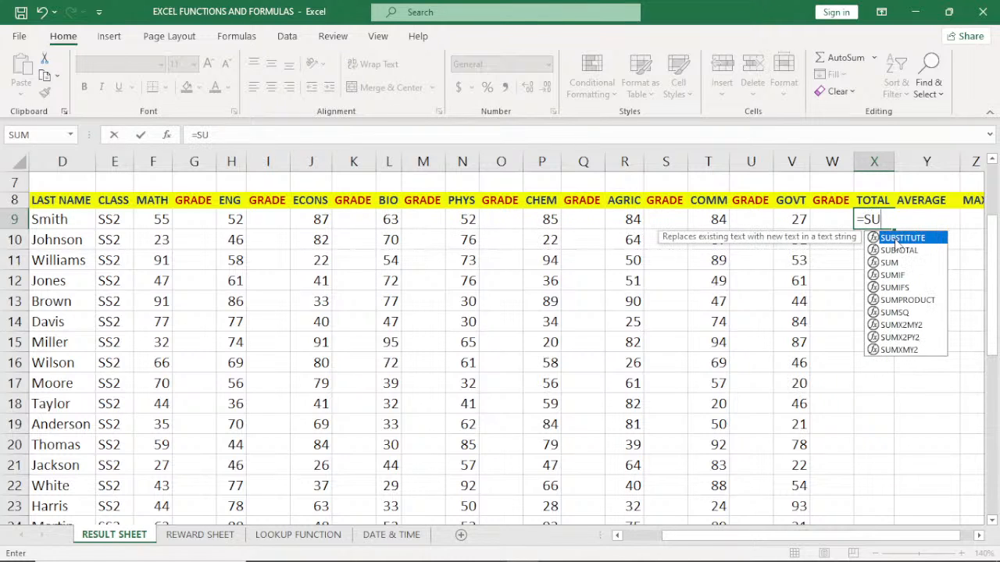
double_click(890, 262)
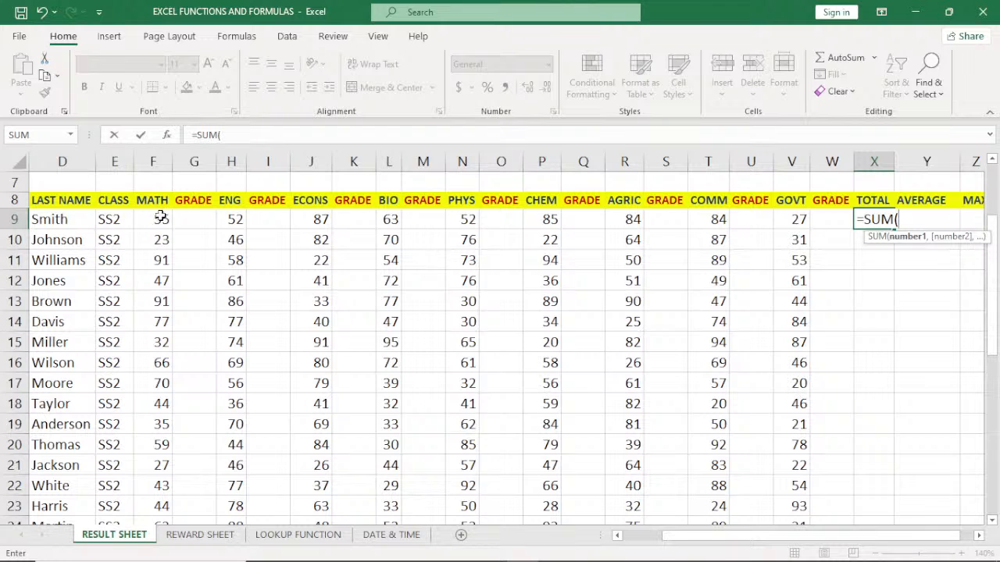
left_click_drag(160, 219, 796, 228)
key("Return")
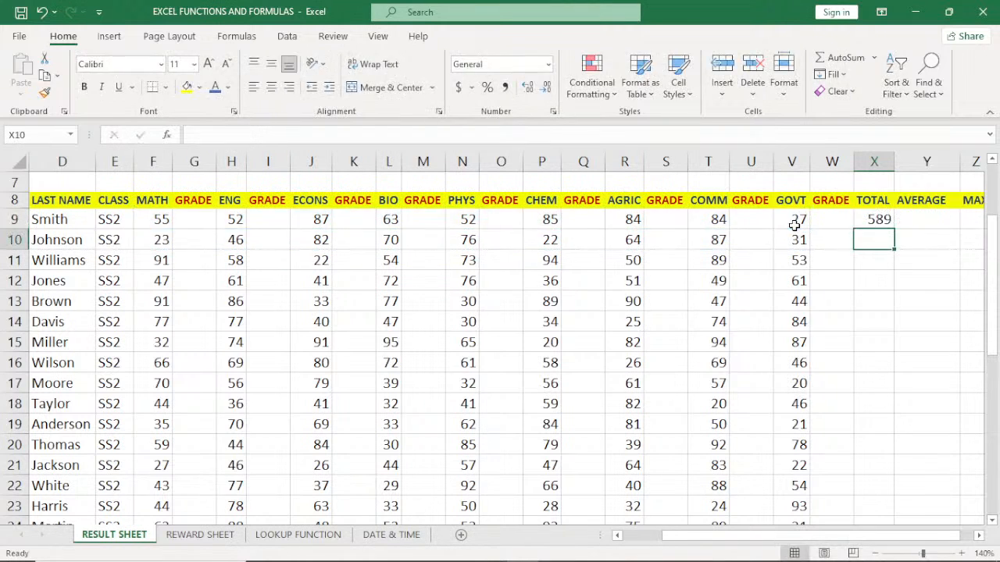
Step: Start an AVERAGE function in Y9 for the first student, finding it by searching the function list for AVERAGE
left_click(905, 221)
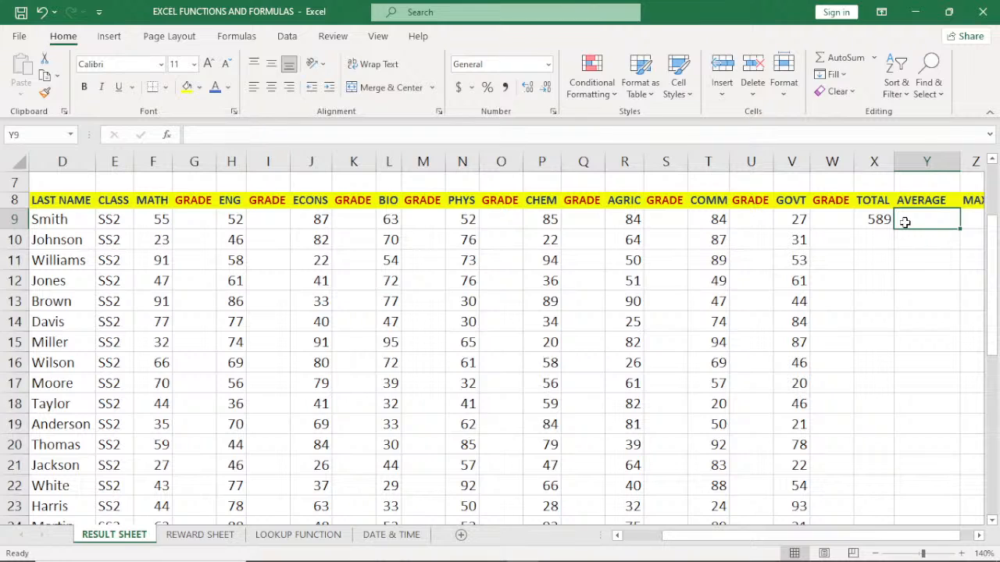
type("=")
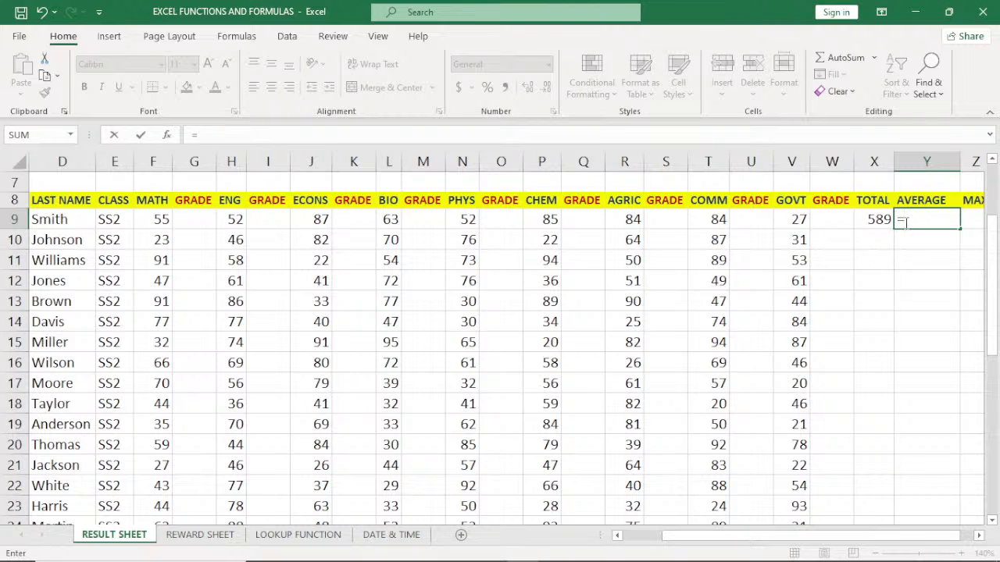
type("AV")
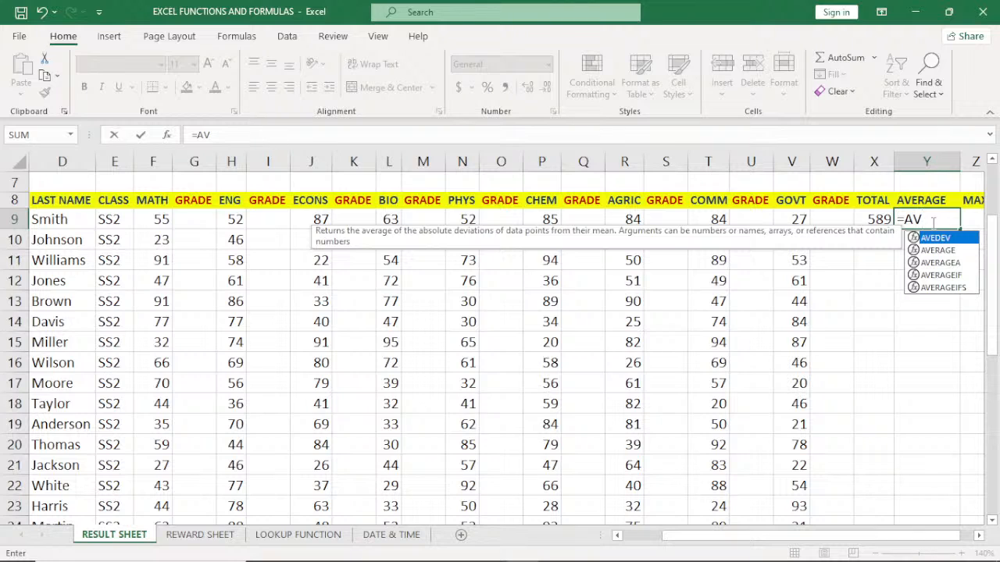
key("BackSpace")
key("BackSpace")
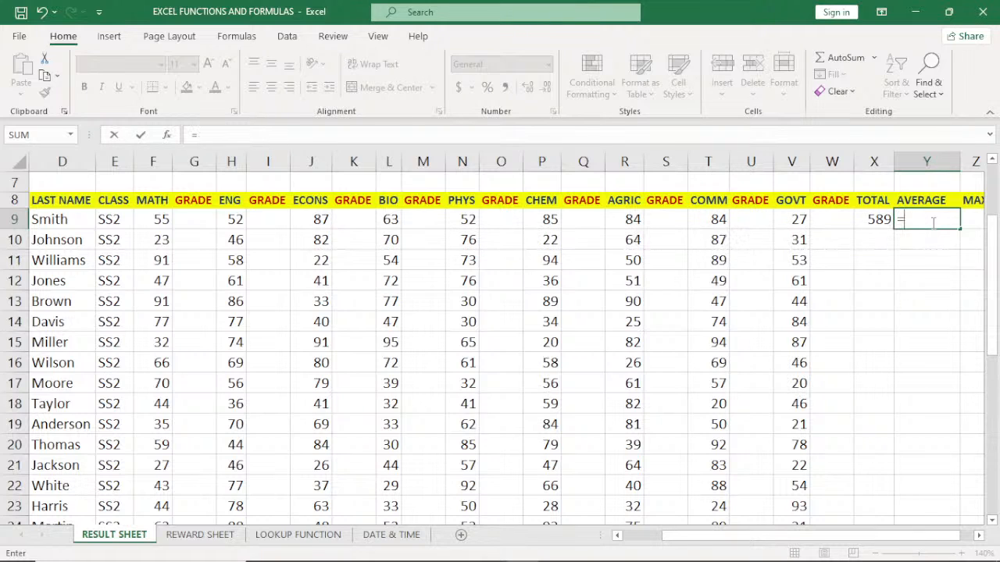
left_click(167, 138)
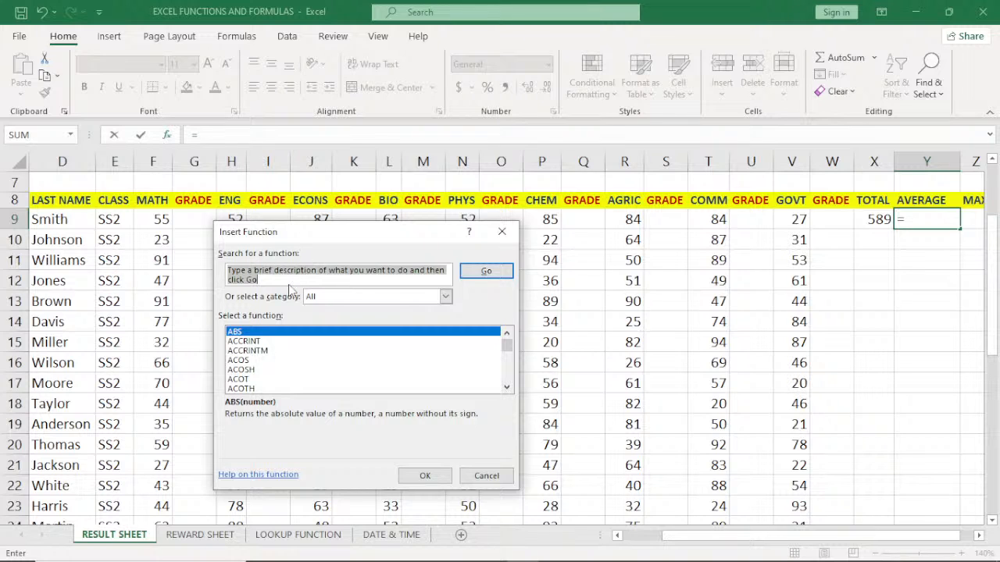
type("AVERAGE")
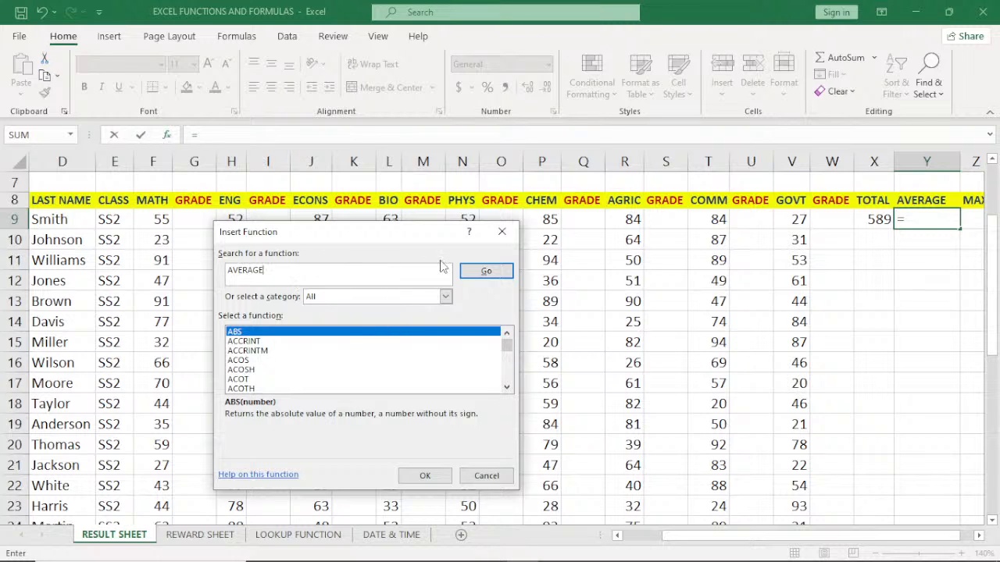
left_click(478, 273)
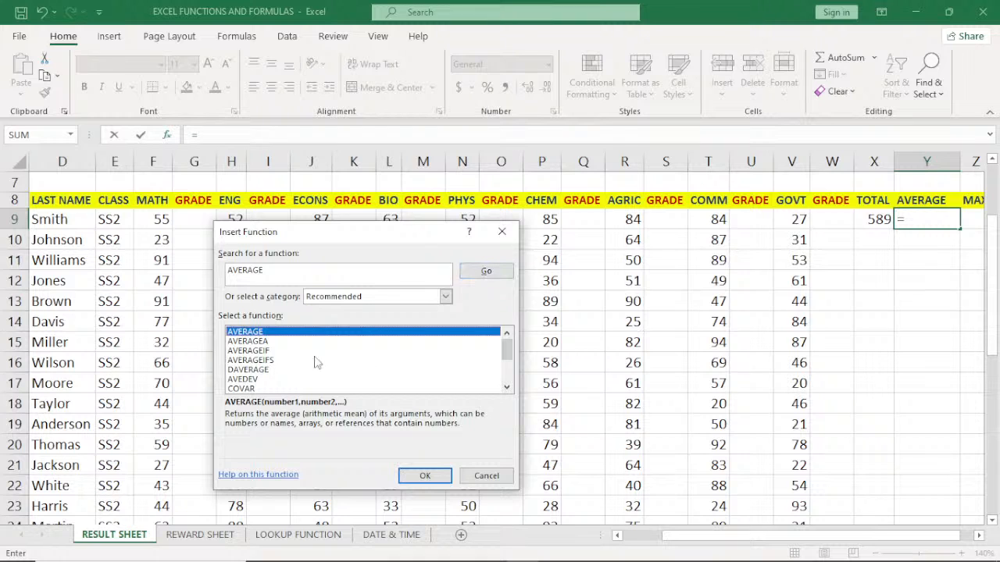
double_click(249, 334)
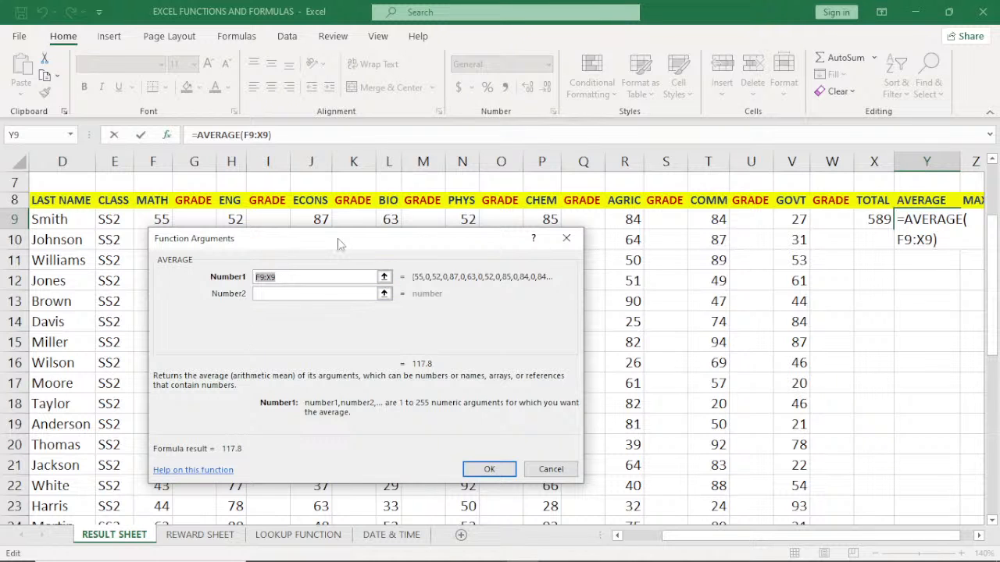
Step: Replace the suggested range in the first AVERAGE argument with the individual score cells F9, H9, J9 and L9
left_click_drag(343, 245, 552, 283)
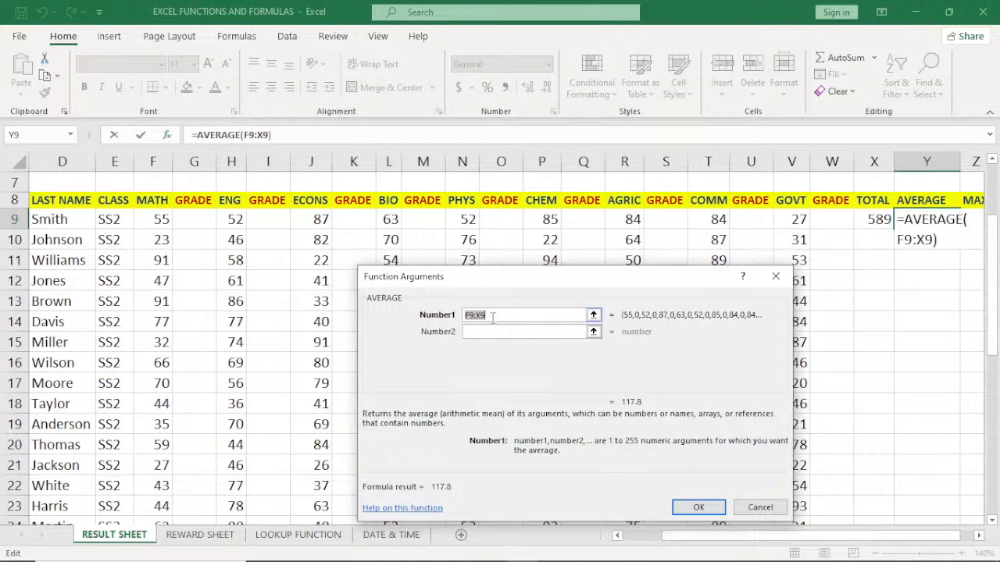
key("BackSpace")
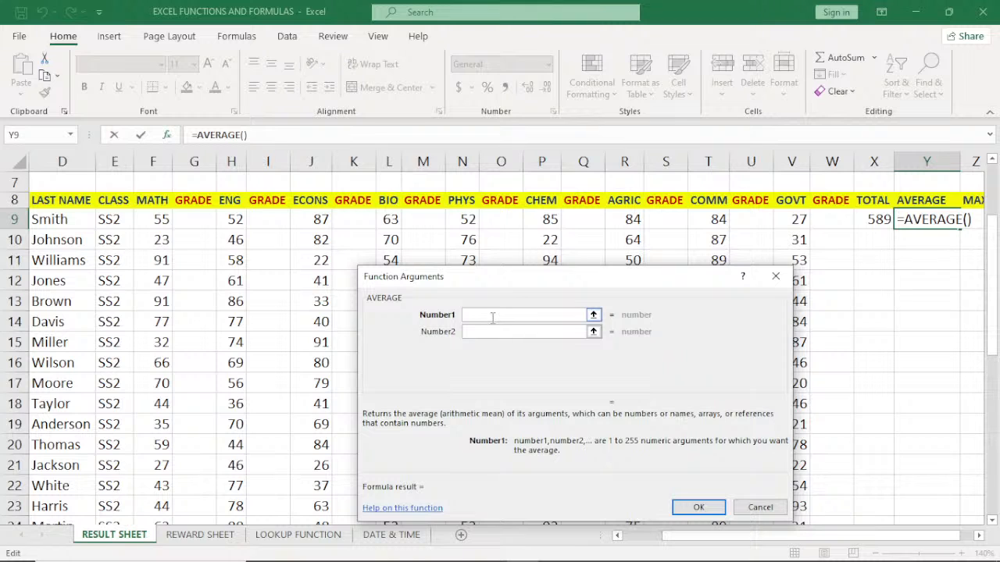
left_click(161, 221)
type(",")
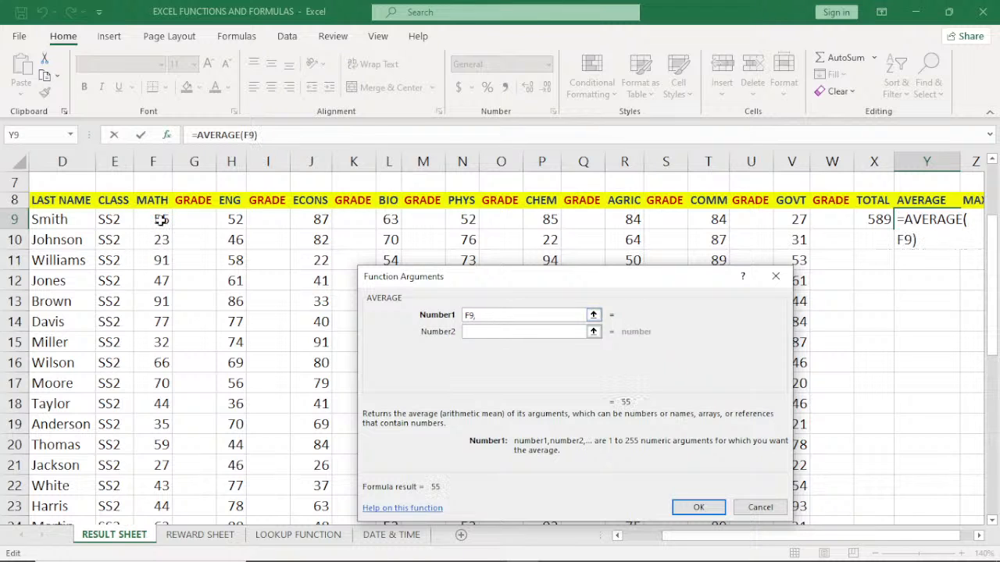
left_click(236, 221)
type(",")
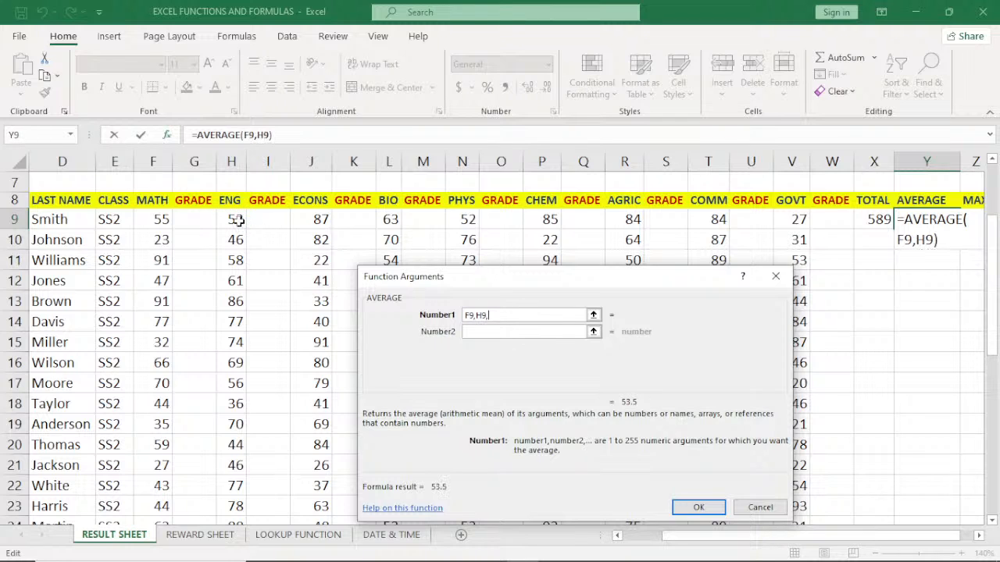
left_click(321, 220)
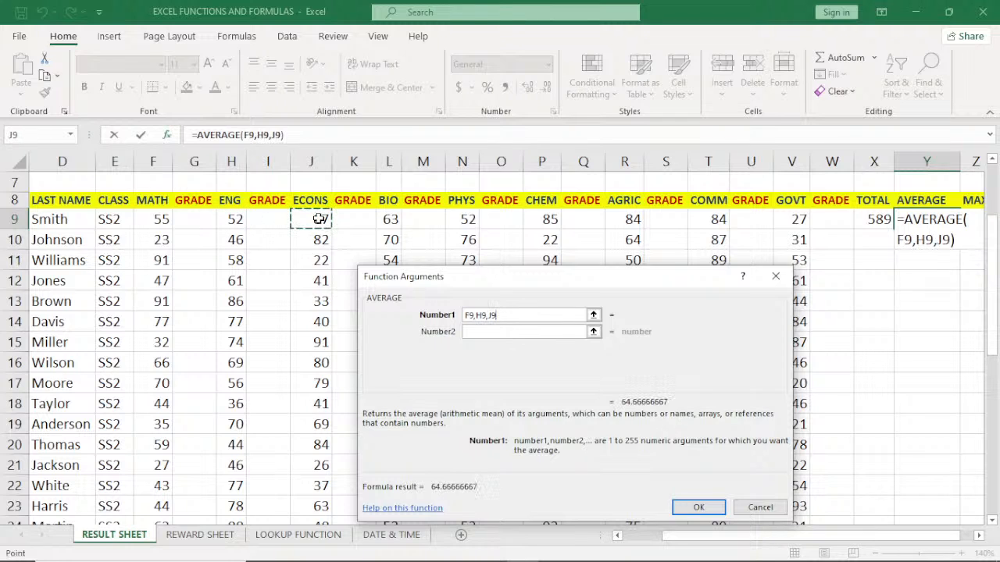
type(",")
left_click(389, 219)
type(",L9,")
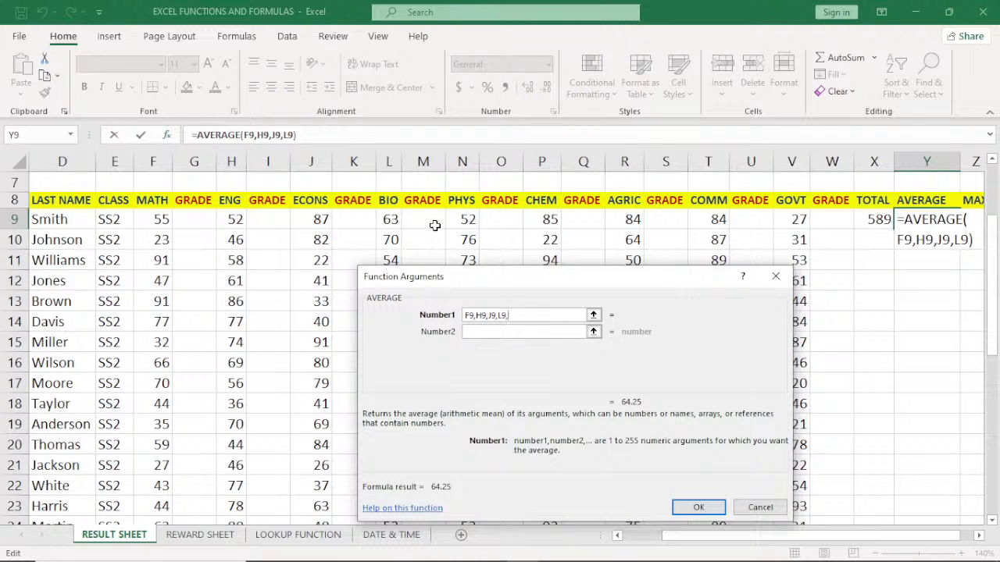
Step: Add the score cells N9, P9, R9, T9 and V9 to the same argument and complete the AVERAGE formula
left_click(467, 220)
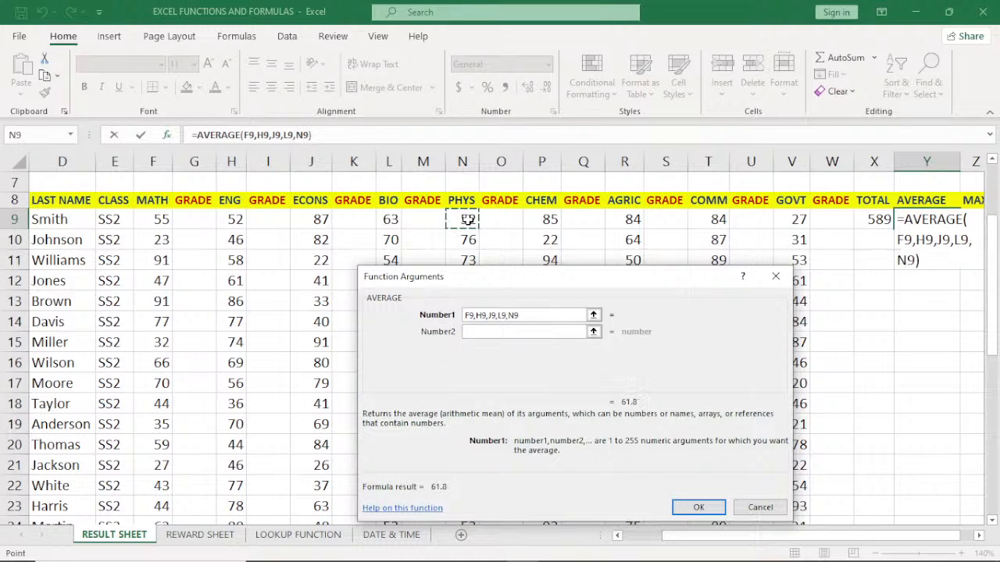
type(",")
left_click(551, 219)
type(",P9,")
left_click(630, 219)
type(",P9,R9,")
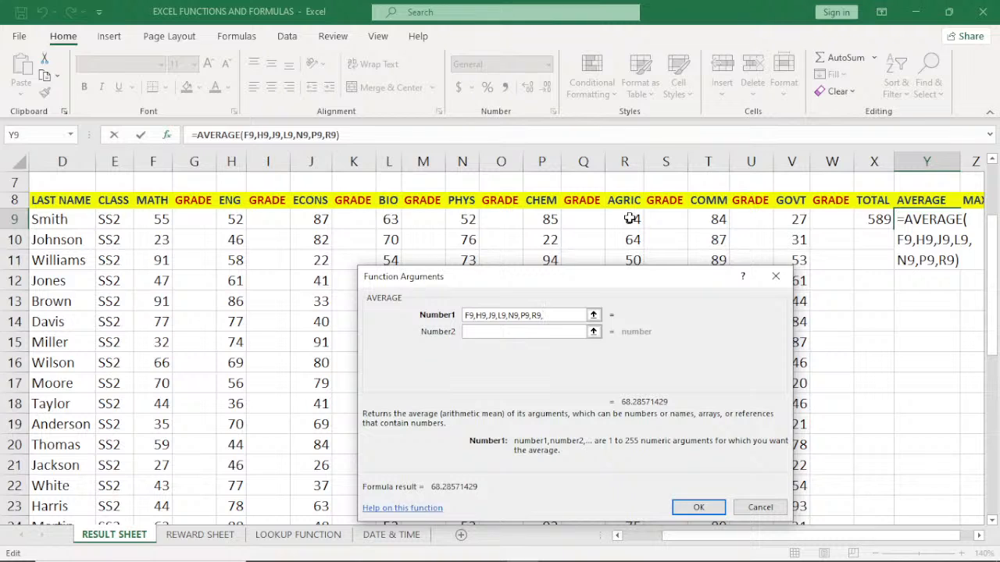
left_click(712, 219)
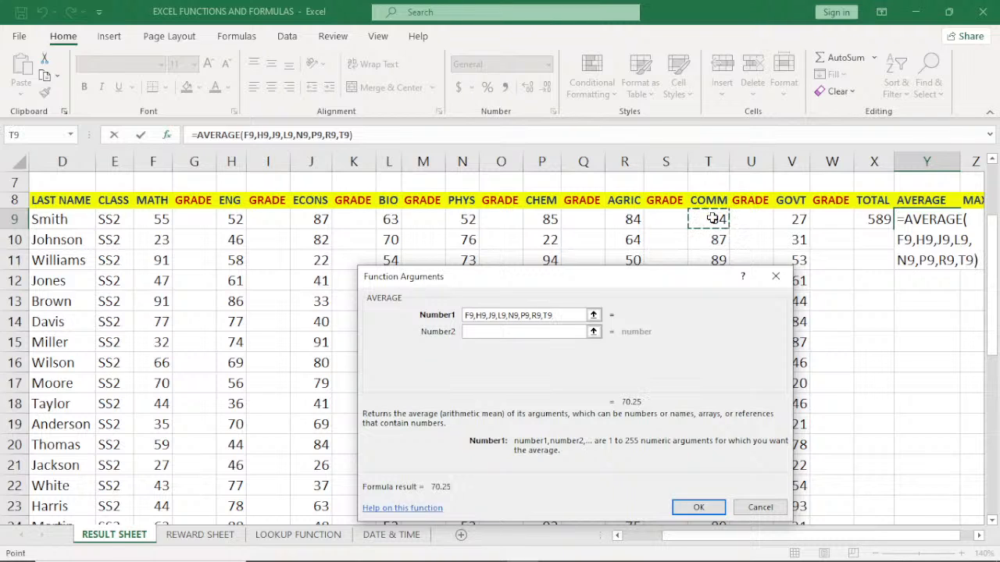
type(",")
left_click(798, 220)
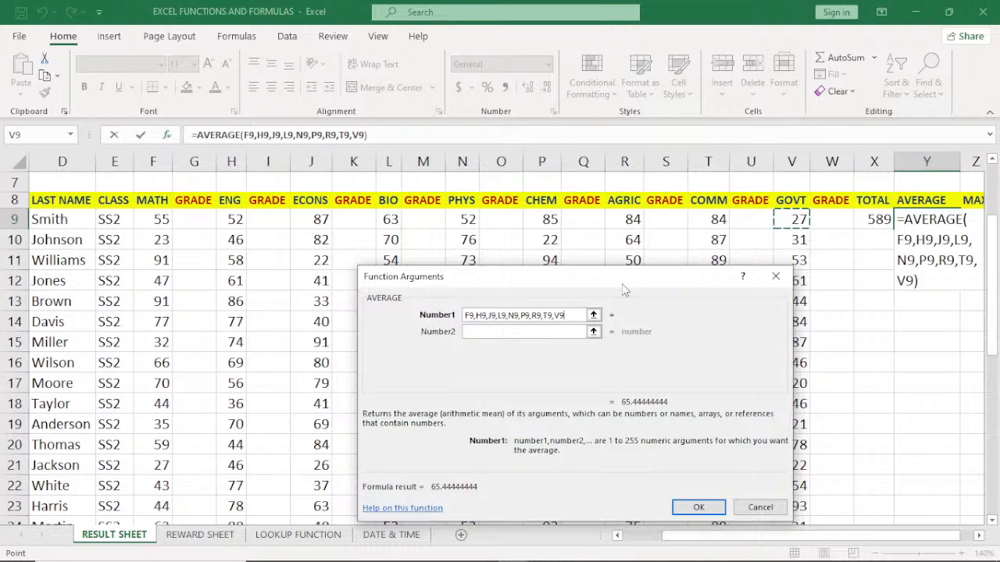
left_click(690, 509)
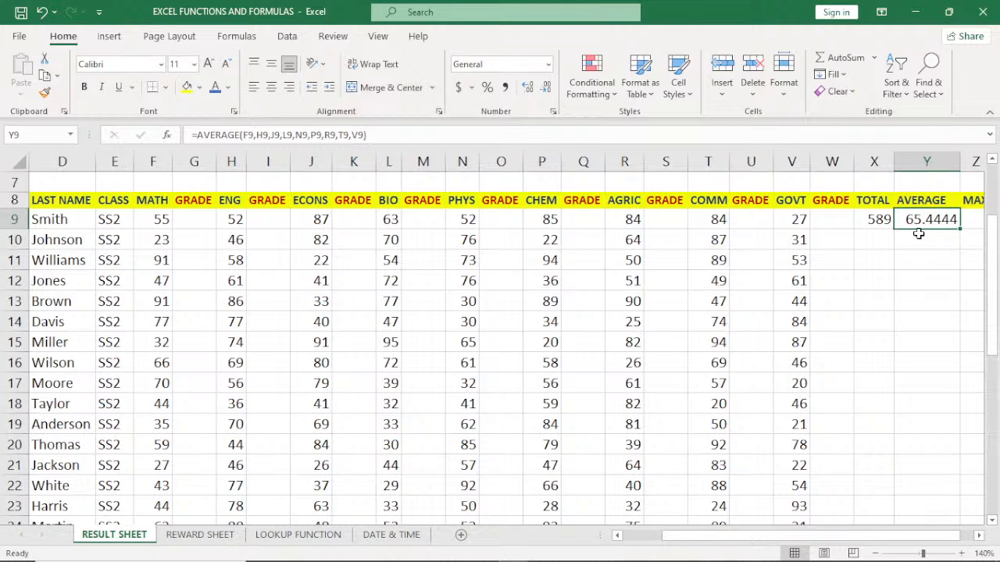
Step: Calculate the first student's highest score in Z9 with the MAX function over F9:V9
left_click(979, 536)
left_click(979, 536)
left_click(978, 536)
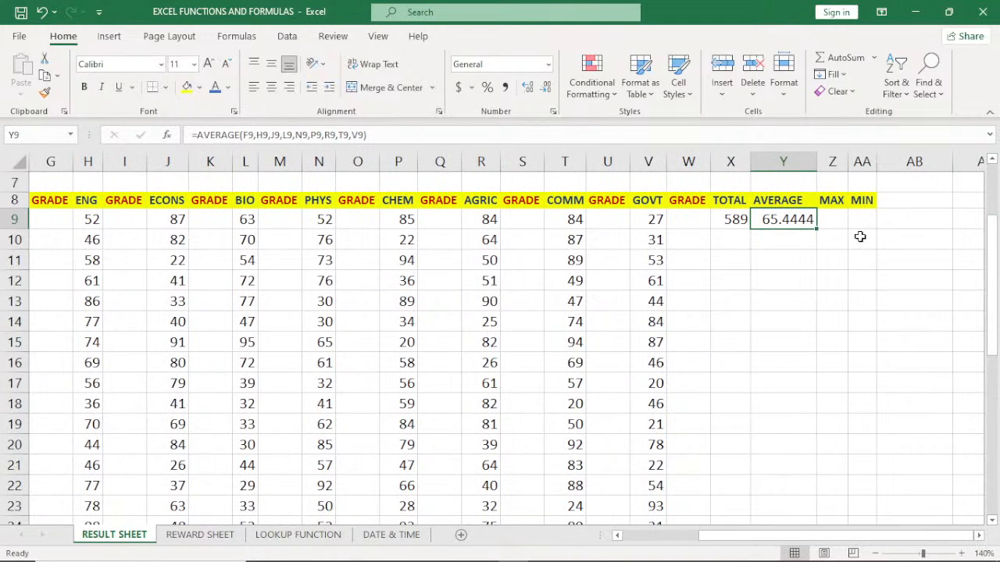
left_click(835, 223)
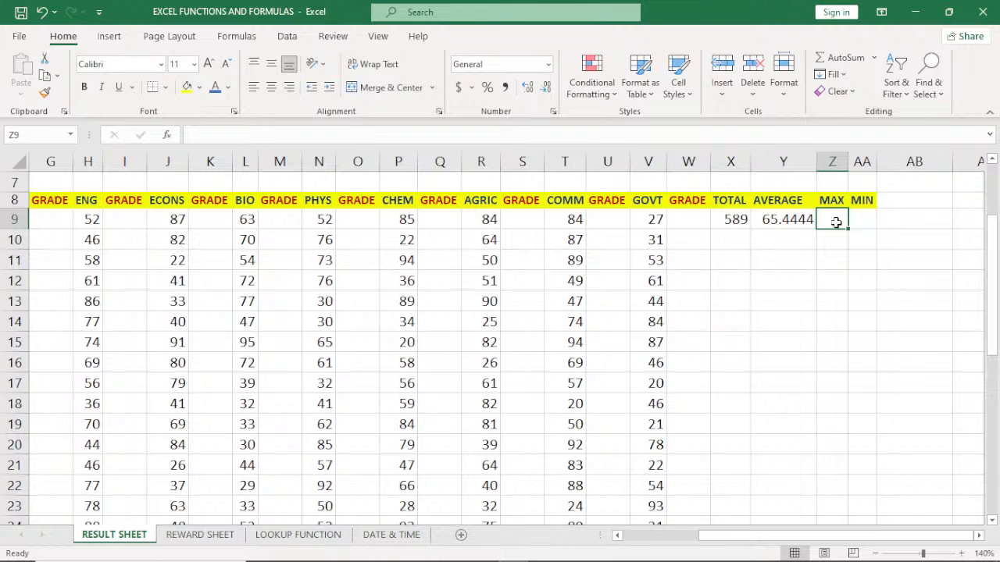
type("=")
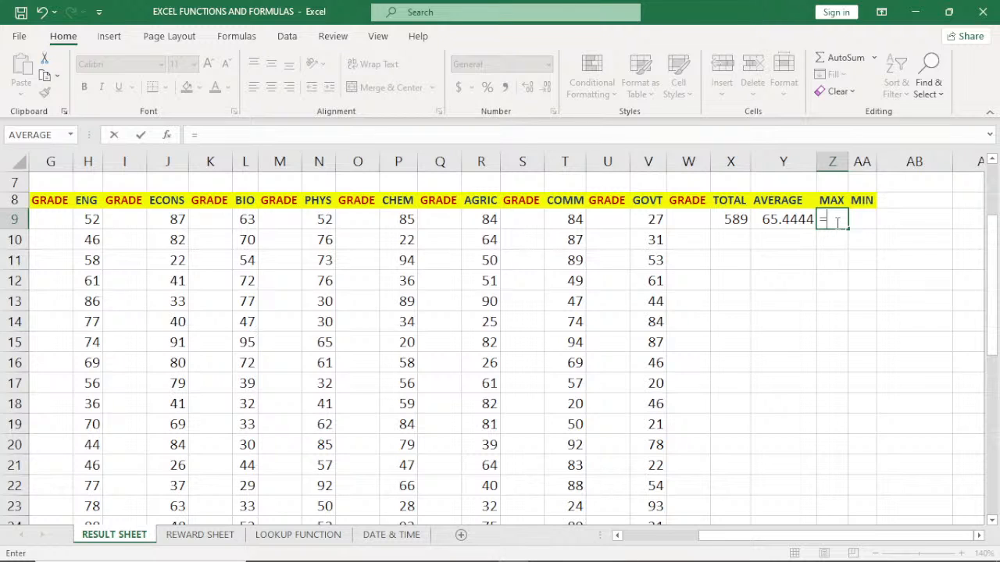
type("MAX")
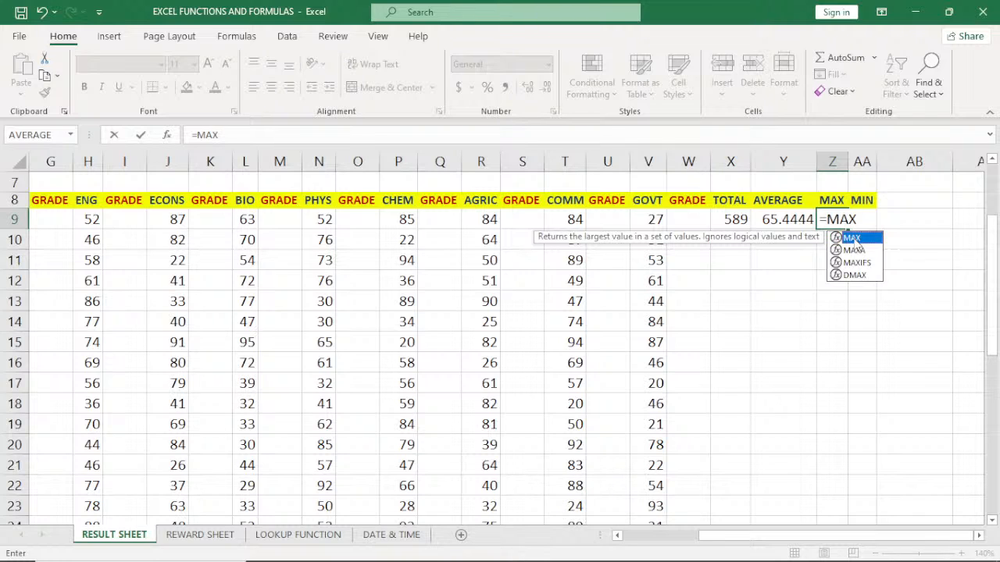
double_click(854, 240)
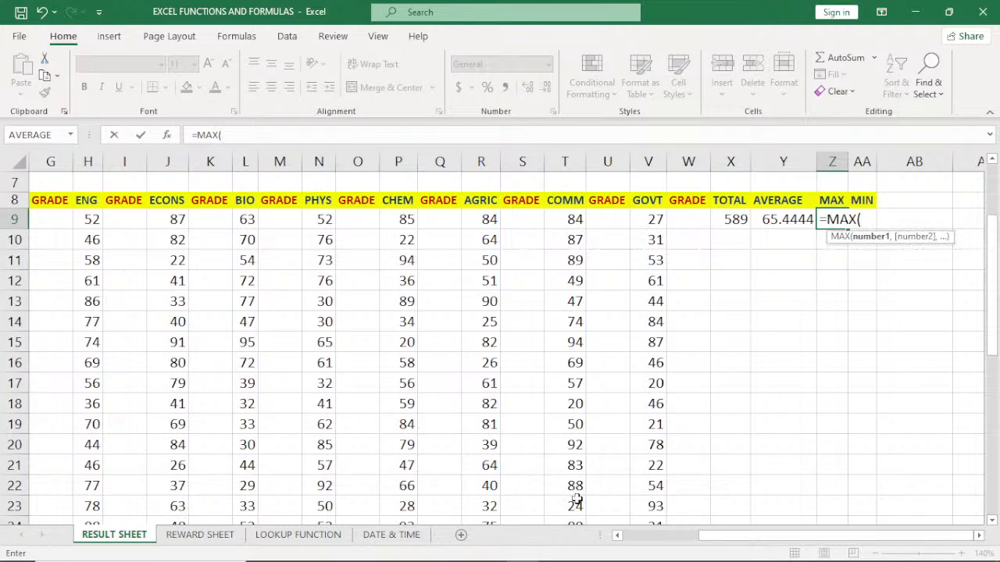
left_click_drag(741, 543, 710, 540)
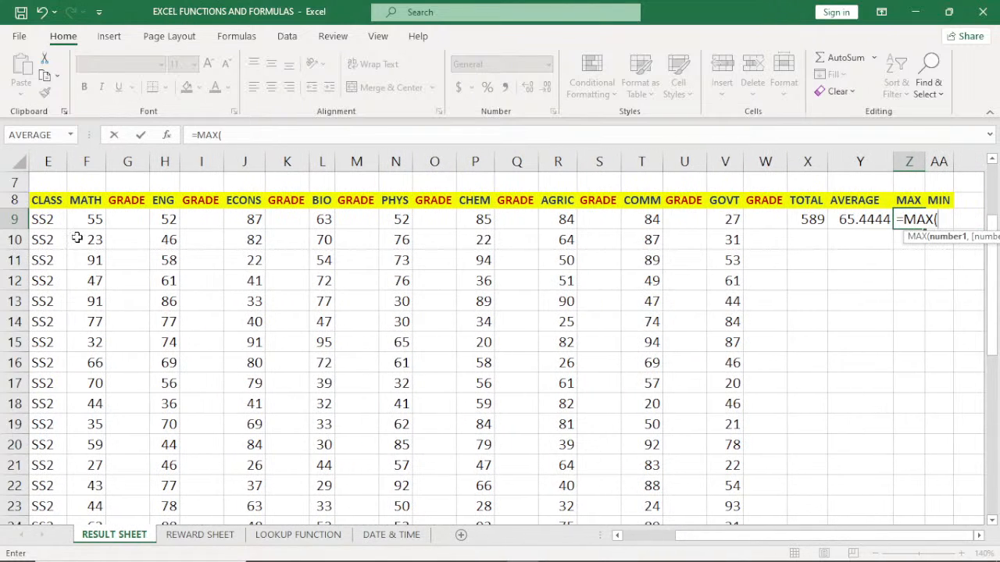
left_click_drag(90, 220, 708, 222)
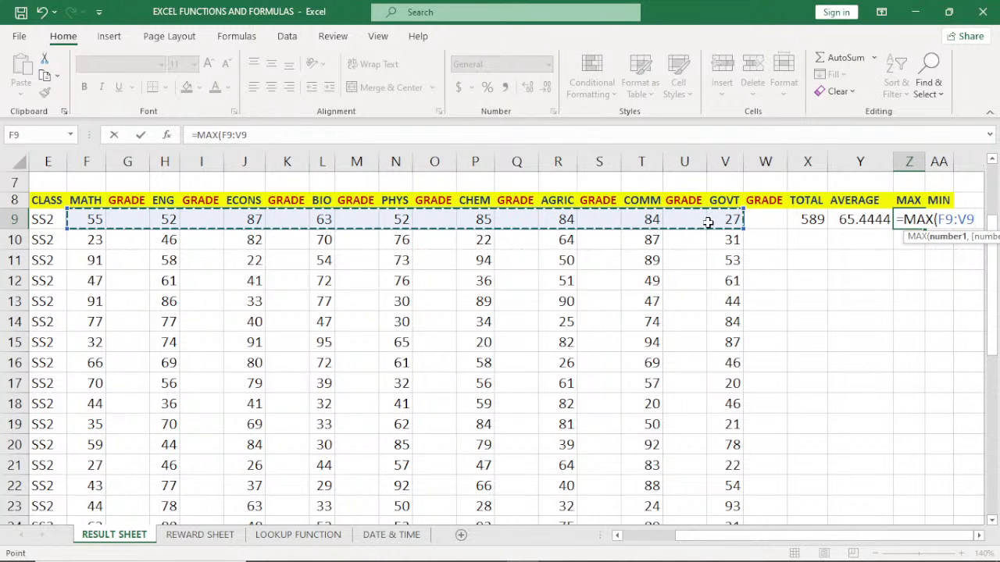
key("Return")
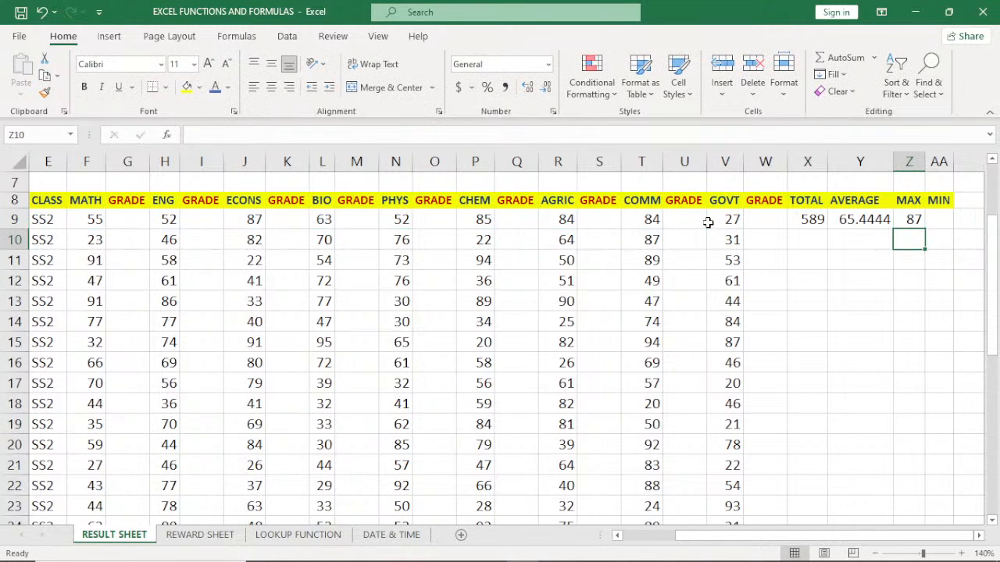
Step: Calculate the first student's lowest score in AA9 with the MIN function over F9:V9
left_click(938, 225)
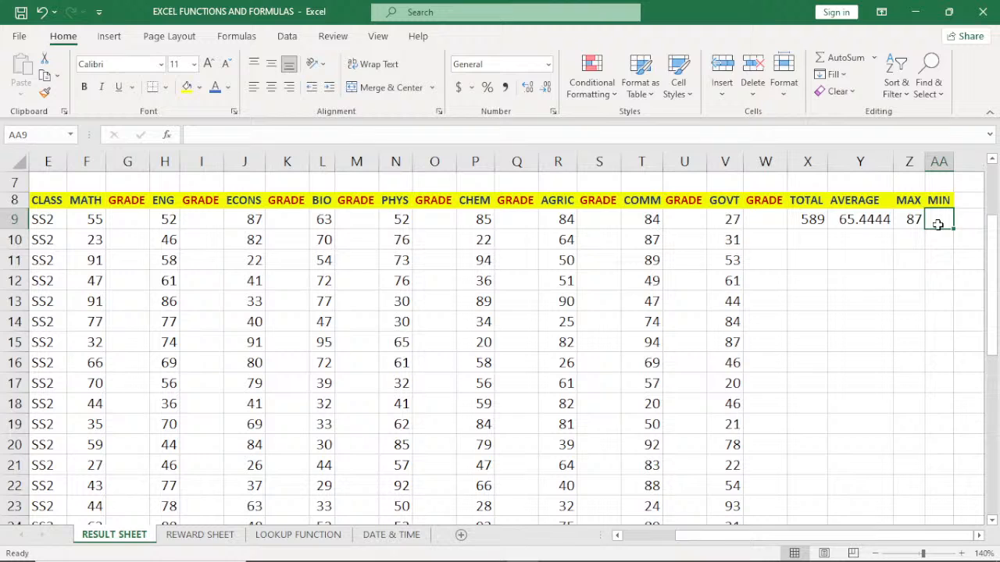
type("=")
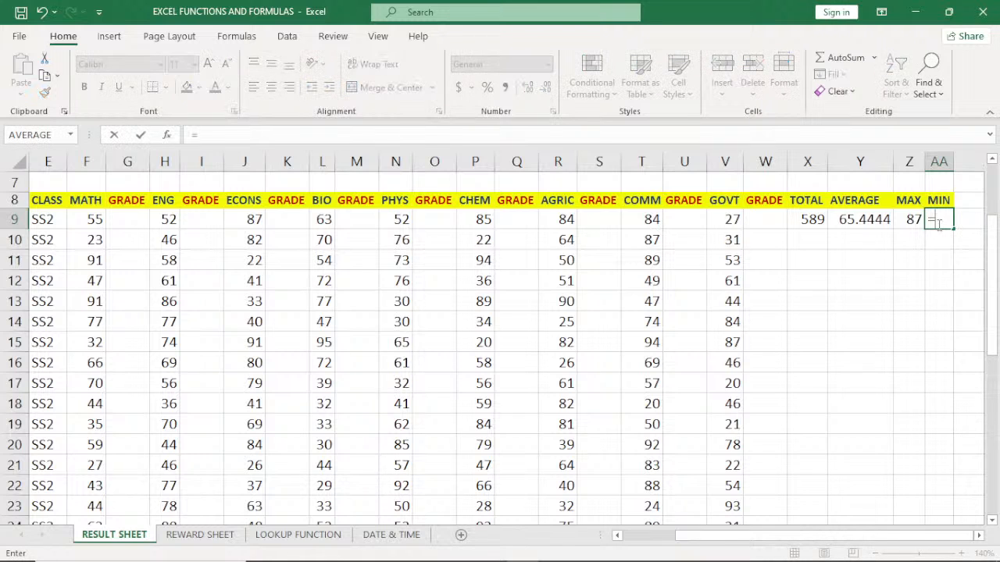
type("MI")
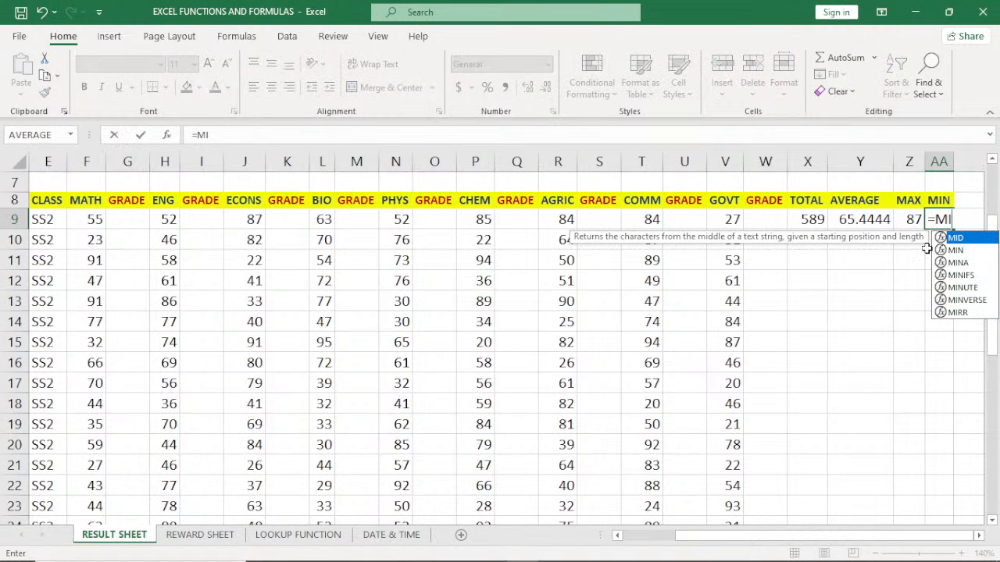
double_click(954, 251)
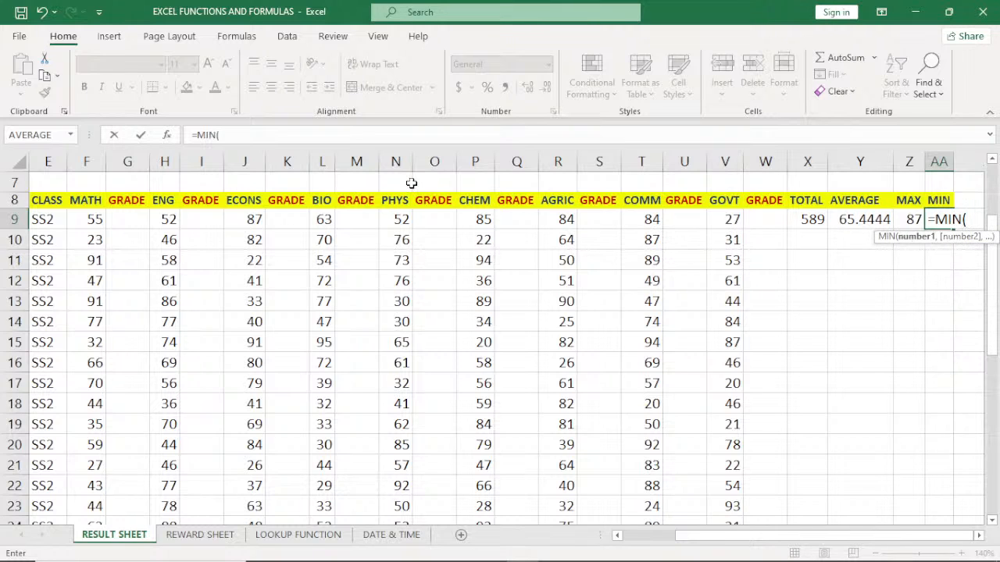
left_click(90, 222)
left_click_drag(91, 222, 715, 220)
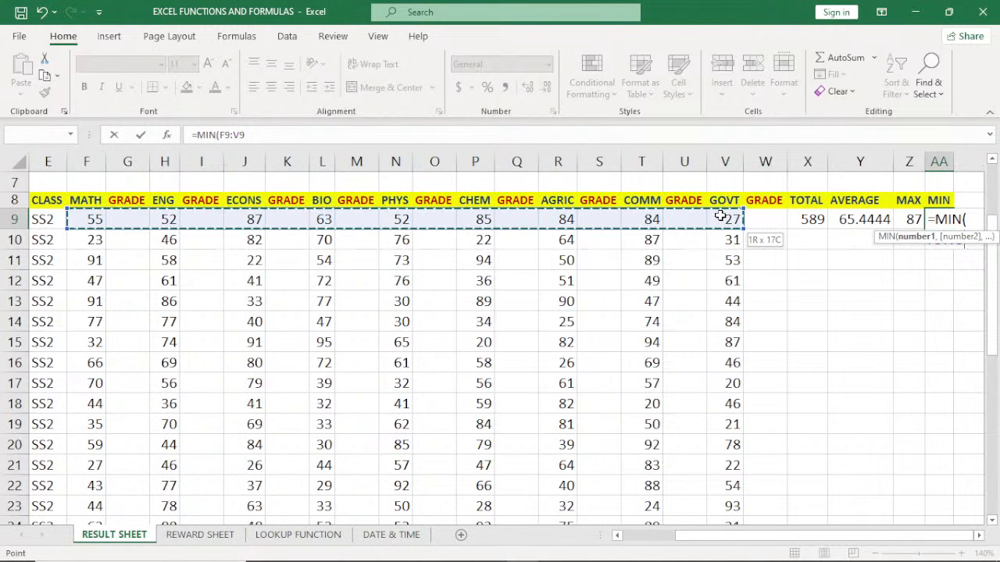
key("Return")
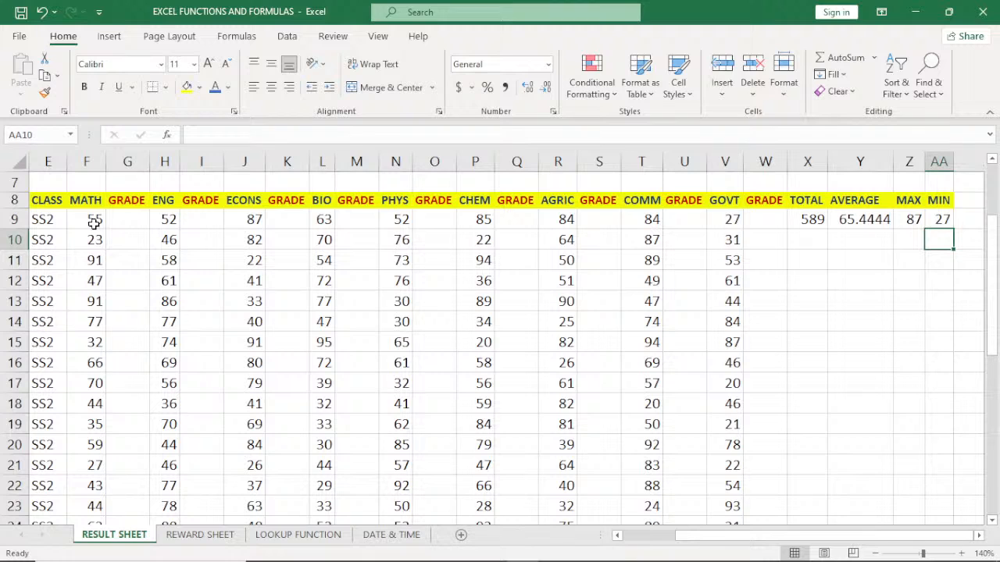
Step: Enter 0 in G9, the first student's GRADE cell next to the MATH score
left_click(123, 220)
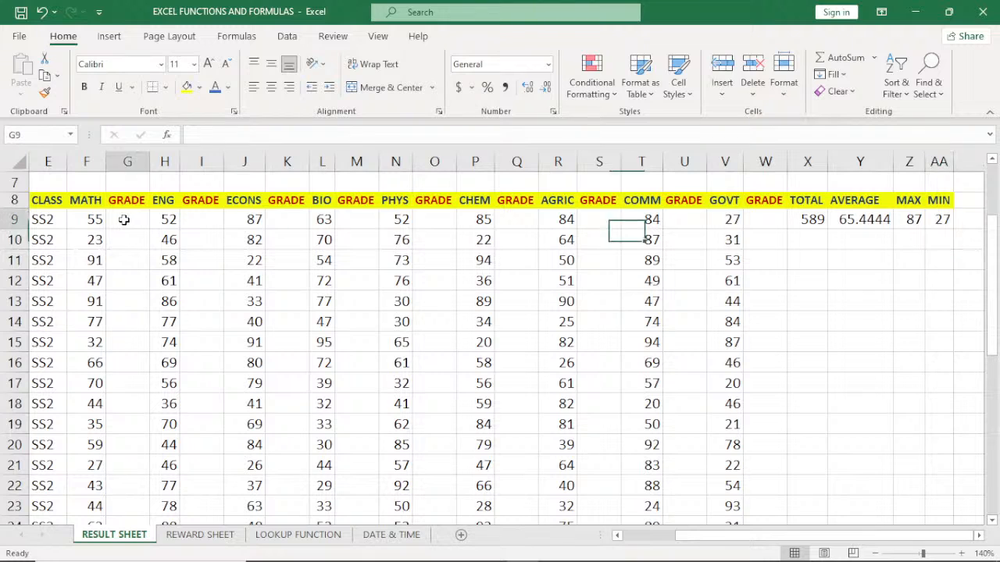
type("0")
left_click(212, 220)
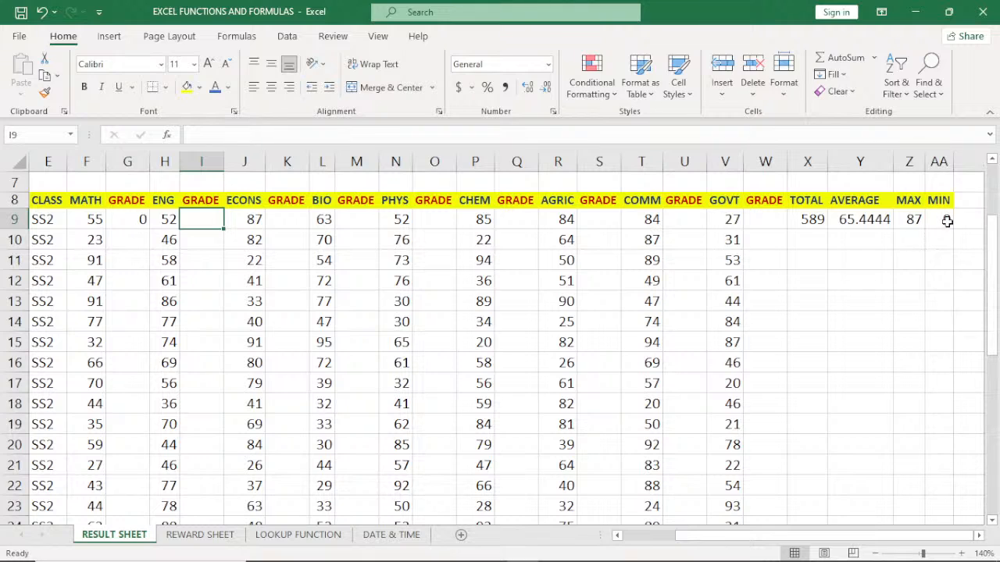
Step: Clear the 0 from G9, the first student's MATH GRADE cell
left_click(142, 218)
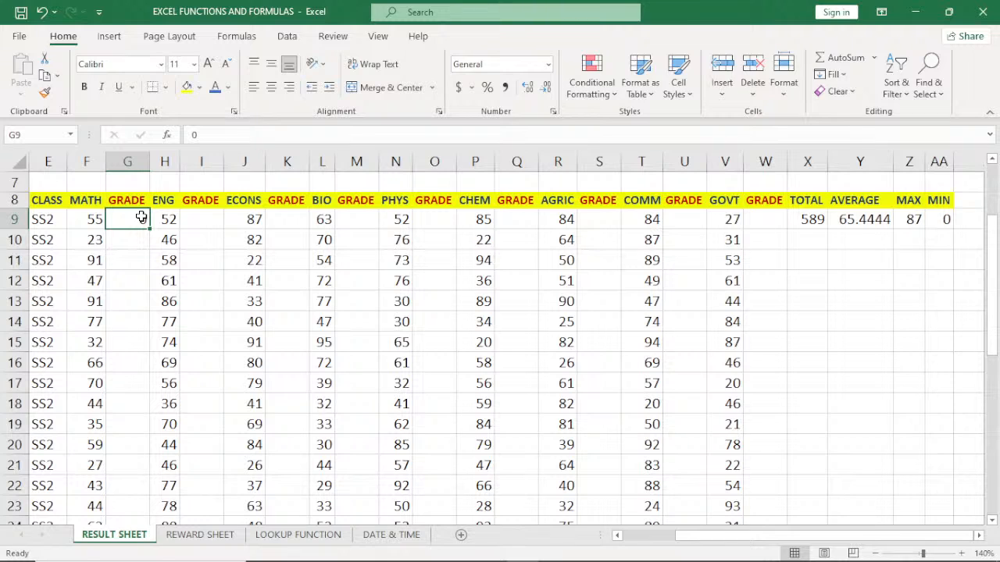
key("BackSpace")
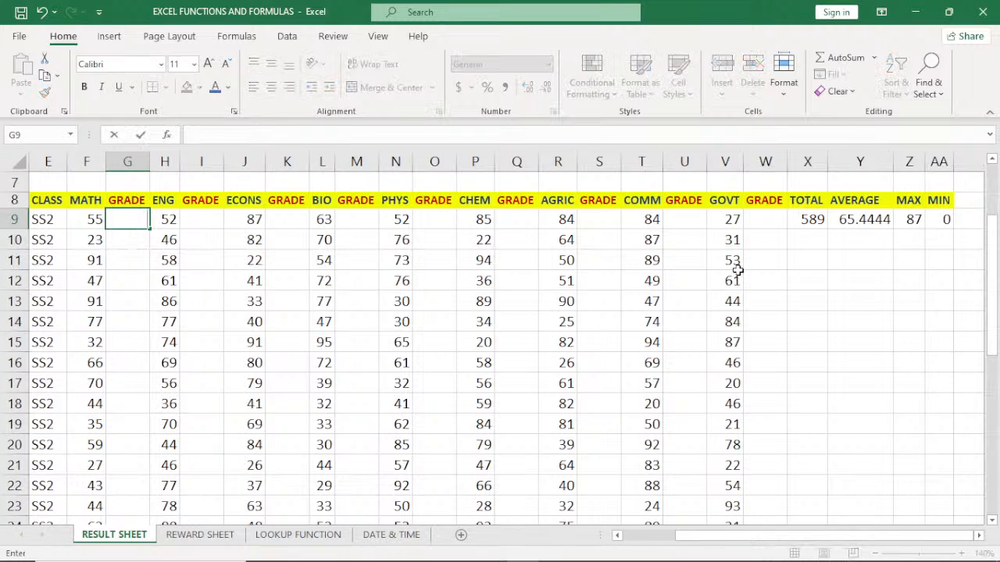
Step: Test an AVERAGE formula over the continuous range F9:V9 in Y10, and clear the cell again
left_click(856, 236)
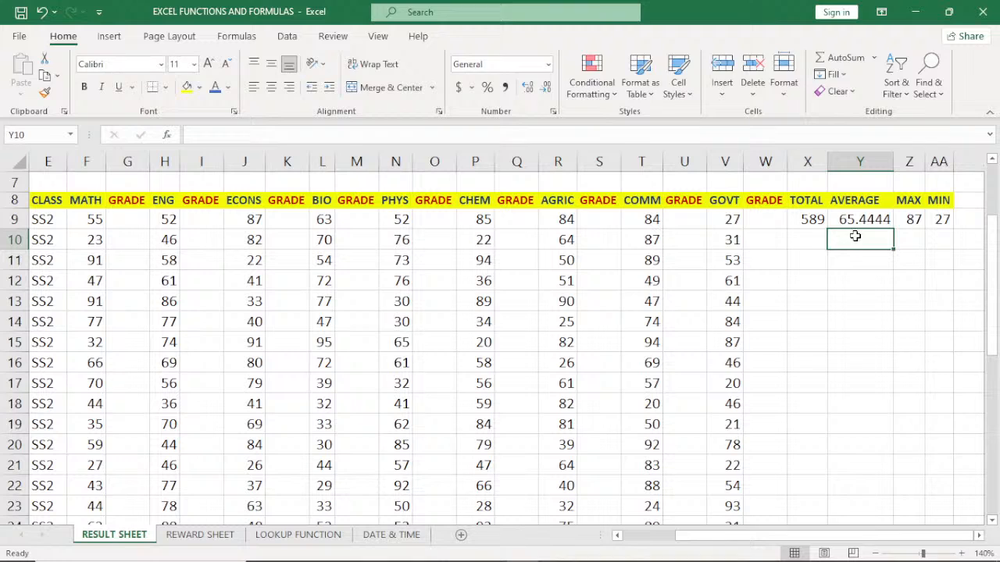
type("=AV")
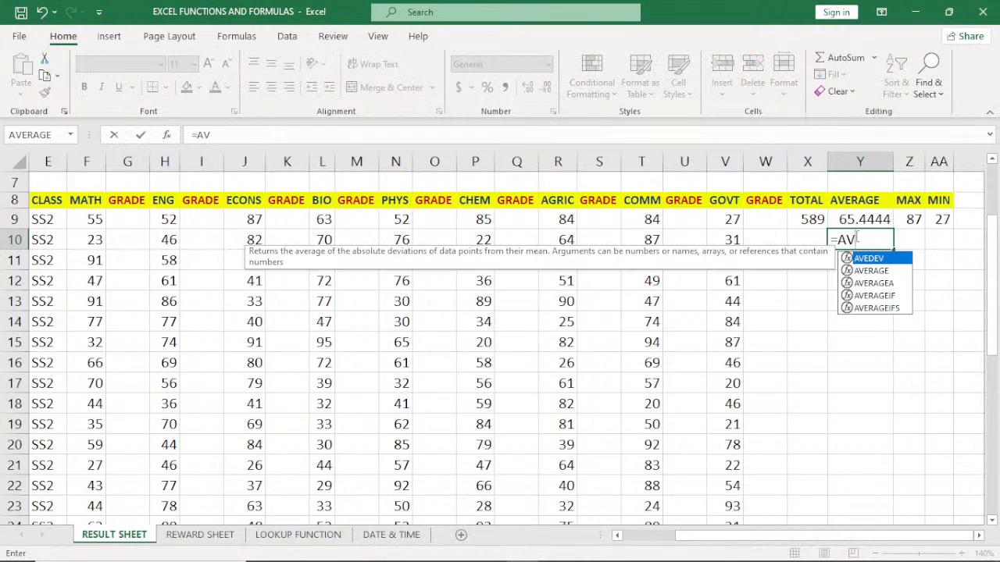
double_click(873, 271)
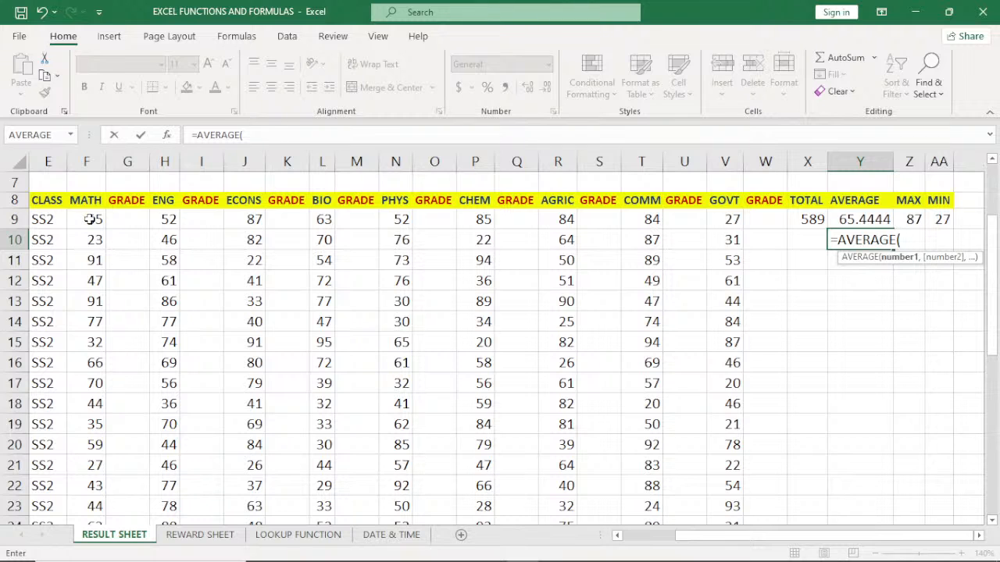
left_click_drag(90, 220, 715, 219)
key("Return")
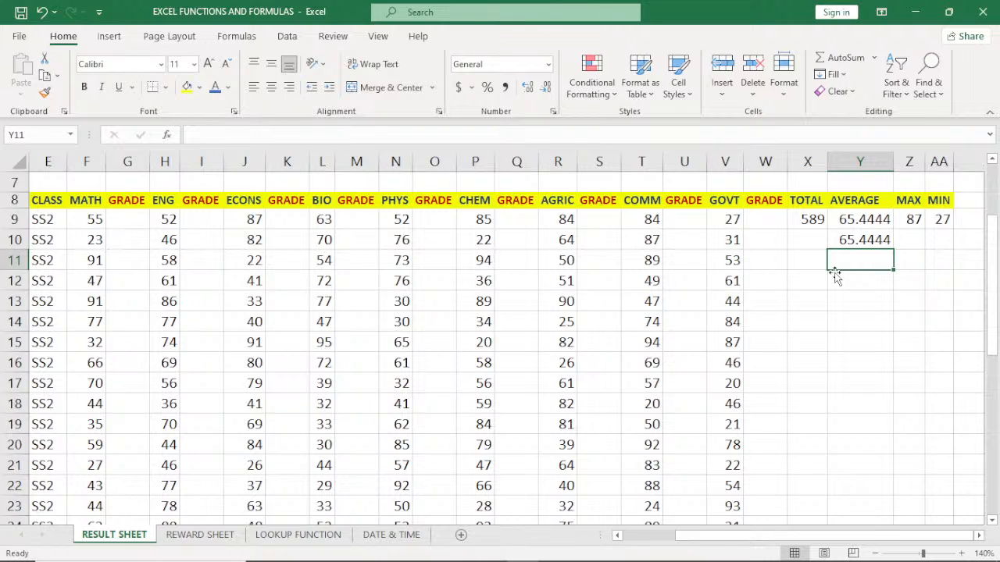
left_click(849, 241)
key("BackSpace")
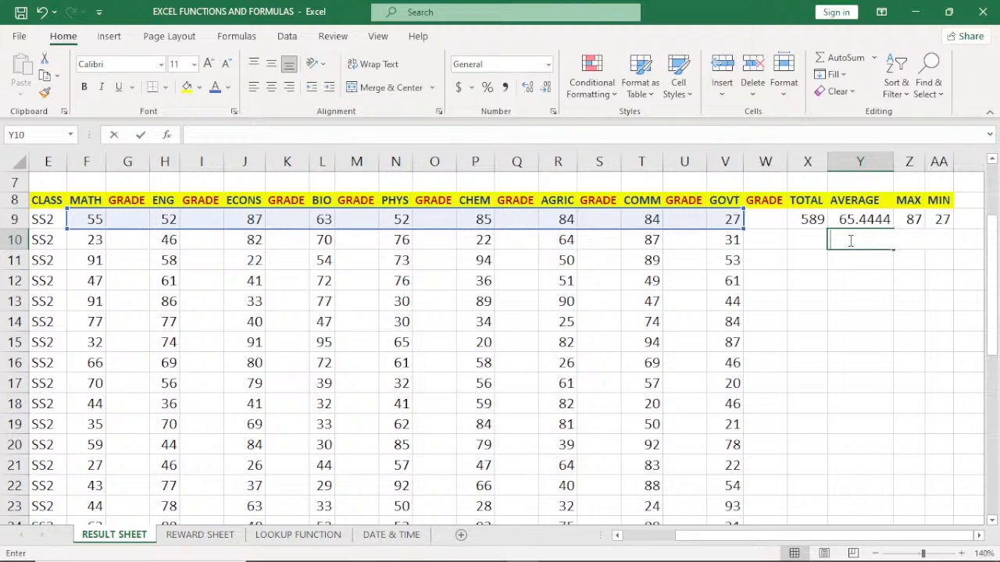
left_click(810, 254)
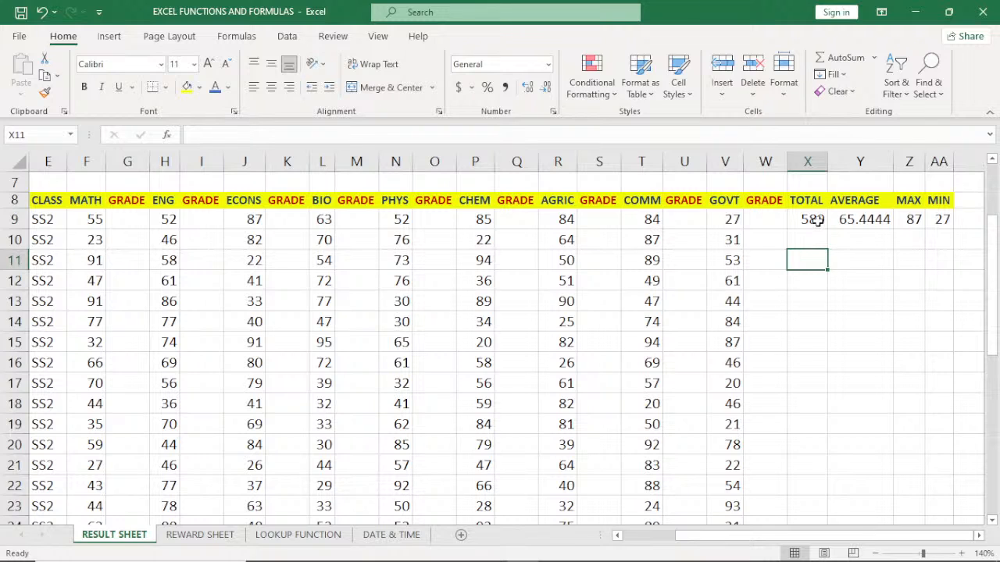
Step: Fill the TOTAL formula in X9 and the AVERAGE formula in Y9 down to all the other students
left_click(817, 221)
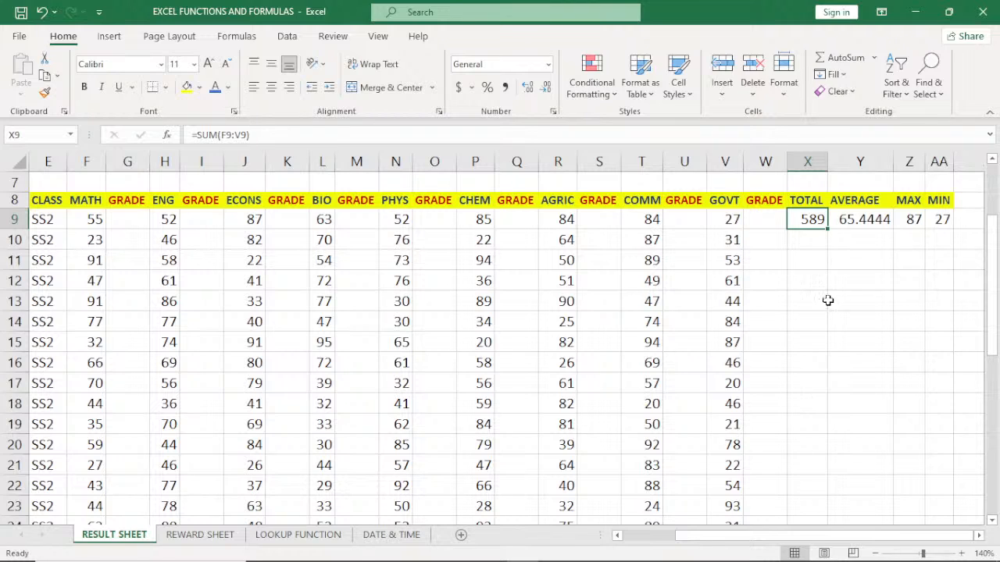
double_click(827, 228)
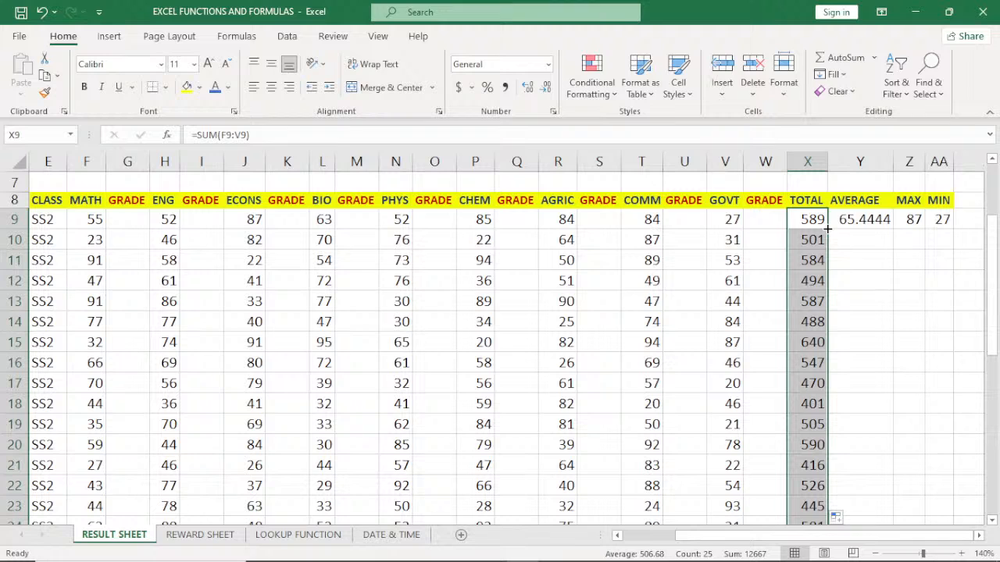
left_click(860, 221)
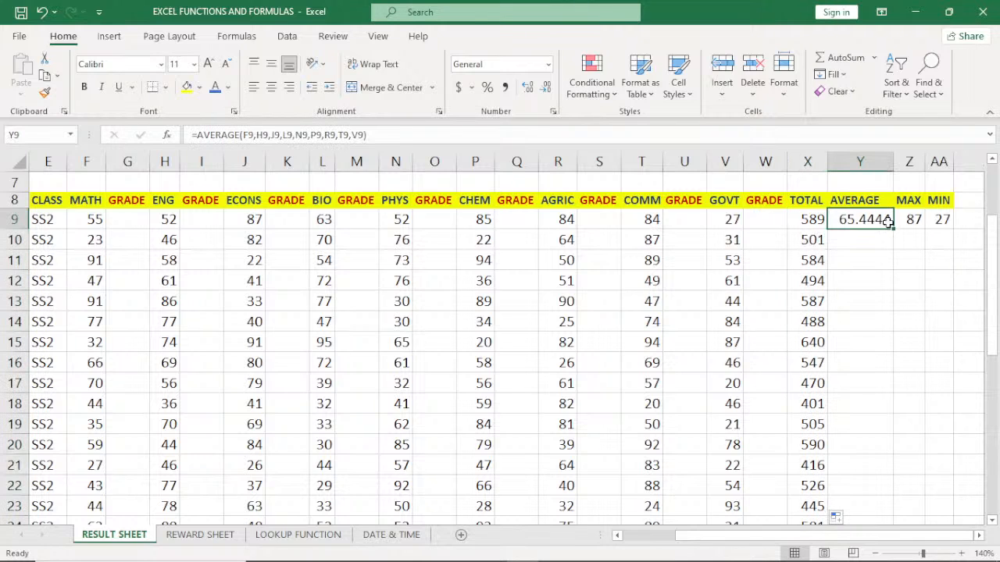
double_click(893, 228)
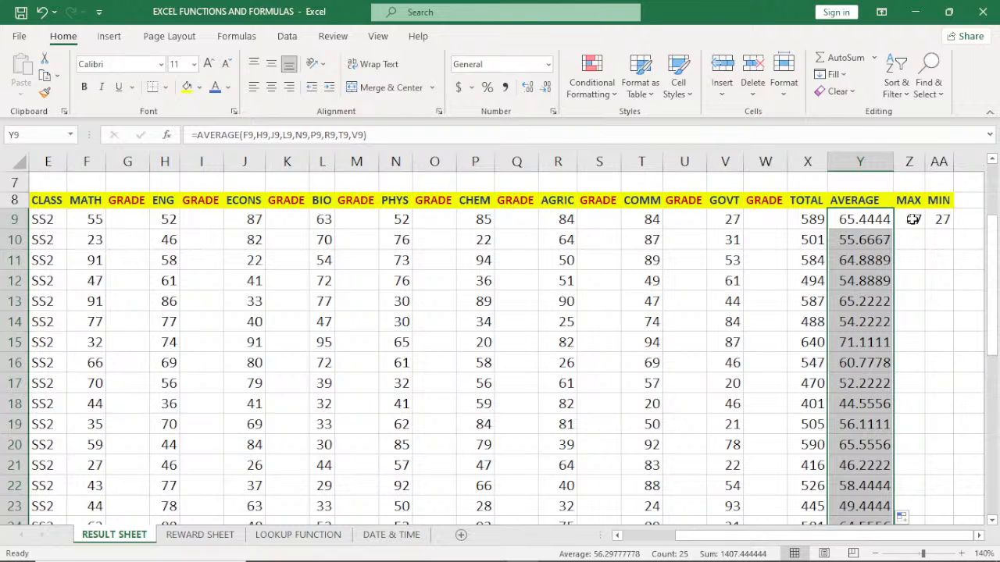
Step: Fill the MAX formula in Z9 and the MIN formula in AA9 down to all the other students
left_click(912, 219)
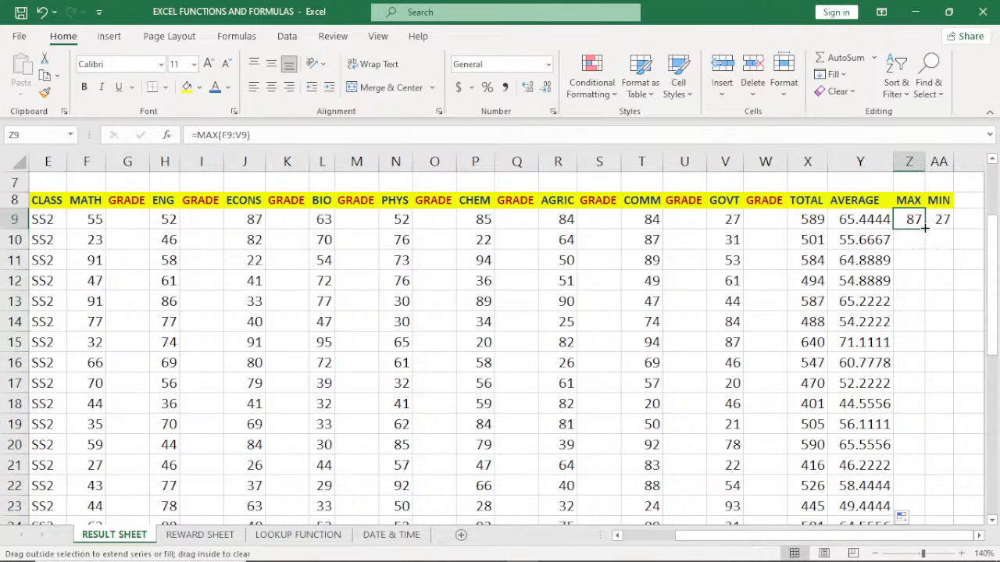
double_click(924, 227)
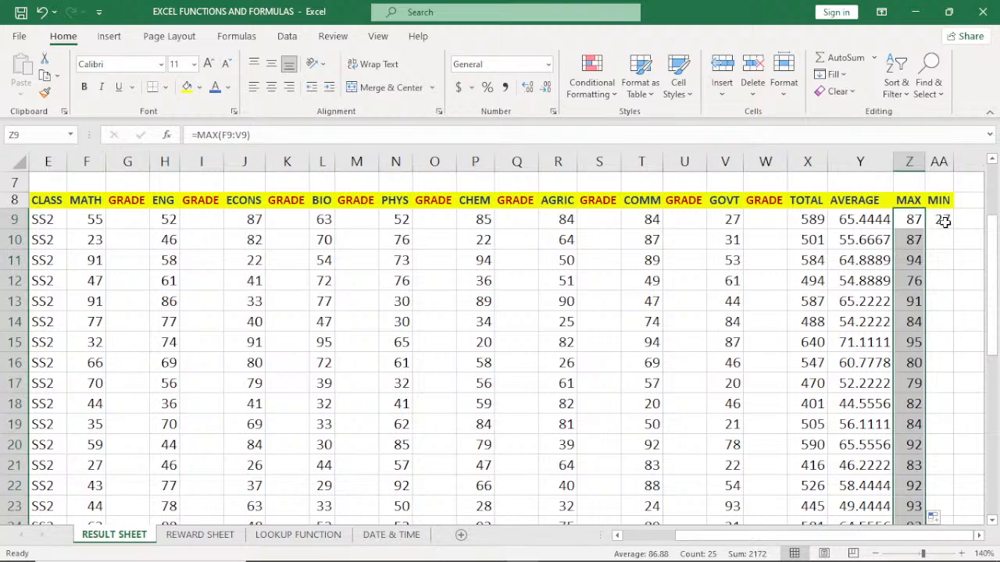
left_click(944, 221)
double_click(953, 231)
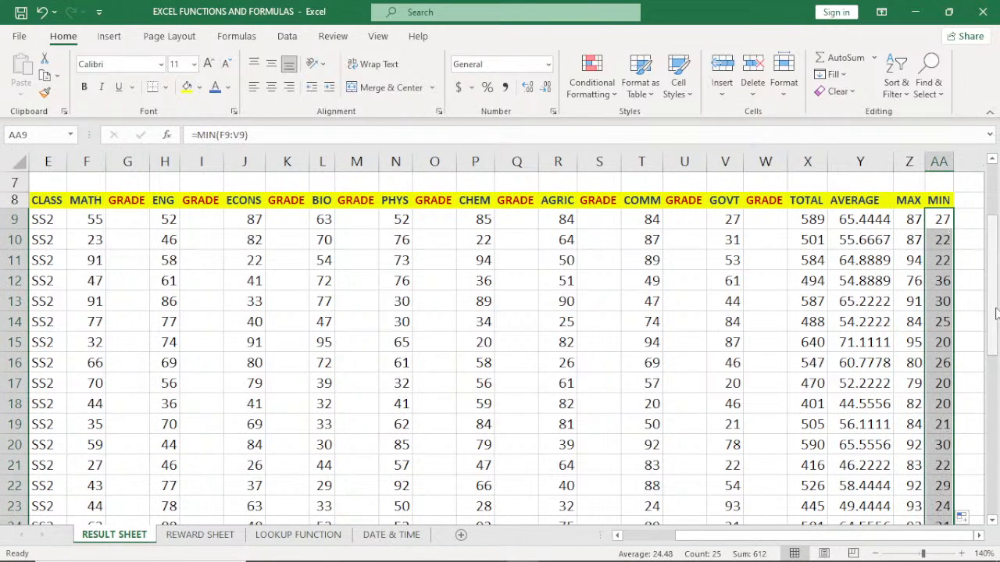
Step: Review the result sheet from the header row and student records down to the summary rows below the last student
mouse_move(995, 313)
left_mouse_down()
mouse_move(993, 379)
mouse_move(992, 297)
left_mouse_up()
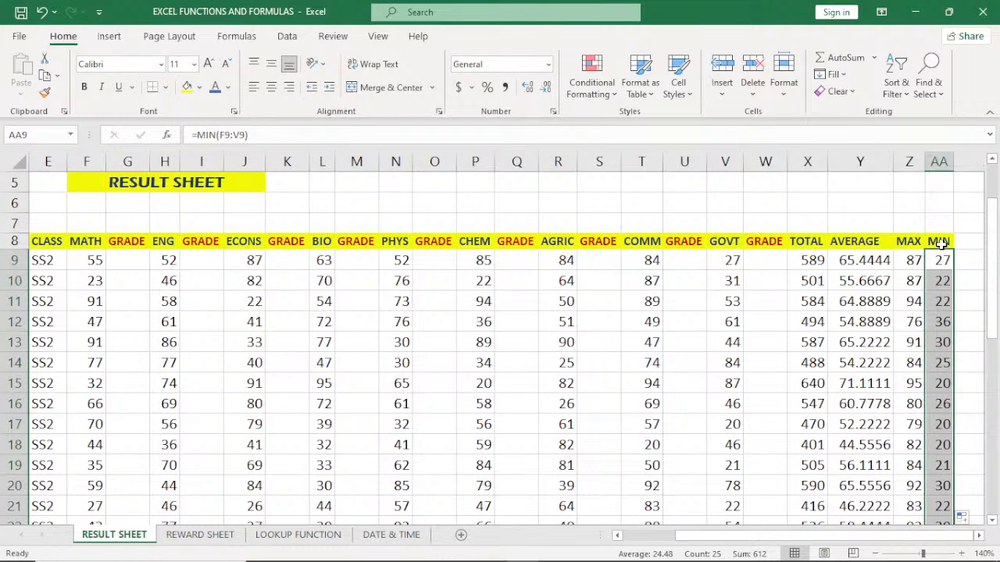
mouse_move(993, 272)
left_mouse_down()
mouse_move(996, 300)
mouse_move(997, 291)
left_mouse_up()
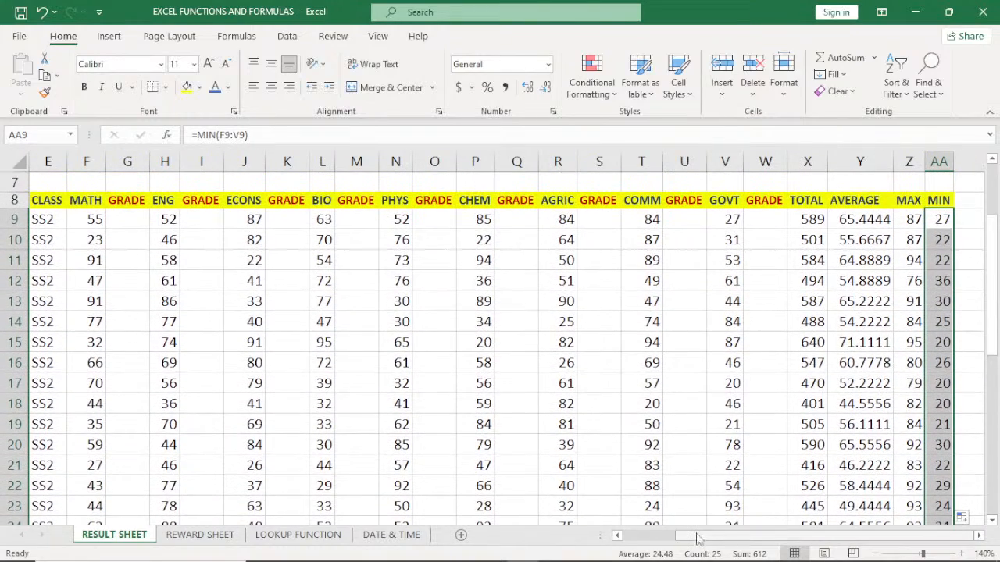
left_click_drag(699, 537, 676, 544)
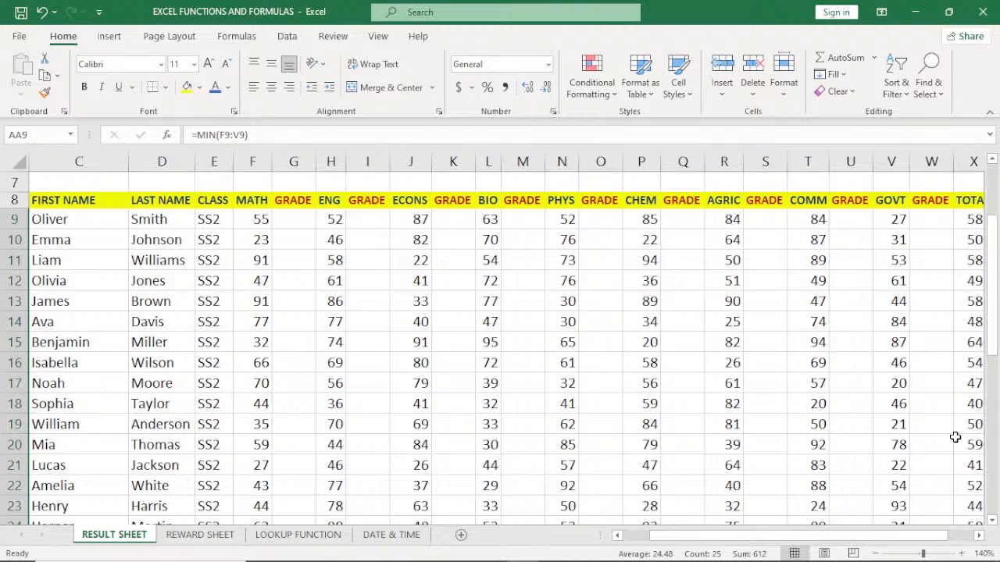
left_click_drag(787, 539, 765, 539)
mouse_move(775, 539)
left_mouse_down()
mouse_move(763, 540)
mouse_move(774, 537)
left_mouse_up()
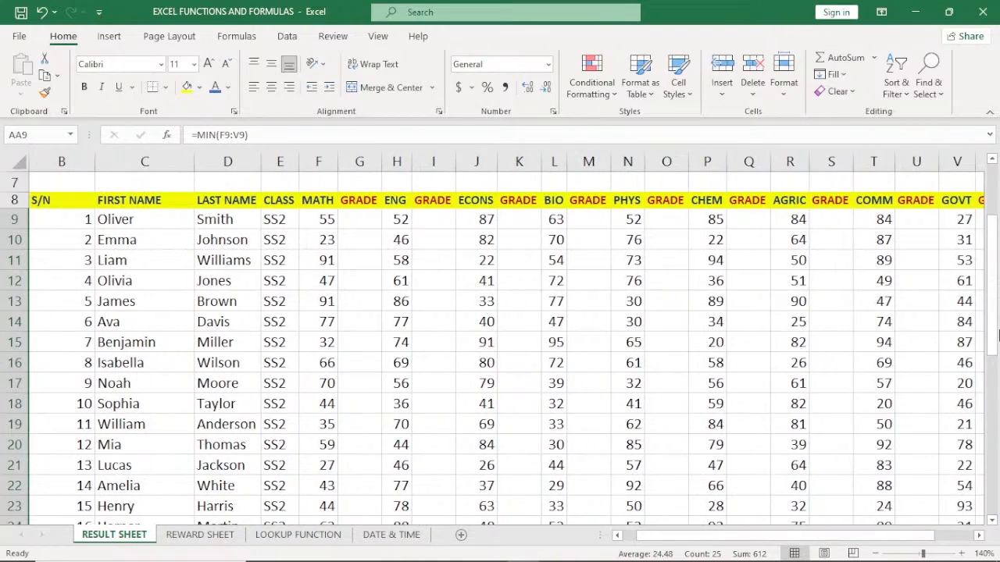
left_click_drag(994, 334, 997, 474)
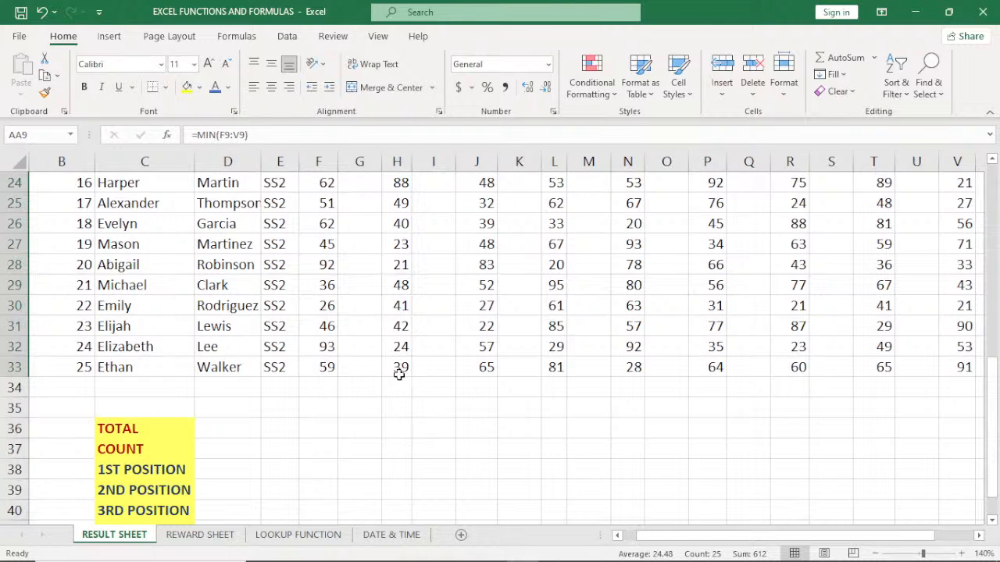
left_click_drag(996, 442, 996, 288)
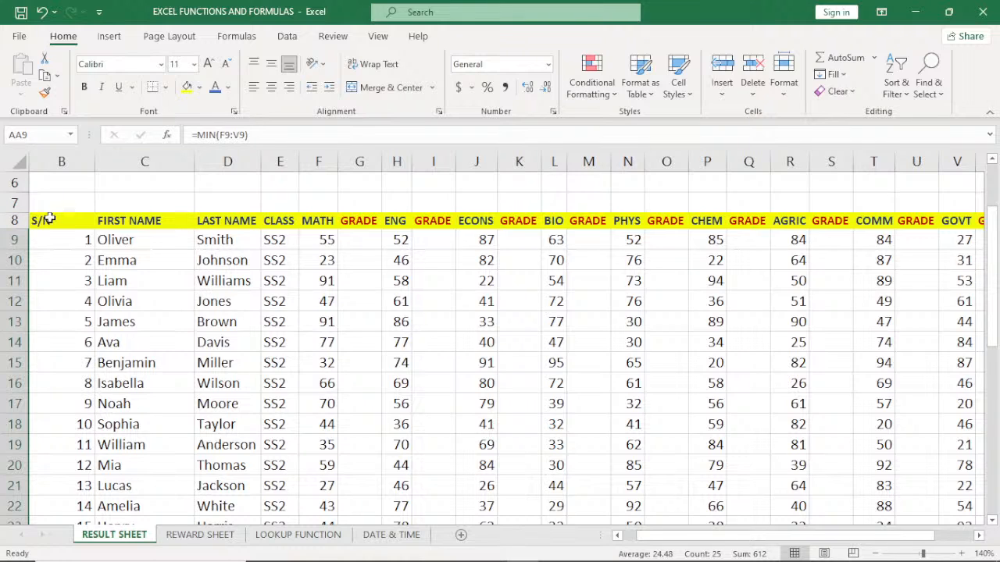
Step: Freeze the panes above row 9 so the subject header row stays in place while scrolling
left_click(15, 240)
left_click_drag(17, 238, 14, 239)
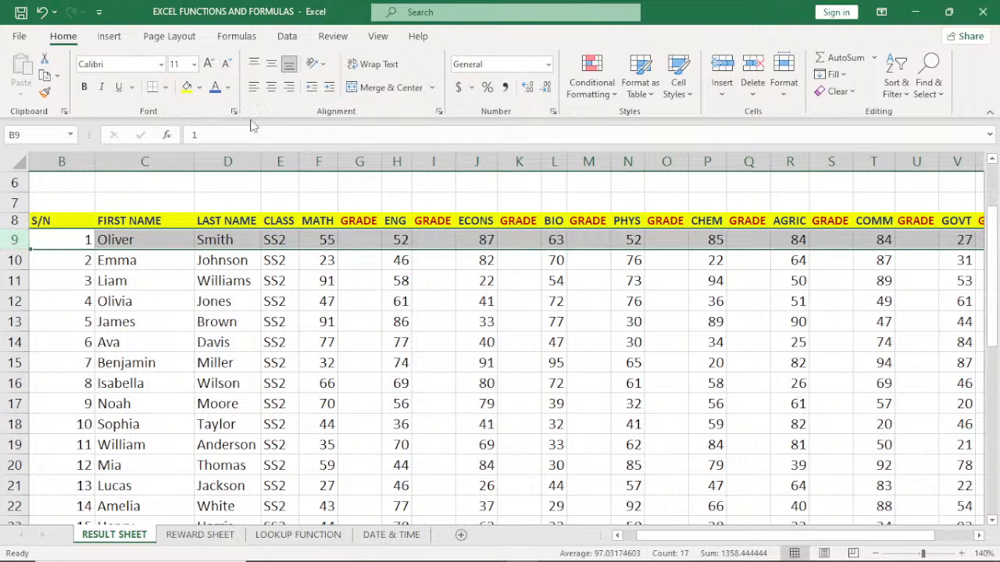
left_click(376, 39)
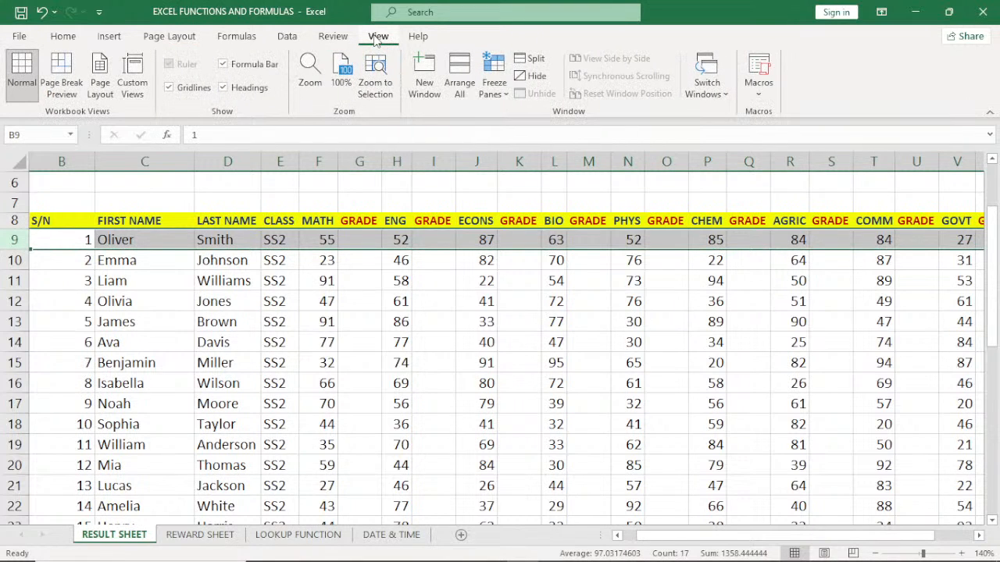
left_click(495, 93)
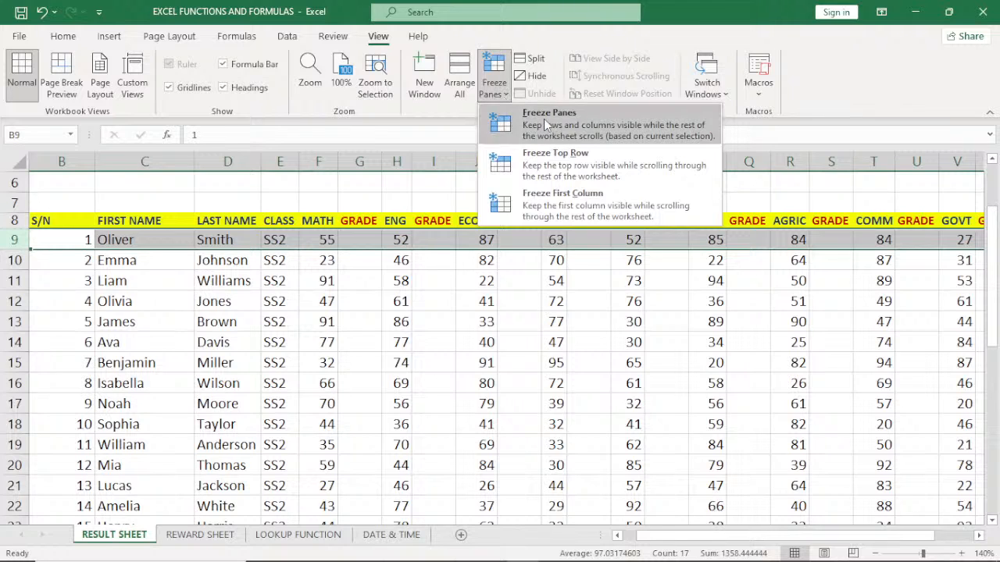
left_click(544, 118)
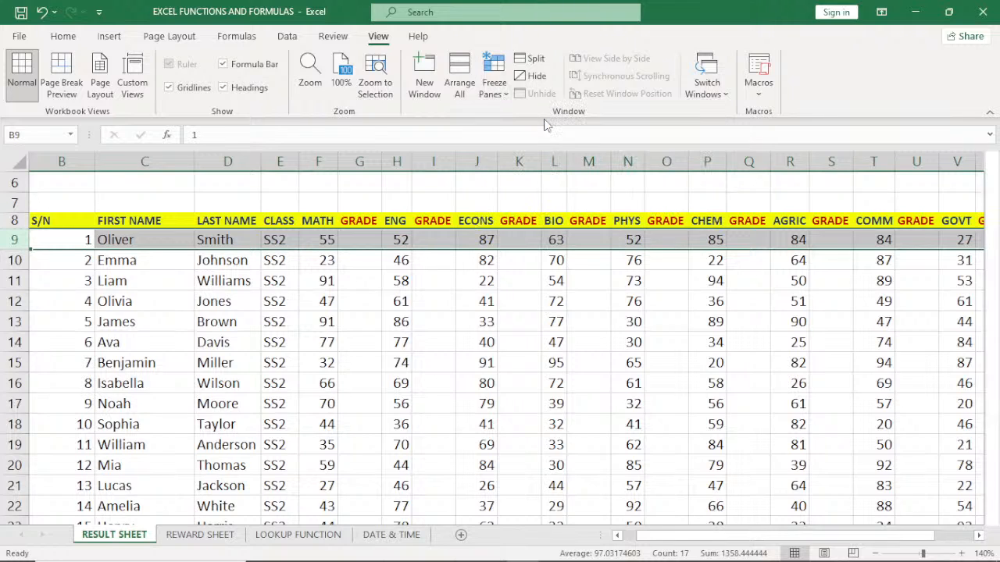
left_click(469, 379)
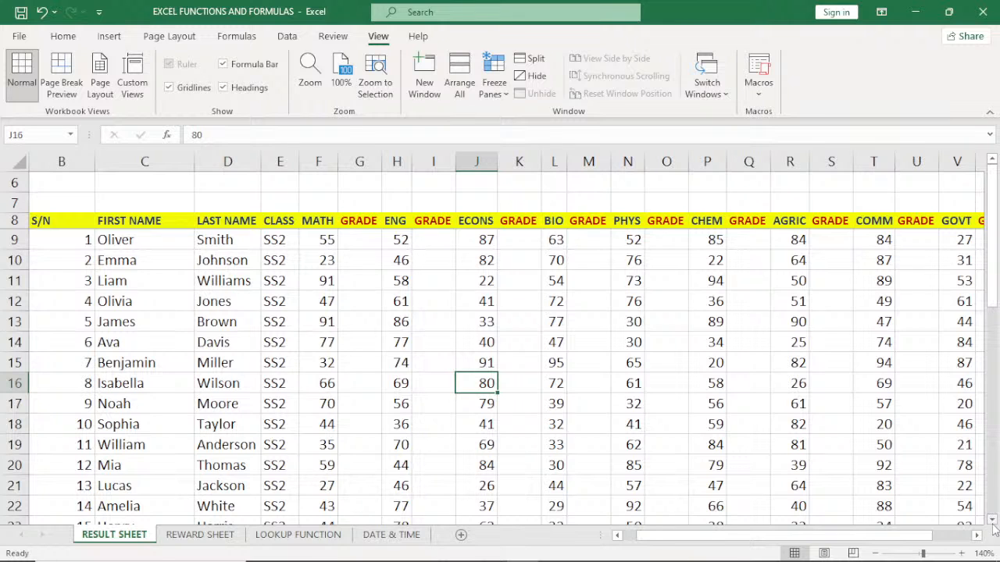
Step: Insert an AutoSum formula over F9:F35 in F36, the TOTAL cell of the MATH column
left_click_drag(992, 522, 993, 522)
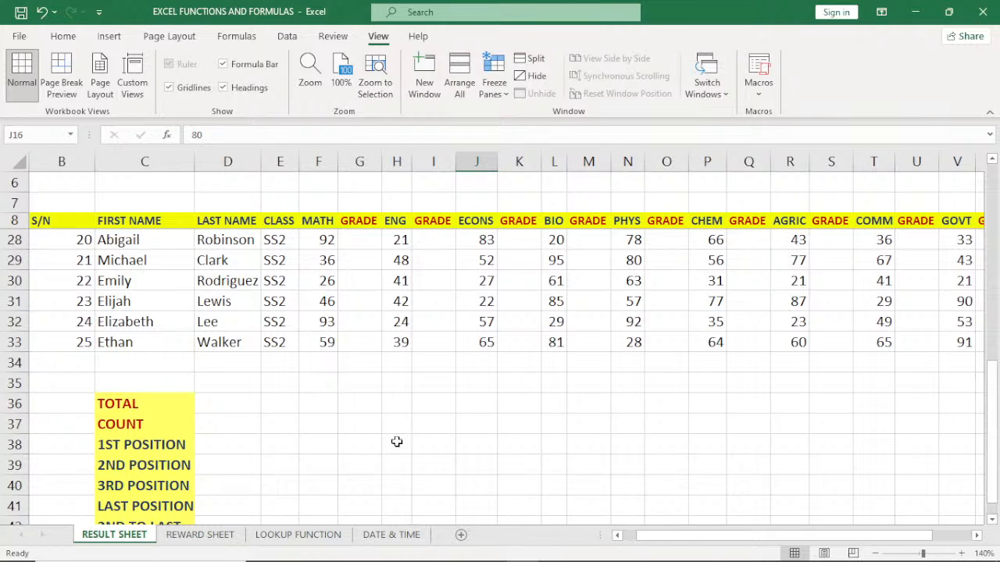
left_click(320, 403)
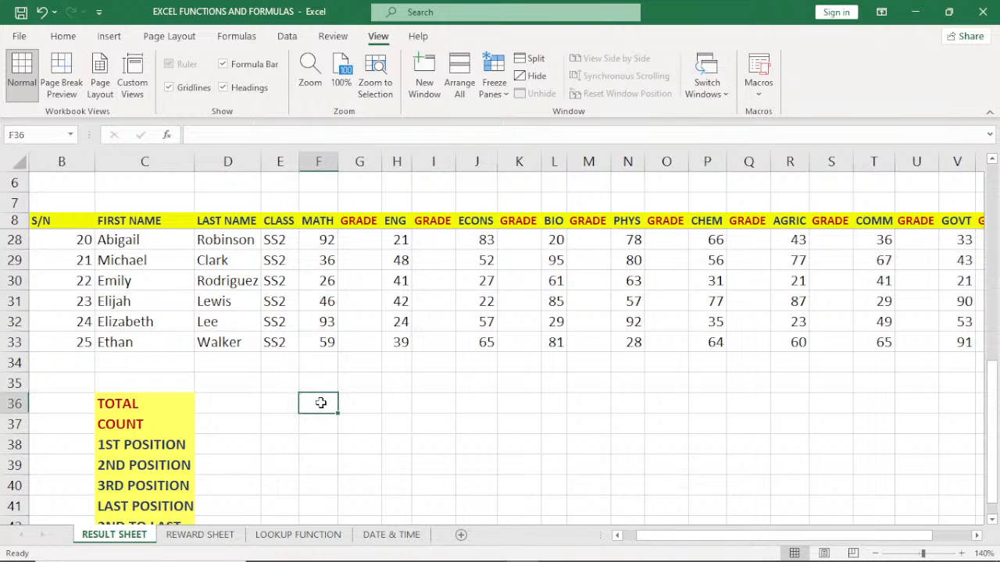
type("=SU")
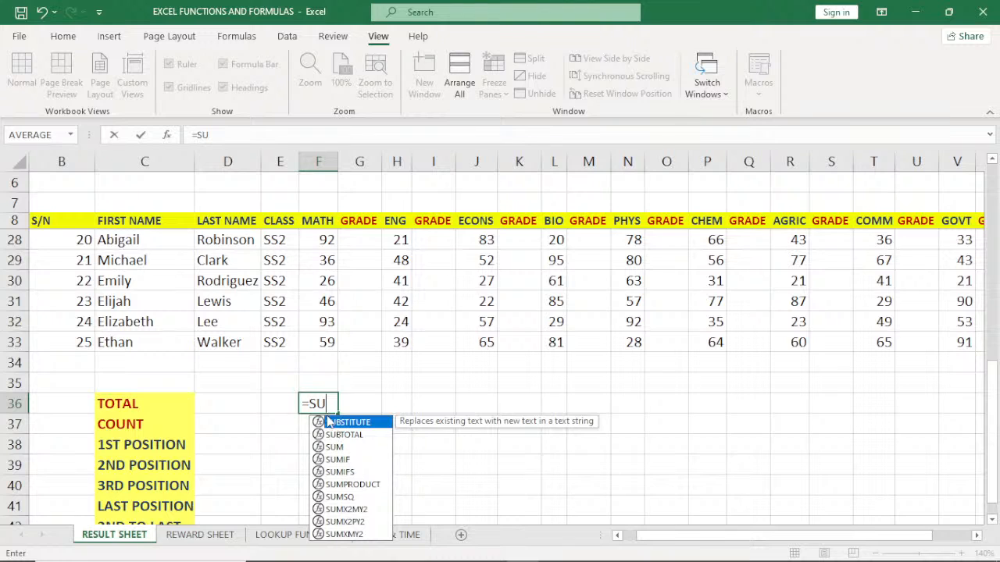
key("BackSpace")
key("BackSpace")
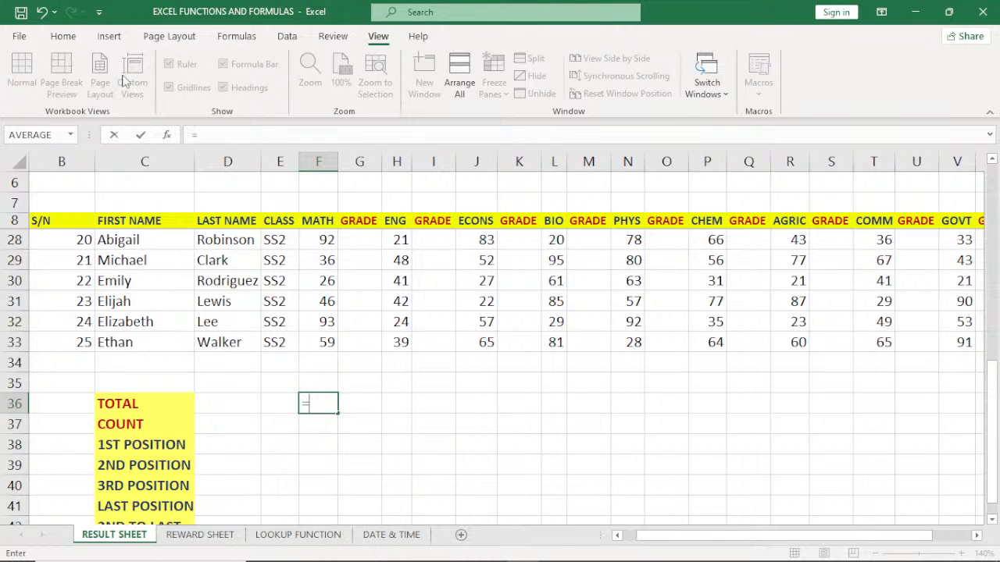
left_click(63, 37)
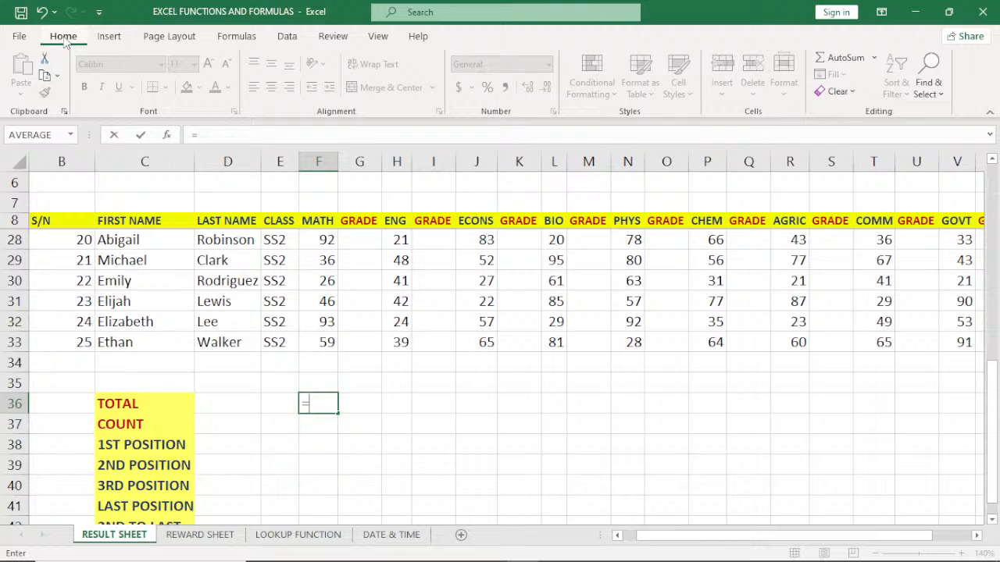
left_click(860, 65)
left_click(852, 62)
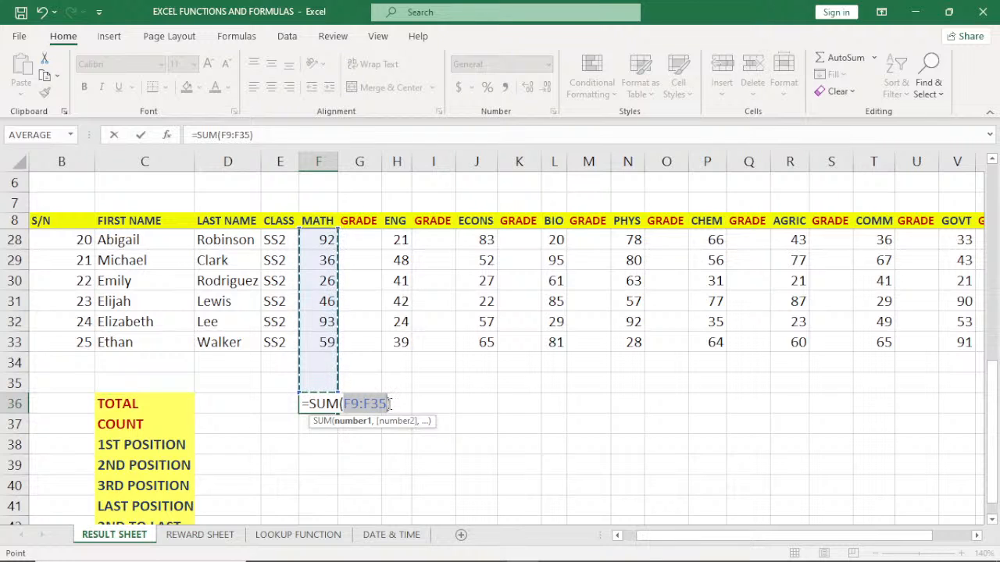
key("BackSpace")
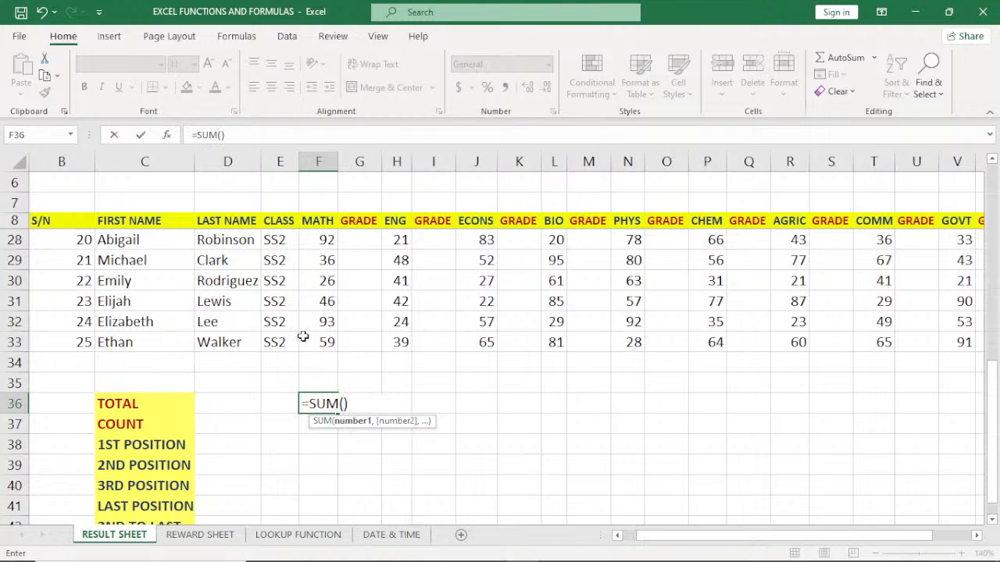
left_click(857, 63)
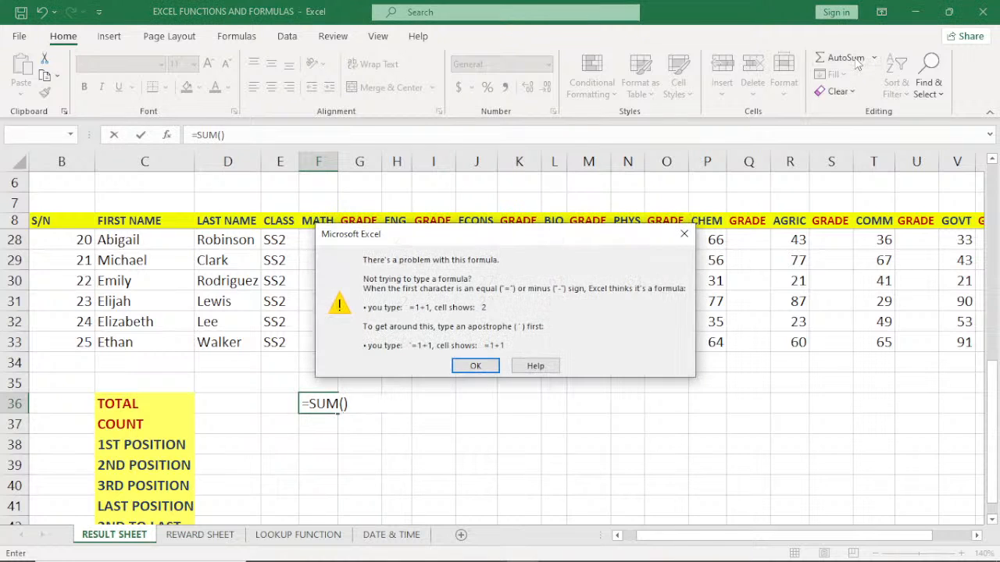
left_click(685, 233)
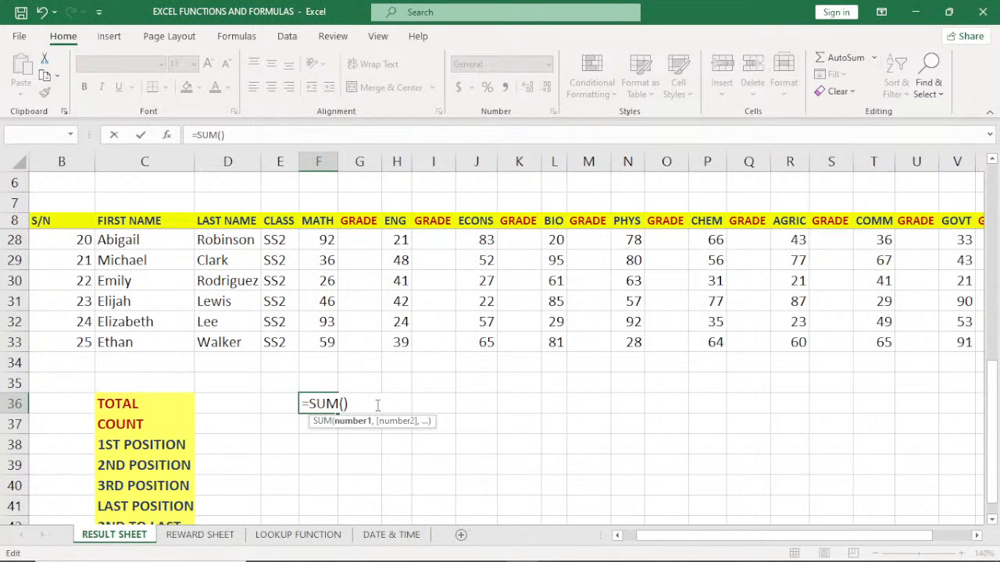
key("BackSpace")
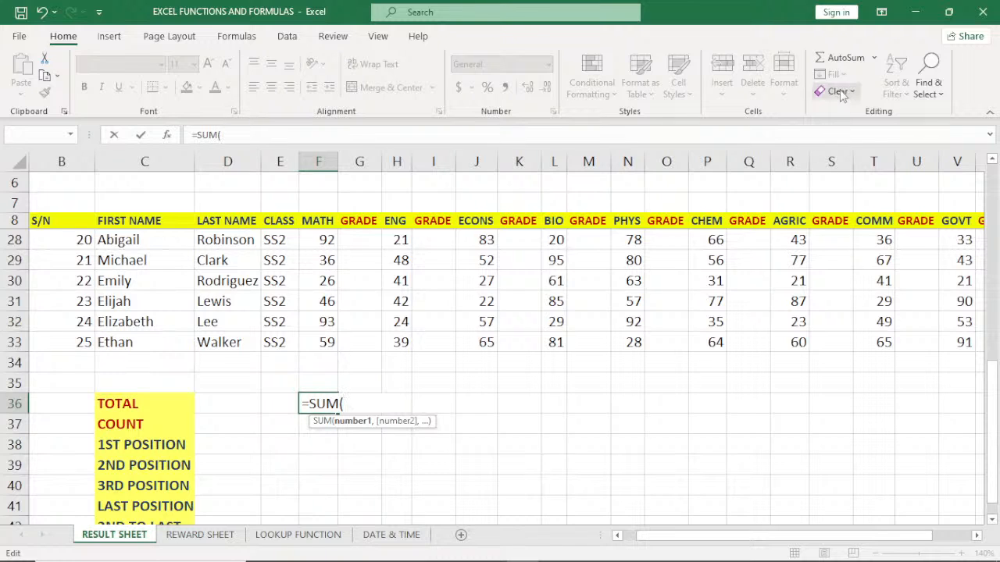
left_click(843, 66)
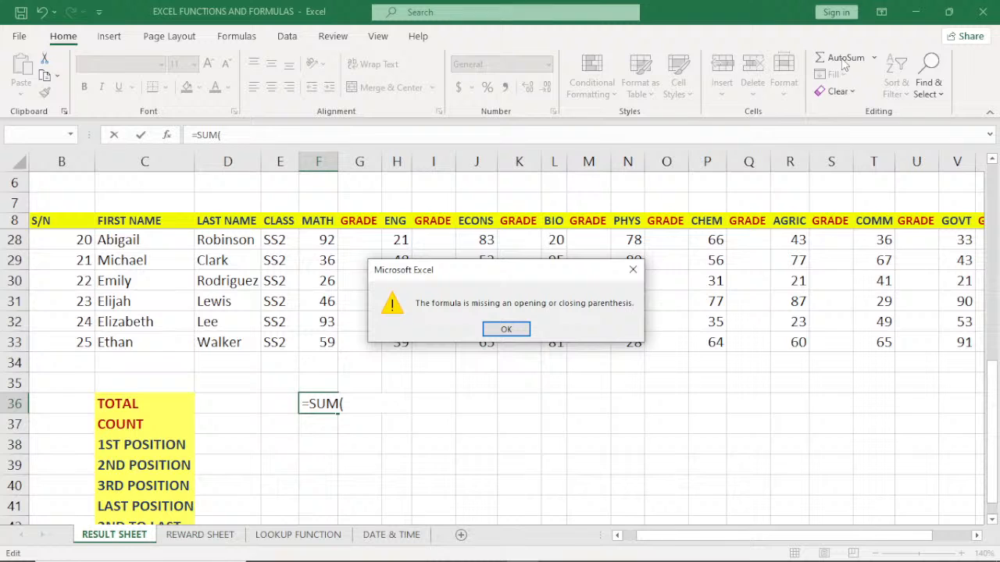
left_click(506, 330)
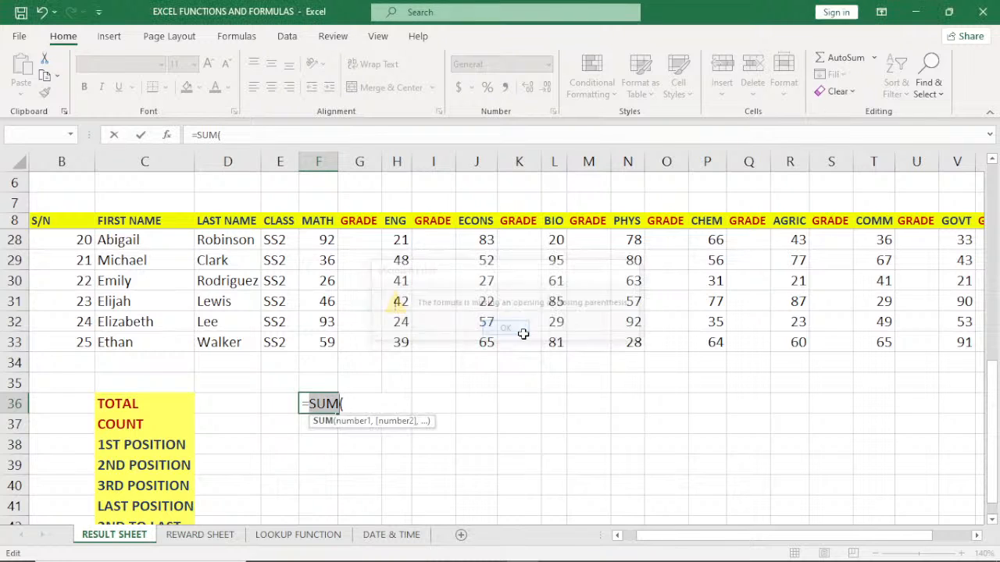
left_click(358, 399)
type("=")
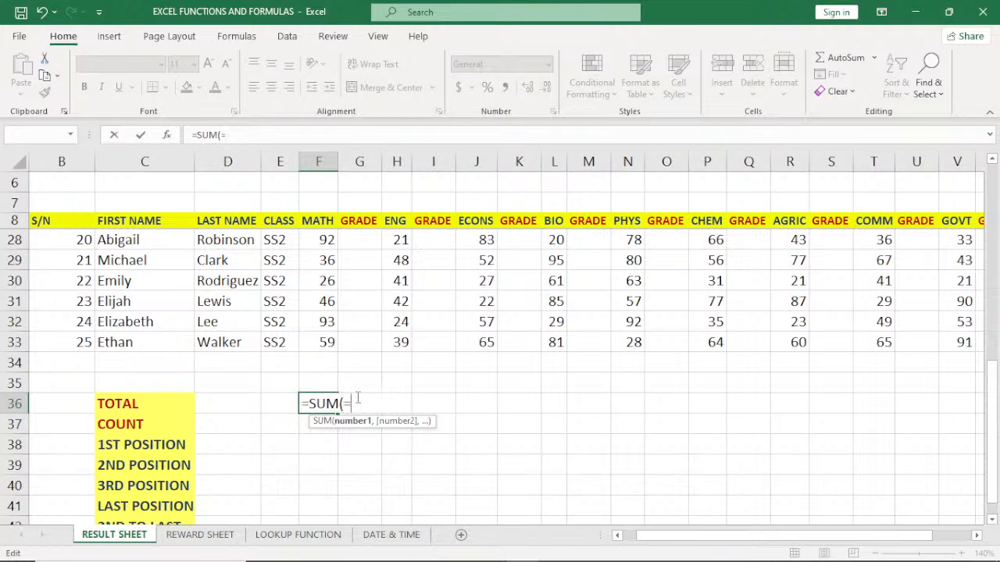
key("BackSpace")
key("BackSpace")
key("BackSpace")
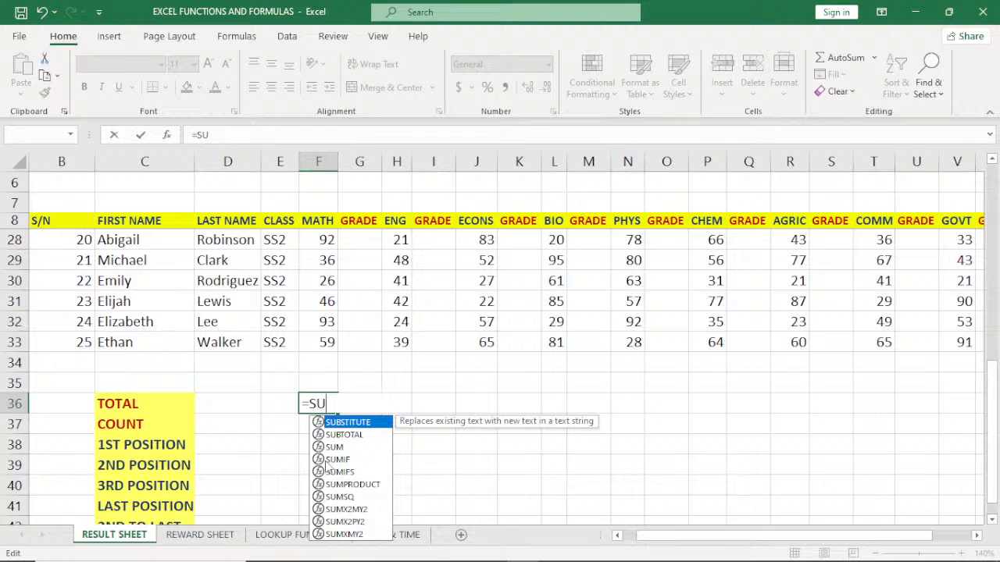
double_click(336, 447)
left_click(338, 452)
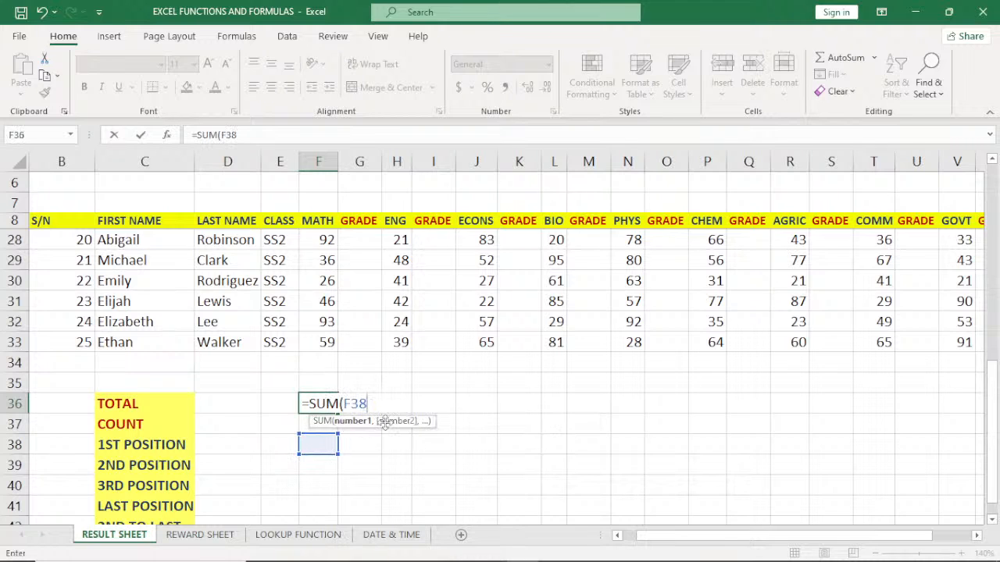
key("BackSpace")
key("BackSpace")
key("BackSpace")
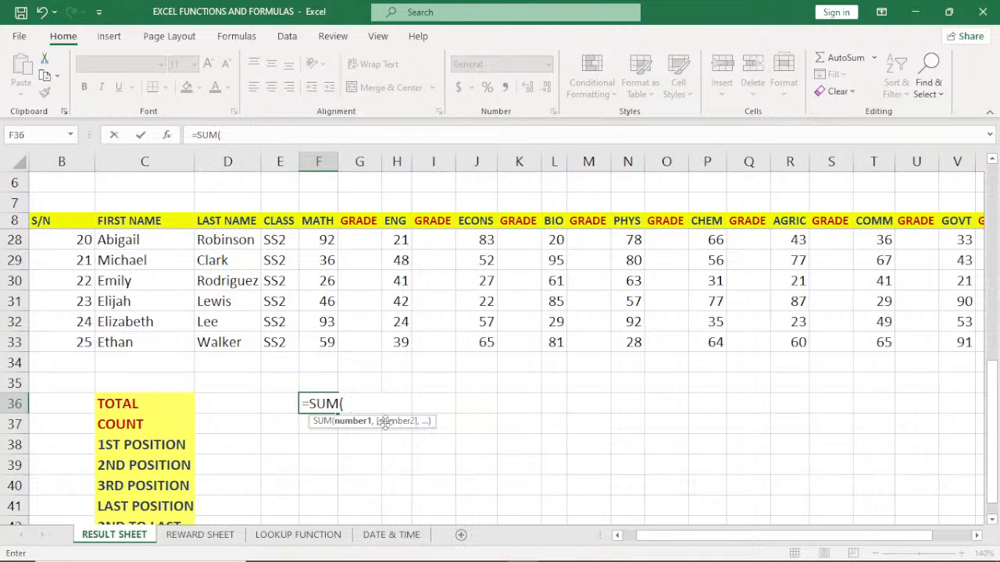
left_click(846, 58)
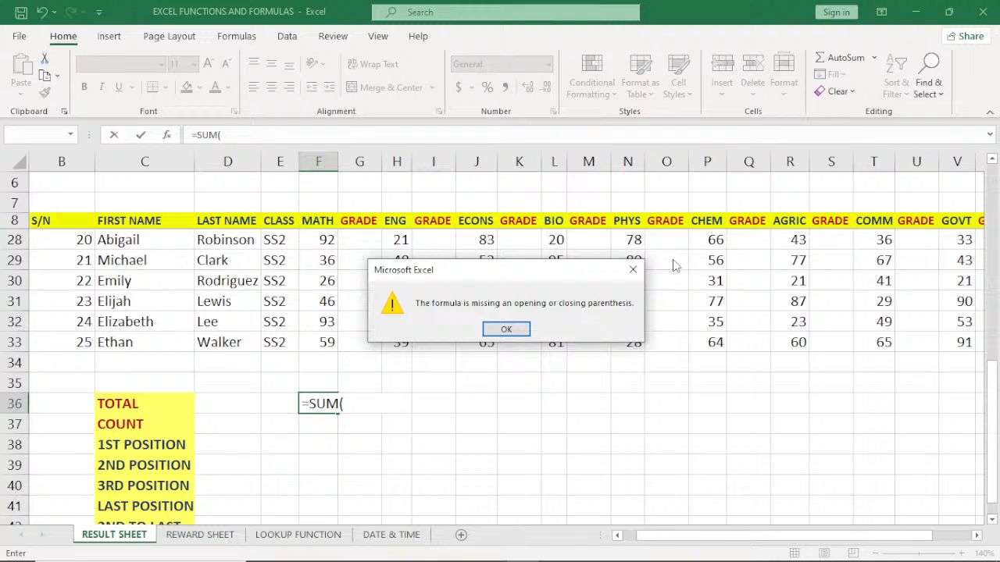
left_click(518, 326)
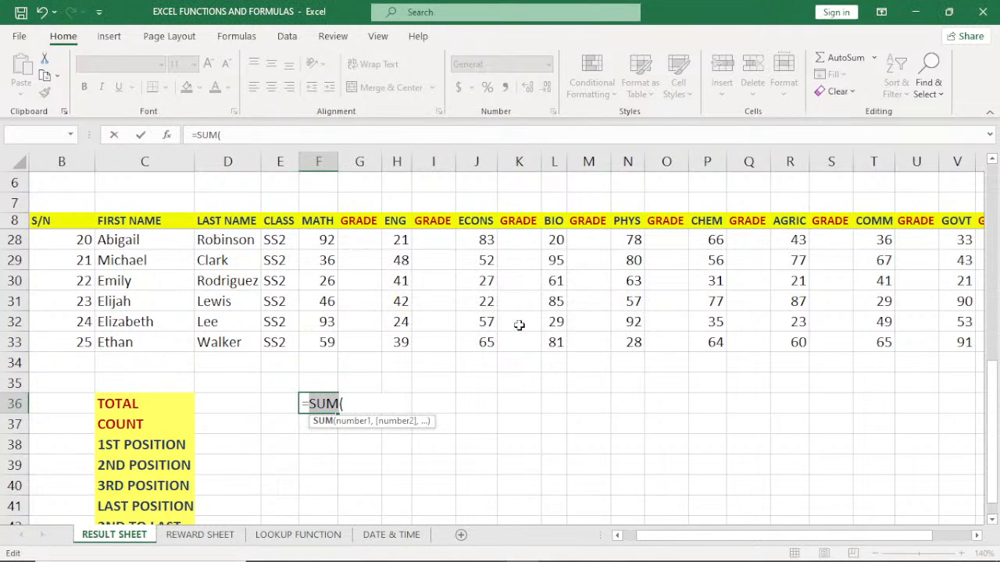
key("BackSpace")
key("BackSpace")
key("BackSpace")
type("SU")
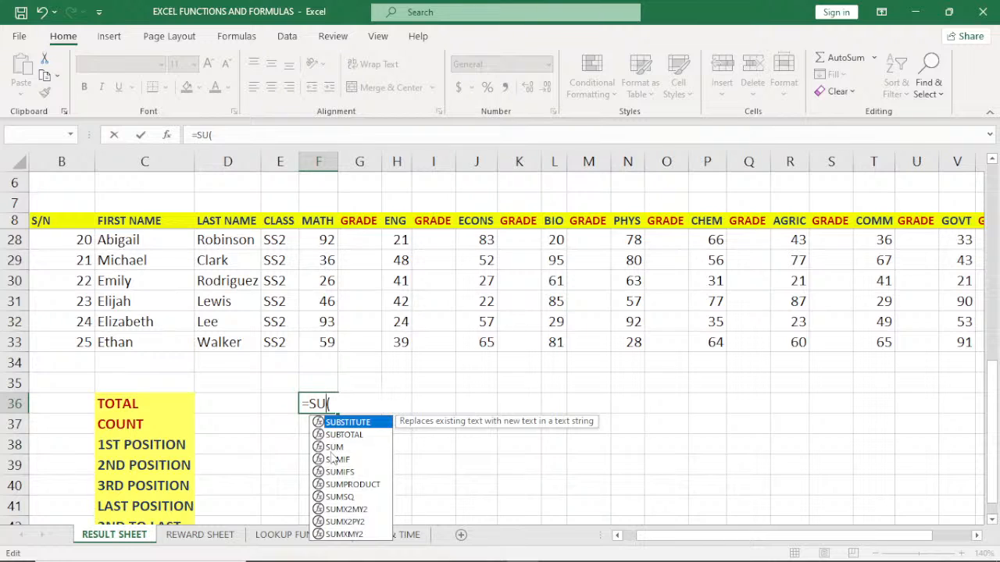
type("M")
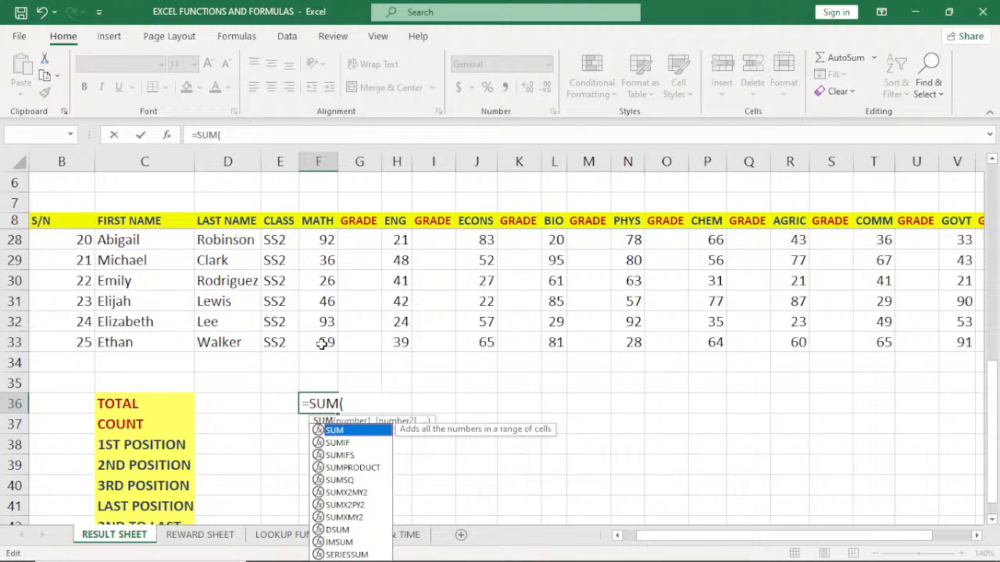
key("Return")
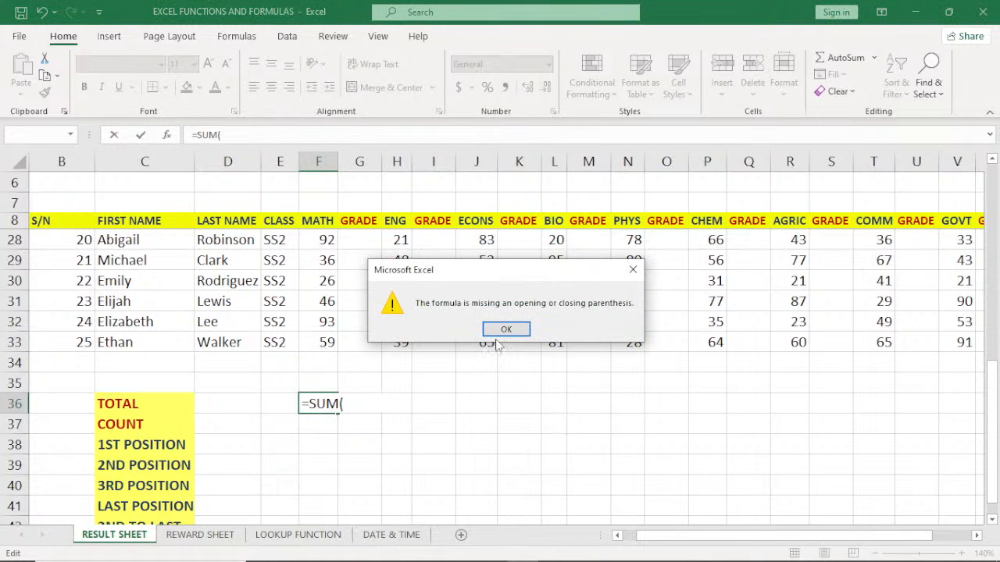
left_click(637, 266)
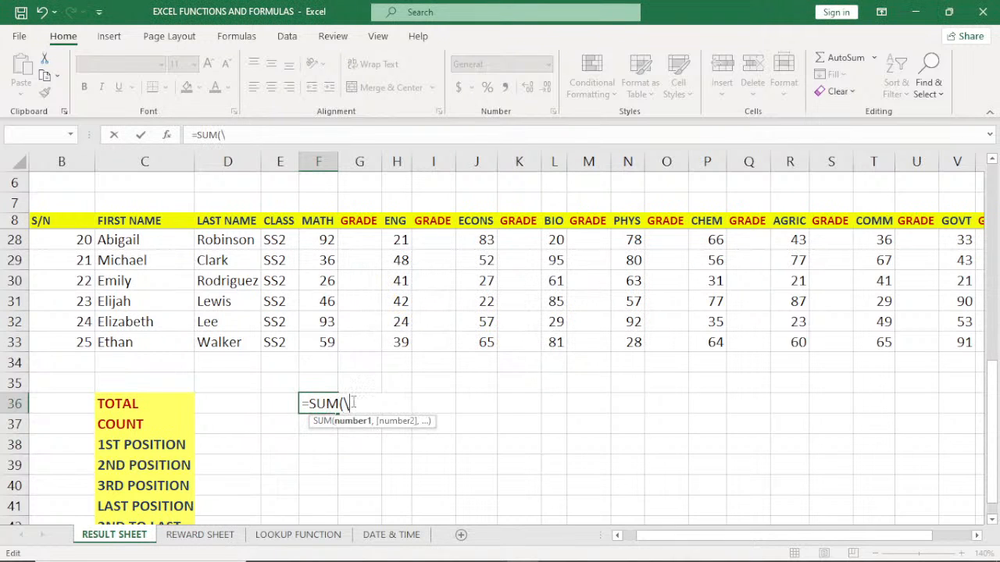
key("BackSpace")
key("BackSpace")
key("BackSpace")
key("BackSpace")
key("BackSpace")
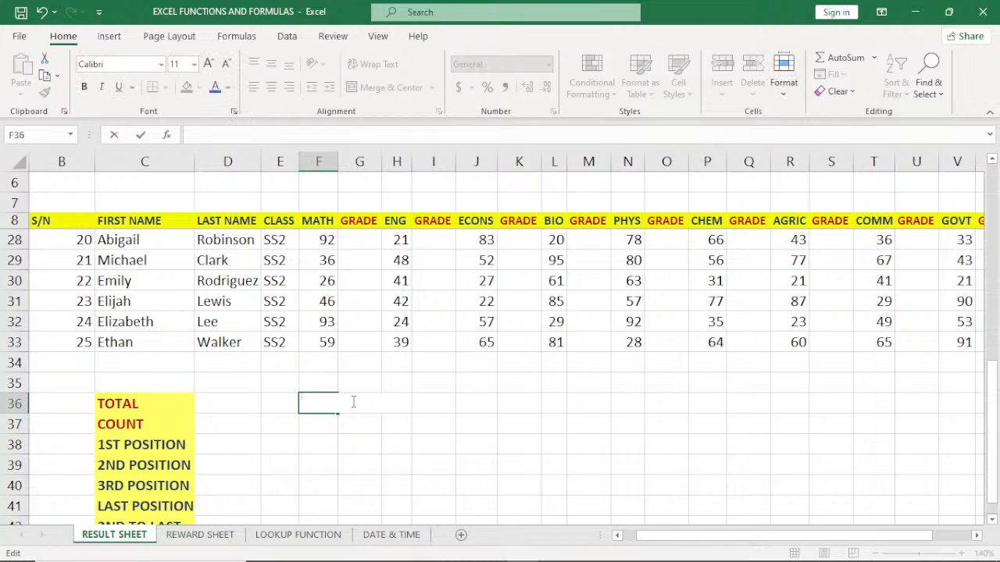
left_click(305, 459)
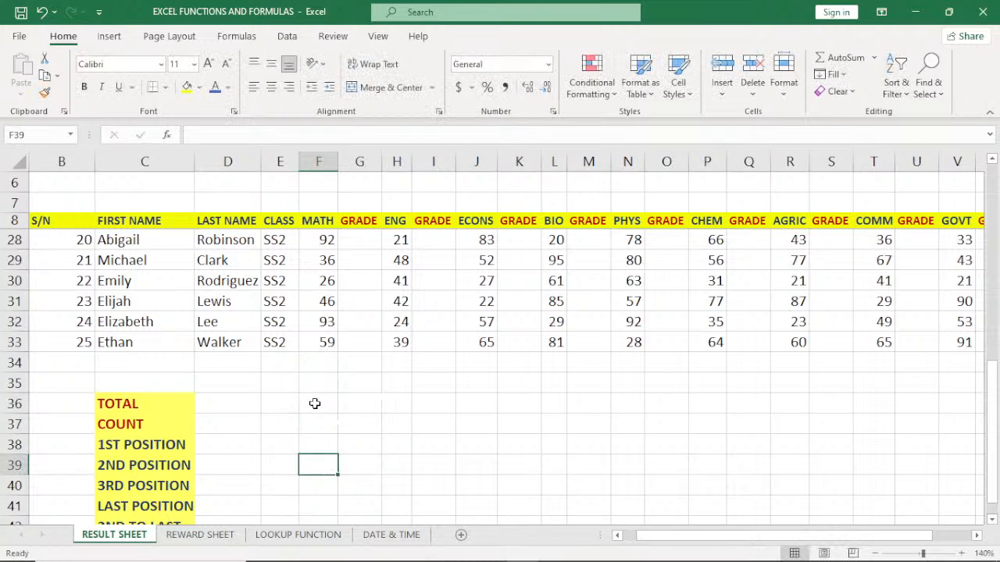
Step: Total the MATH scores in F36 with an AutoSum formula whose range is set to F9:F33
left_click(314, 403)
type("=S")
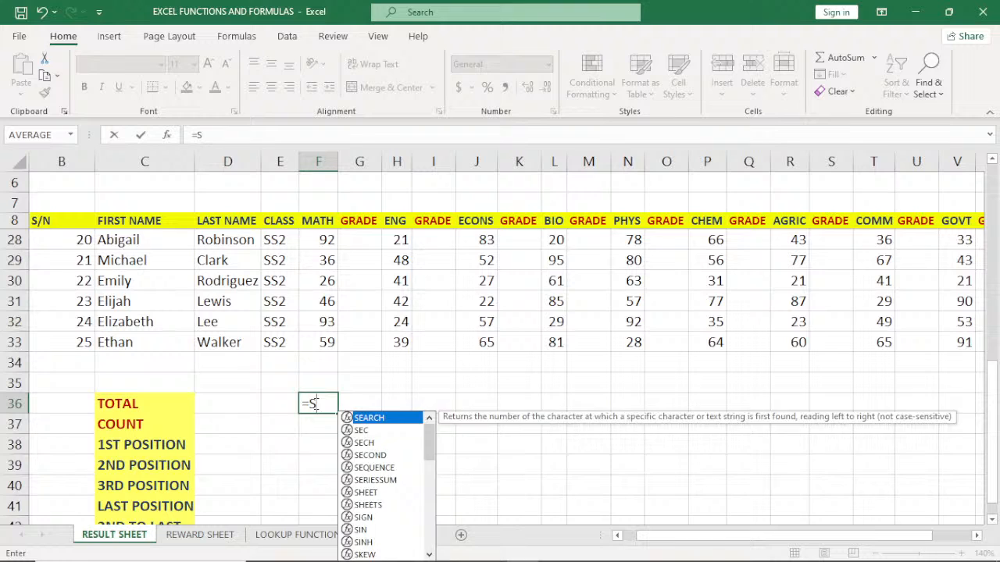
type("U")
key("BackSpace")
key("BackSpace")
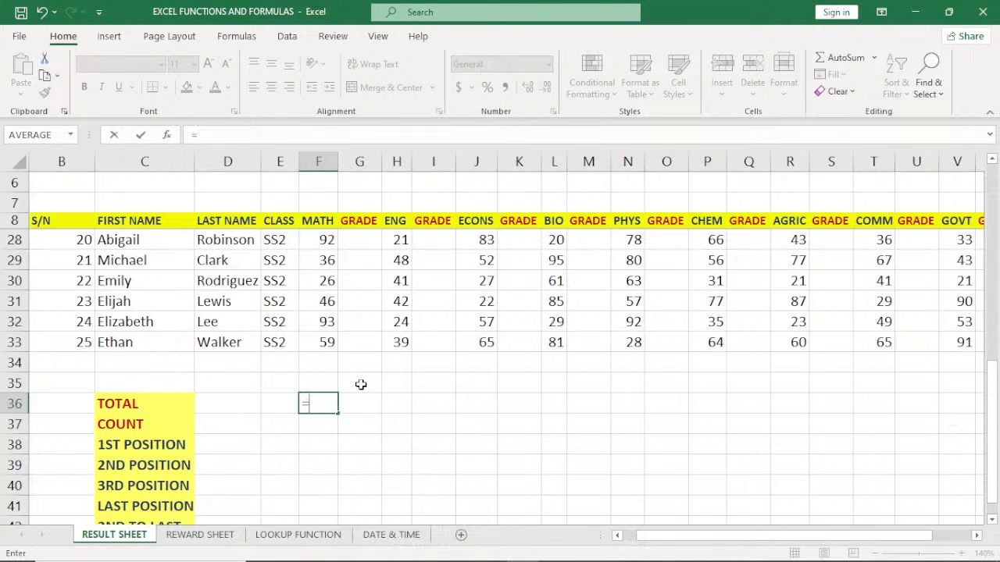
left_click(847, 59)
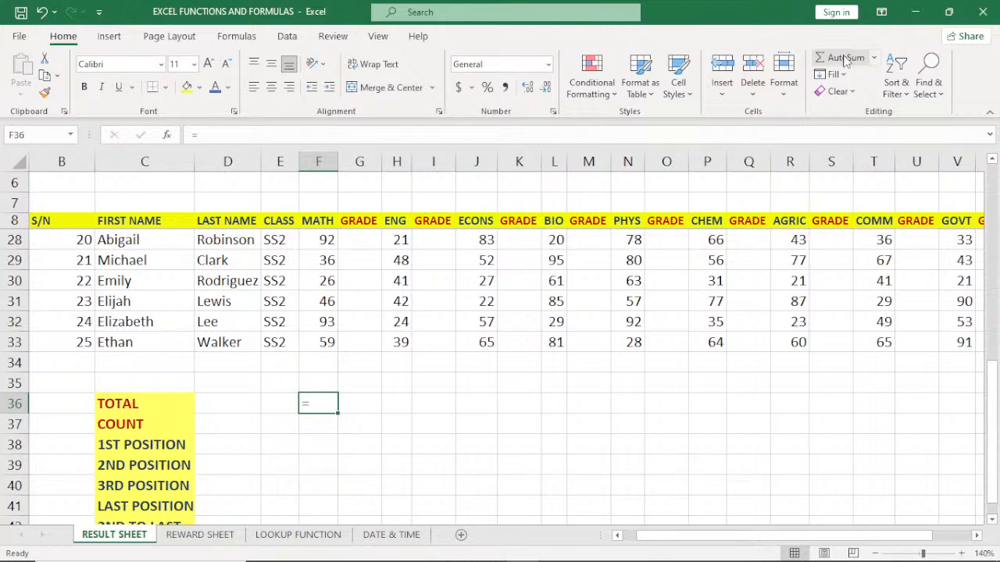
left_click(847, 59)
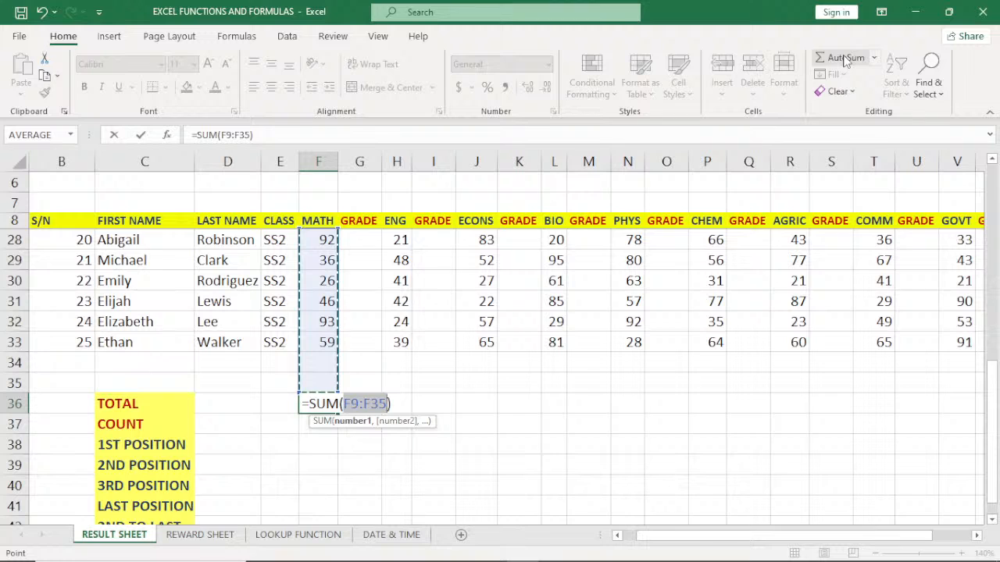
left_click(389, 404)
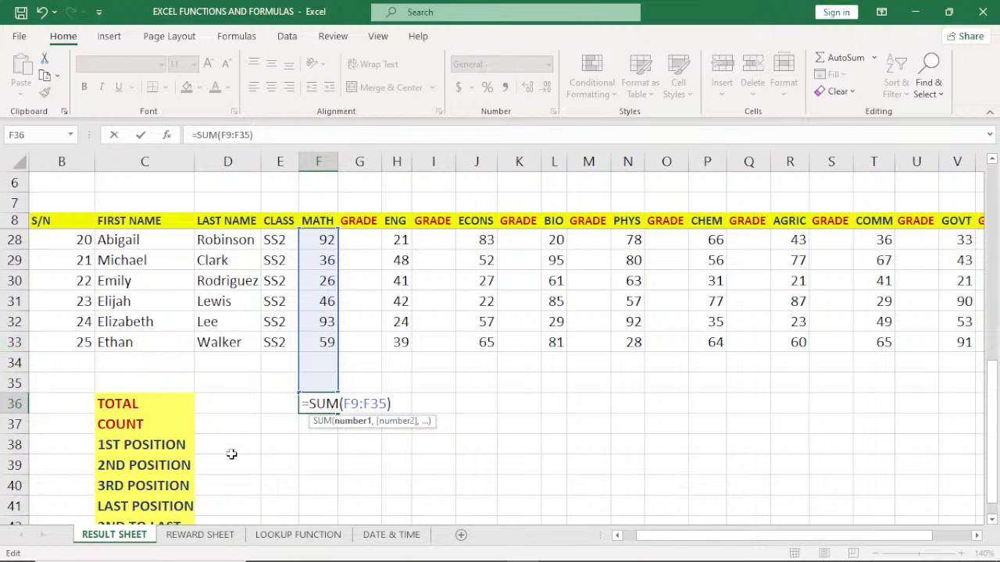
key("BackSpace")
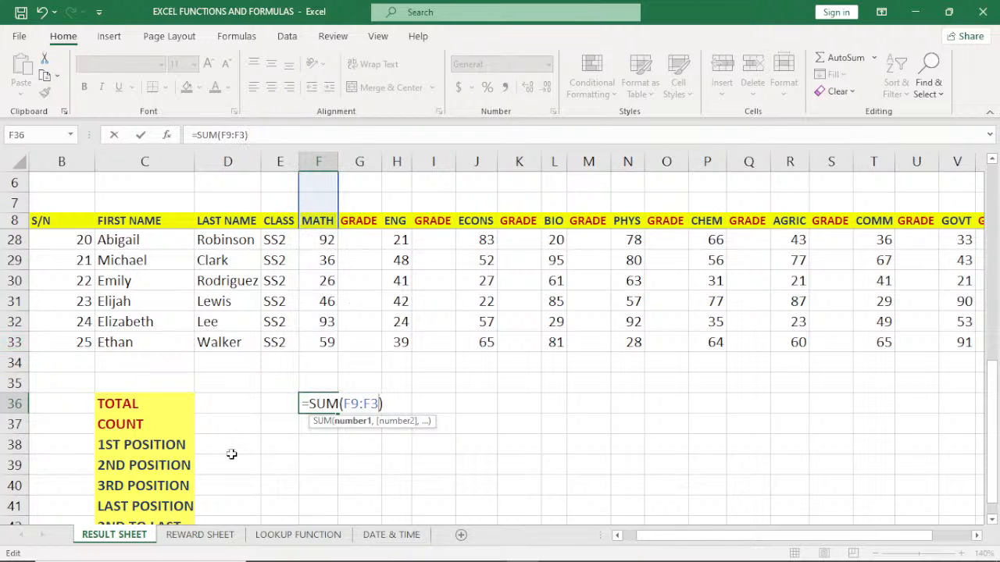
type("3")
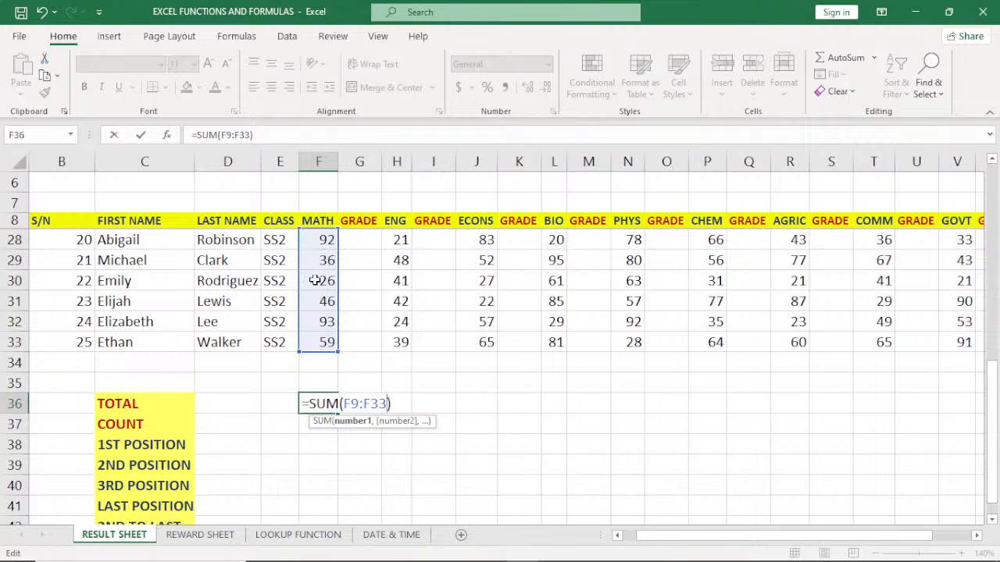
key("Return")
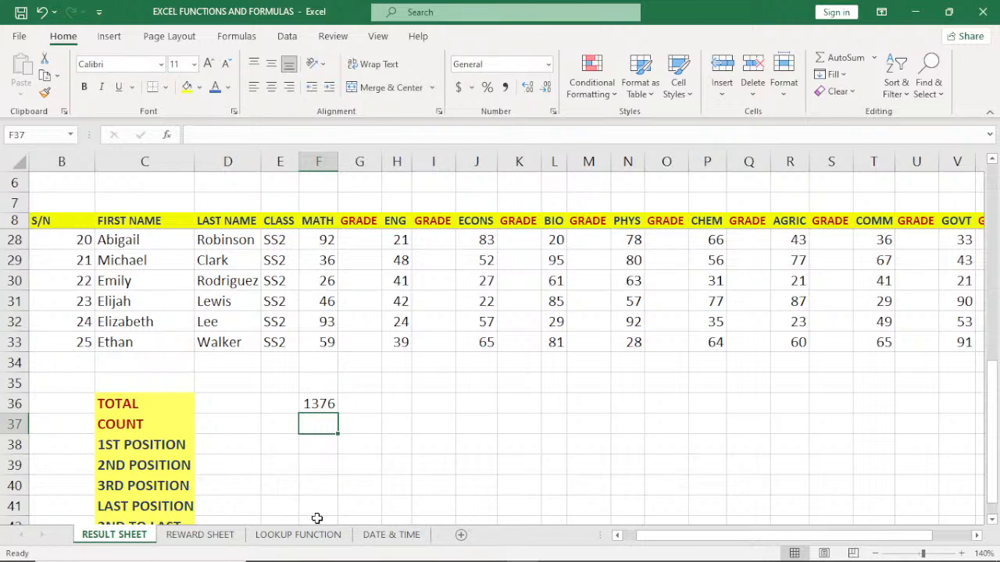
left_click(320, 404)
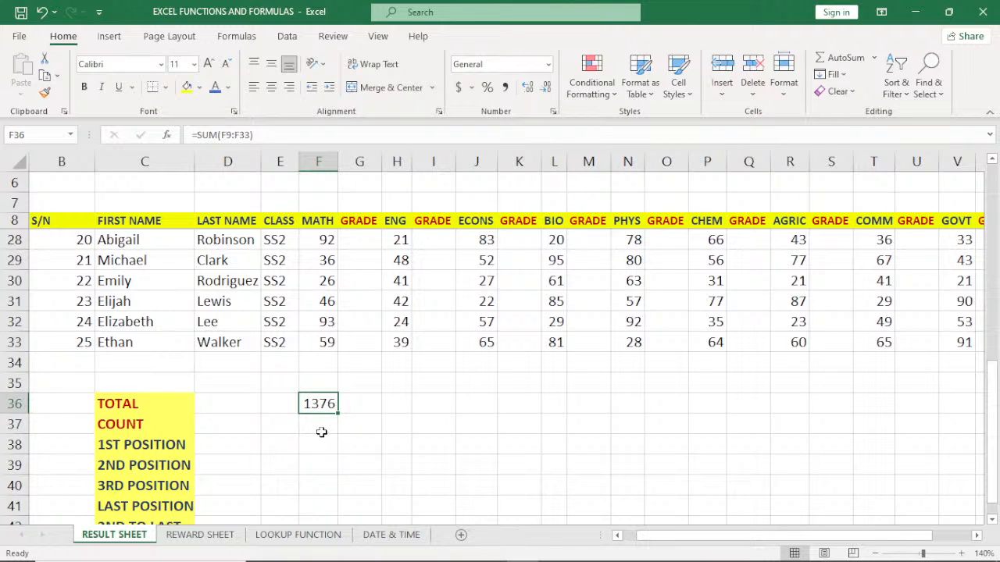
Step: Insert a new row between the TOTAL and COUNT rows and label it COUNTA in C37
left_click(322, 422)
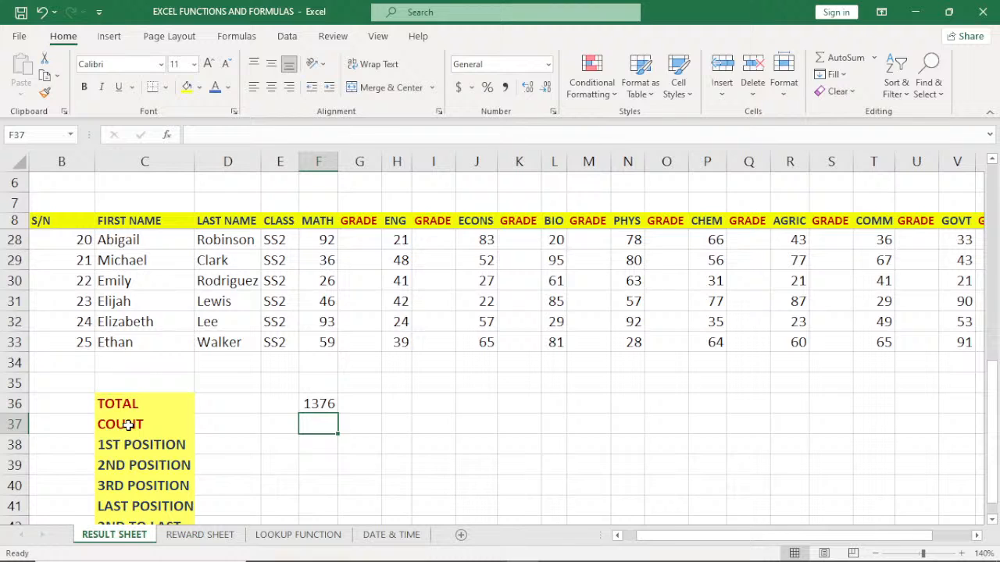
left_click(15, 424)
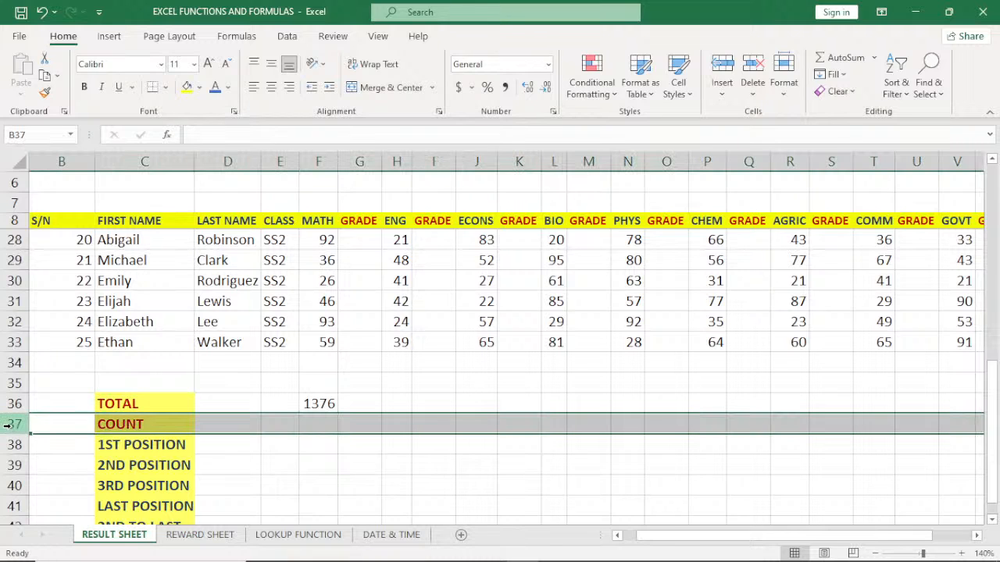
right_click(8, 424)
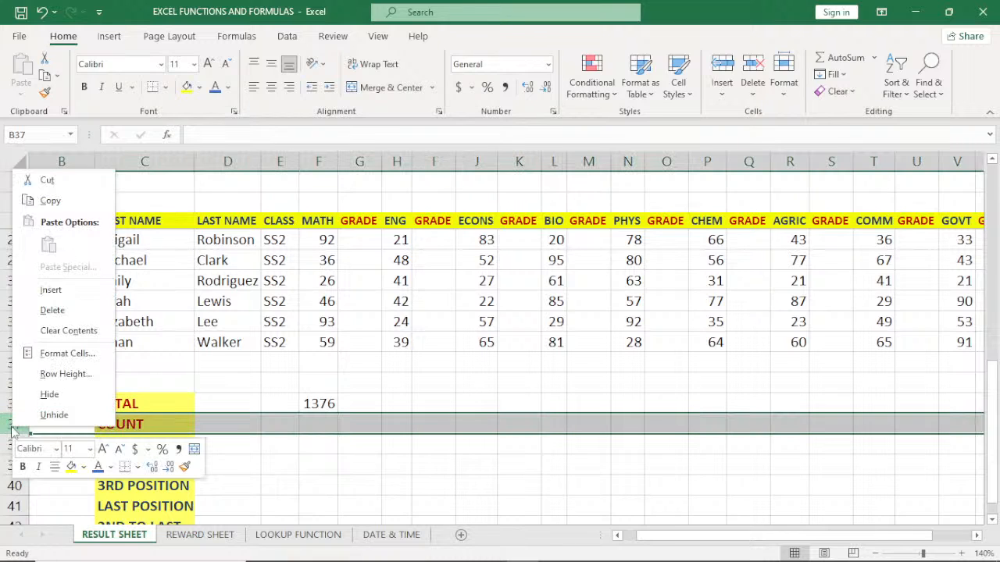
left_click(66, 294)
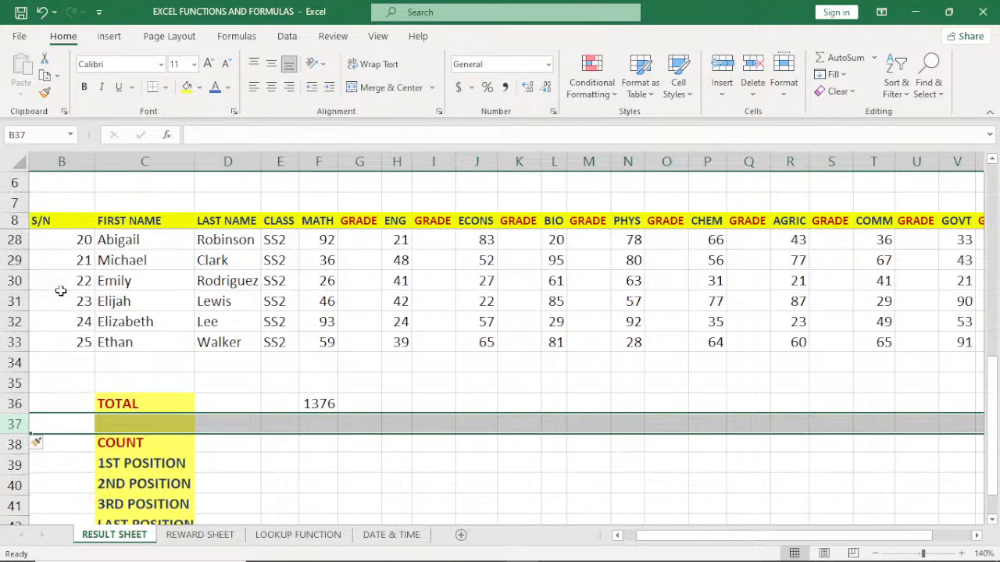
left_click(115, 429)
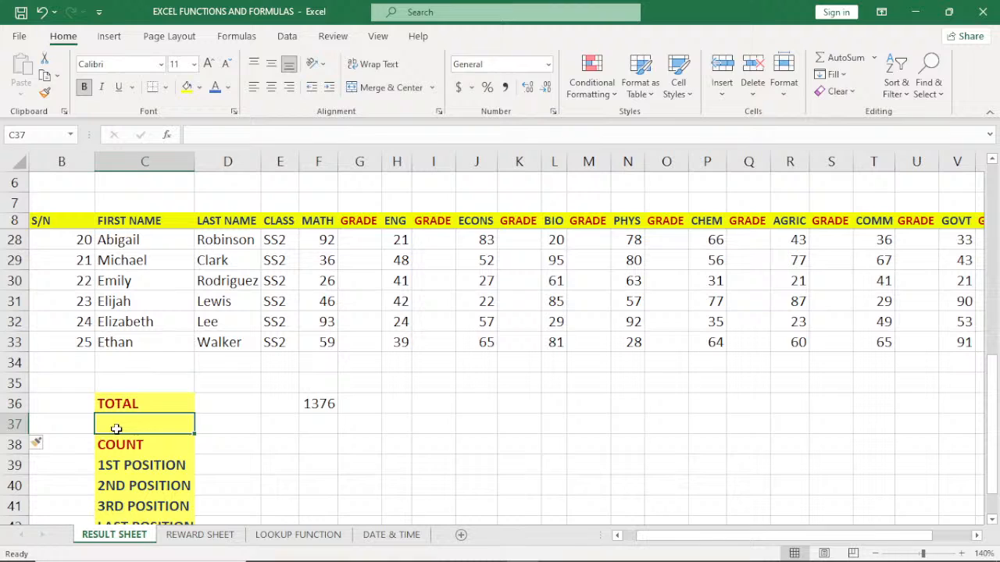
type("COUNTA")
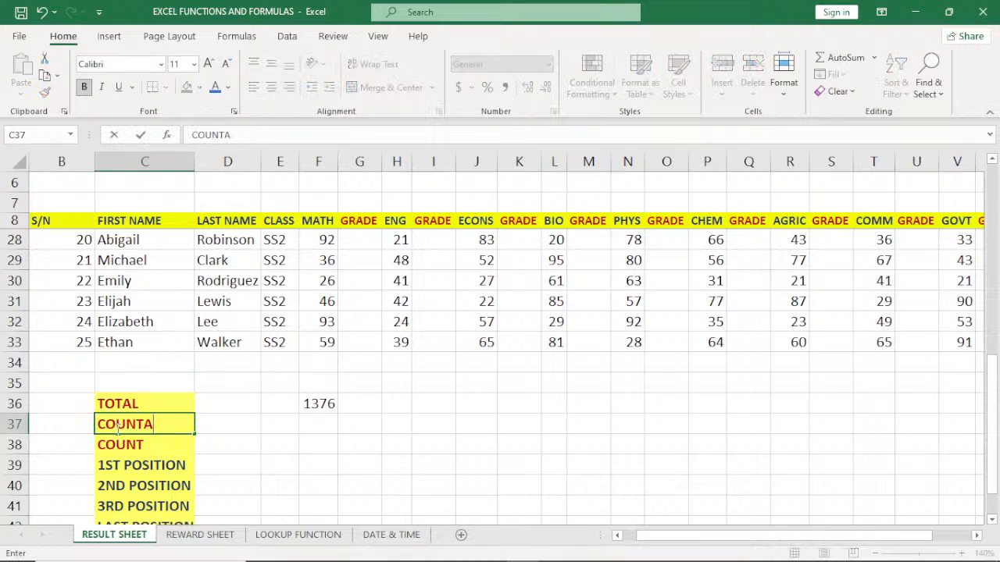
left_click(317, 423)
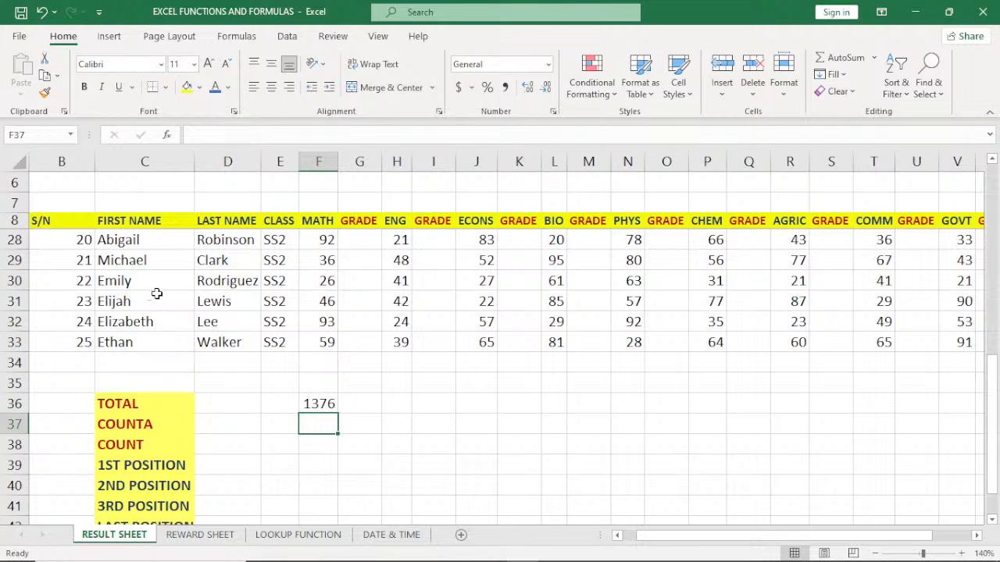
left_click(135, 445)
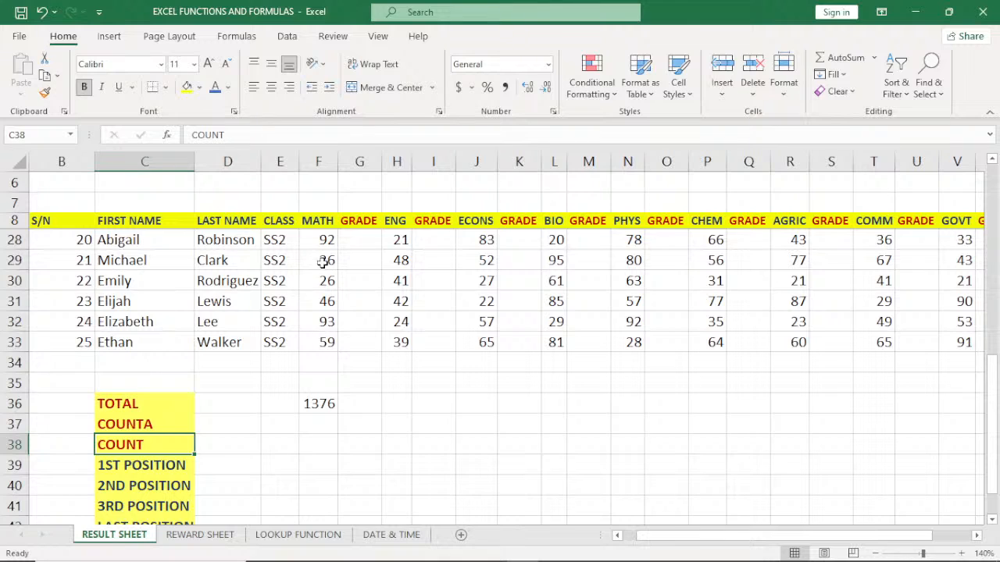
Step: Enter a COUNT formula over the LAST NAME range D9:D33 in F38 and review the formula
left_click(316, 442)
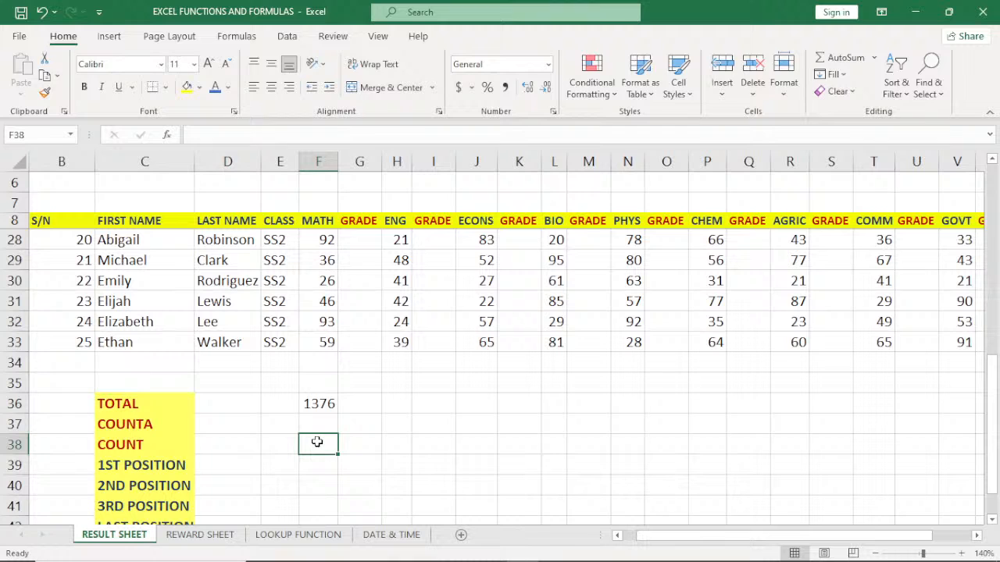
type("=")
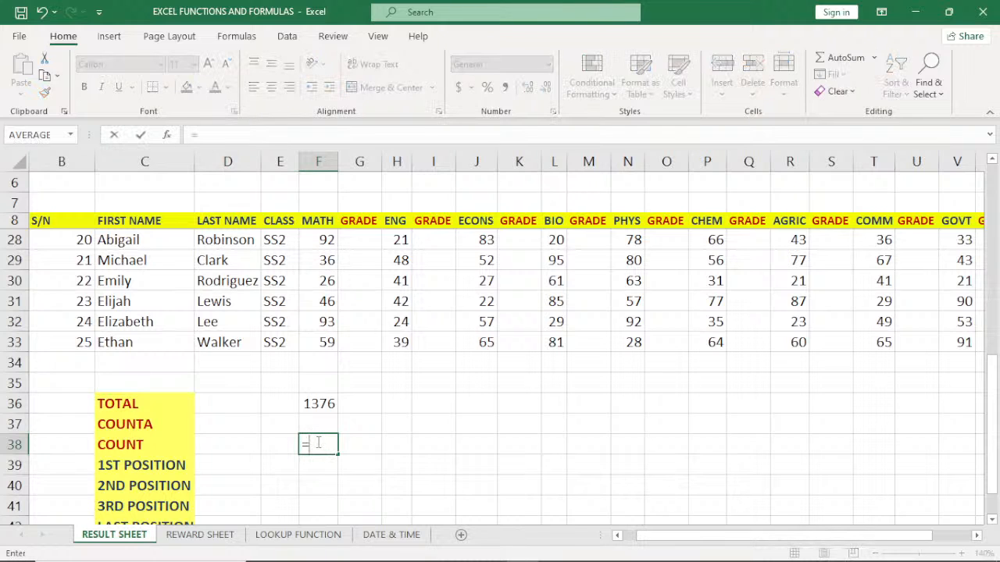
type("COU")
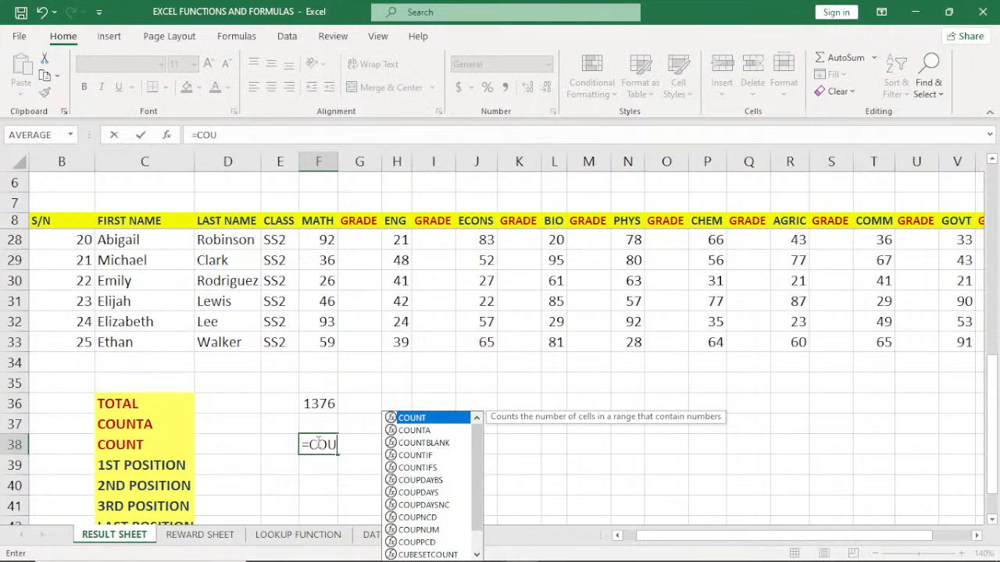
double_click(414, 420)
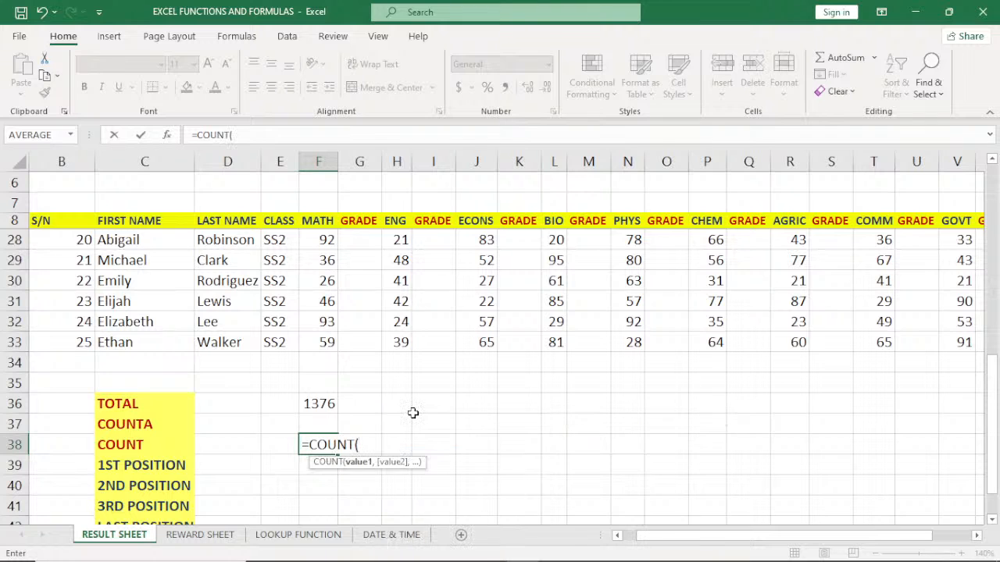
left_click_drag(211, 345, 229, 246)
key("Return")
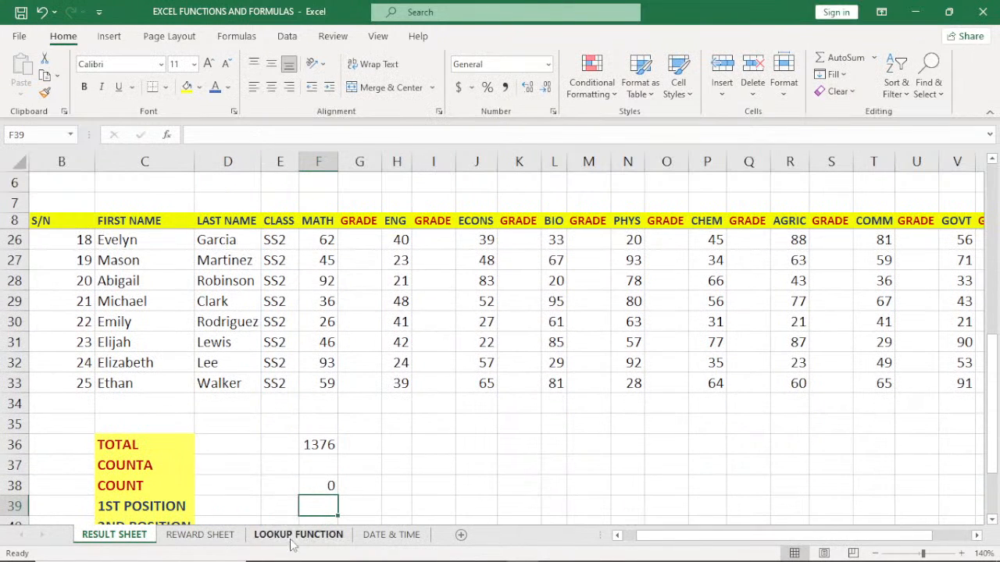
double_click(325, 486)
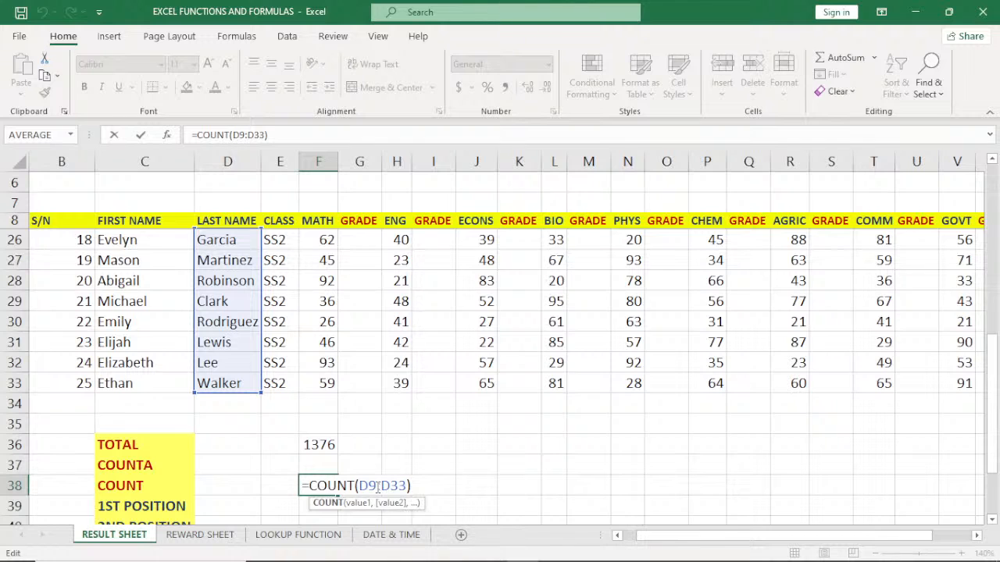
key("Return")
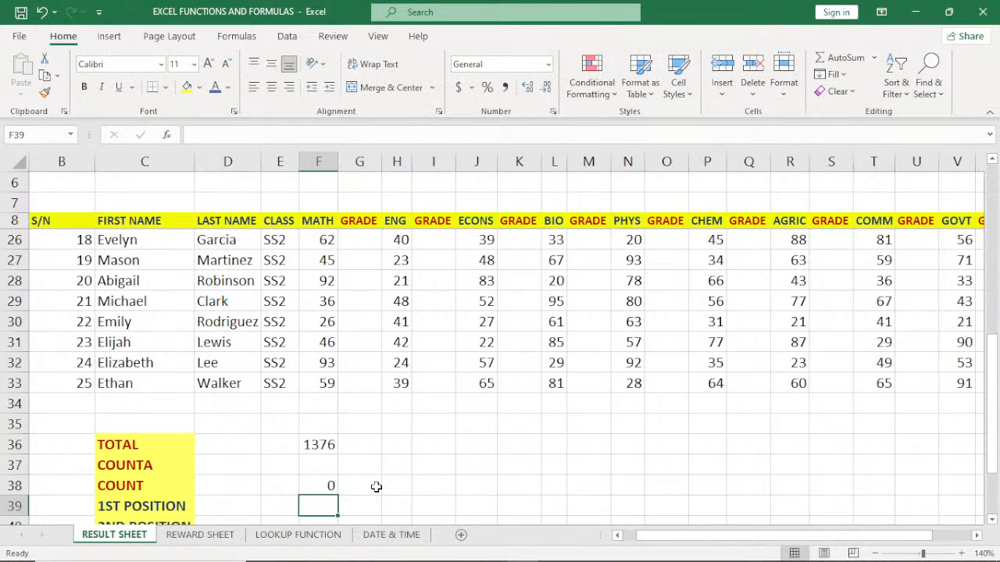
Step: Test the COUNT formula by entering the number 3 over the last name in D32, and undo that entry
left_click(212, 364)
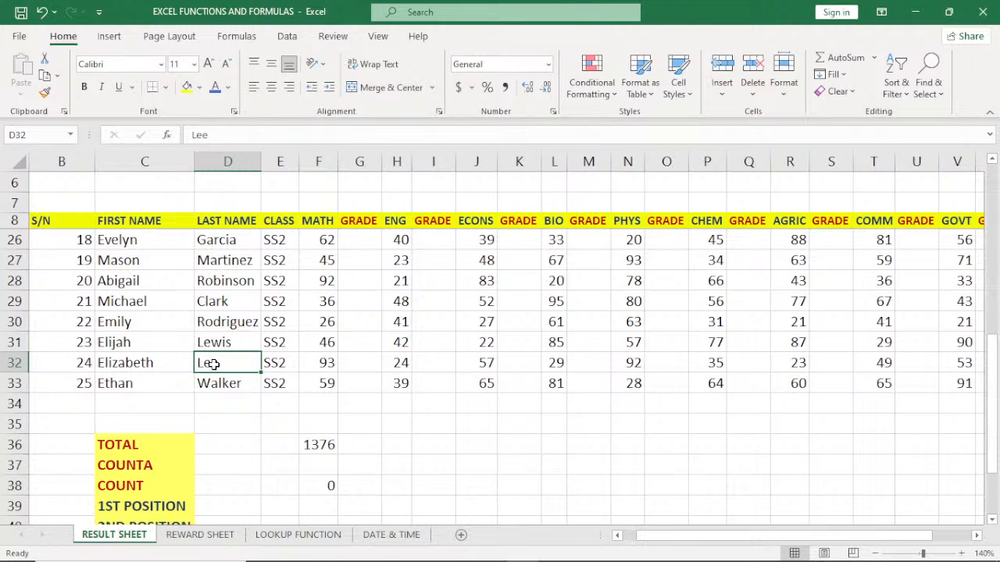
type("3")
left_click(226, 425)
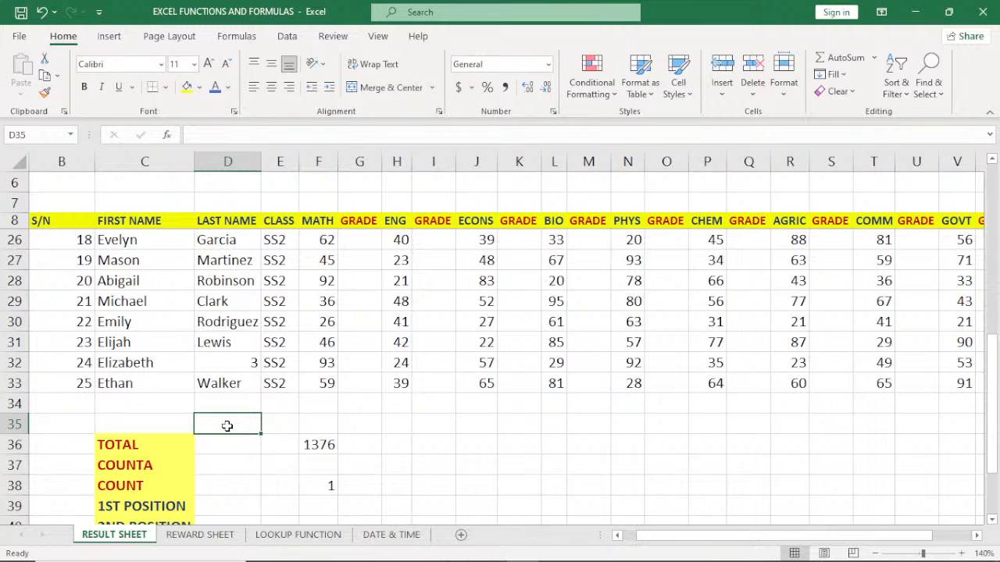
key("ctrl+z")
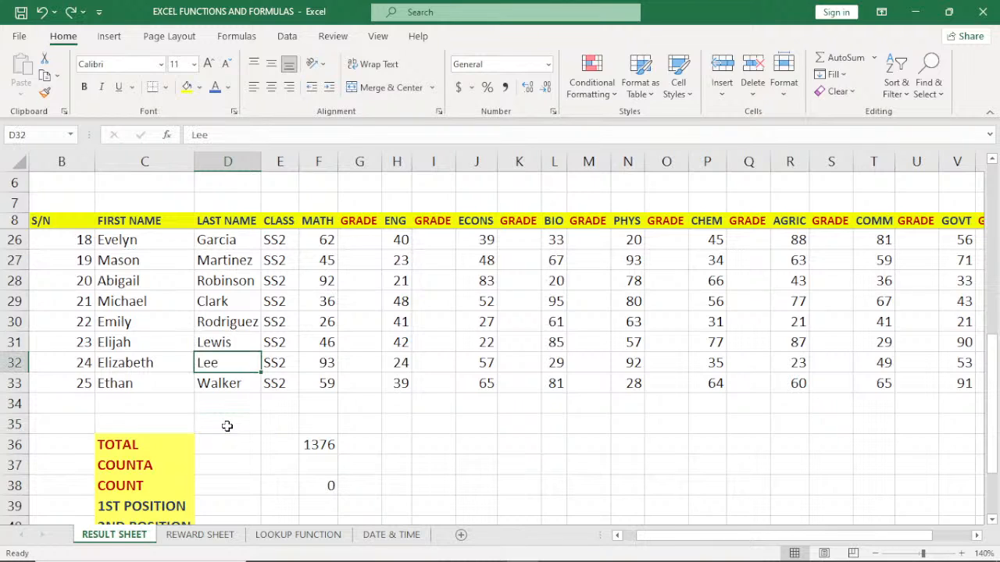
Step: Change the range of the COUNT formula in F38 to the MATH scores F9:F33
double_click(327, 485)
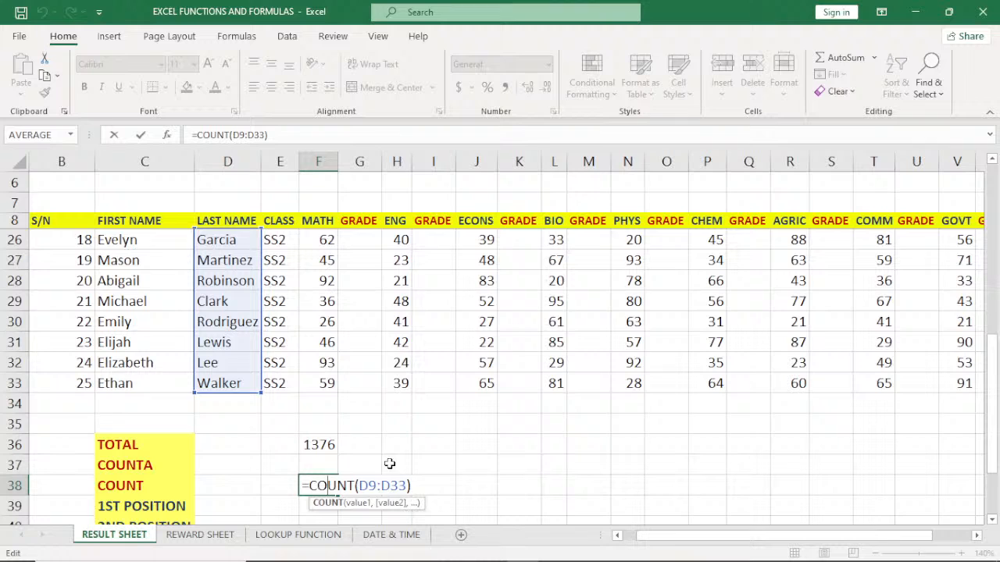
left_click(369, 486)
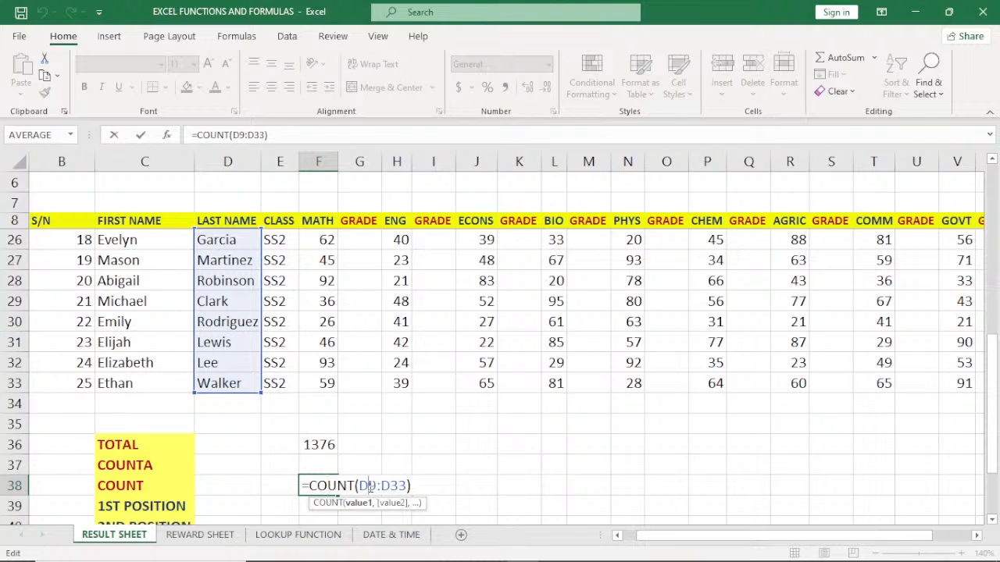
key("BackSpace")
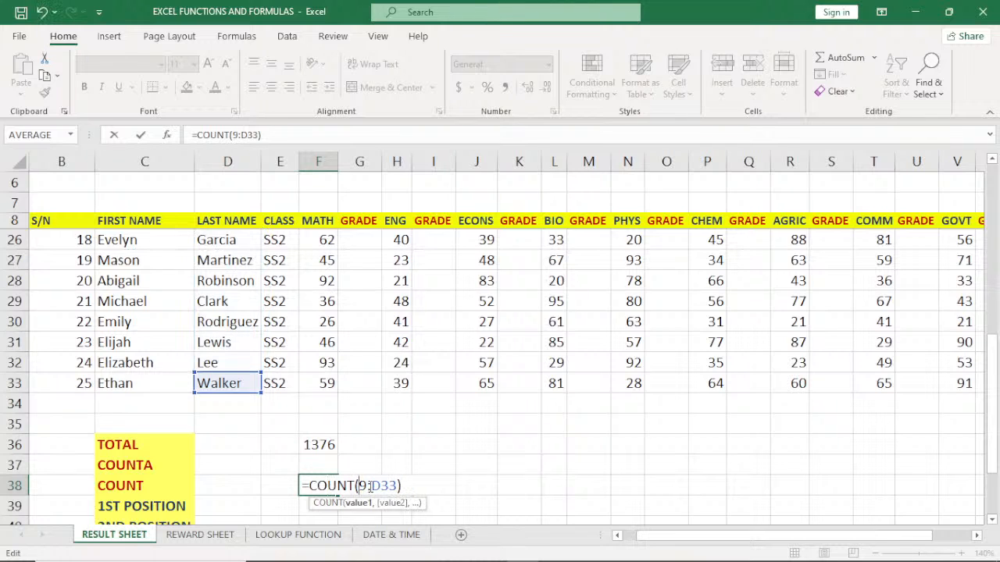
type("F")
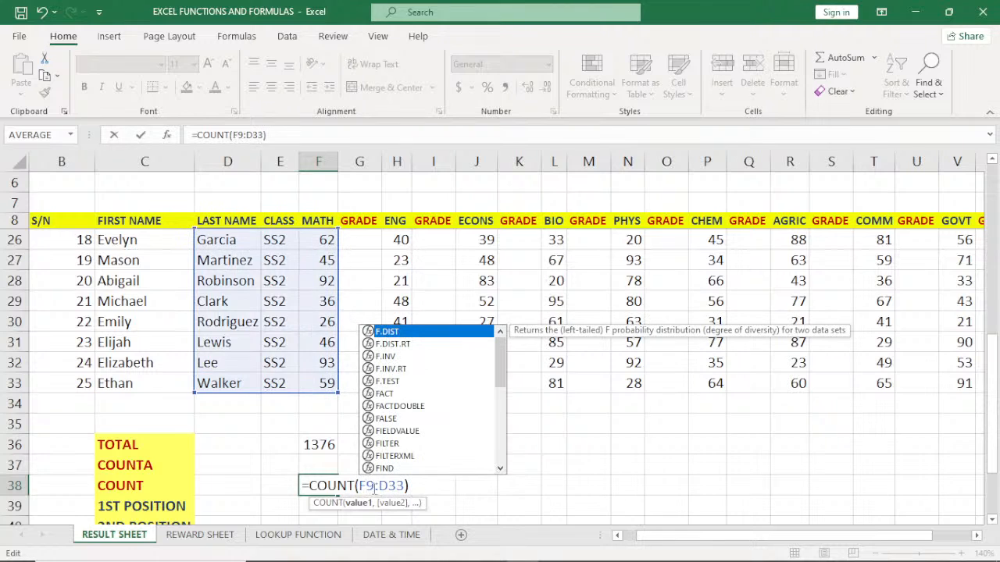
left_click(389, 487)
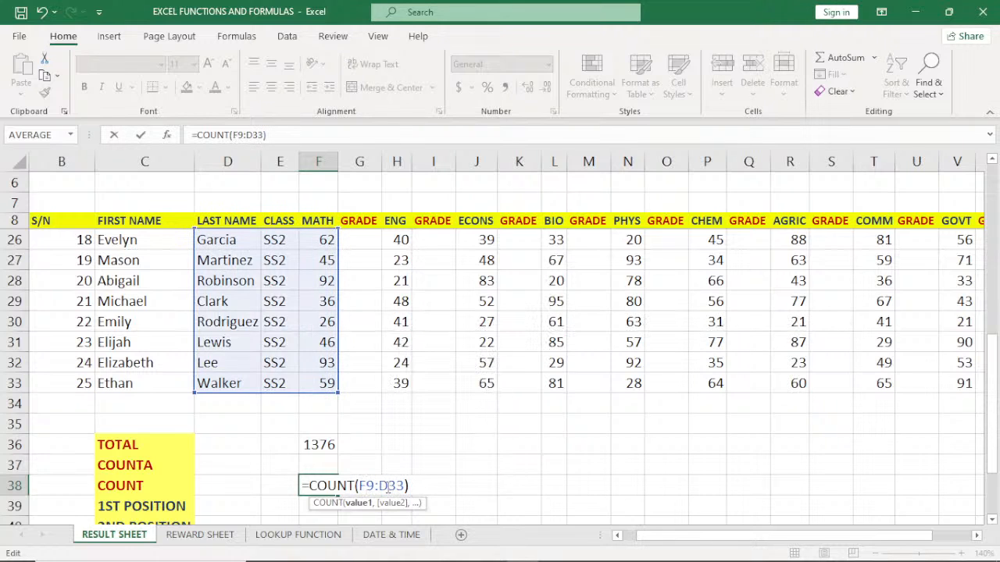
key("BackSpace")
type("F")
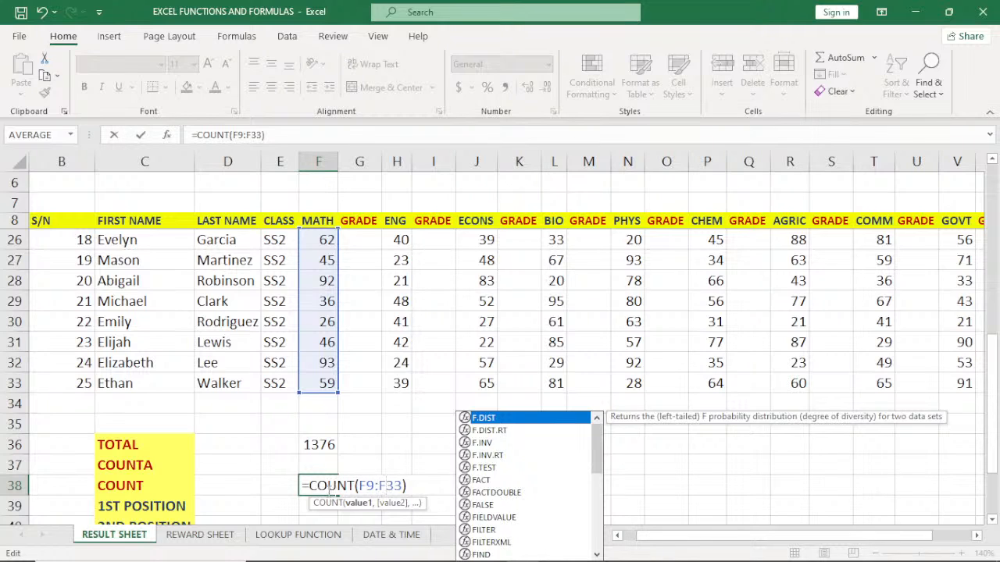
key("Return")
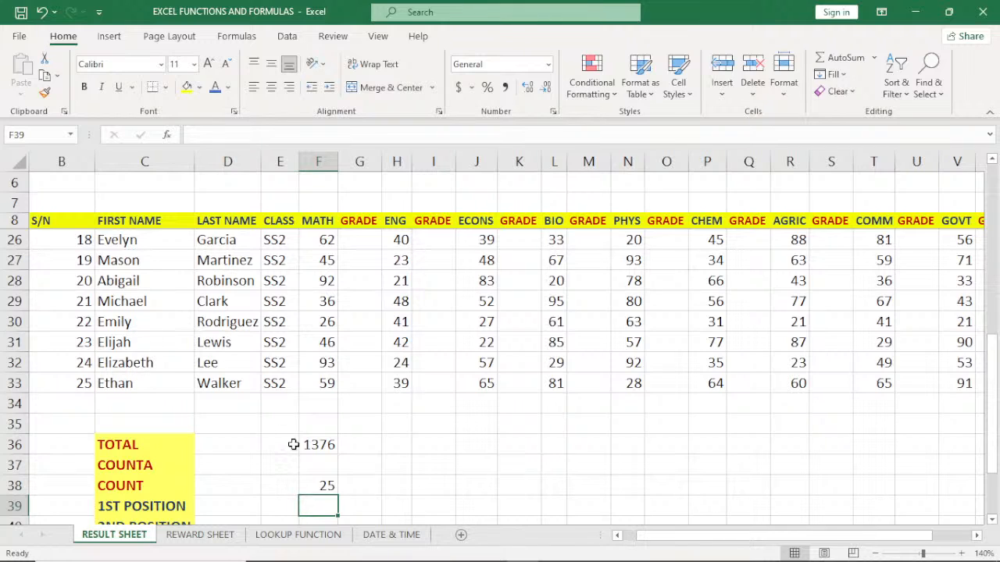
Step: Enter a COUNTA formula over the students' entries in the LAST NAME column in F37
left_click(319, 471)
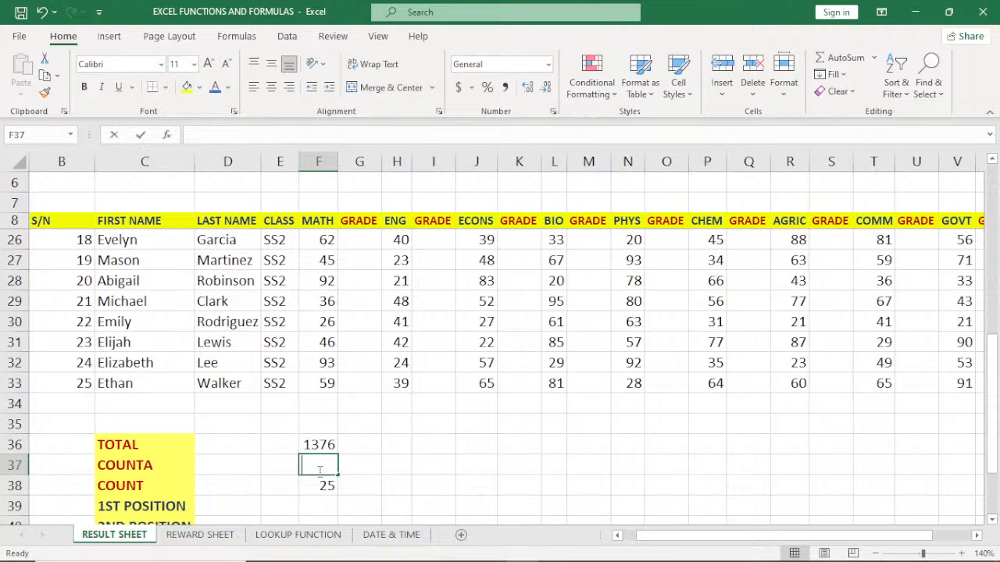
type("=COU")
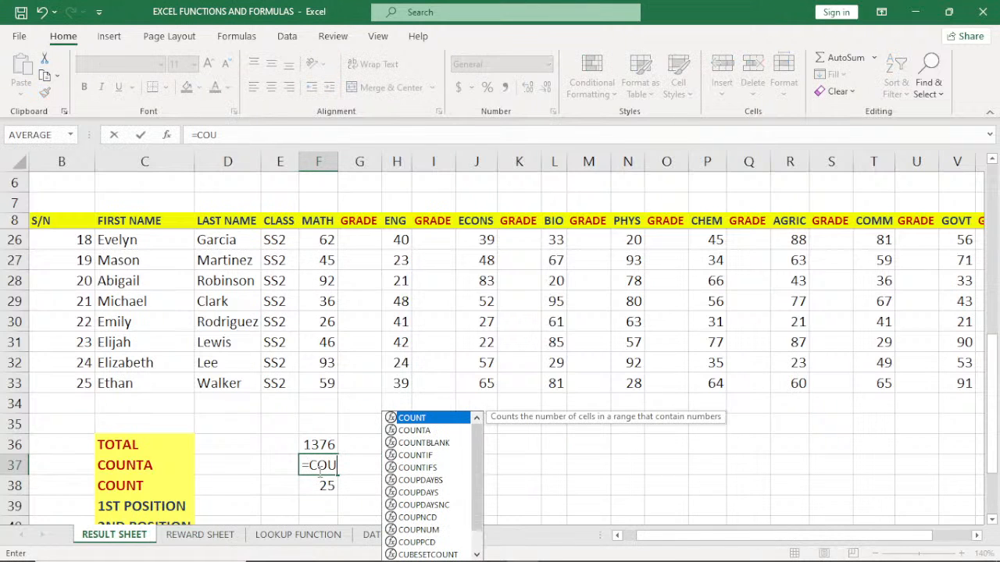
double_click(412, 430)
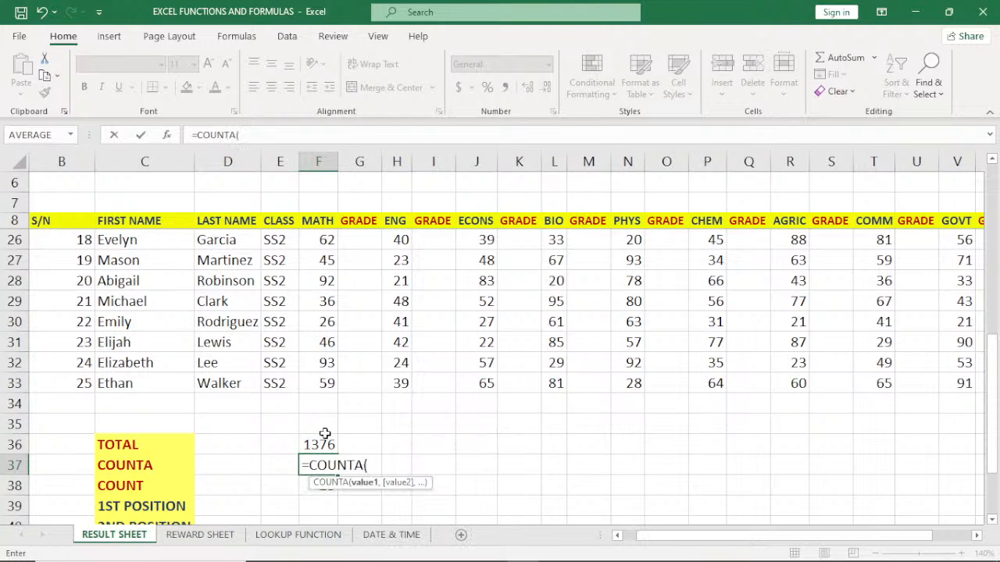
left_click_drag(214, 384, 232, 232)
key("Return")
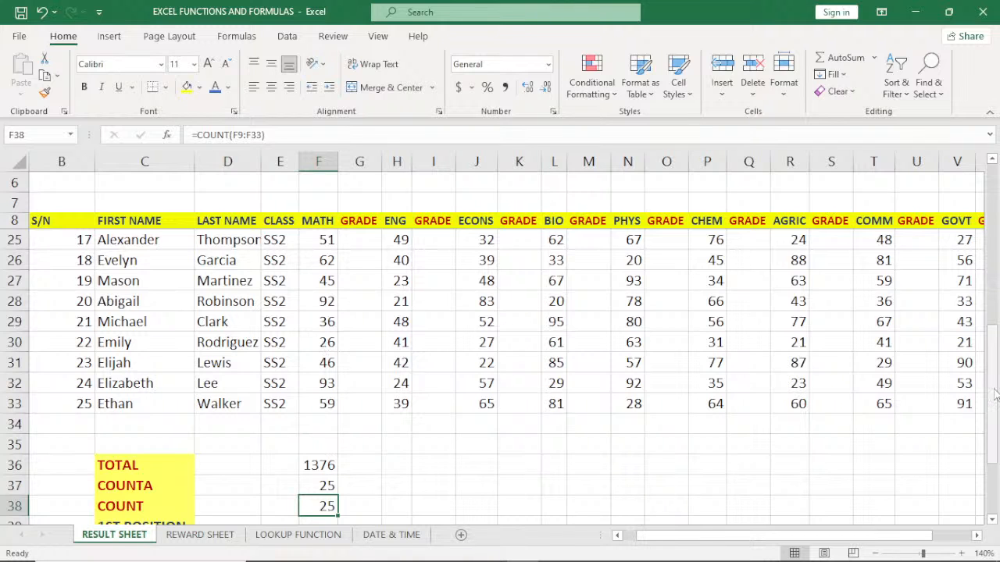
left_click_drag(995, 397, 997, 422)
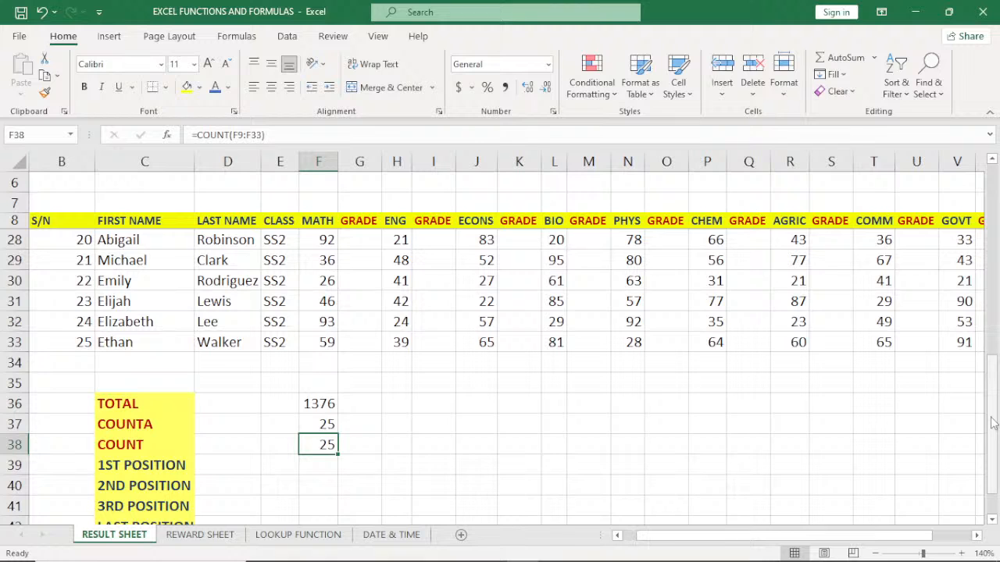
left_click_drag(992, 422, 995, 444)
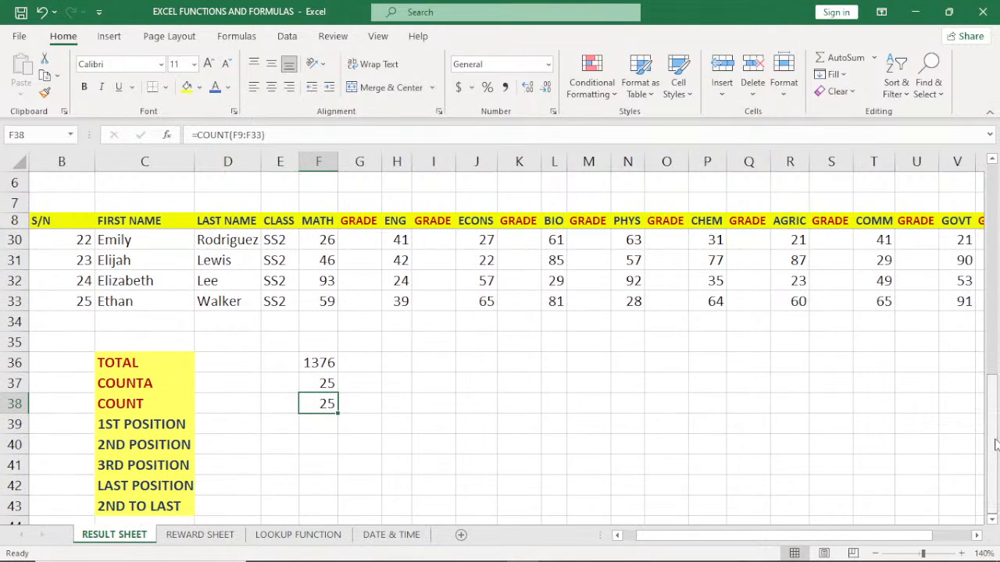
left_click(322, 420)
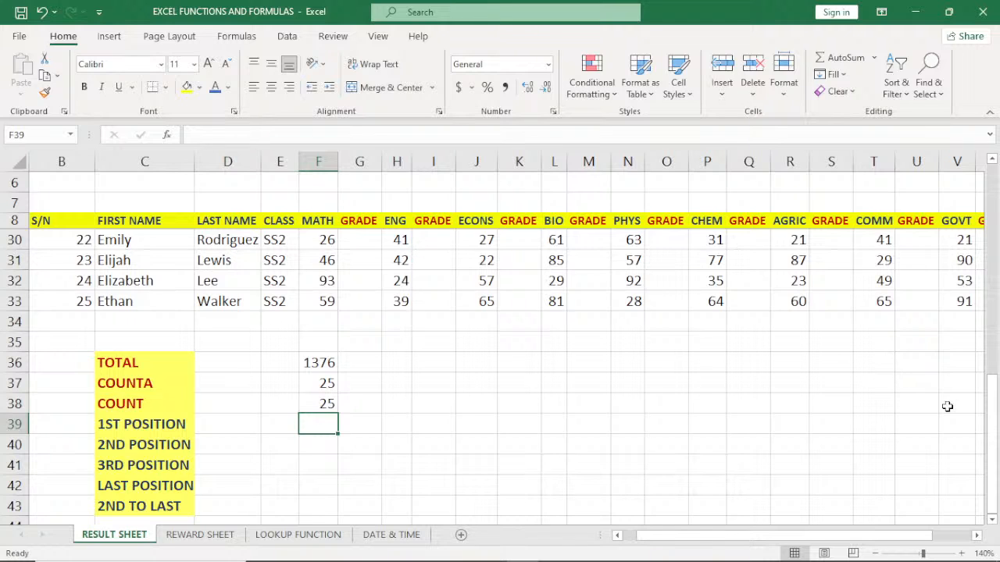
Step: Unfreeze the panes of the result sheet
left_click(977, 536)
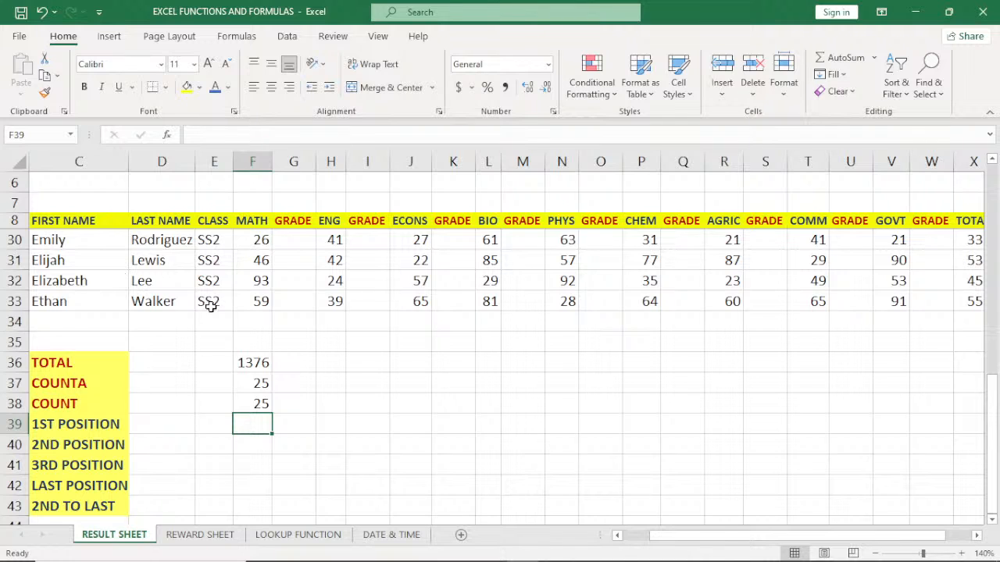
left_click(215, 160)
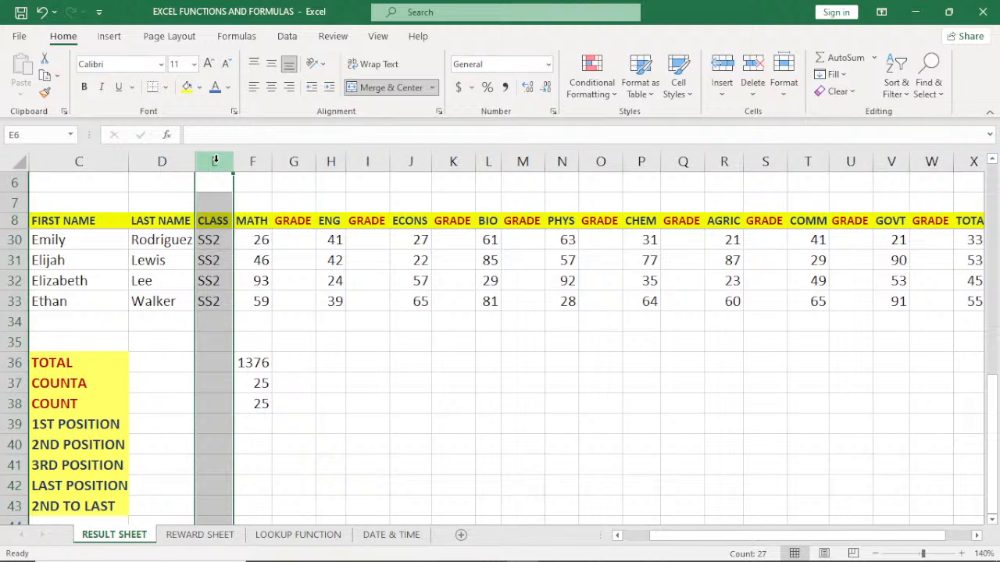
left_click(389, 40)
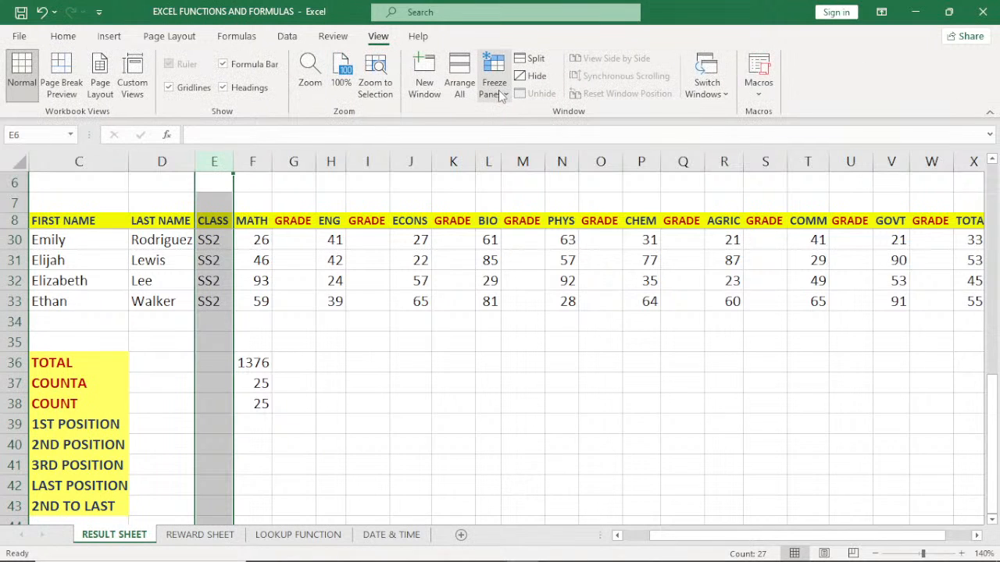
left_click(498, 90)
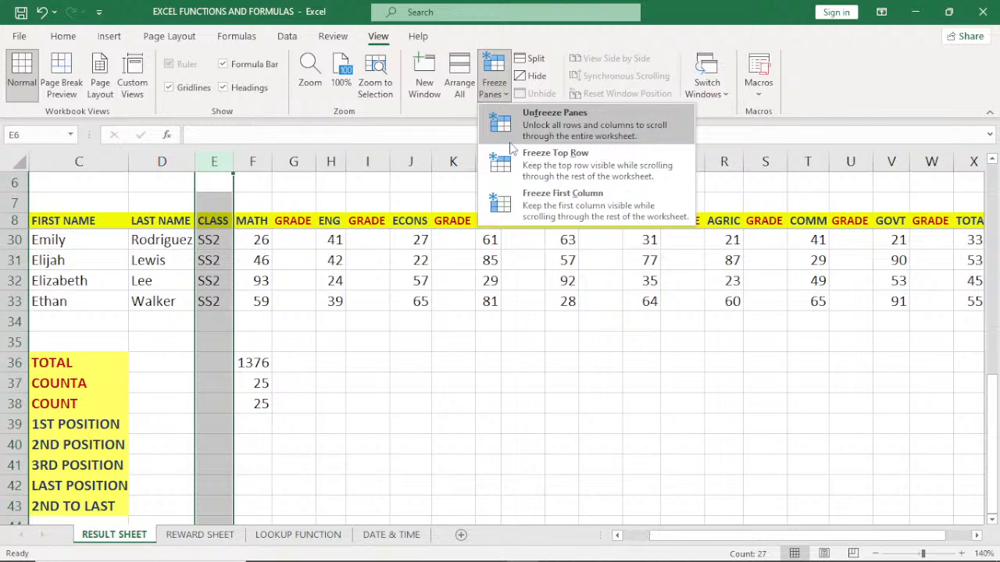
left_click(541, 141)
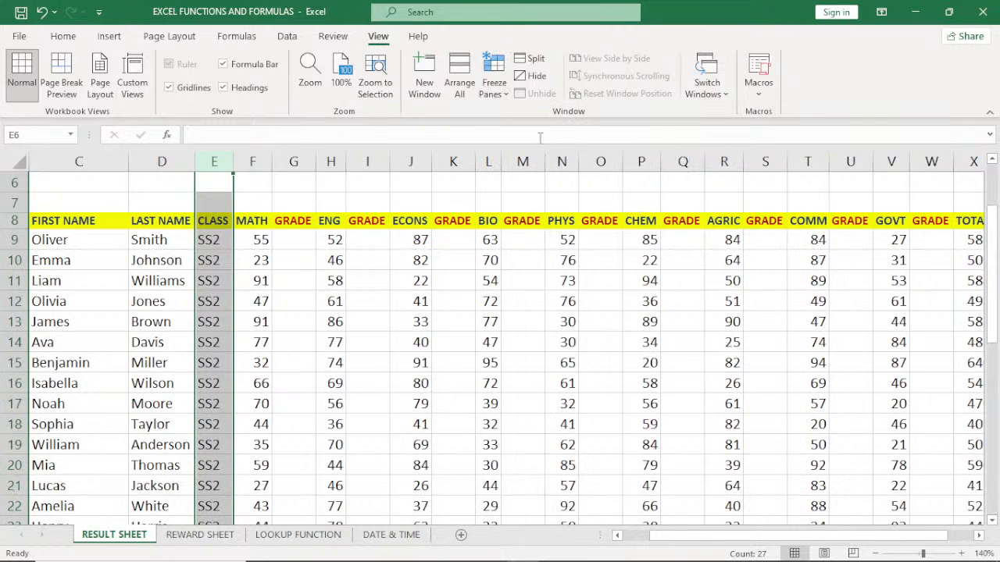
Step: Try freezing the panes at E9, and release that freeze
left_click(212, 240)
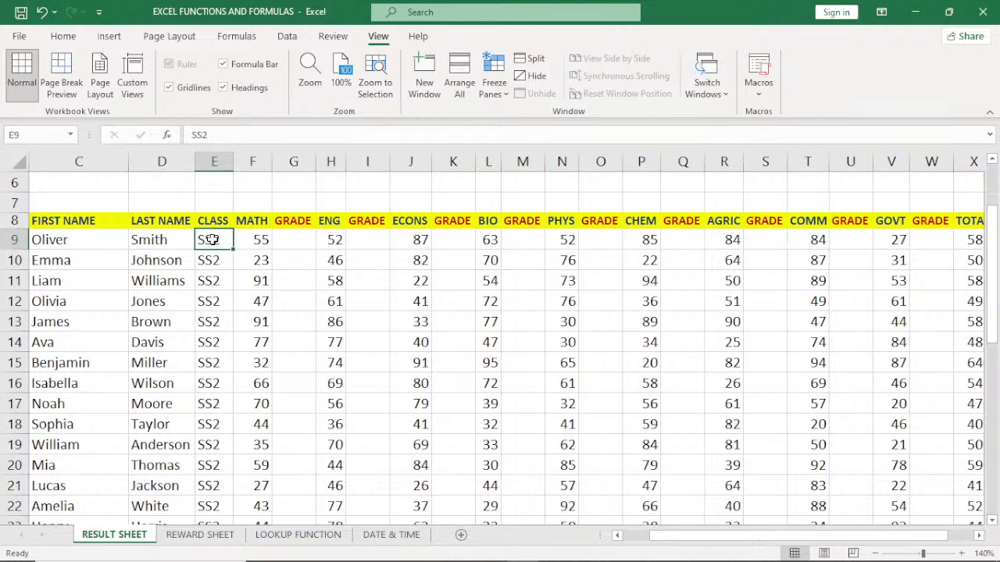
left_click(497, 86)
left_click(529, 126)
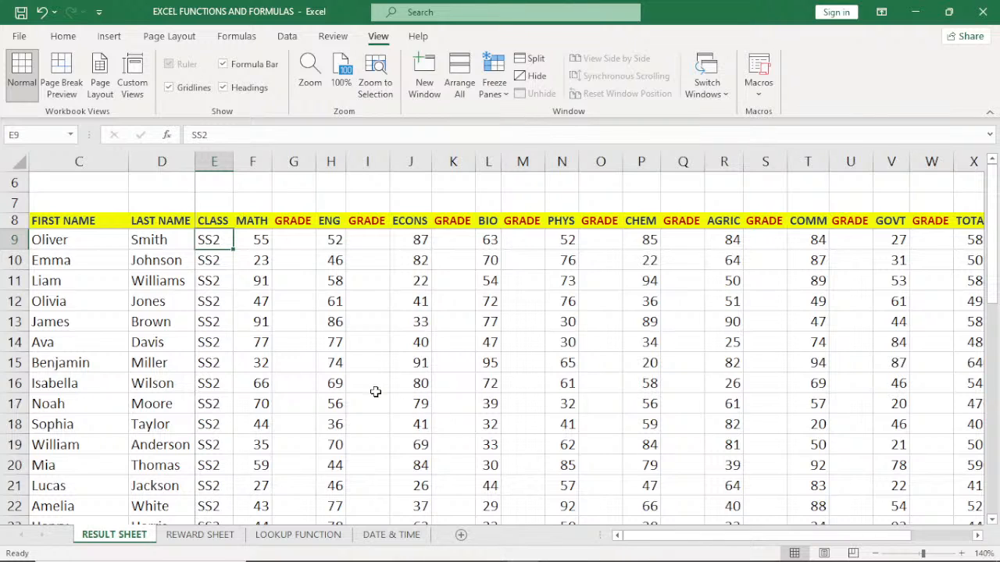
left_click(497, 95)
left_click(543, 118)
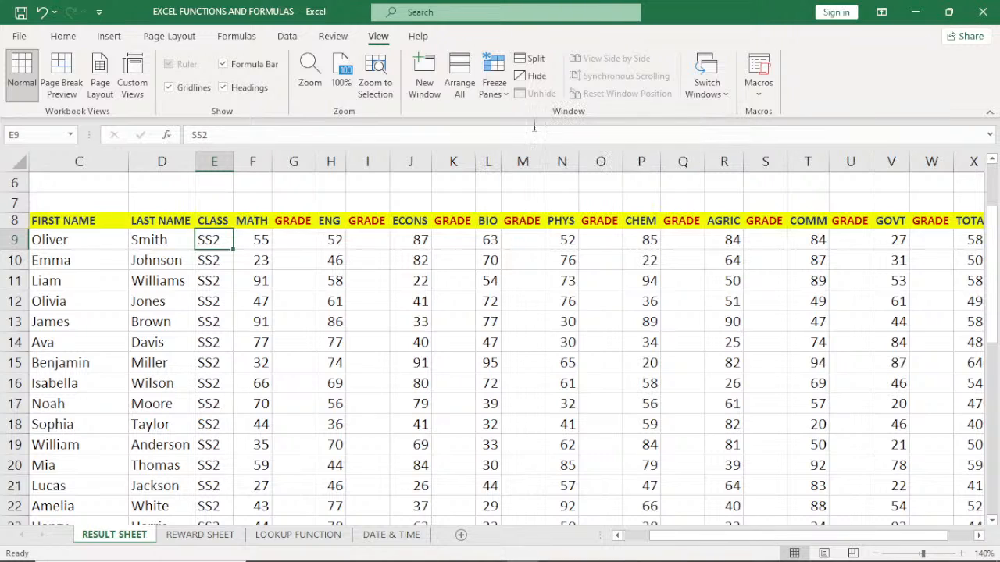
Step: Freeze the panes at F9 so the header row and the columns through CLASS stay in place
left_click(257, 237)
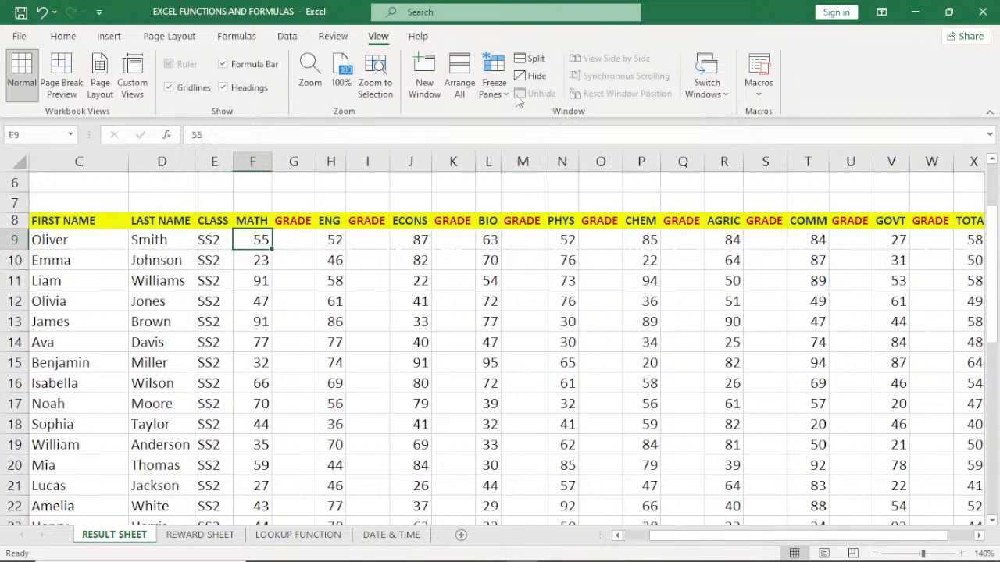
left_click(495, 82)
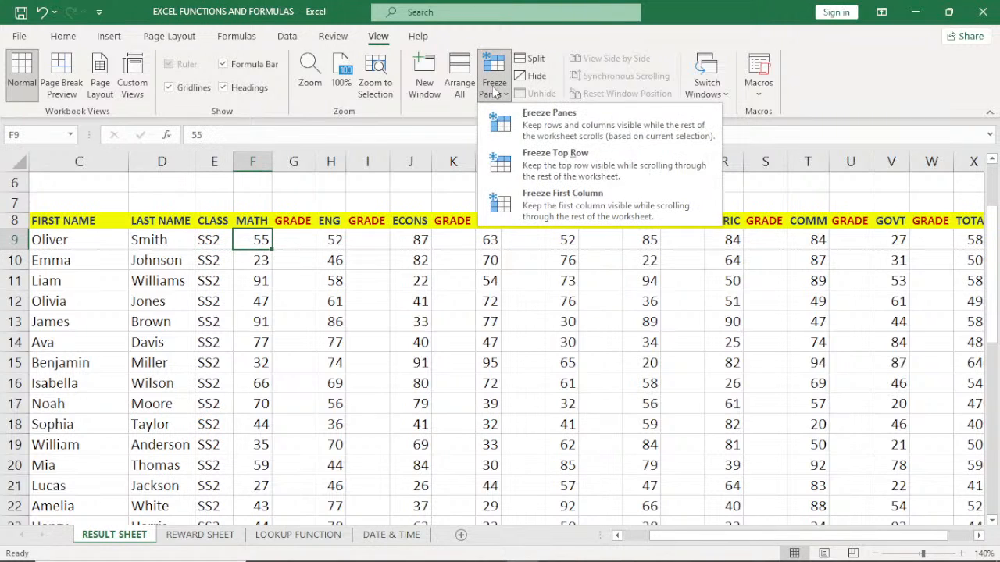
left_click(555, 131)
left_click(338, 281)
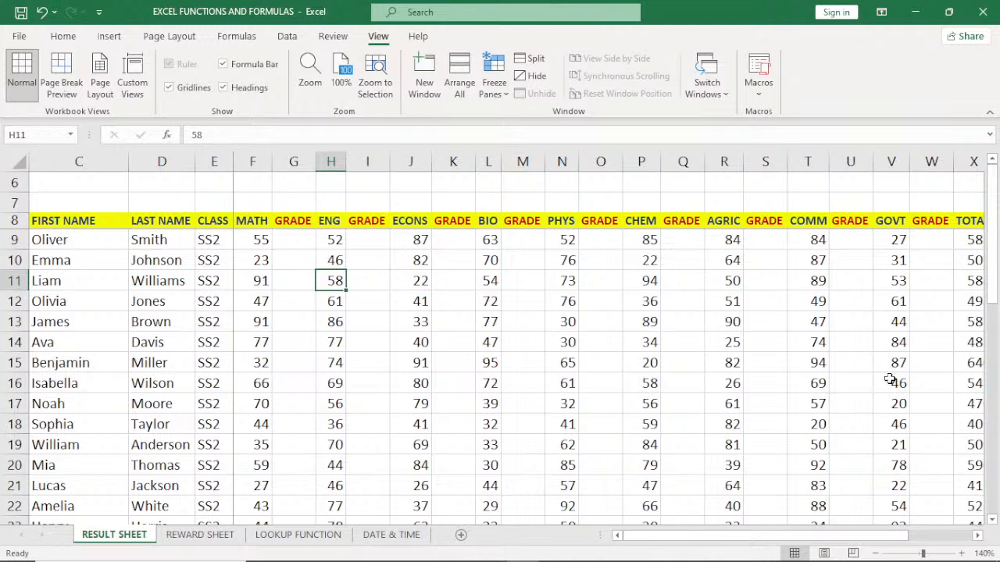
Step: Enter a MAX formula over the students' scores in the AVERAGE column in I39 of the 1ST POSITION row
left_click_drag(992, 520, 978, 542)
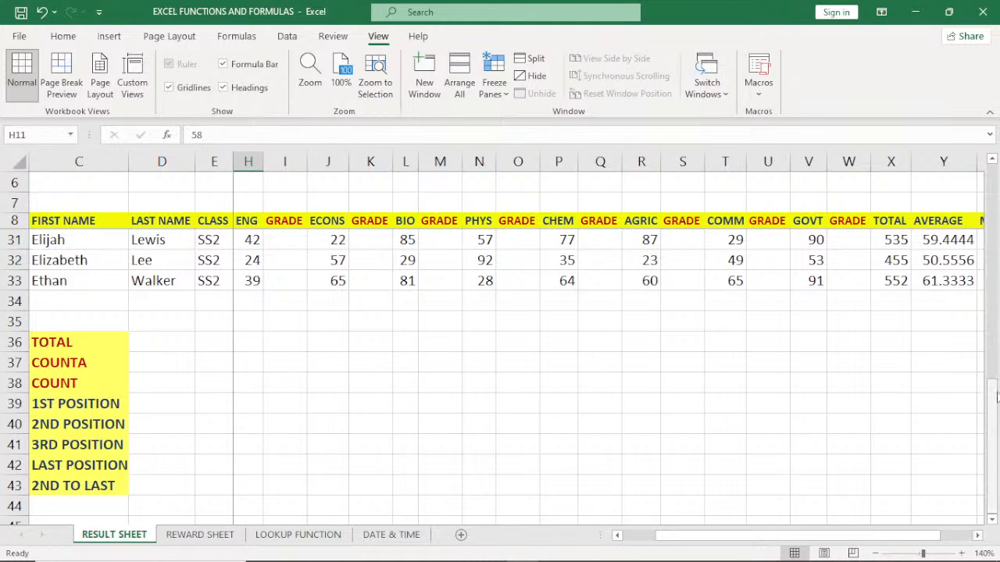
left_click_drag(810, 541, 770, 541)
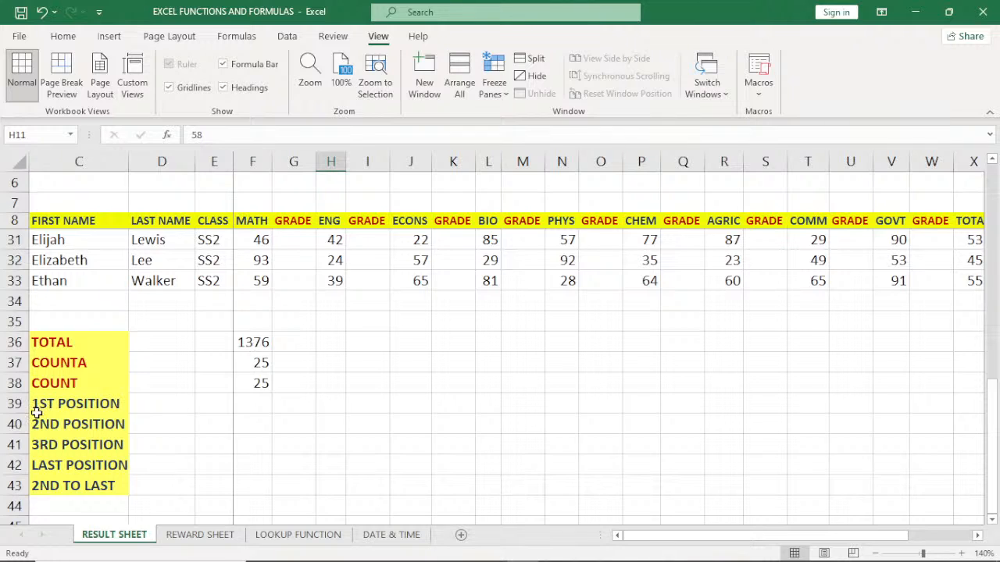
left_click(14, 404)
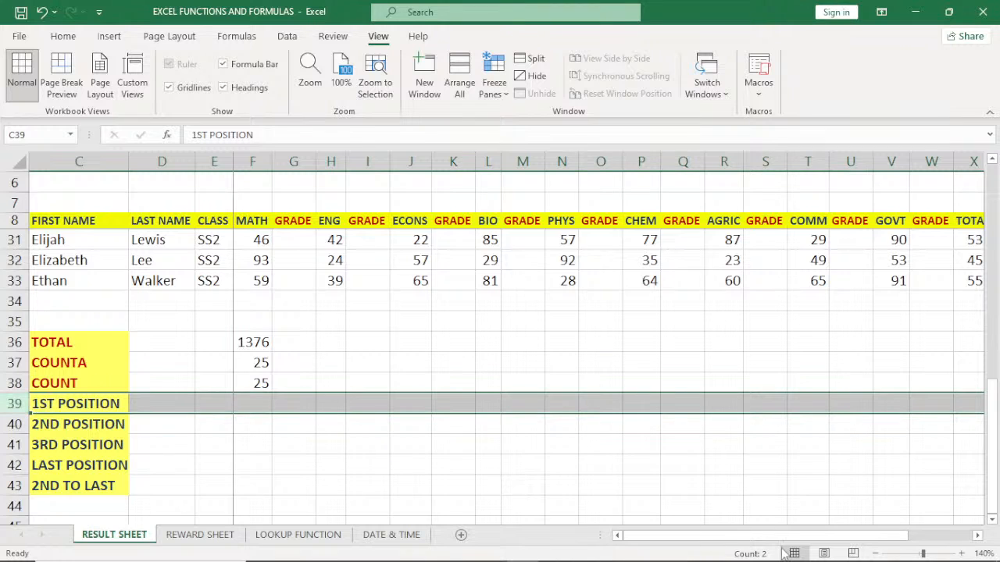
left_click(979, 539)
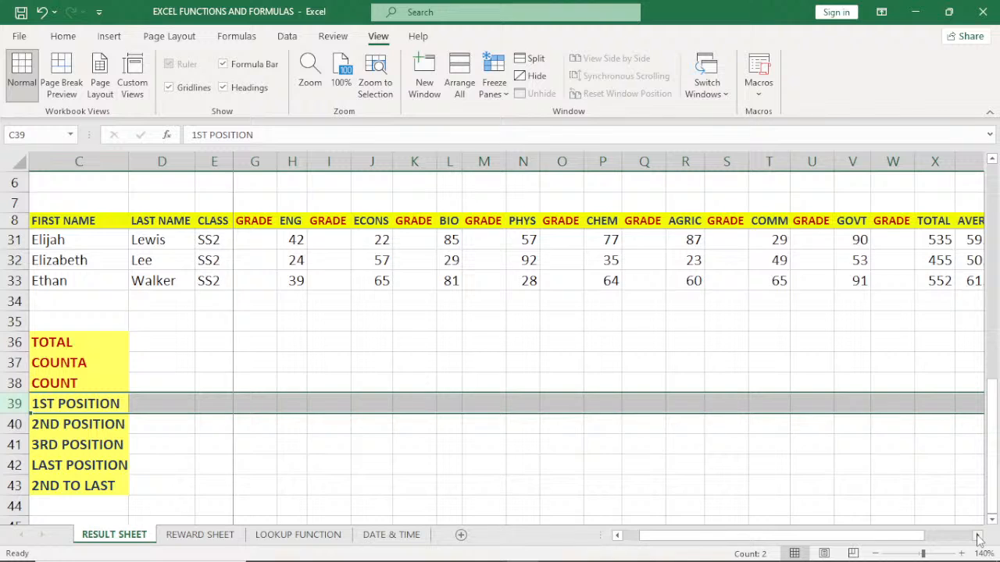
left_click(979, 539)
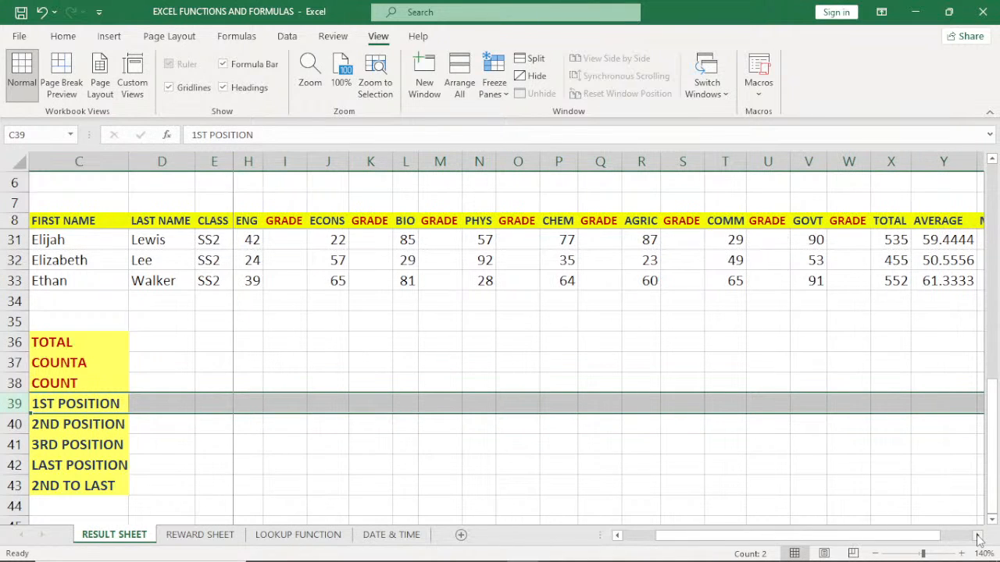
left_click(979, 539)
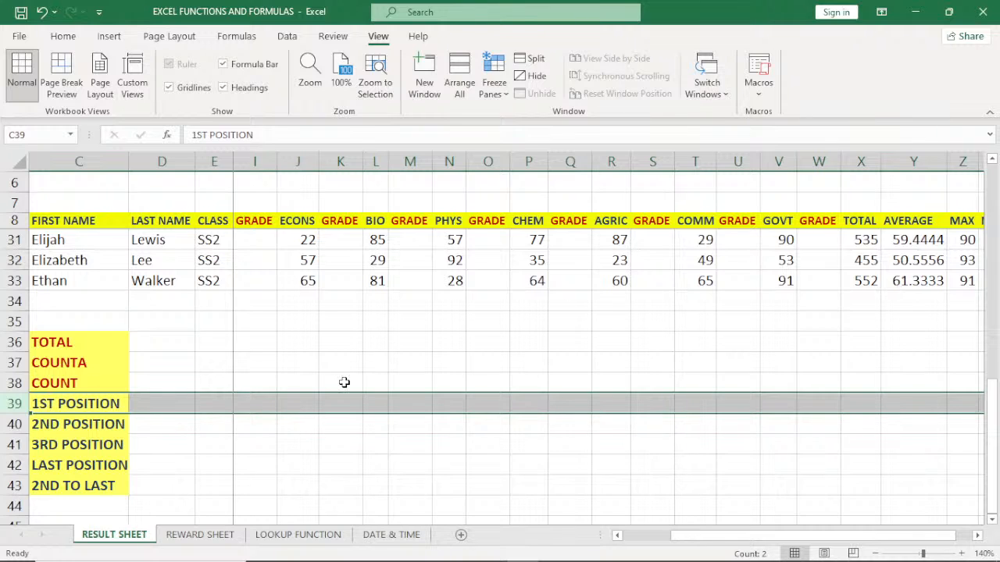
left_click(254, 404)
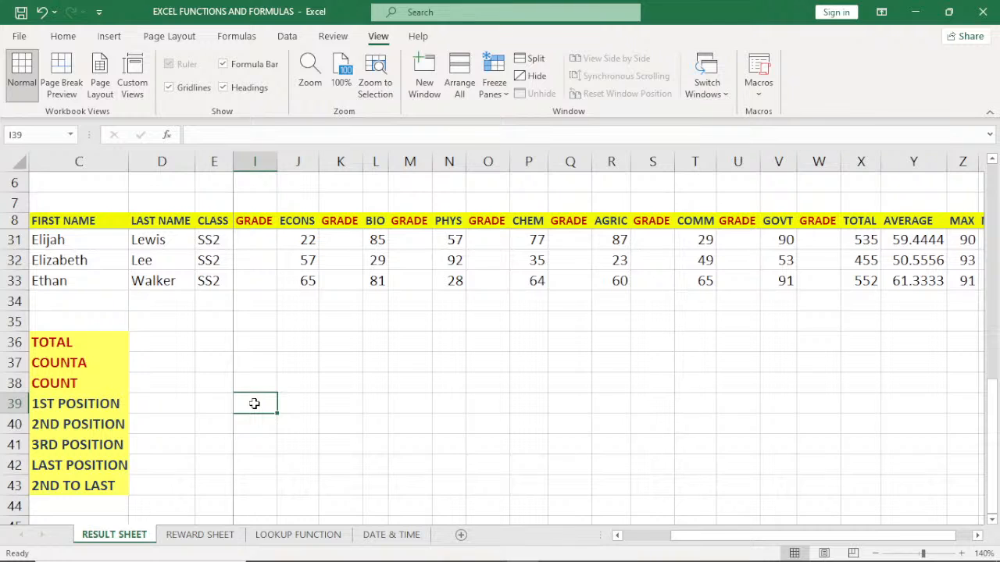
type("=MA")
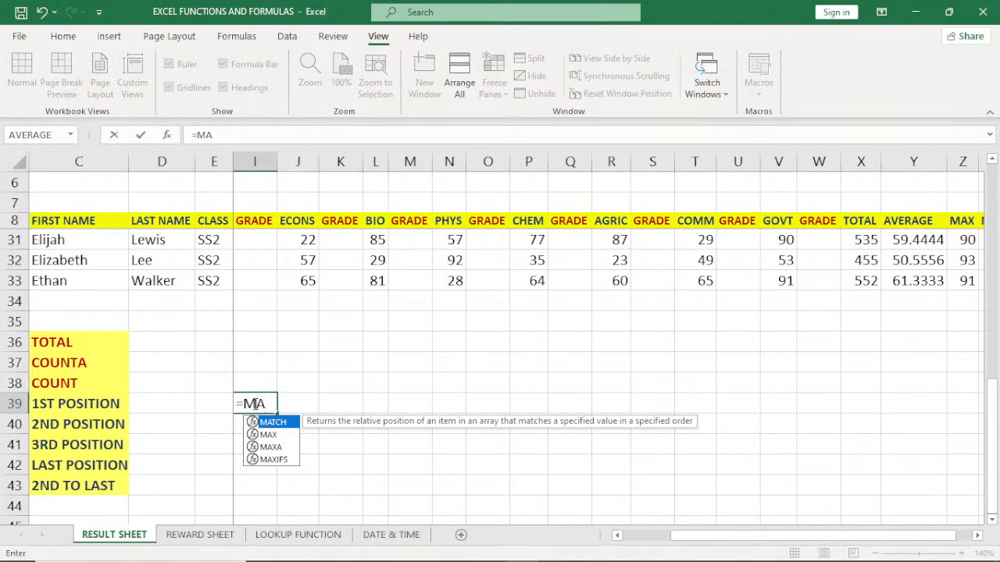
double_click(267, 433)
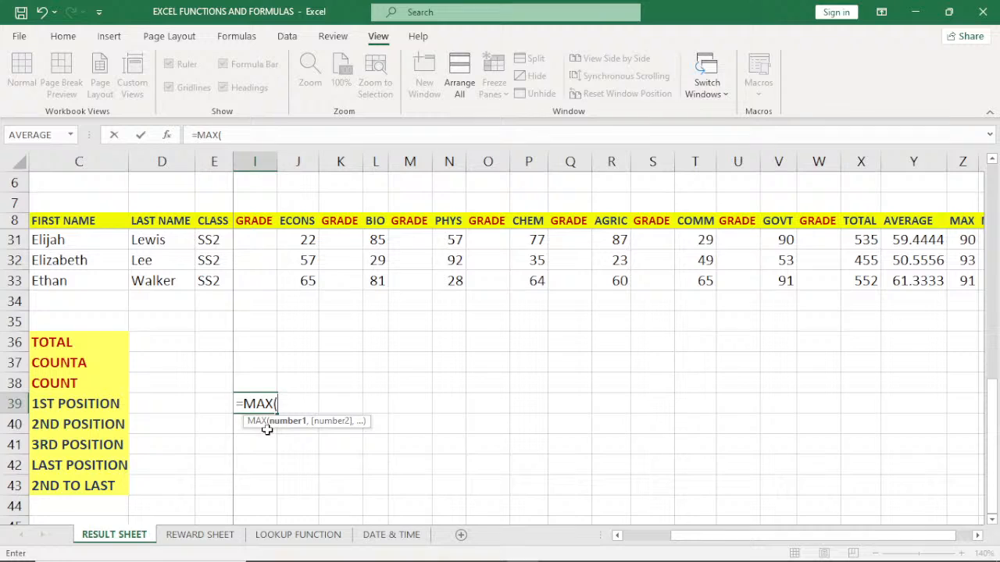
left_click_drag(906, 282, 906, 239)
key("Return")
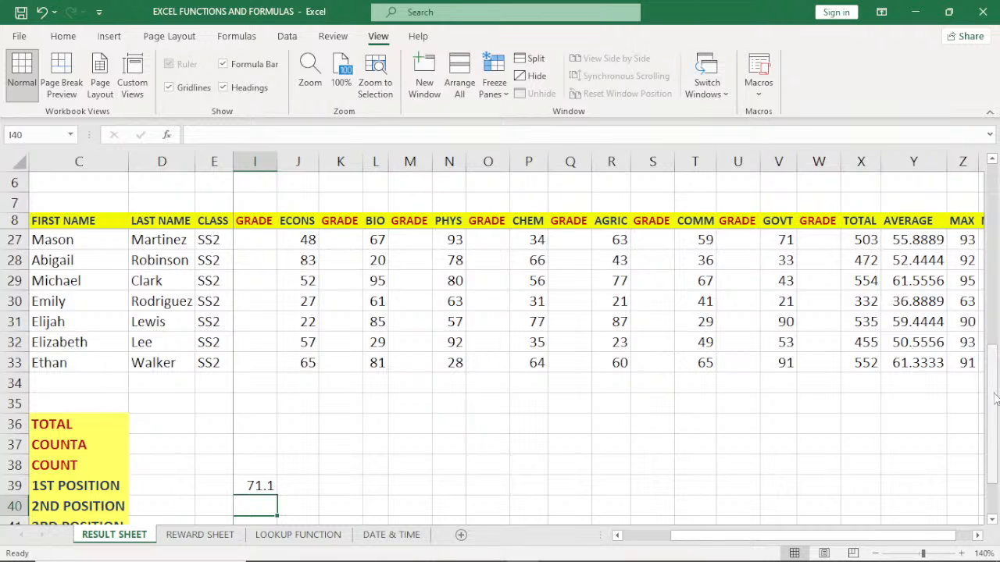
Step: Add the label XLOOKUP in J35, above the position rows in the ECONS column
mouse_move(996, 398)
left_mouse_down()
mouse_move(996, 308)
mouse_move(997, 417)
left_mouse_up()
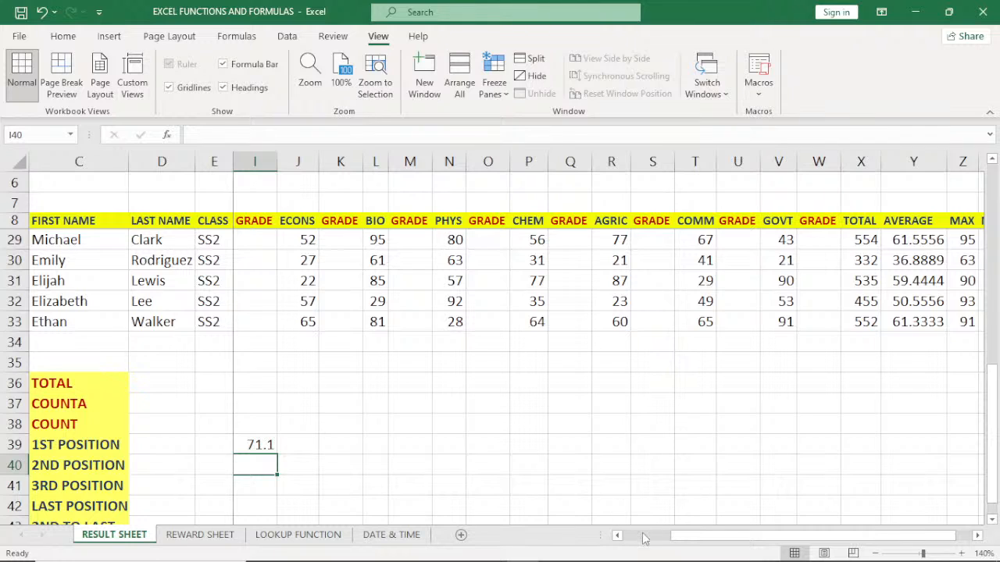
left_click_drag(688, 540, 606, 537)
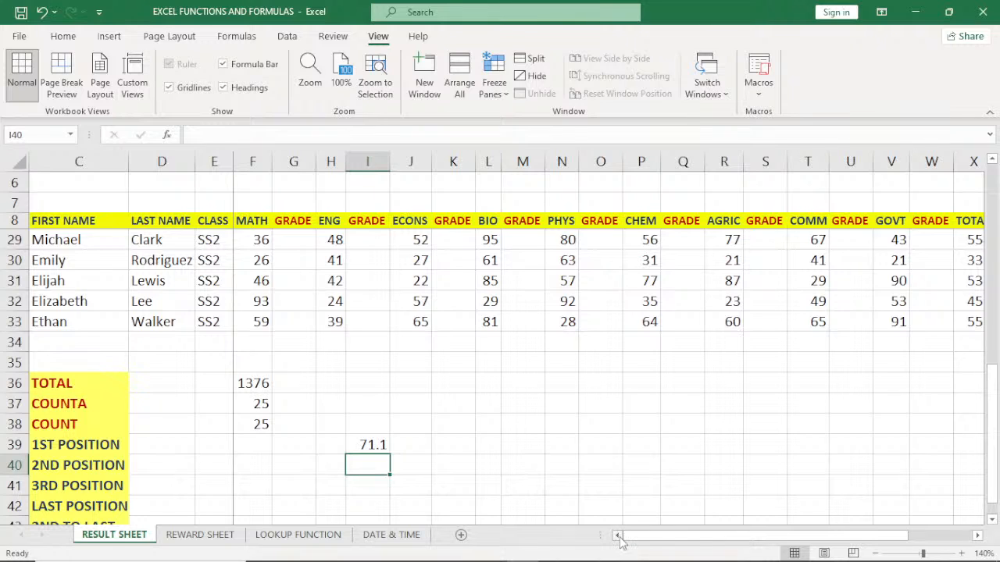
left_click_drag(708, 539, 728, 539)
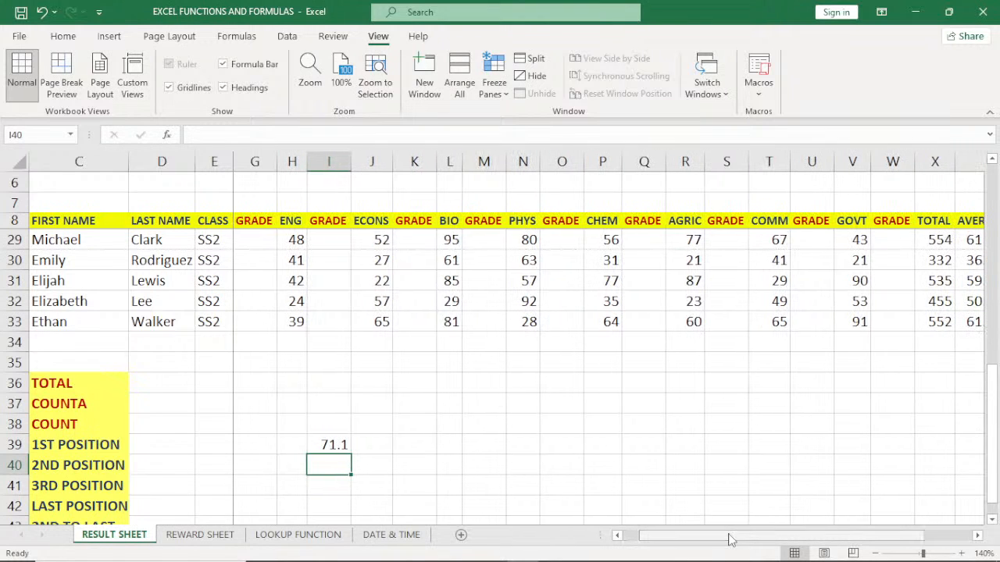
double_click(378, 445)
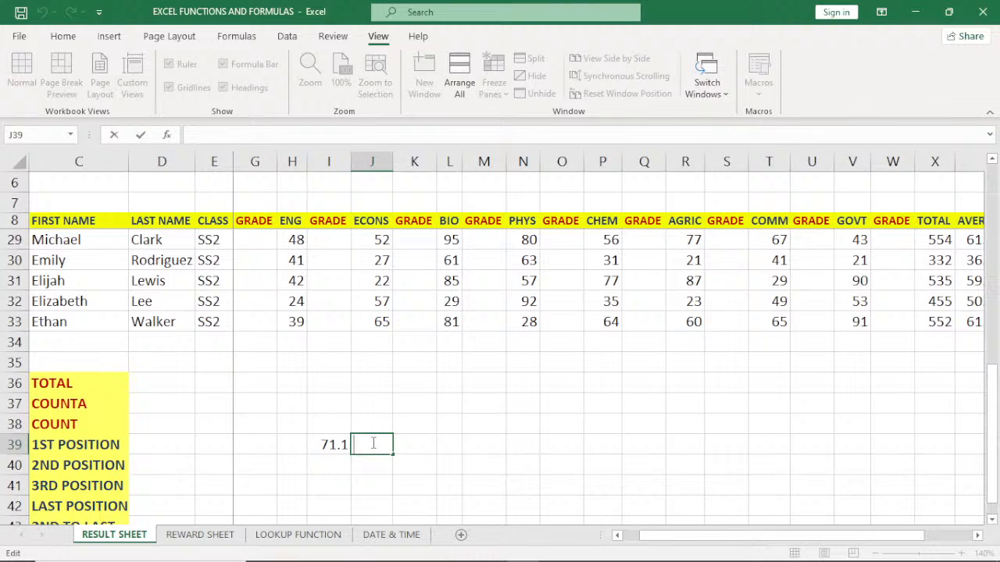
left_click(378, 359)
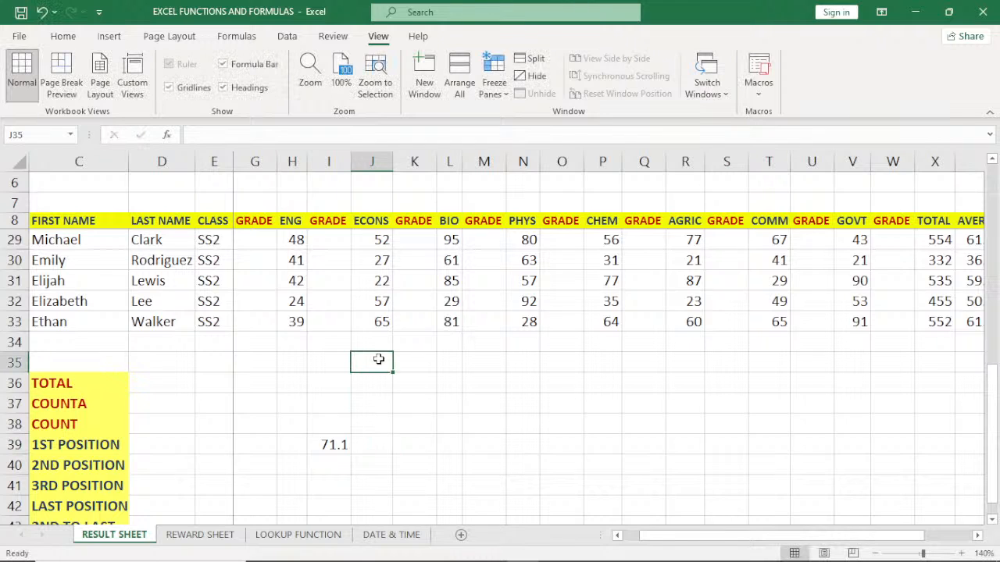
type("XLOO")
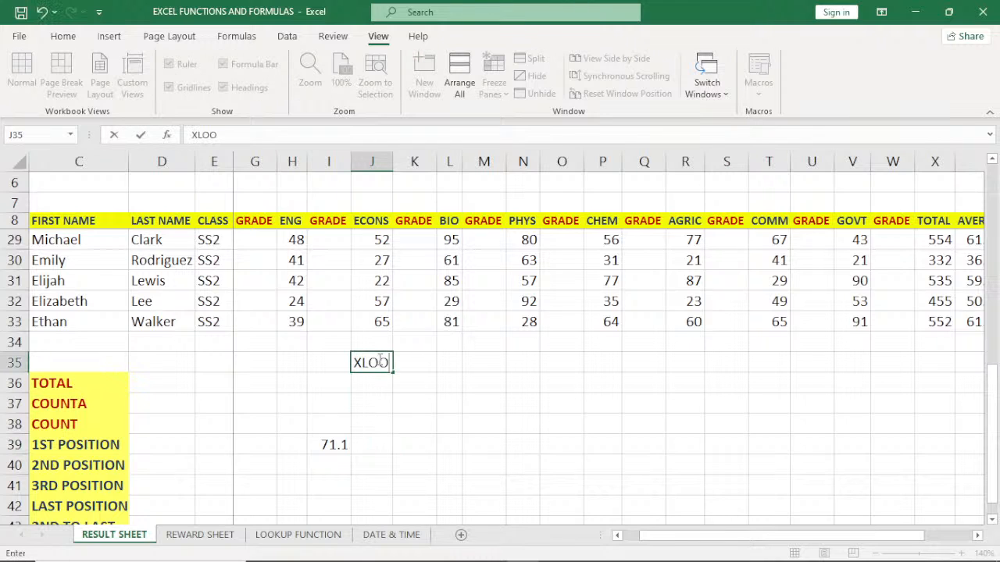
type("KUP")
key("Tab")
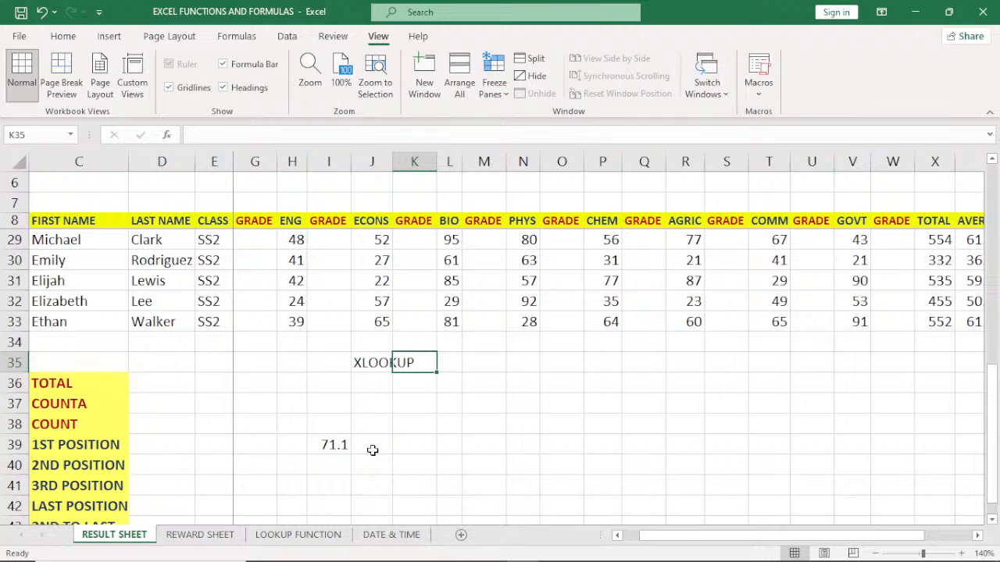
Step: Enter an XLOOKUP formula in J39 that finds I39 in column Y and returns the first name from column C, leaving if_not_found empty
left_click(373, 446)
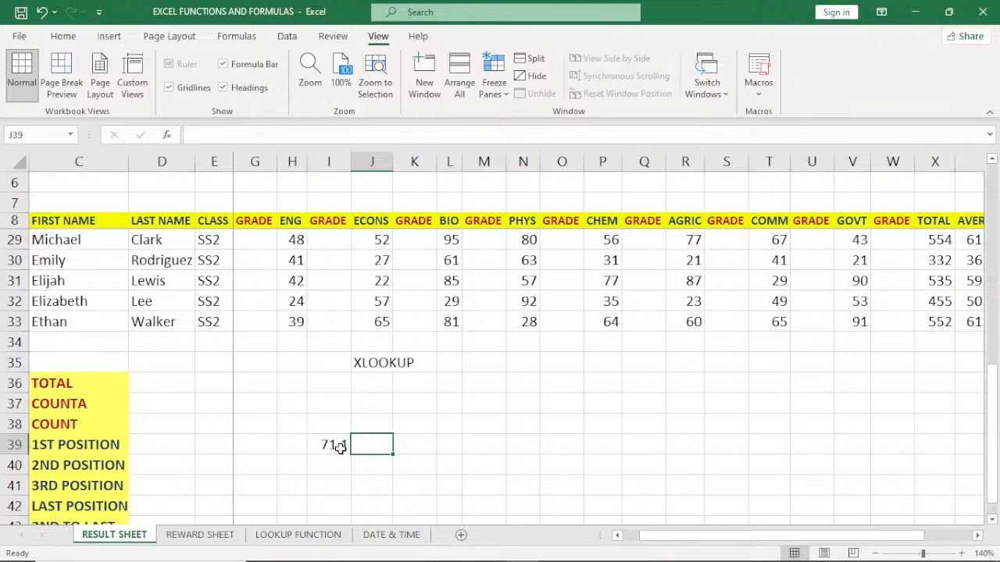
type("=")
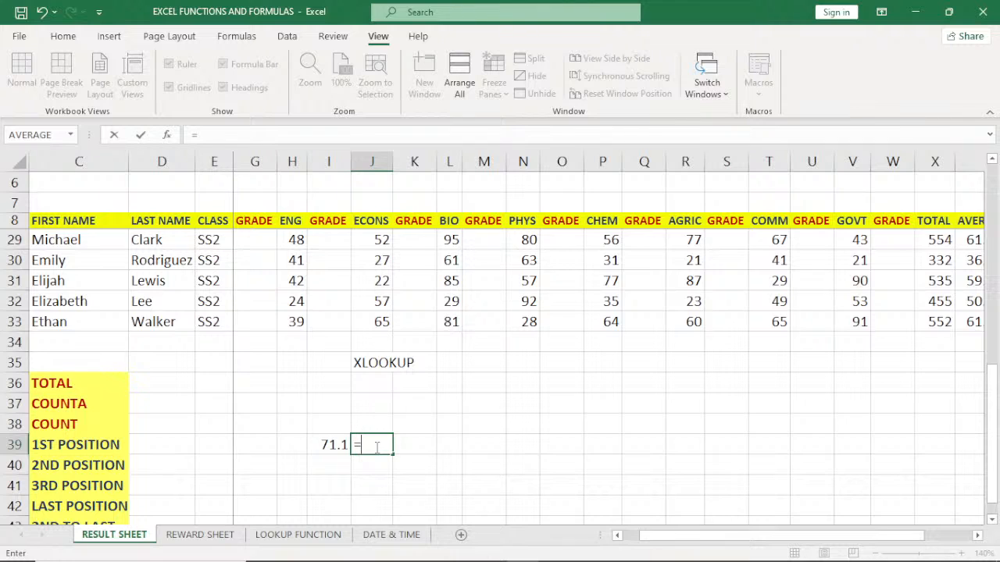
type("X")
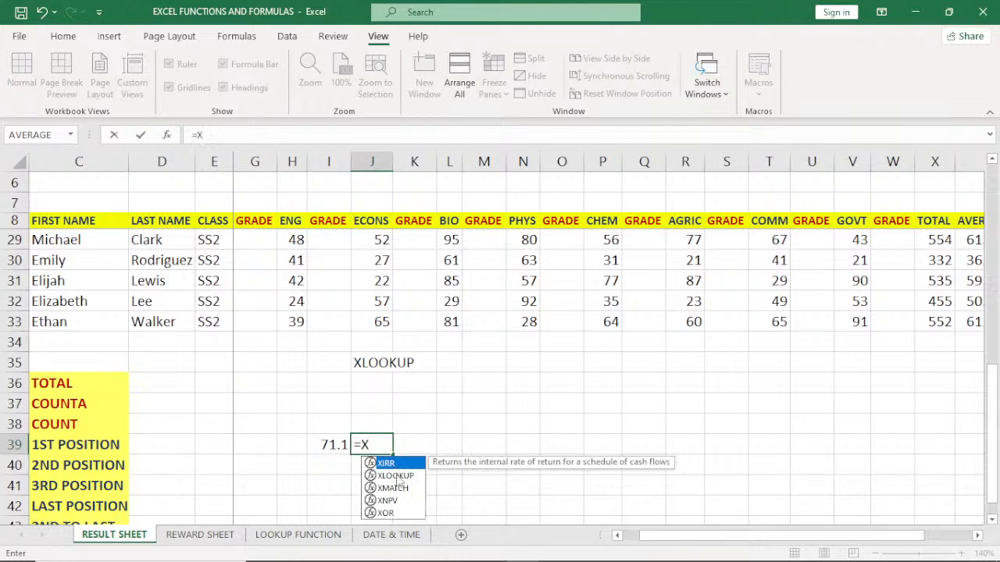
double_click(392, 475)
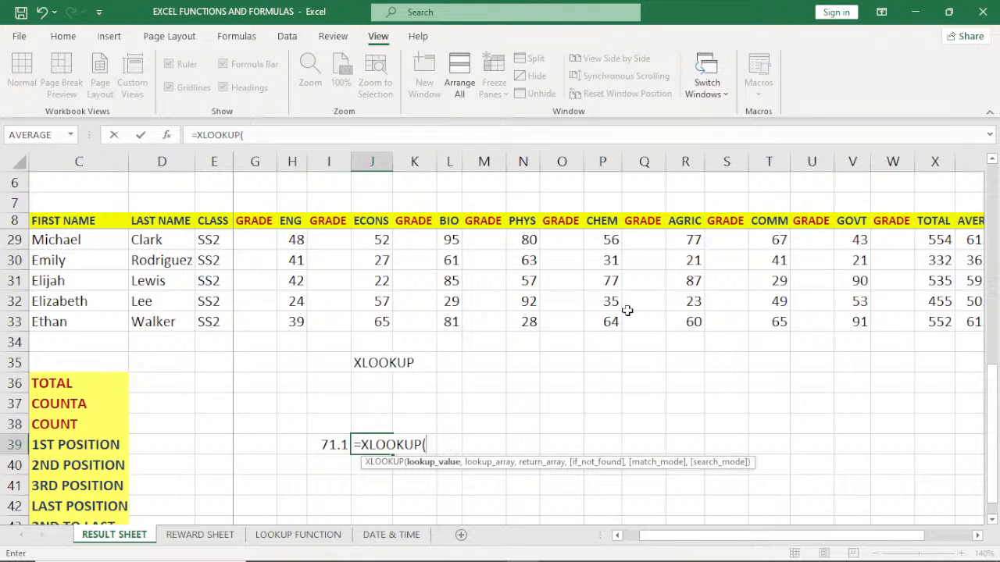
left_click(325, 445)
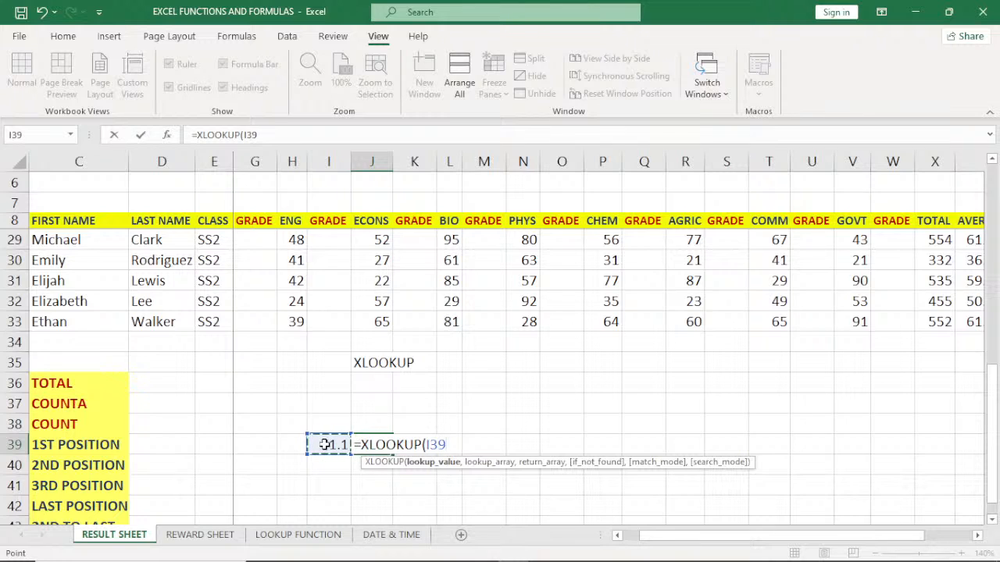
type(",")
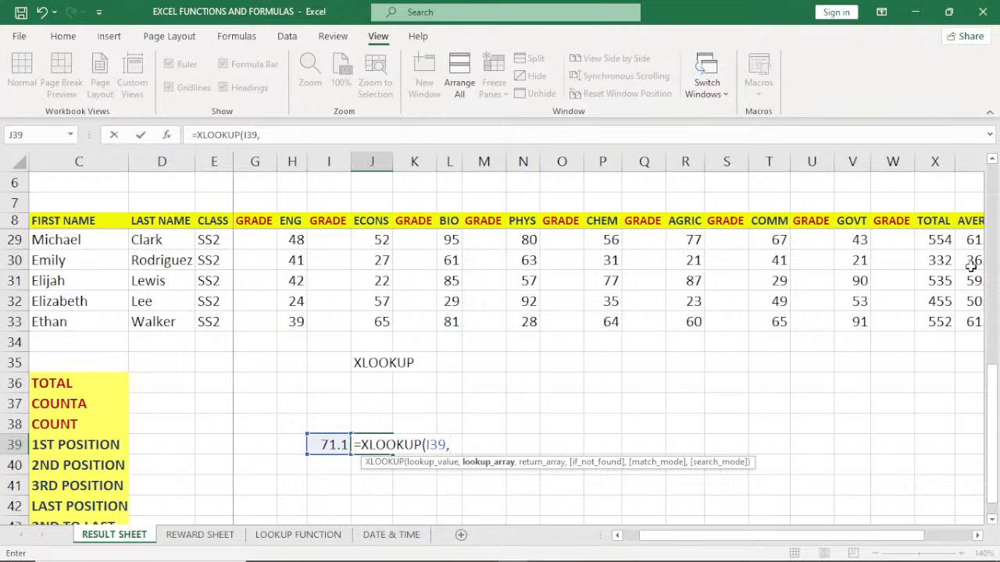
left_click(969, 161)
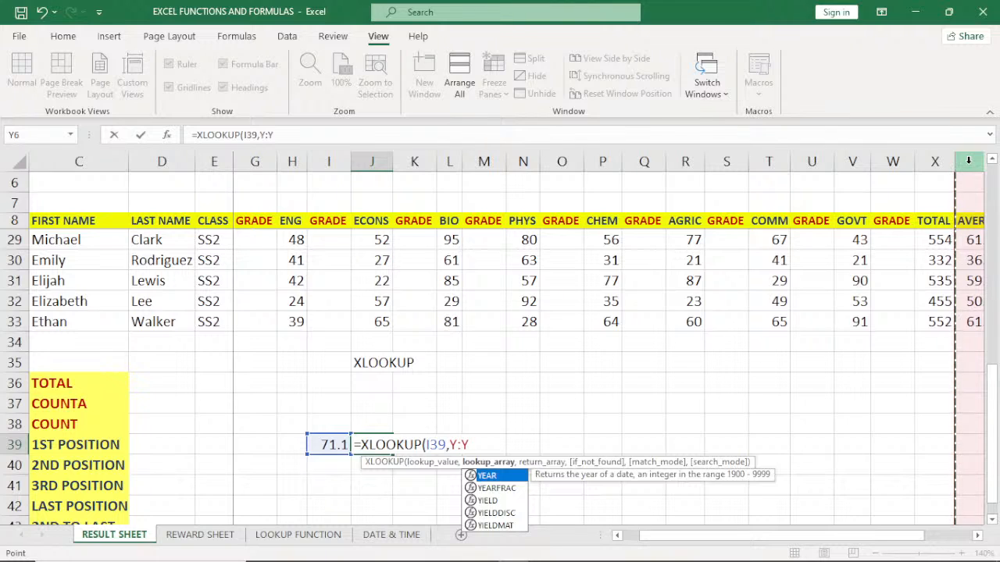
type(",")
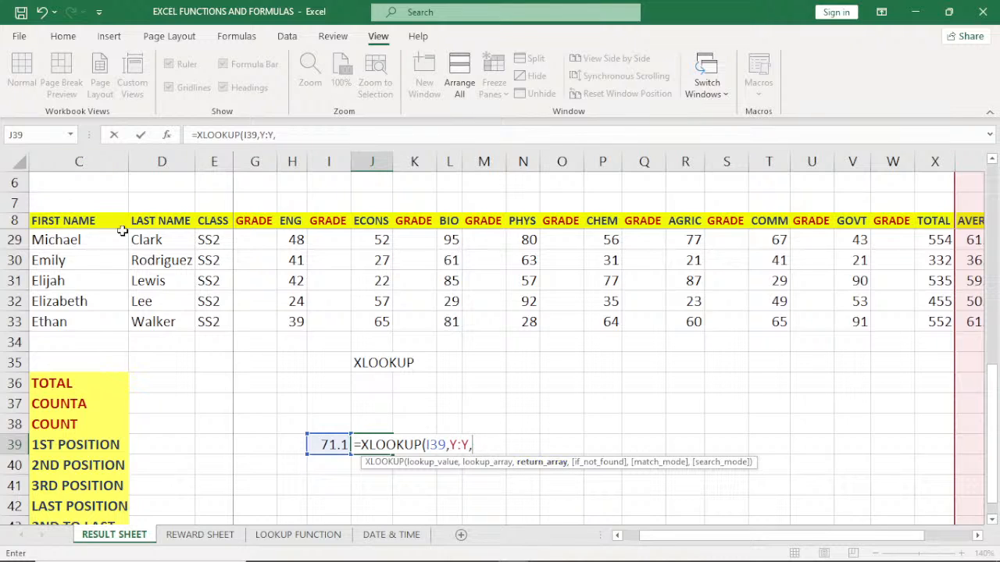
left_click(79, 162)
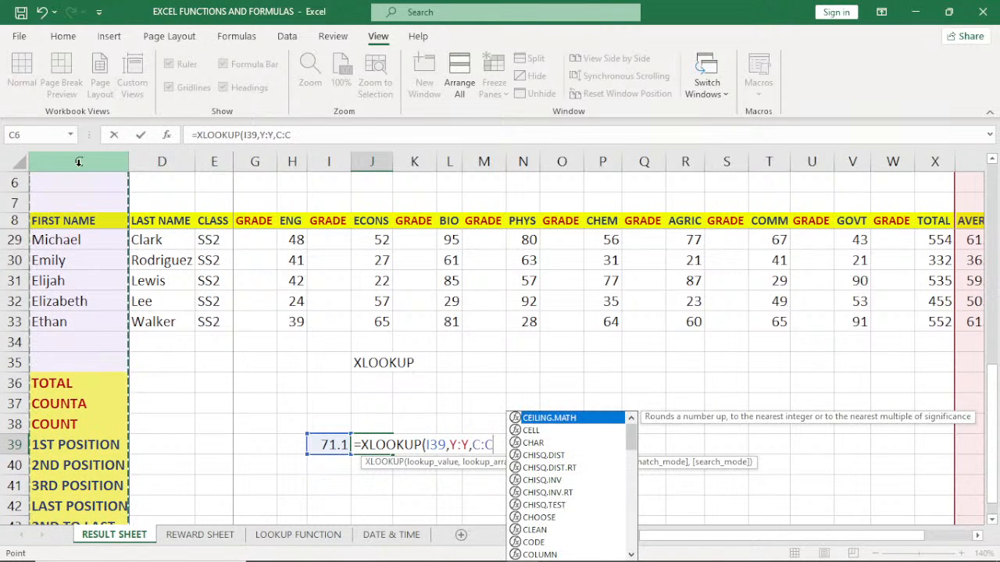
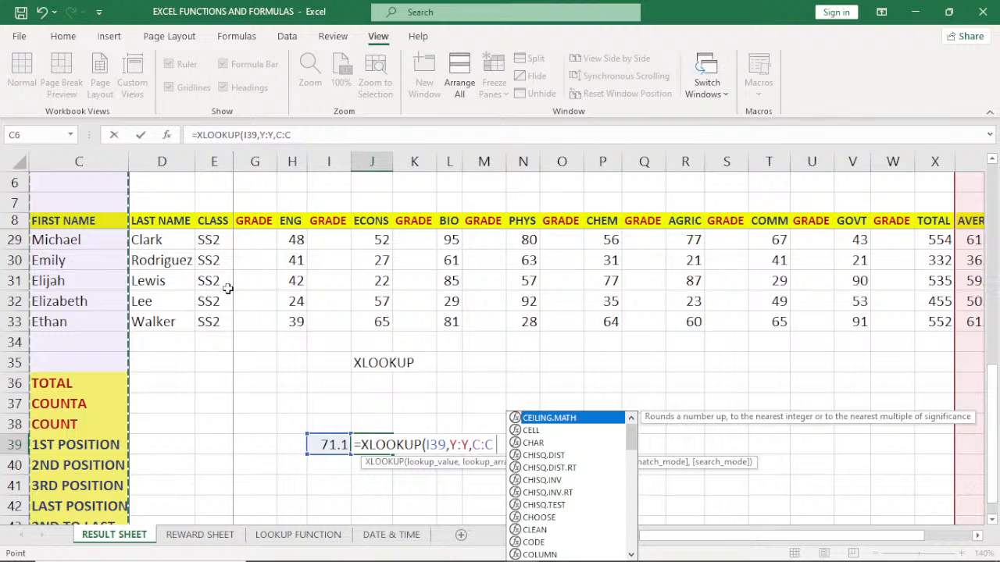
type(",")
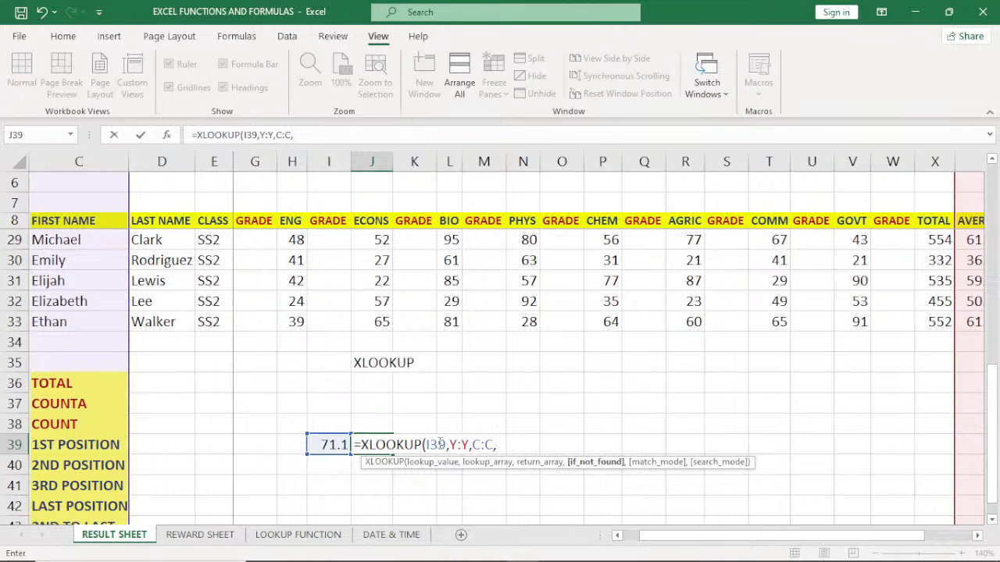
key("Return")
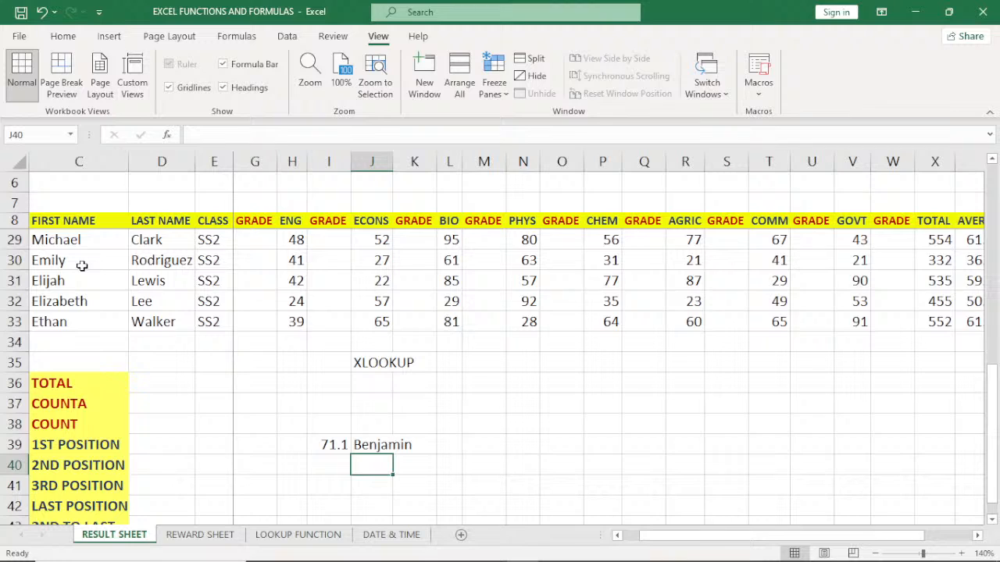
Step: Change the J39 XLOOKUP to return both name columns with C:D, dropping the empty argument, and auto-fit the width of column J
left_click(376, 445)
double_click(376, 445)
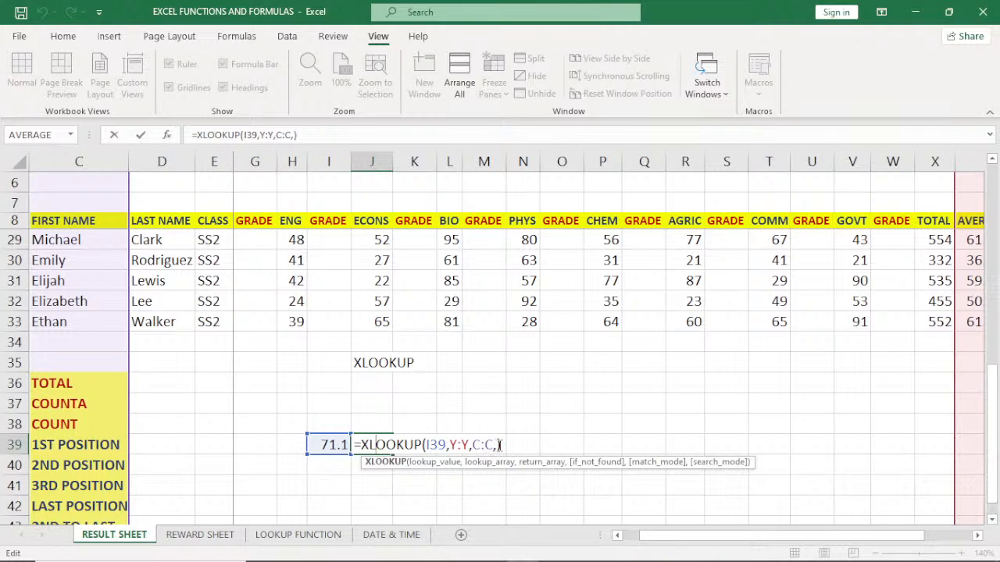
left_click(500, 445)
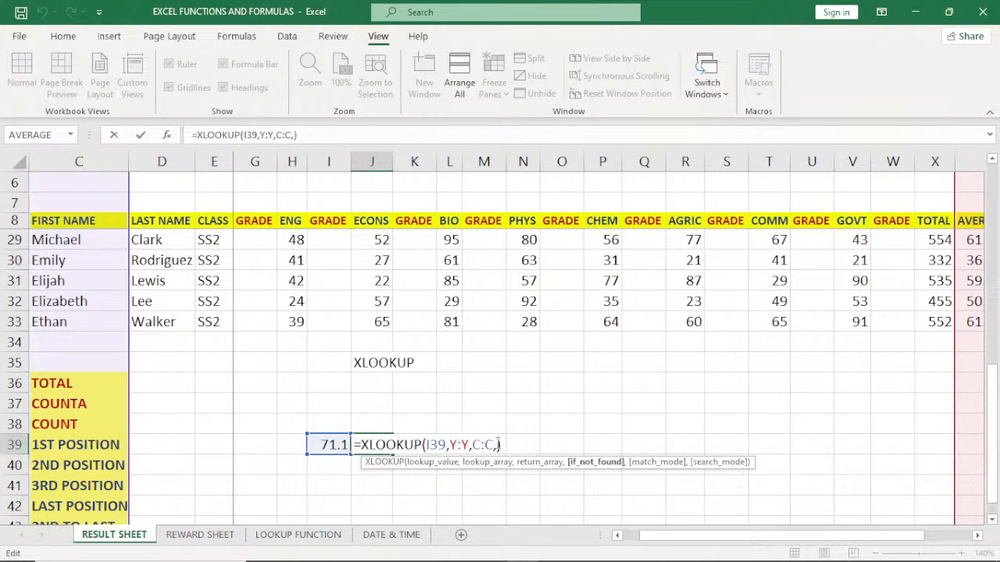
key("BackSpace")
key("BackSpace")
key("BackSpace")
key("BackSpace")
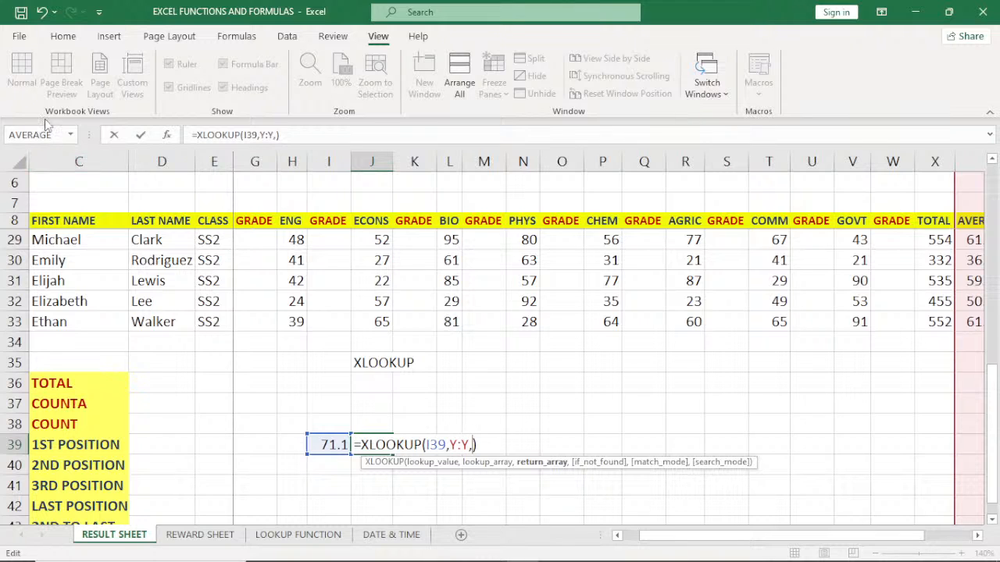
left_click(79, 161)
left_click_drag(127, 161, 160, 160)
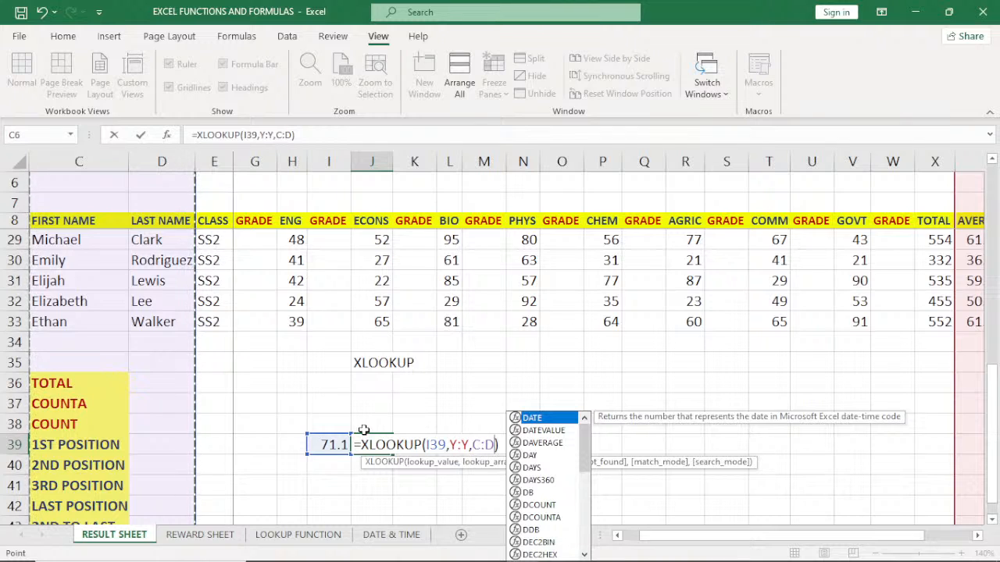
key("Return")
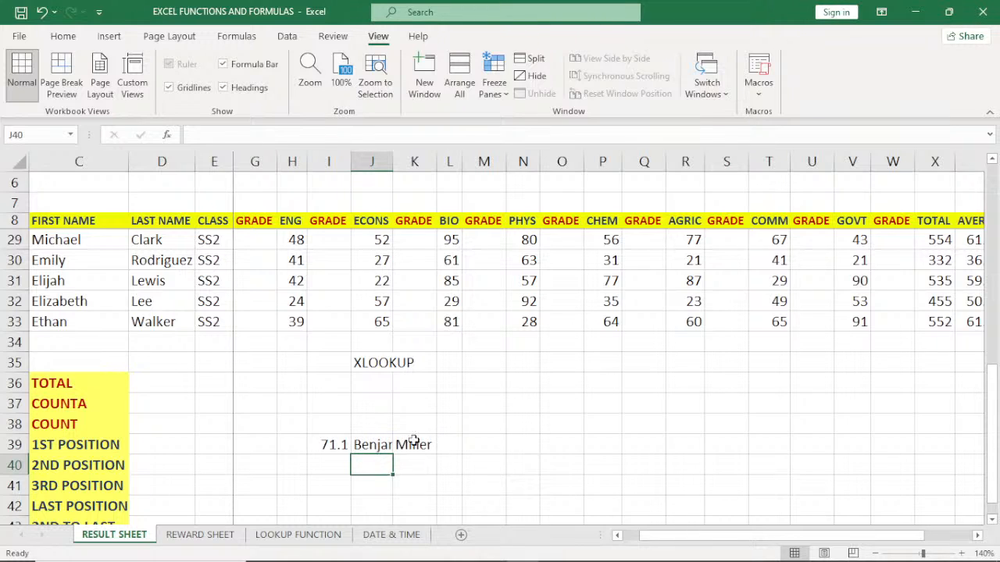
double_click(395, 167)
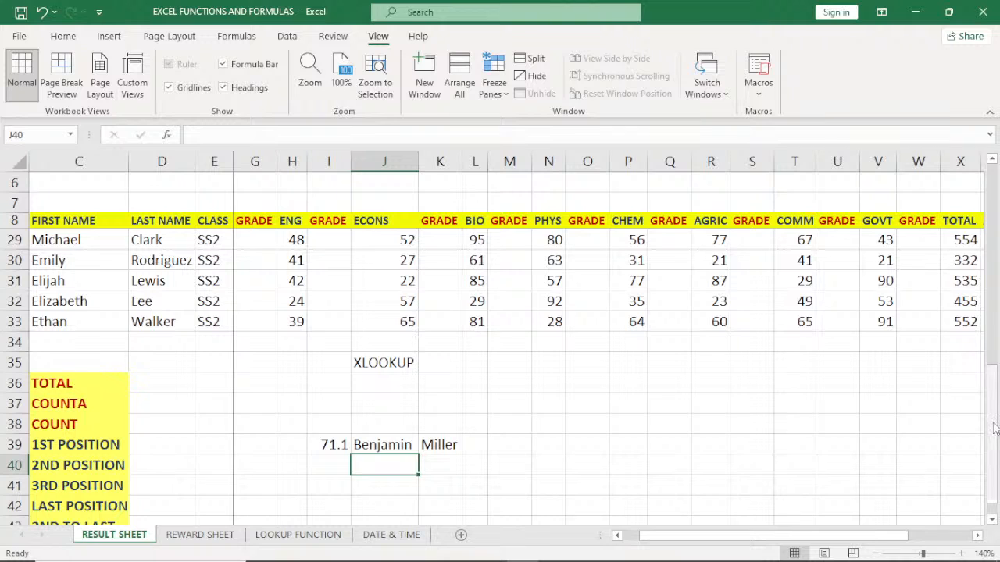
Step: Check the looked-up name in the 1ST POSITION row against the matching student's row and AVERAGE score in the table
left_click_drag(994, 428, 997, 356)
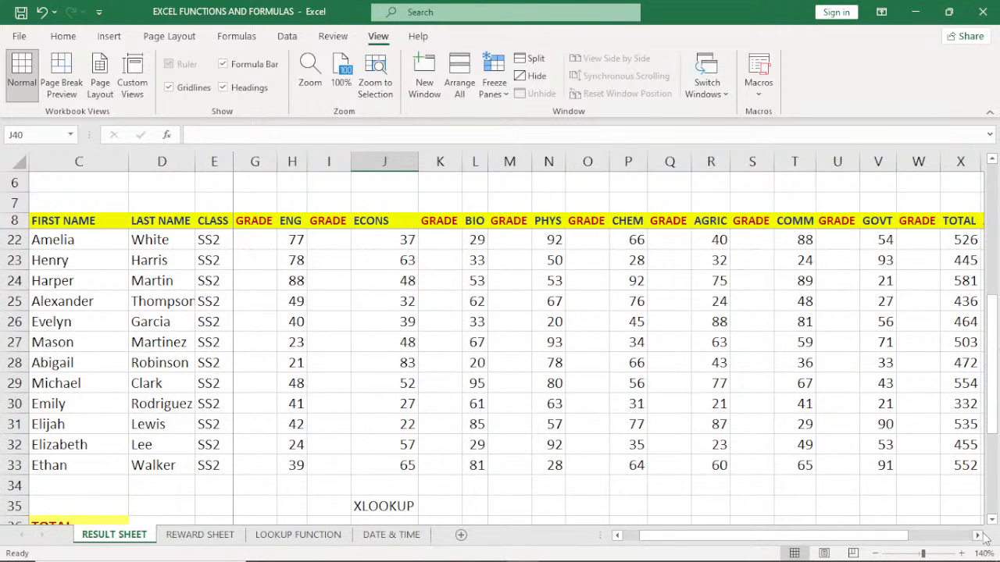
left_click(979, 538)
left_click(980, 538)
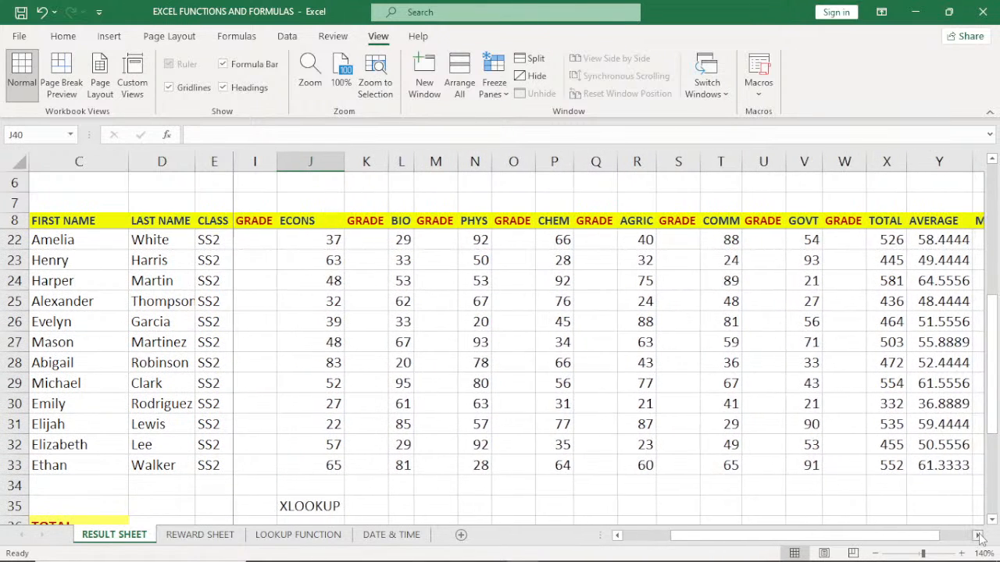
left_click(979, 537)
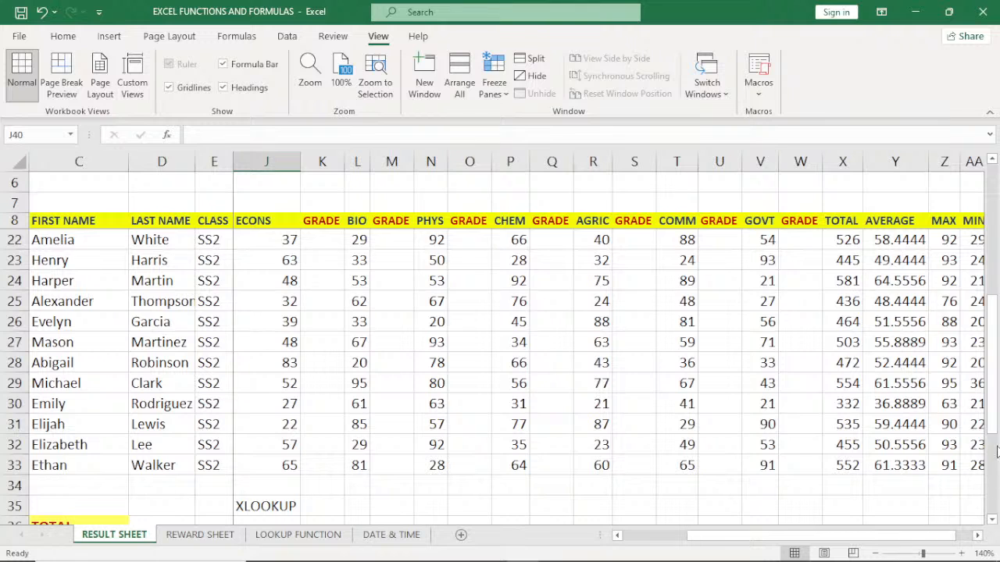
left_click_drag(994, 422, 997, 306)
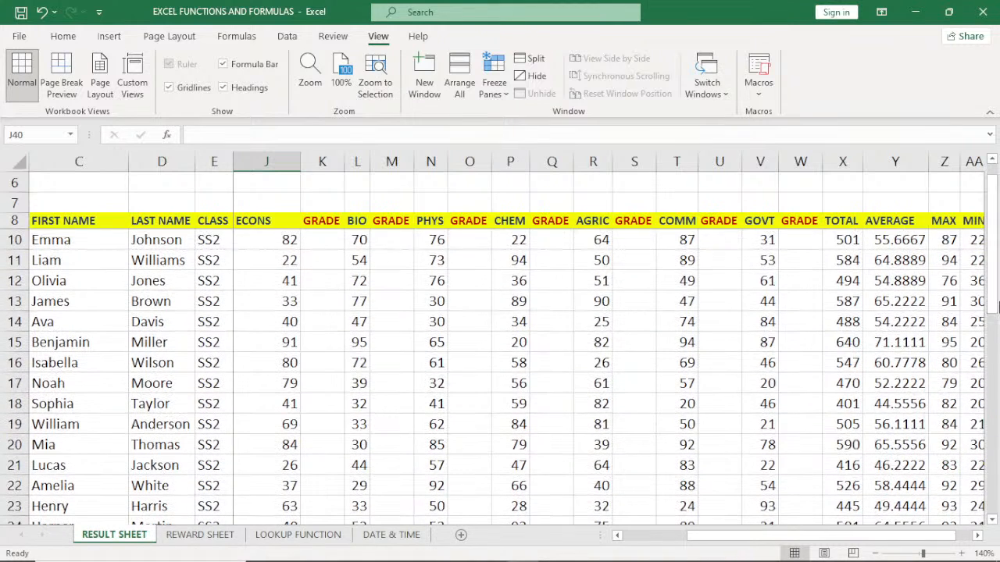
left_click(9, 342)
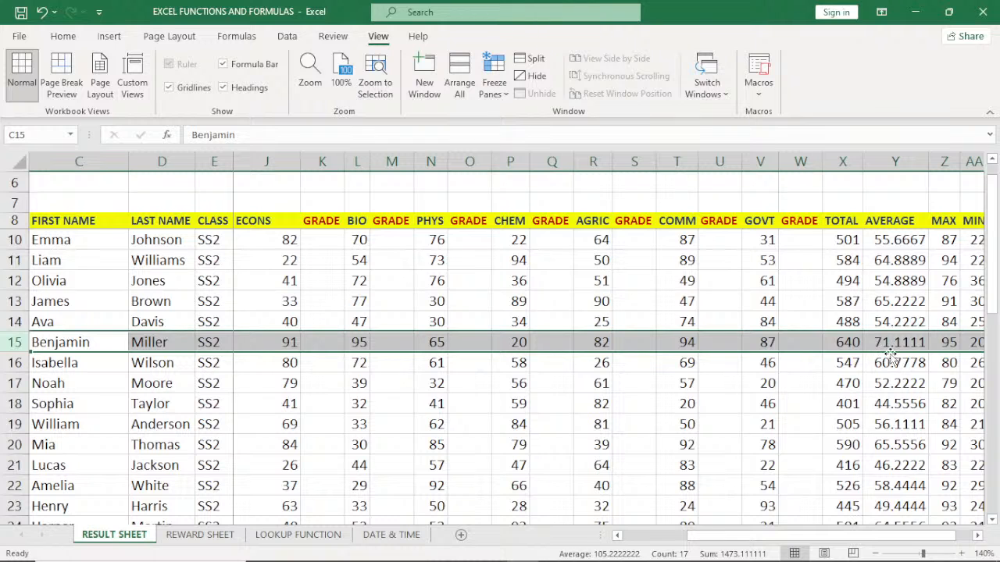
left_click_drag(997, 320, 995, 453)
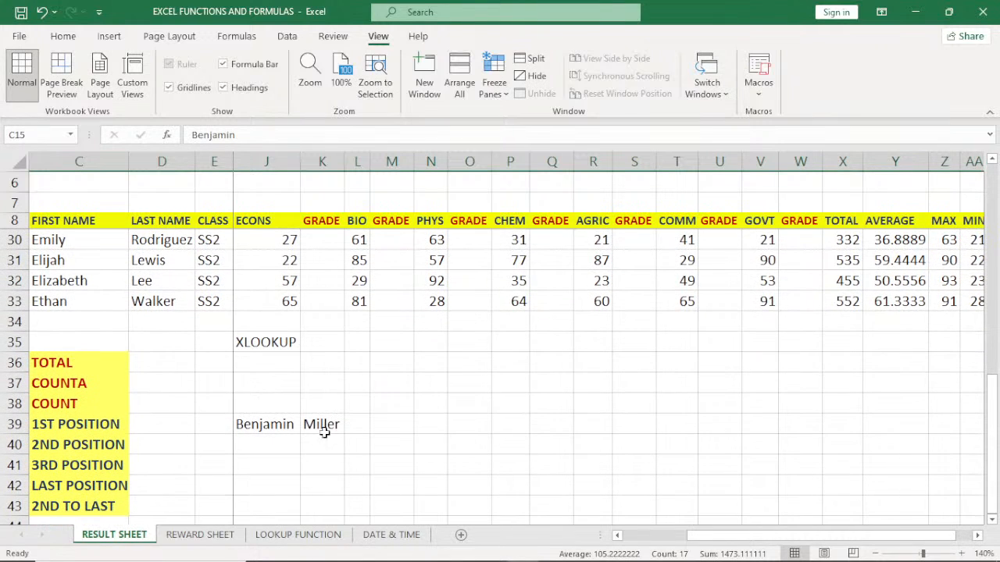
left_click(617, 536)
left_click(617, 536)
left_click(617, 536)
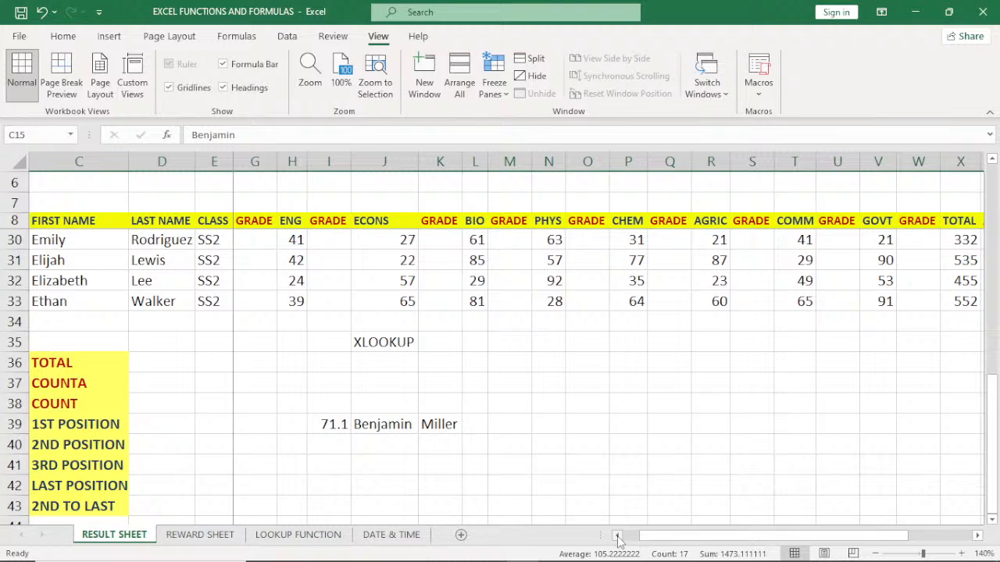
left_click(326, 444)
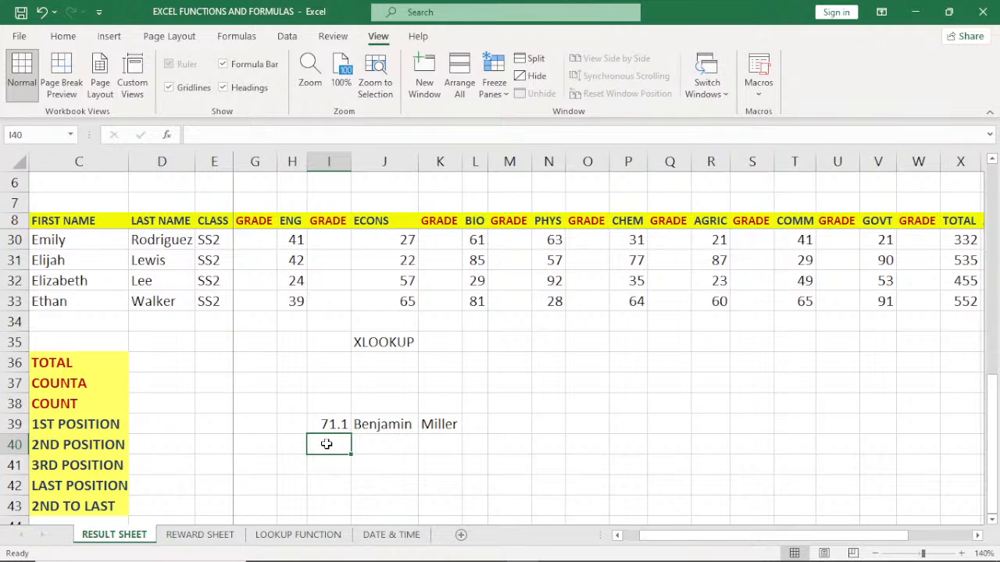
left_click(160, 422)
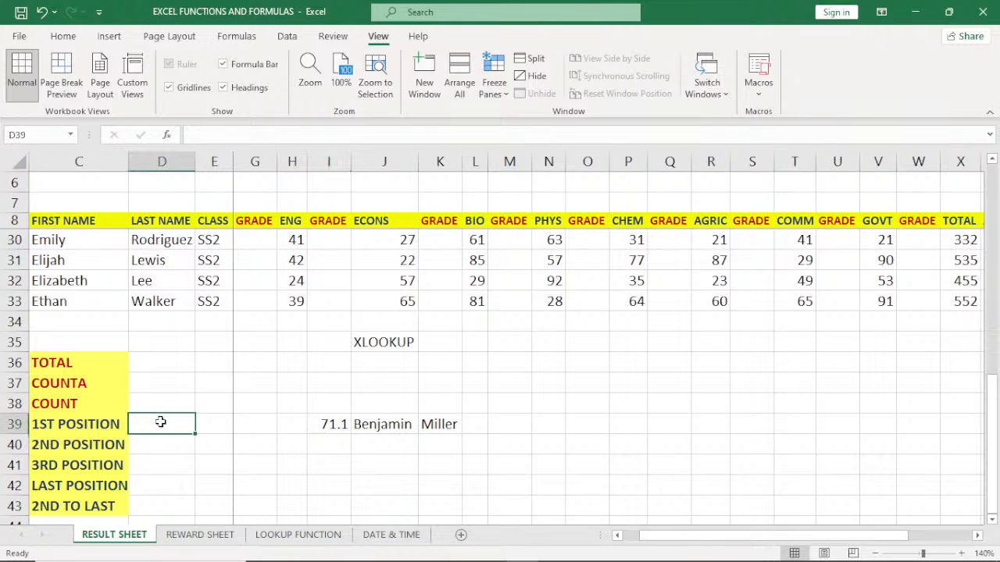
type("LARGE")
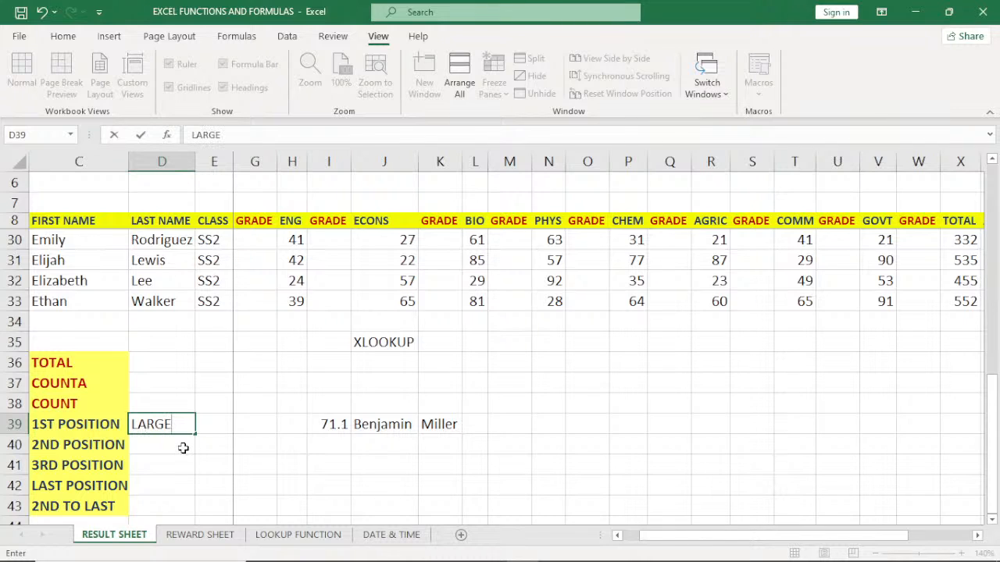
key("BackSpace")
key("BackSpace")
key("BackSpace")
key("BackSpace")
key("BackSpace")
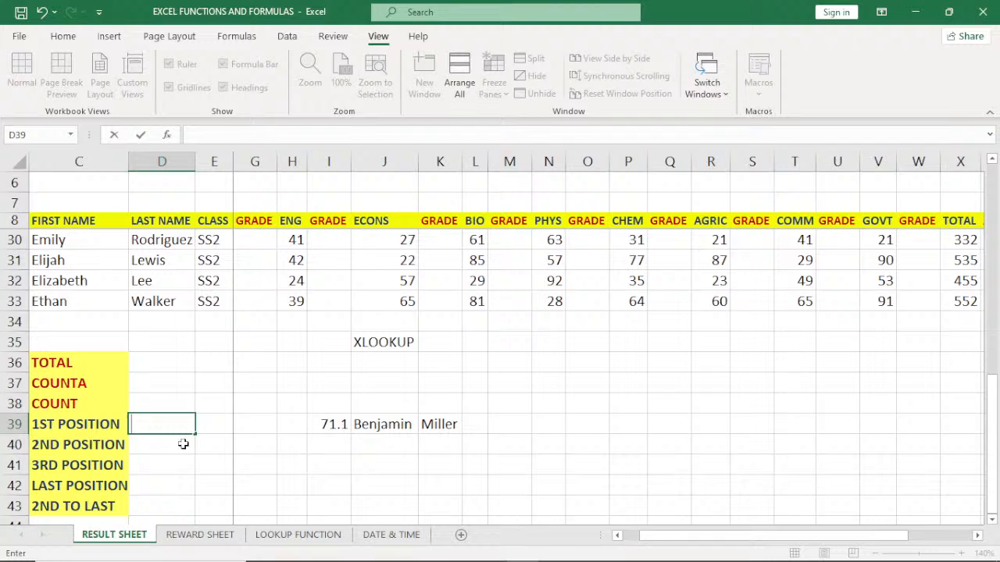
Step: Label D40 in the 2ND POSITION row as LARGE and enter a LARGE formula over column Y with k 2 in I40
left_click(171, 444)
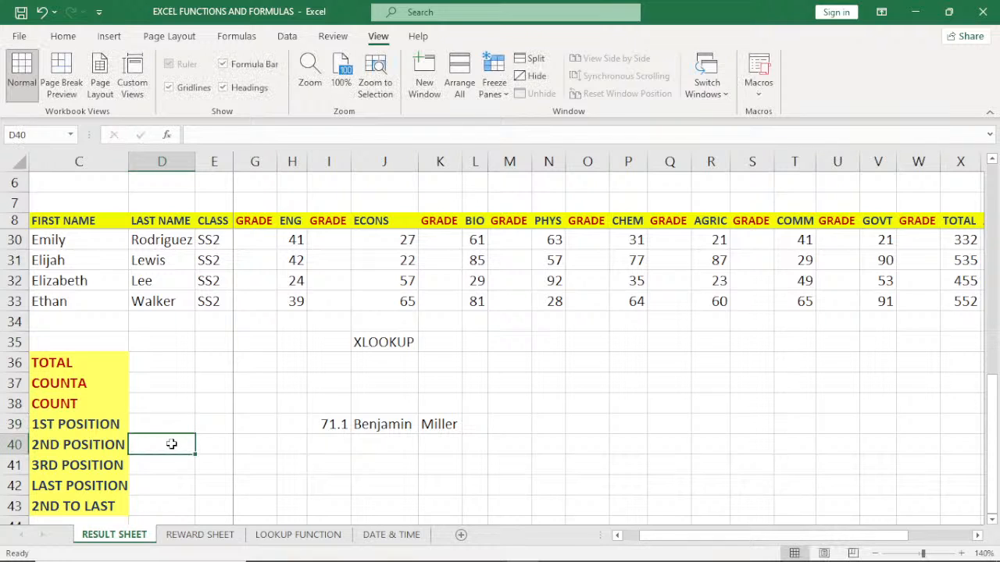
type("LARGE")
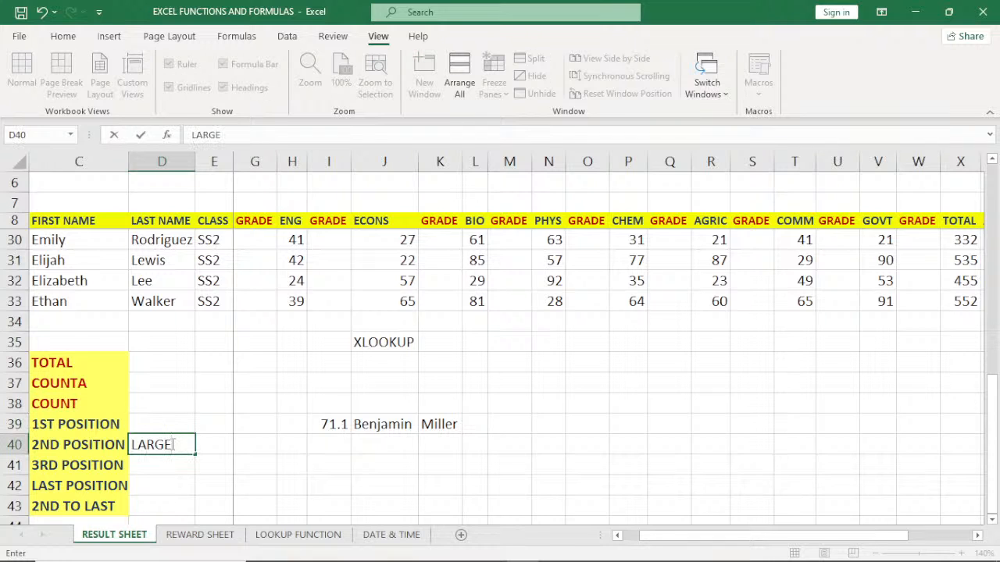
left_click(335, 446)
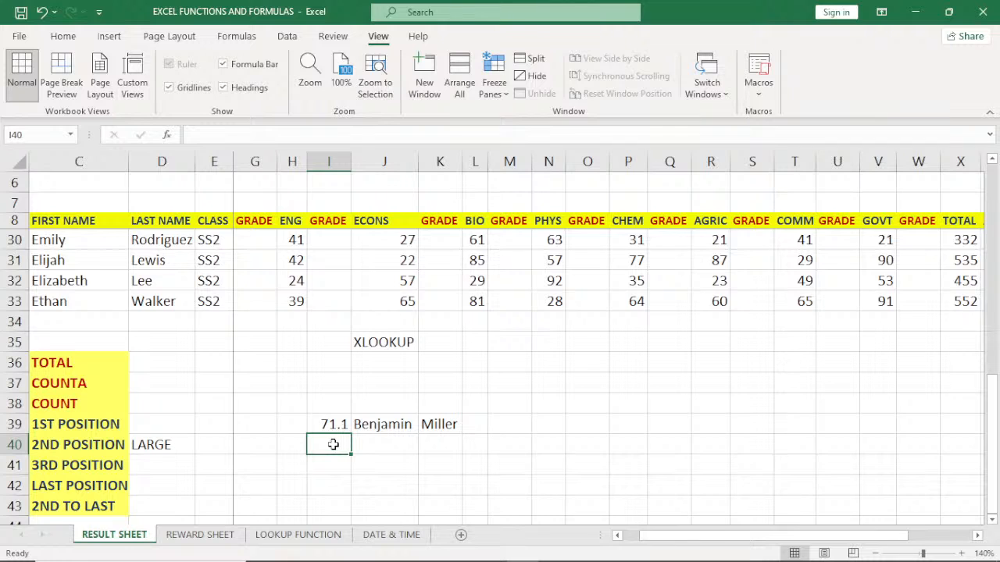
type("=")
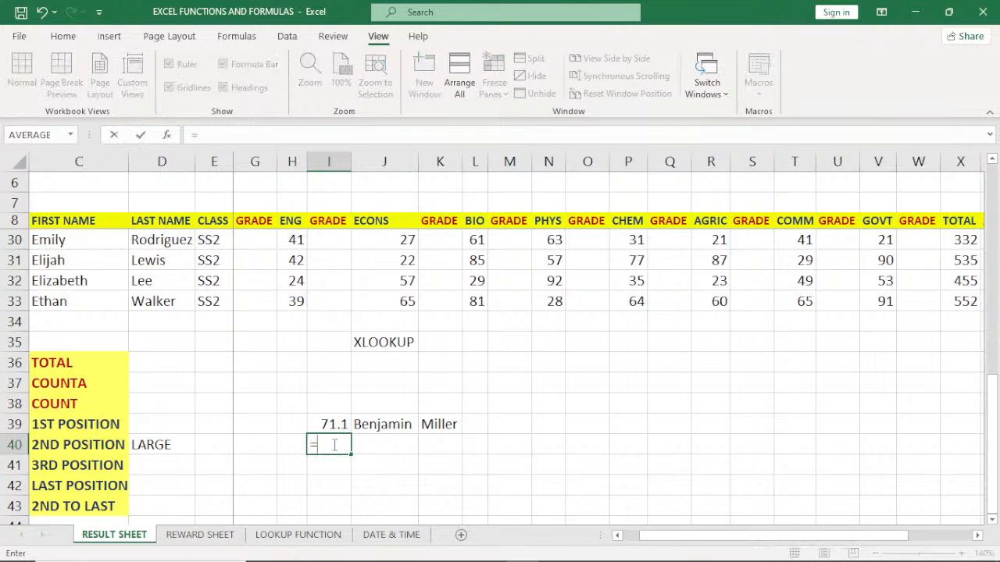
type("LAR")
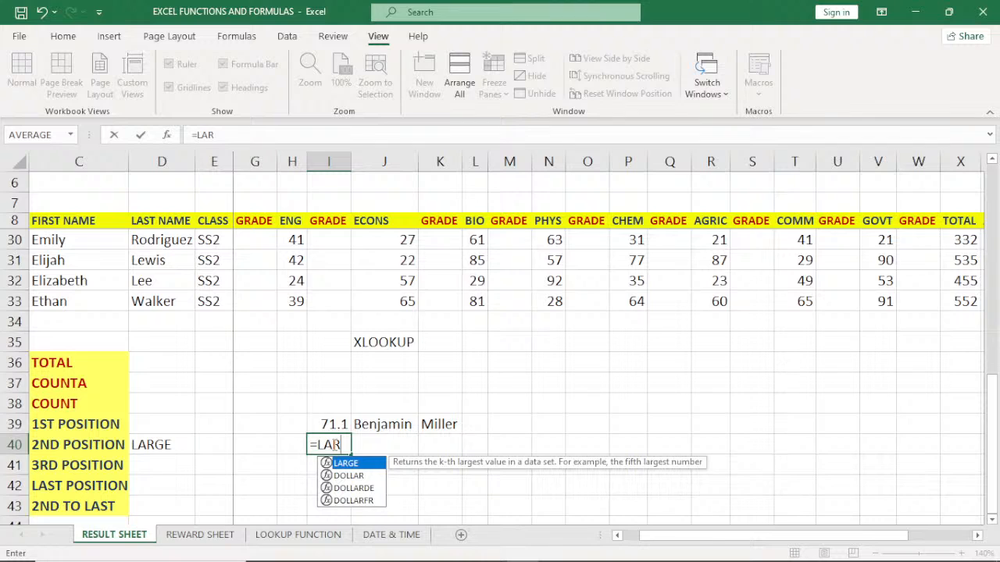
double_click(346, 465)
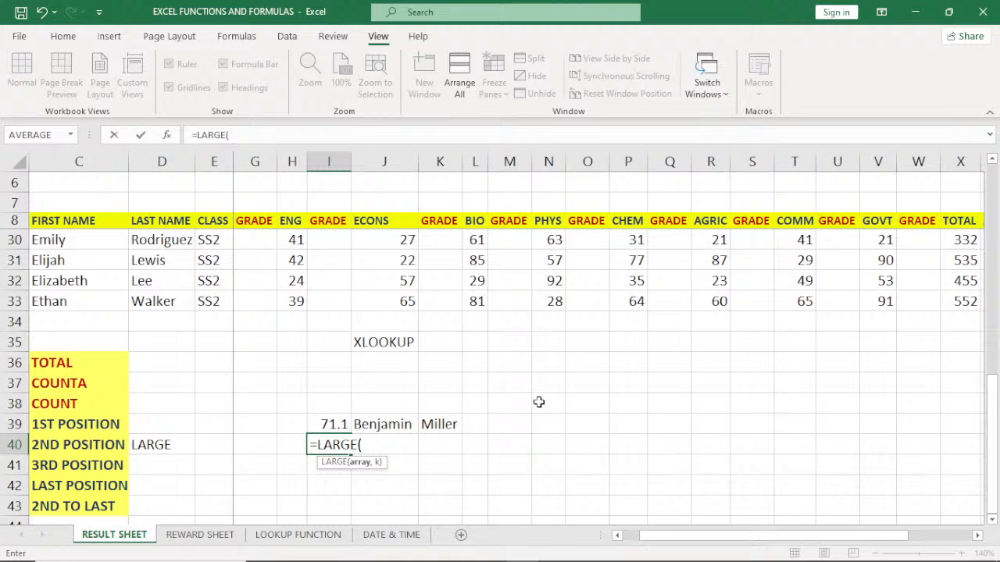
left_click_drag(895, 540, 947, 539)
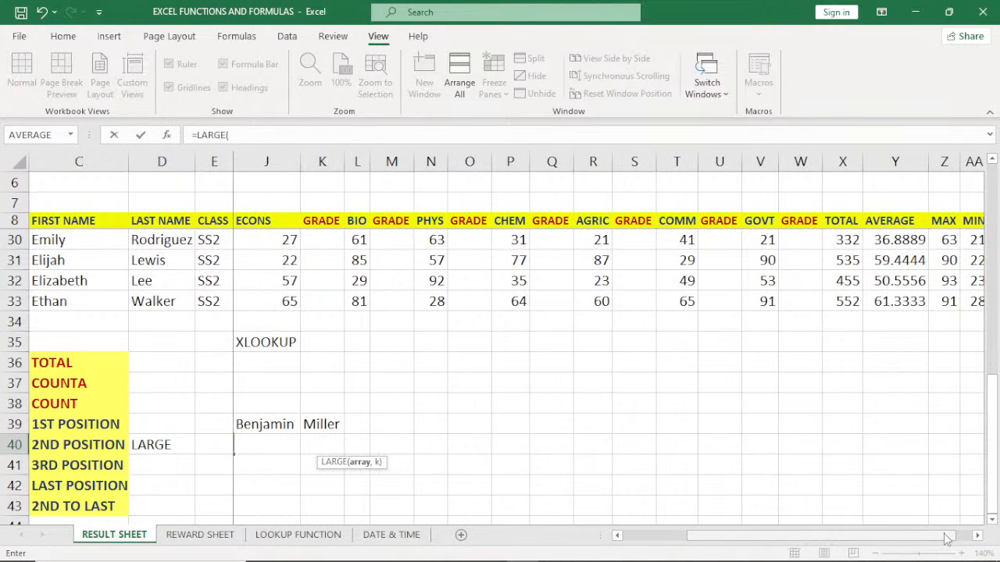
left_click(896, 161)
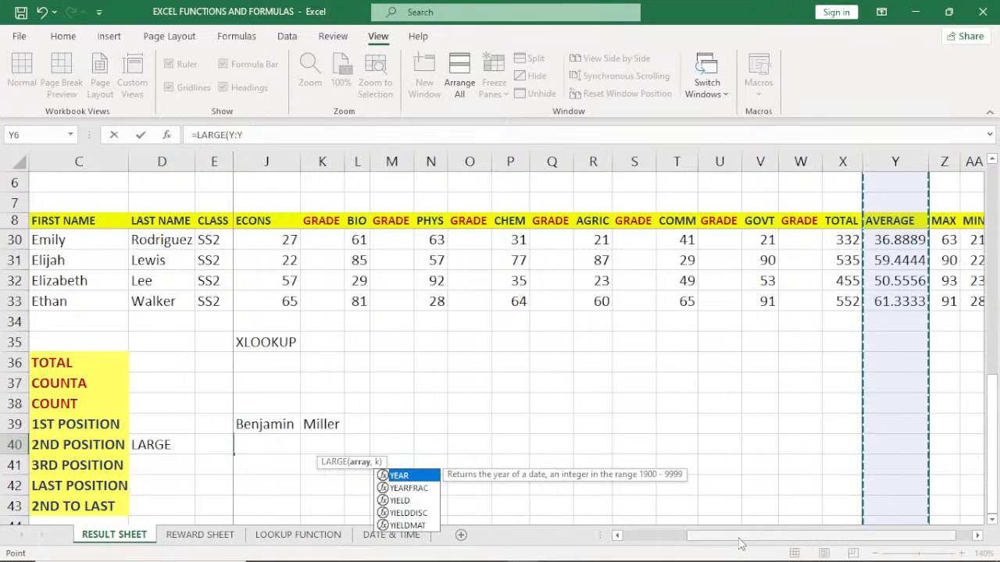
left_click_drag(740, 545, 704, 547)
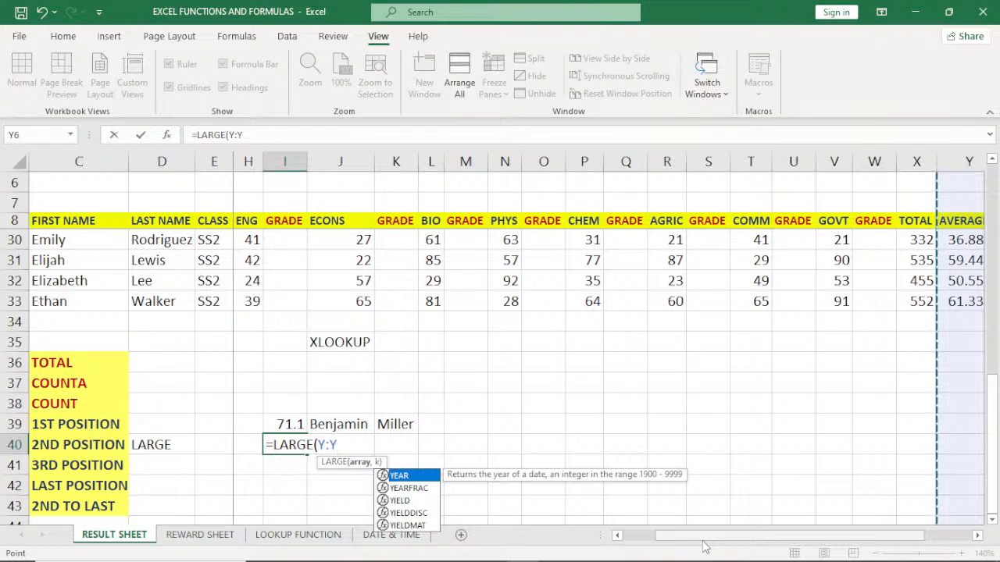
type(",")
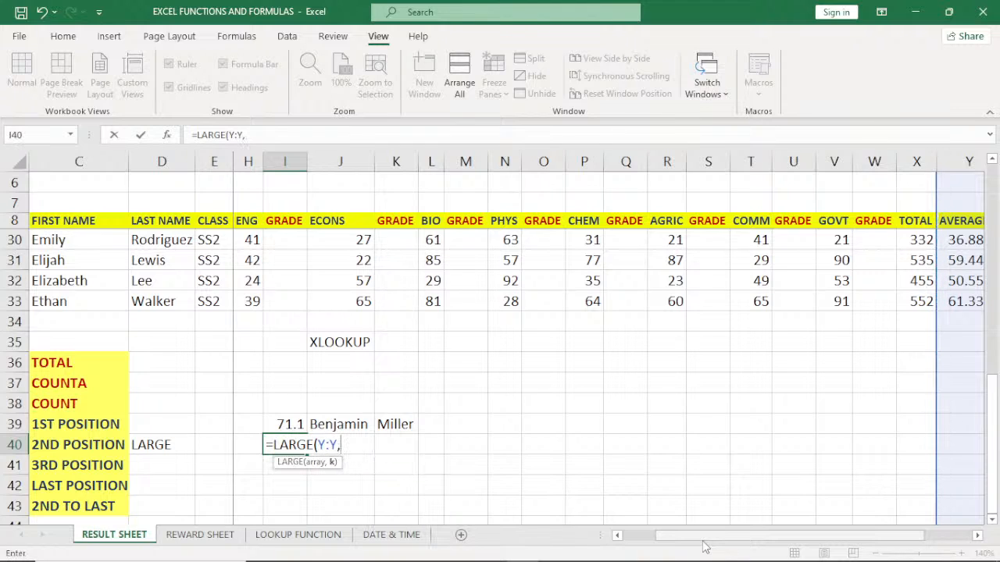
type("2")
key("Return")
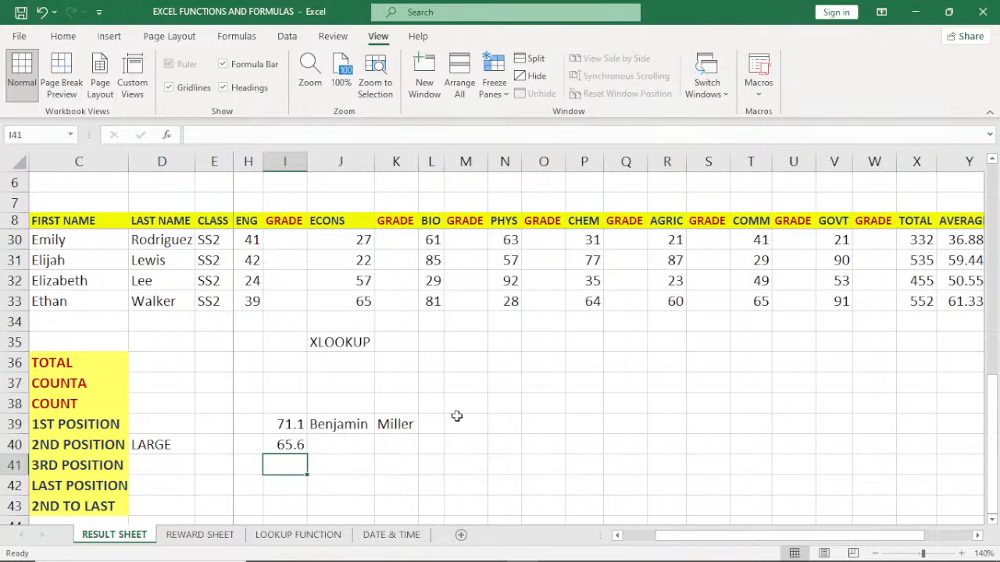
Step: Enter a LARGE formula over column Y with k 3 in I41 of the 3RD POSITION row
left_click(320, 425)
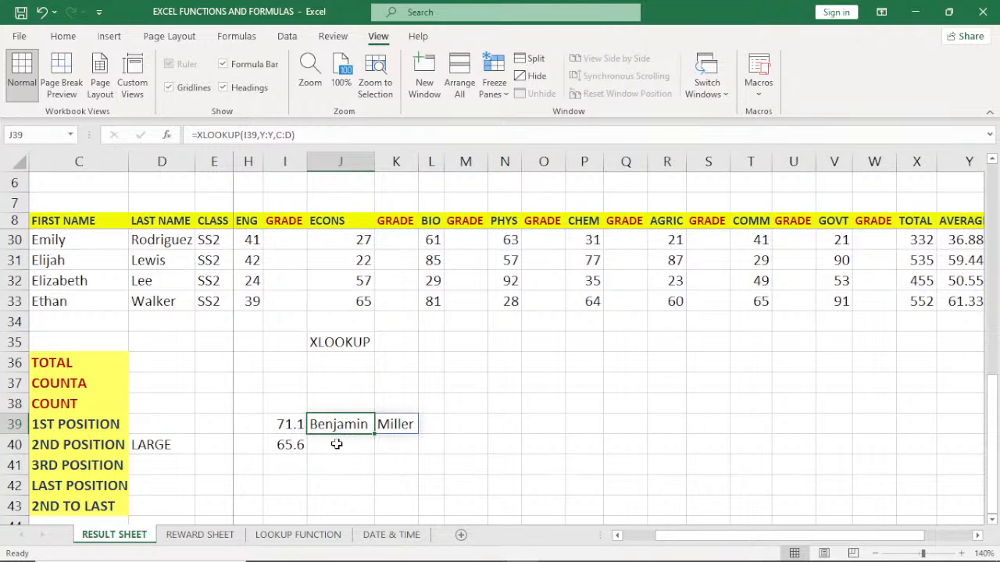
left_click(284, 466)
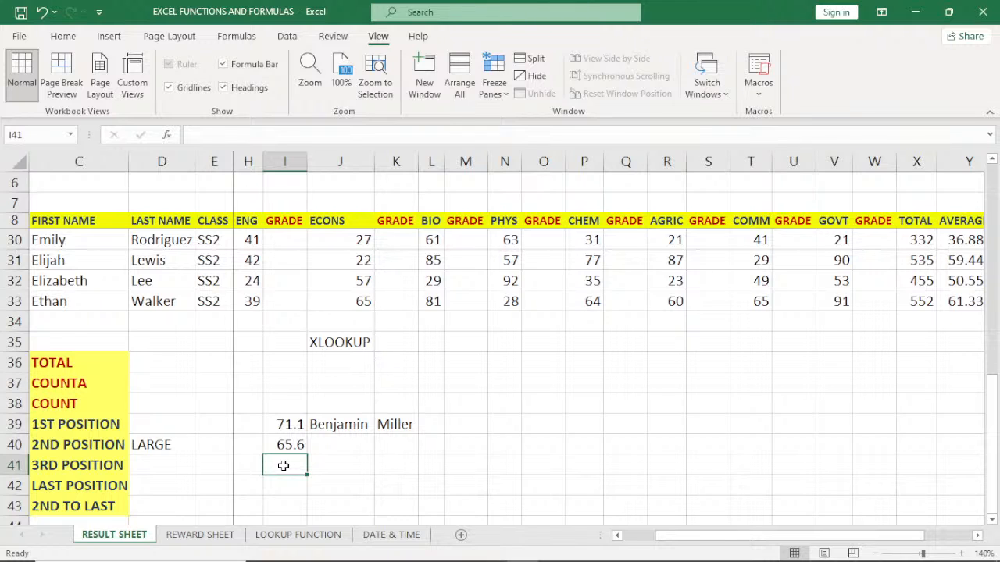
type("=LAR")
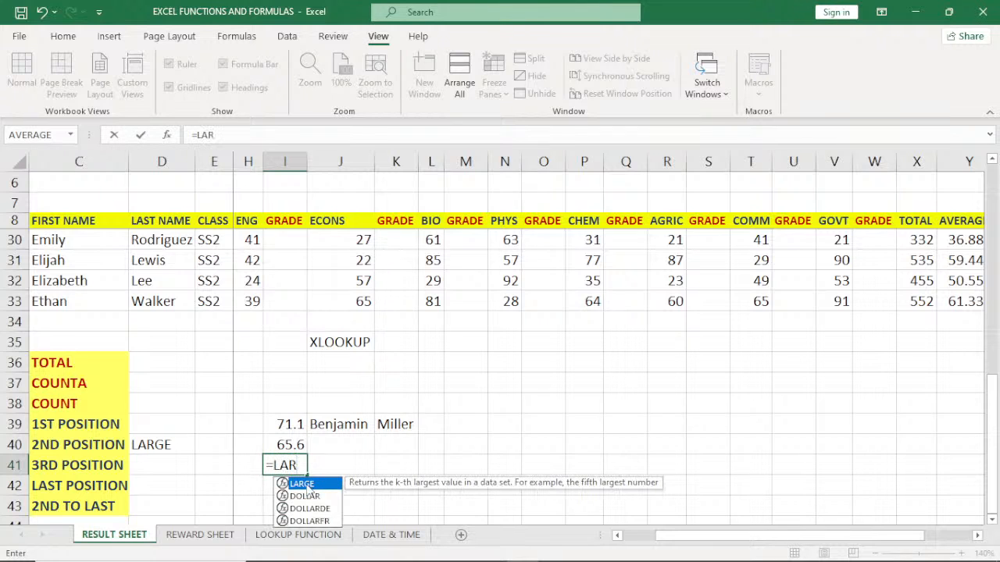
double_click(306, 485)
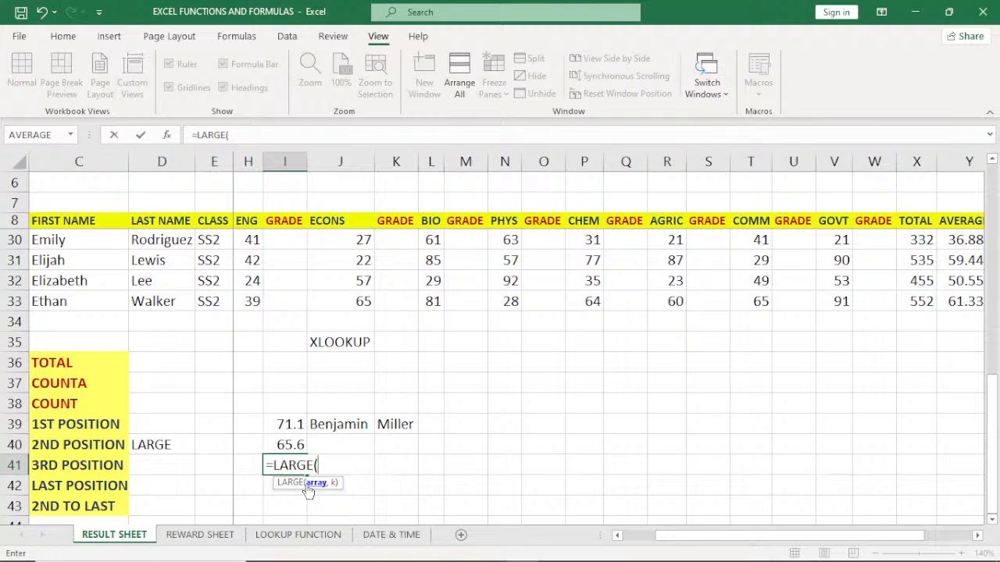
left_click(967, 161)
type(",")
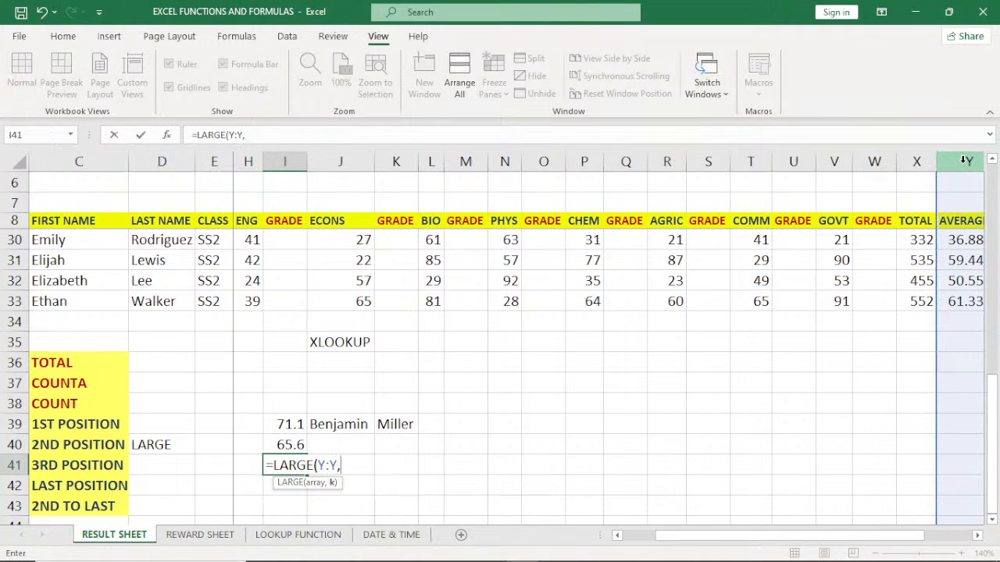
type("3")
key("Return")
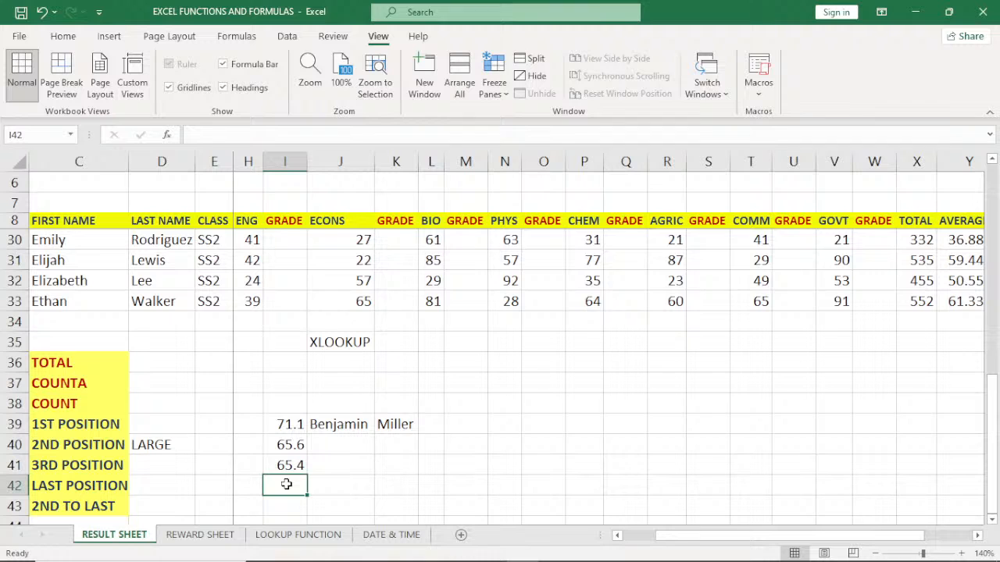
Step: Enter a MIN formula over column Y in I42 of the LAST POSITION row
type("=")
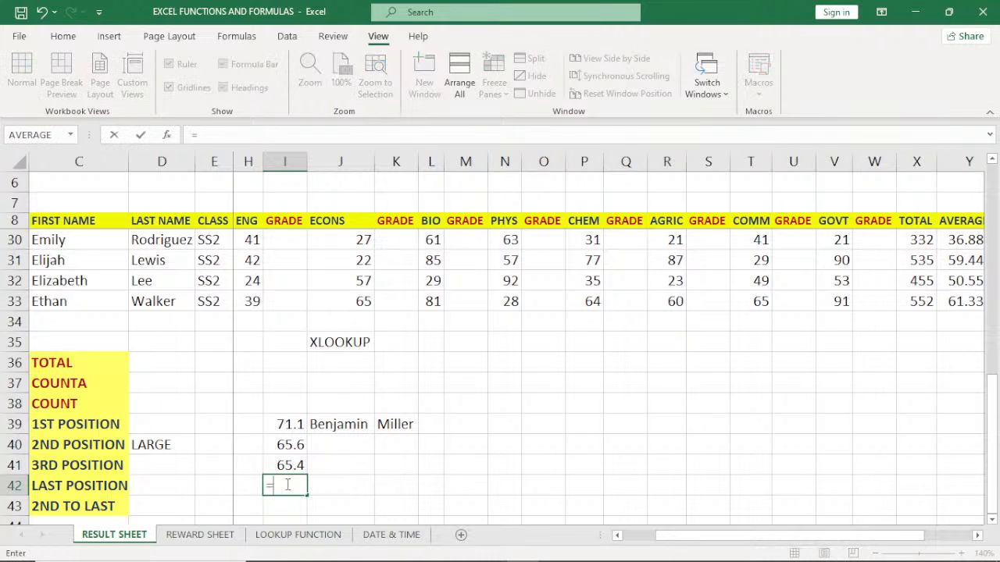
type("MI")
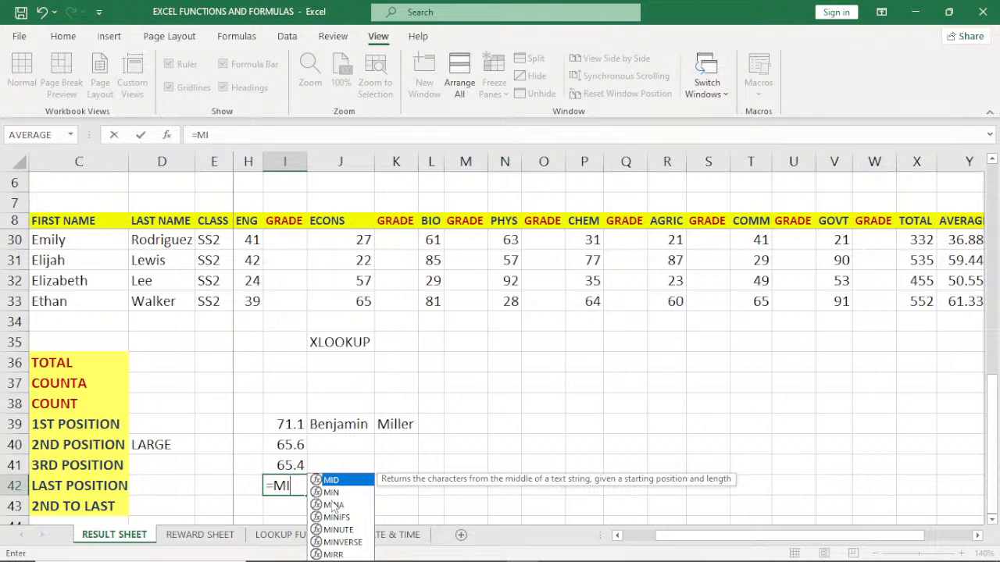
double_click(334, 492)
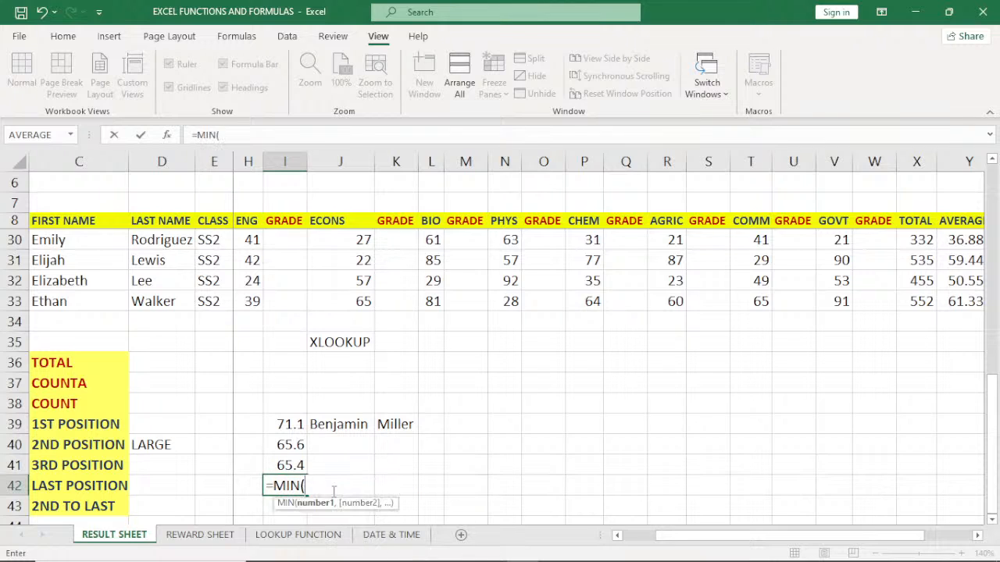
left_click(953, 160)
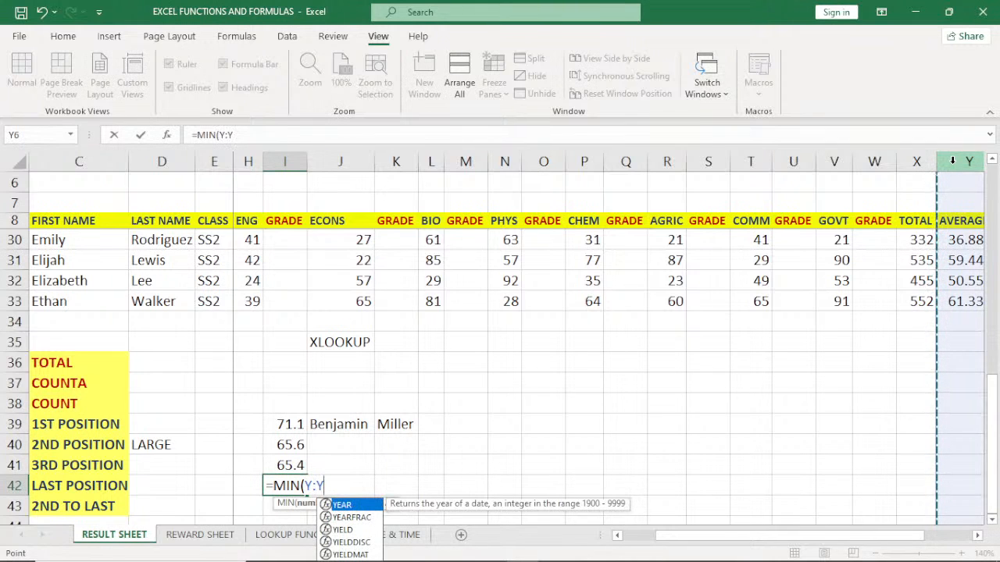
key("Return")
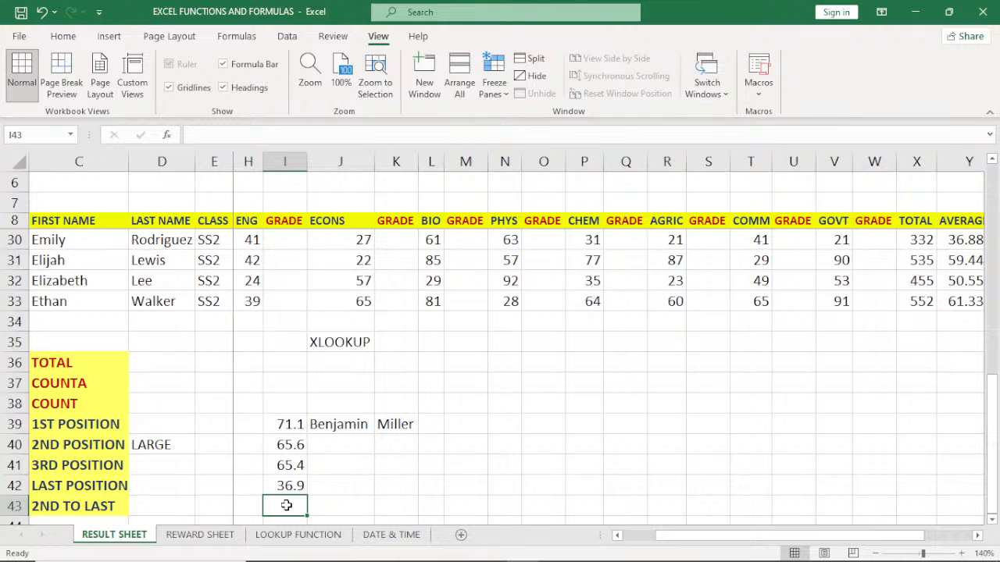
Step: Label D43 in the 2ND TO LAST row as SMALL and enter a SMALL formula over column Y with k 2 in I43
left_click(150, 504)
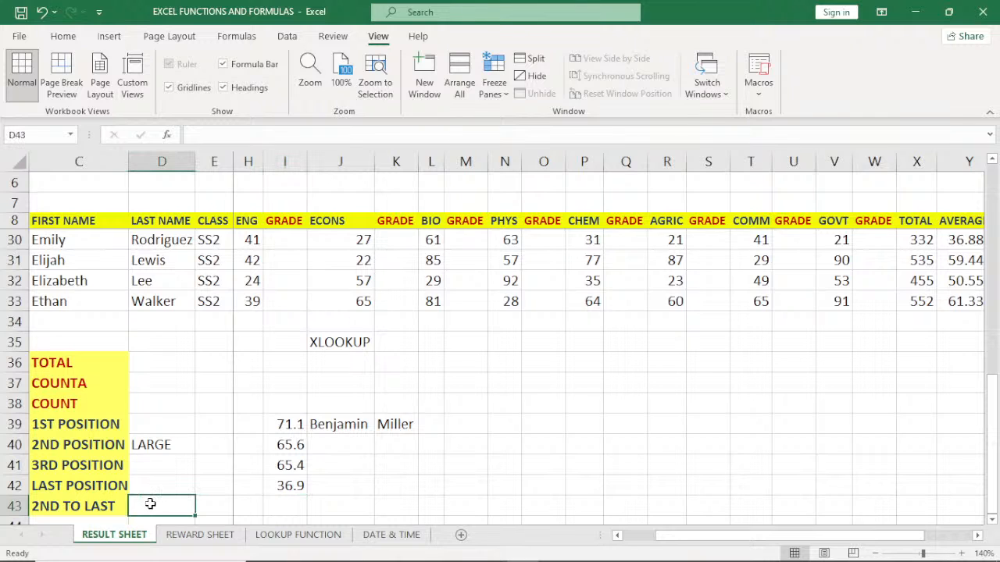
type("SMALL")
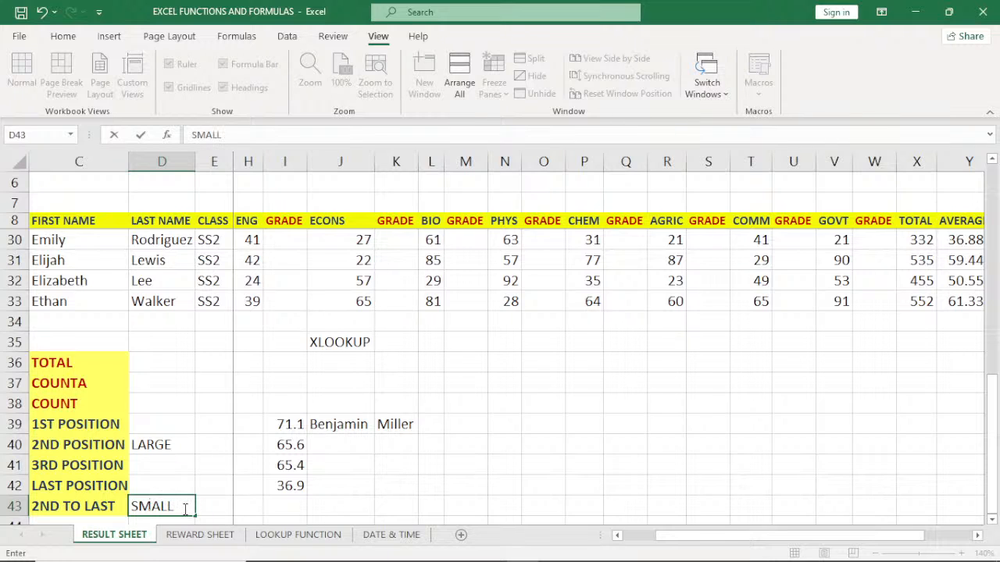
left_click(278, 504)
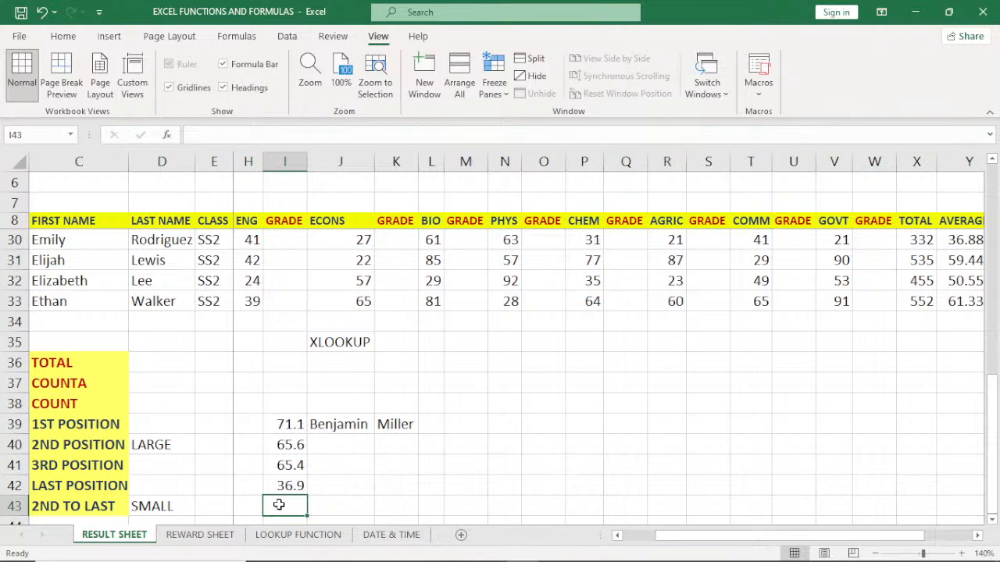
type("=SMA")
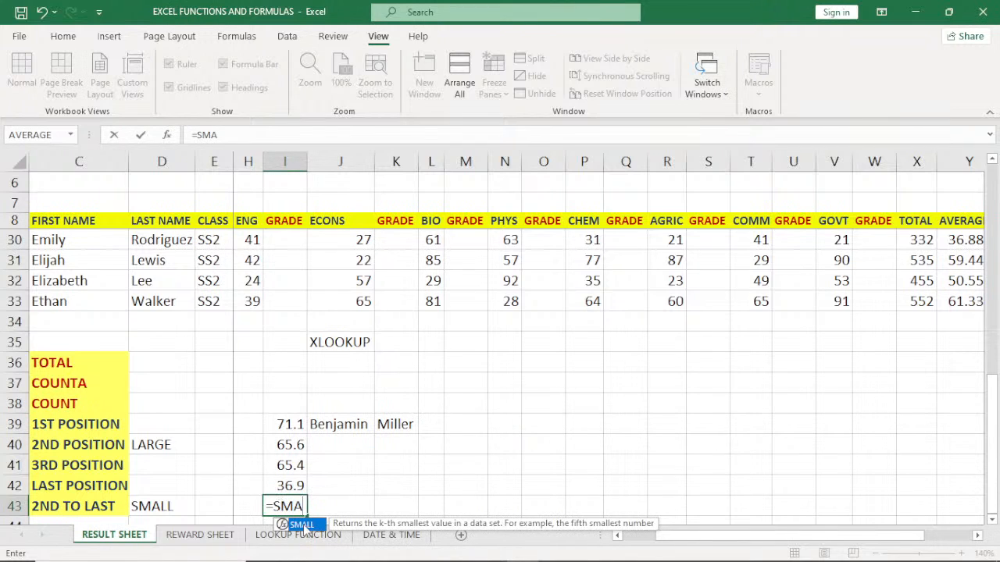
double_click(302, 525)
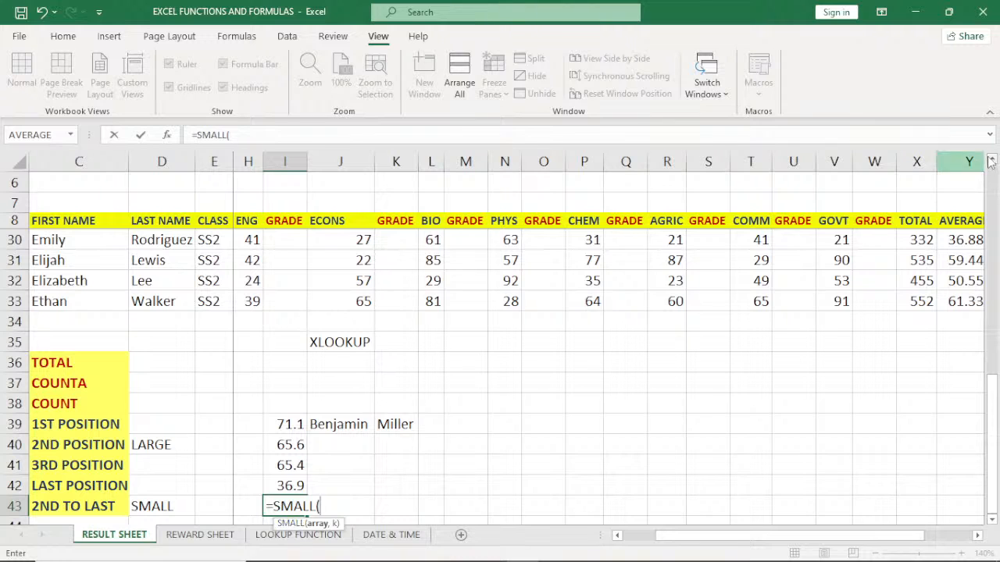
left_click(962, 161)
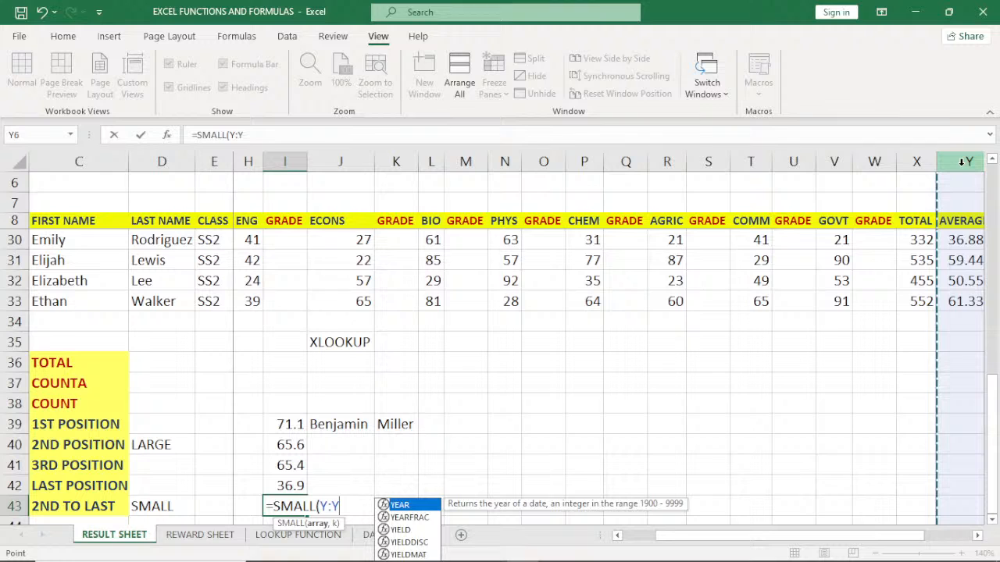
key("Return")
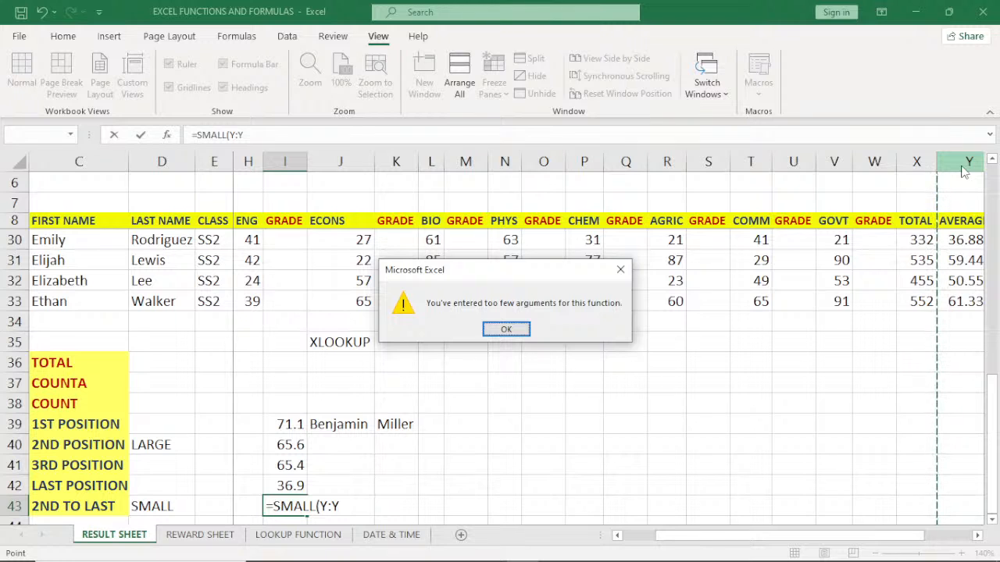
left_click(620, 268)
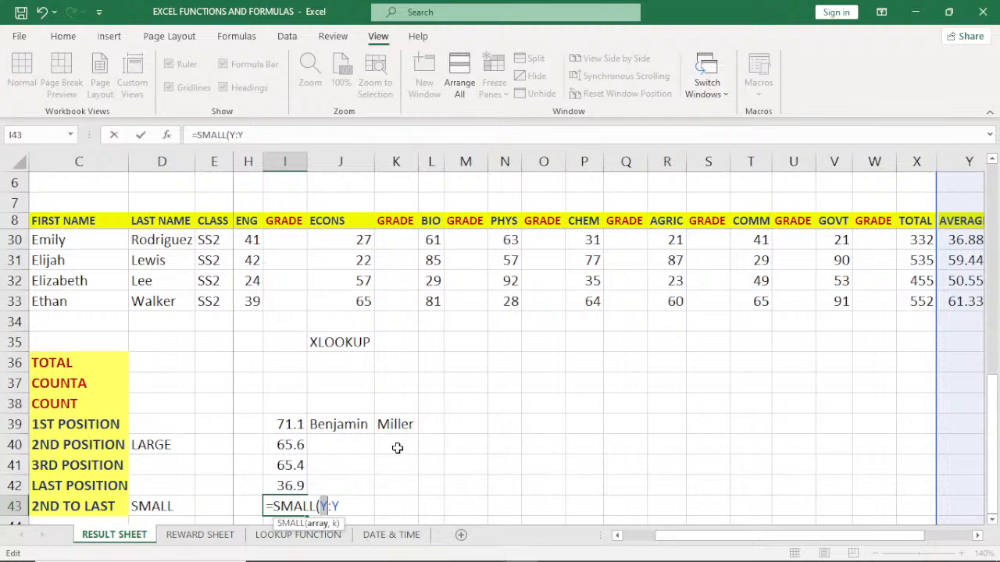
left_click(347, 507)
type(",2")
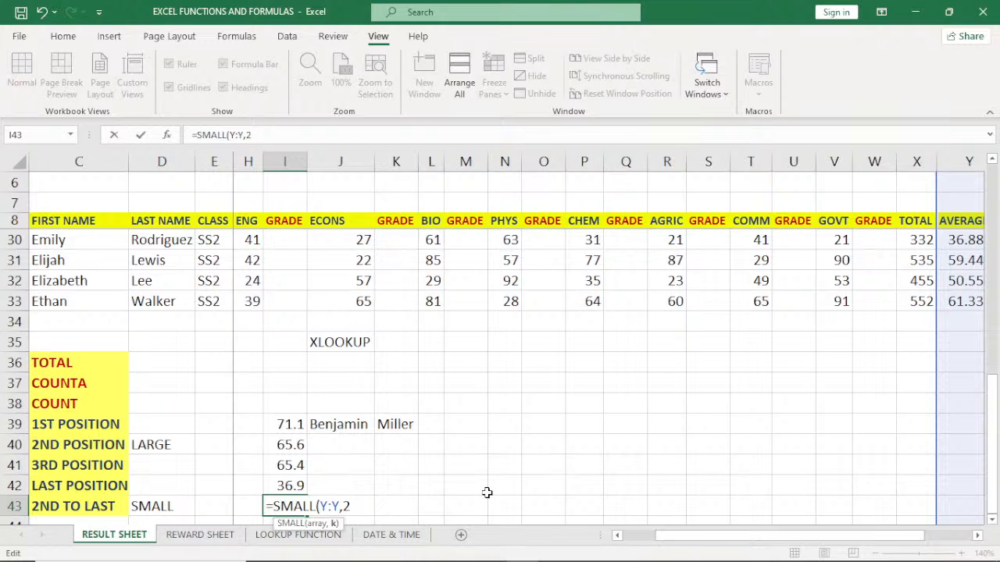
key("Return")
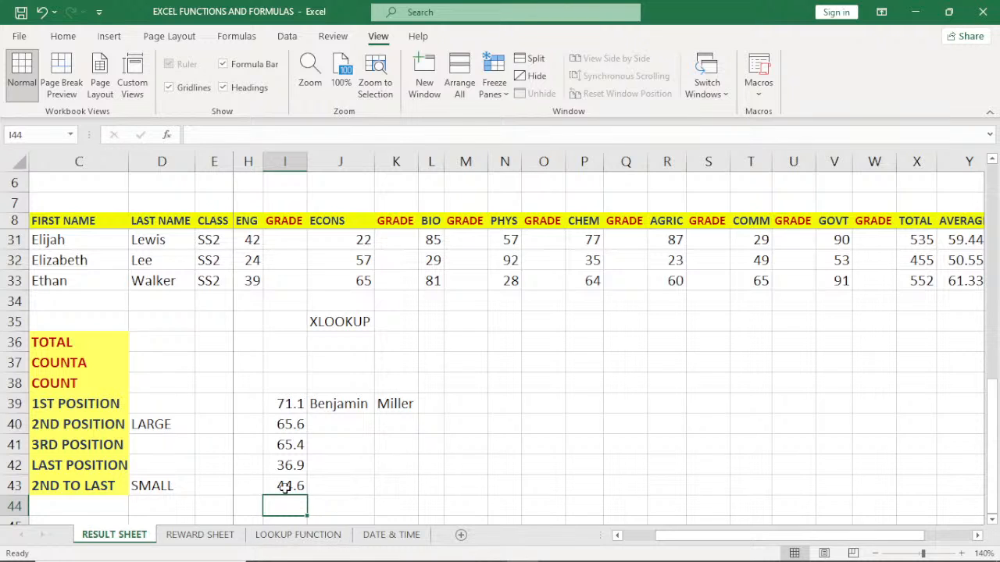
left_click_drag(995, 448, 996, 429)
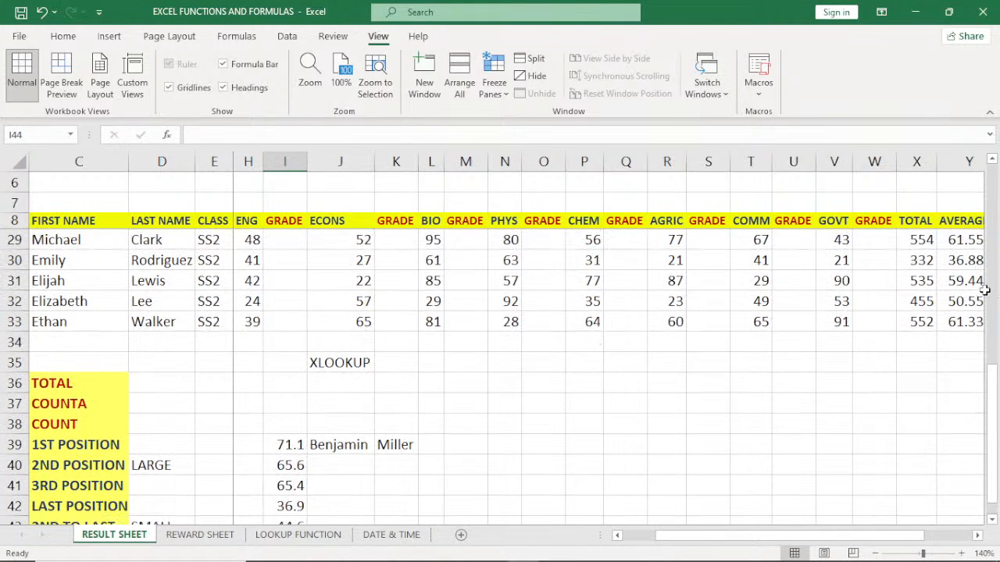
mouse_move(993, 447)
left_mouse_down()
mouse_move(996, 314)
mouse_move(998, 451)
left_mouse_up()
left_click_drag(996, 447, 997, 464)
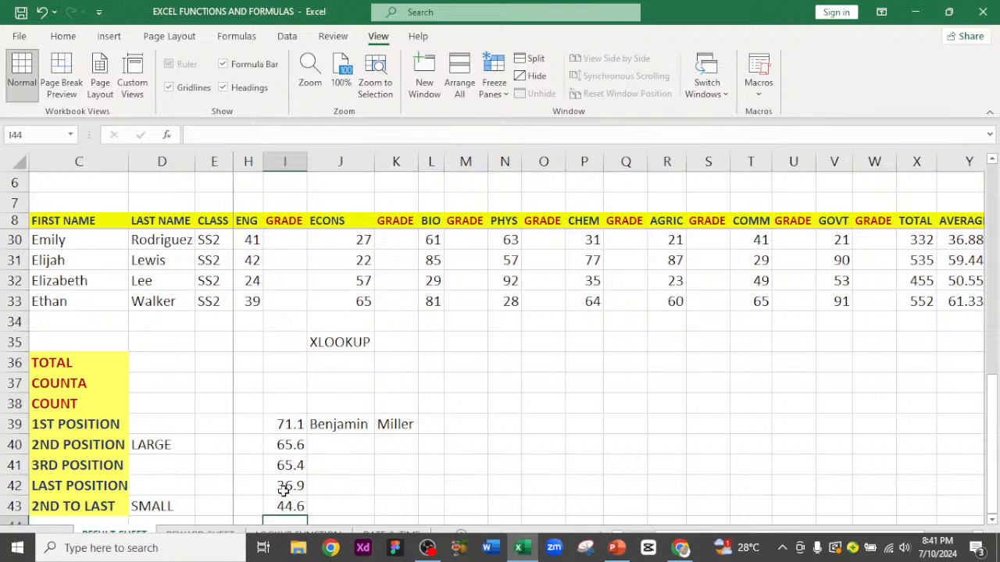
Step: Show the position averages in I39:I43 with two decimal places
left_click(286, 162)
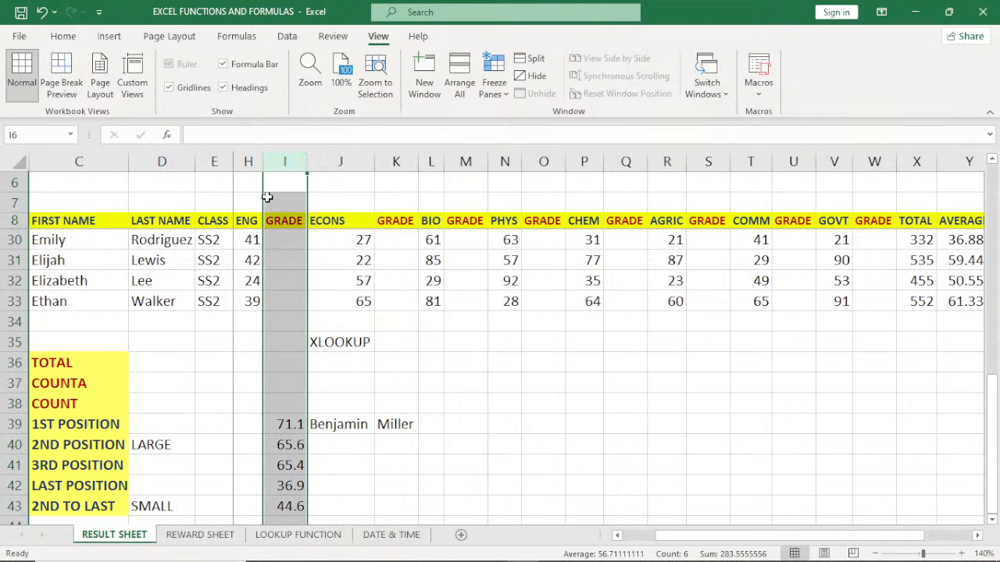
left_click(64, 36)
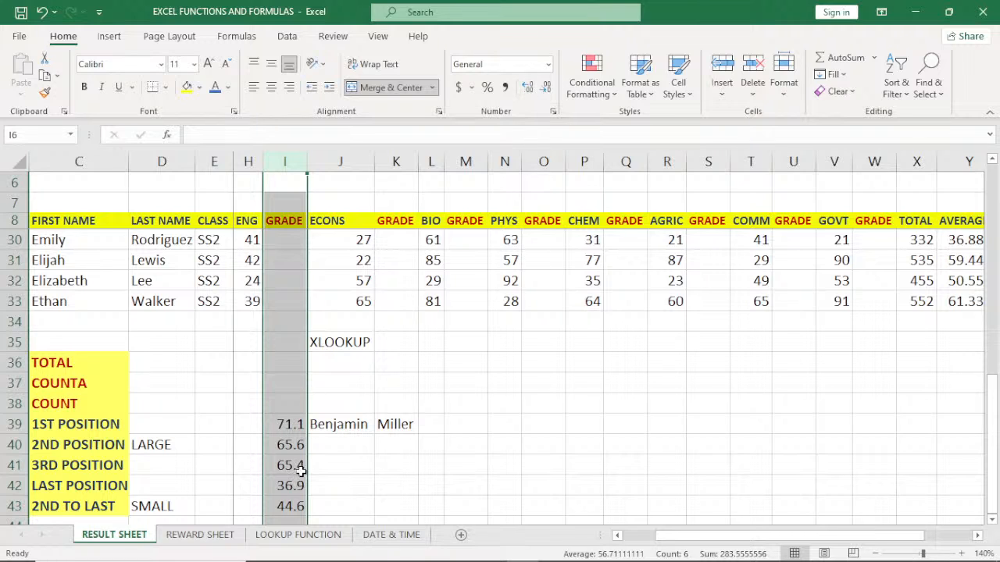
left_click(291, 507)
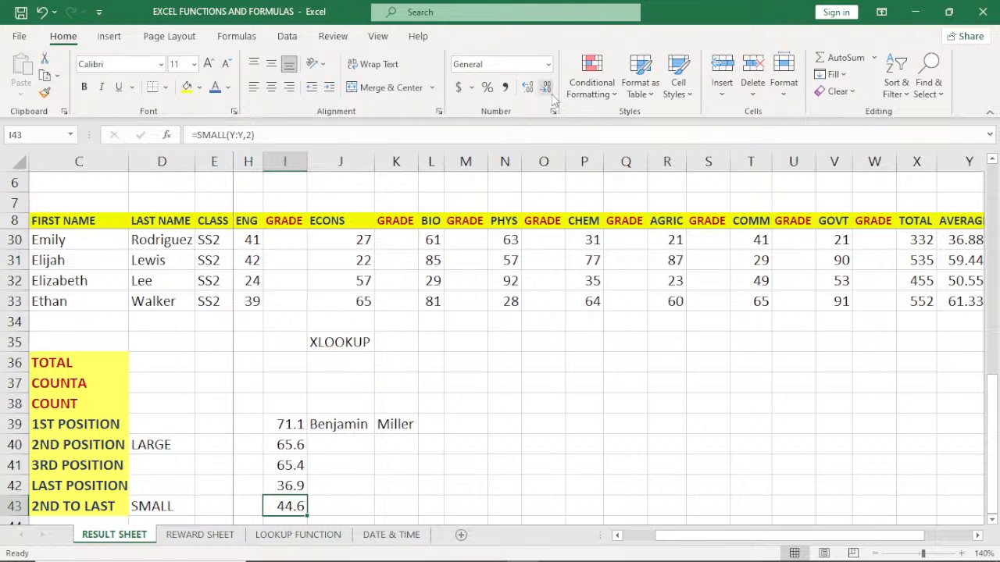
left_click(528, 87)
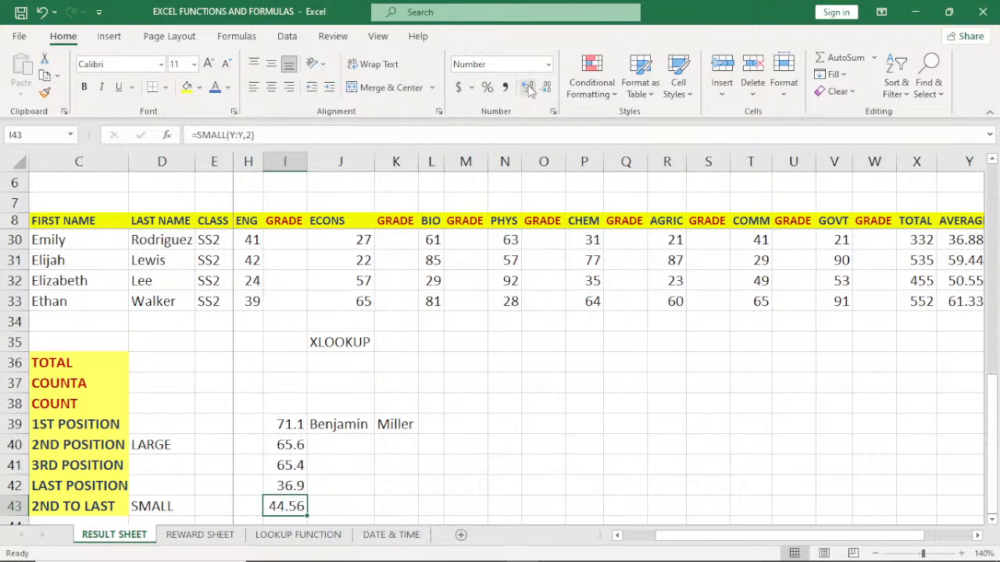
left_click(289, 486)
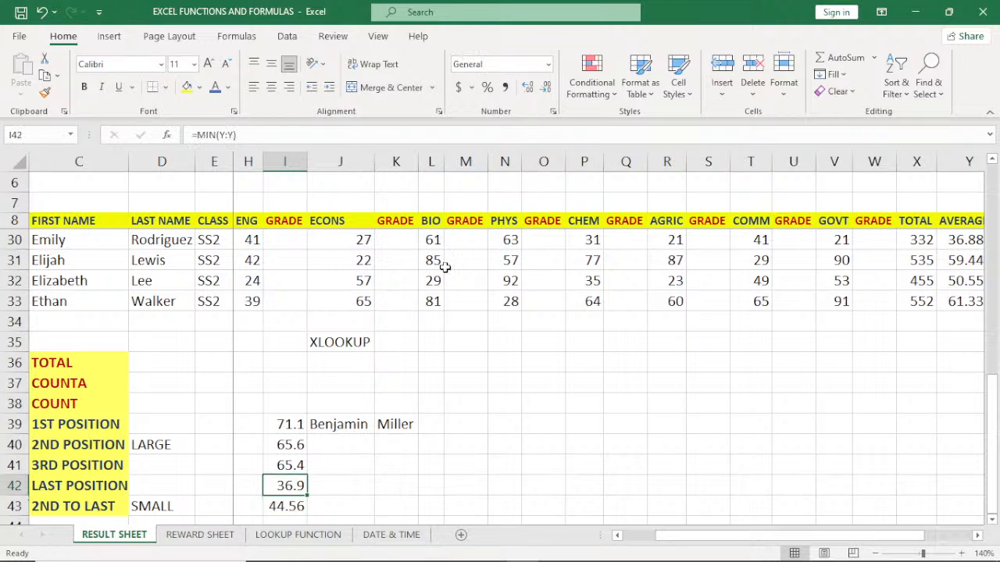
left_click(528, 88)
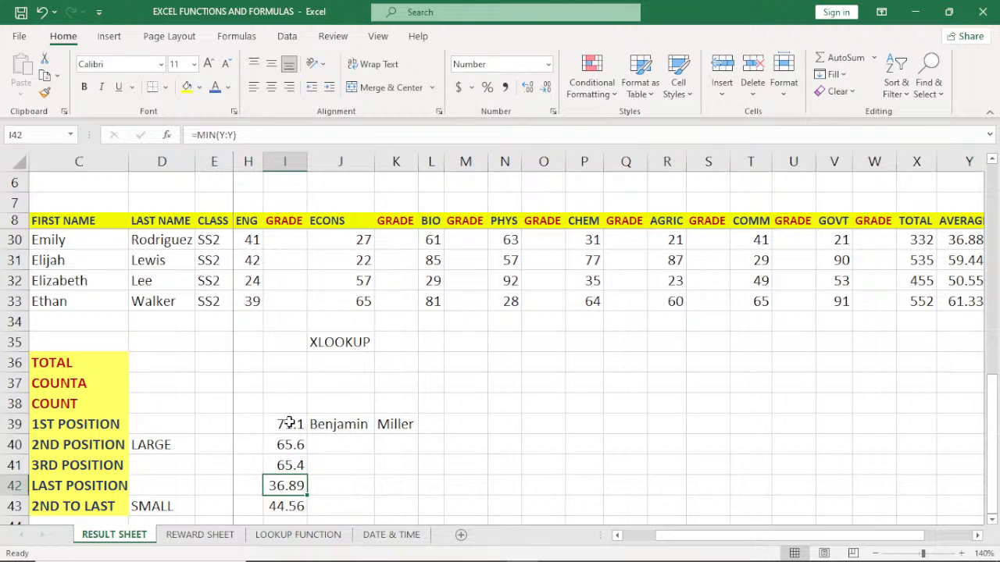
left_click_drag(285, 422, 289, 458)
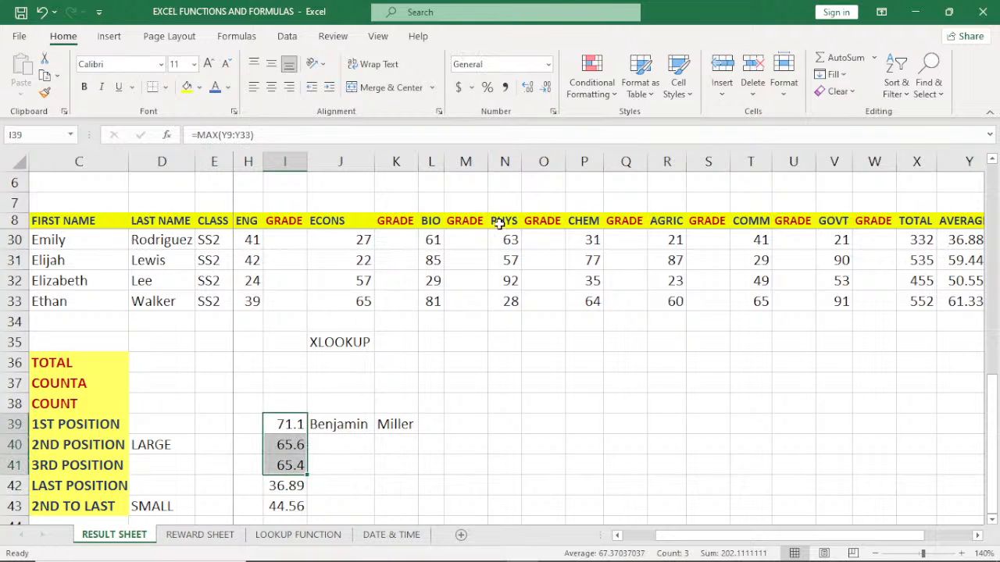
left_click(528, 87)
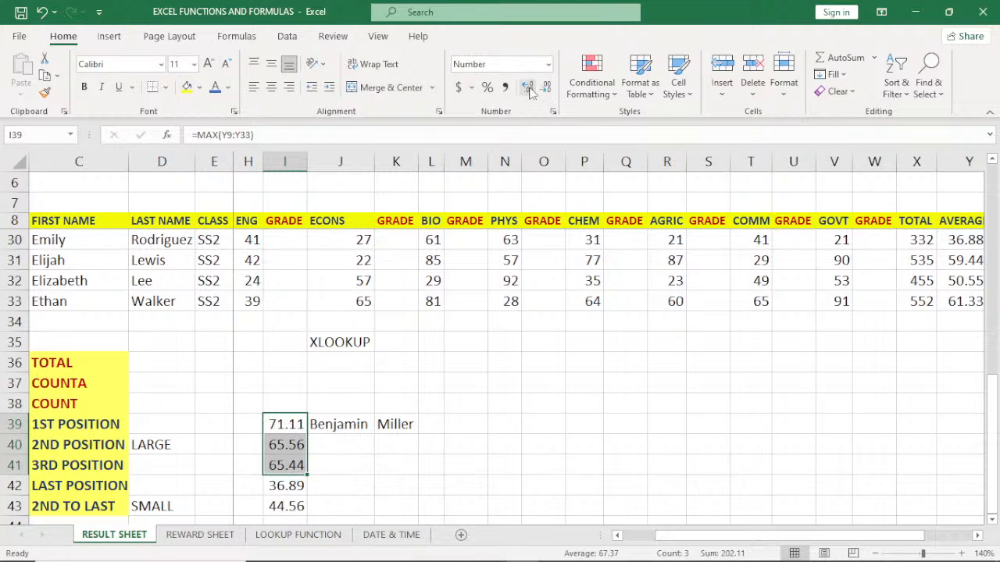
left_click(378, 464)
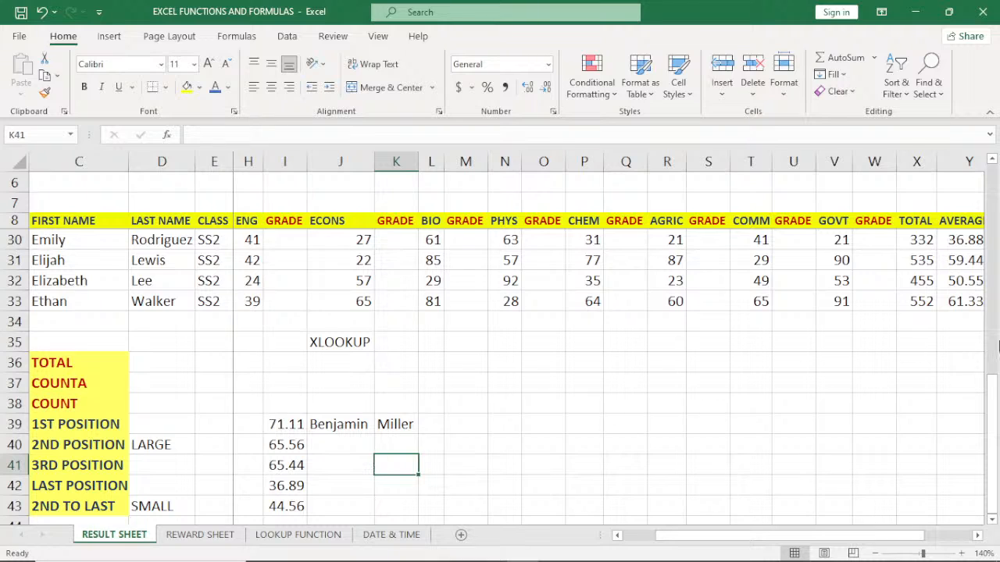
Step: Fill the XLOOKUP formula from J39 in the 1ST POSITION row down through J43 in the 2ND TO LAST row
left_click_drag(993, 397, 992, 405)
left_click(160, 444)
left_click(160, 466)
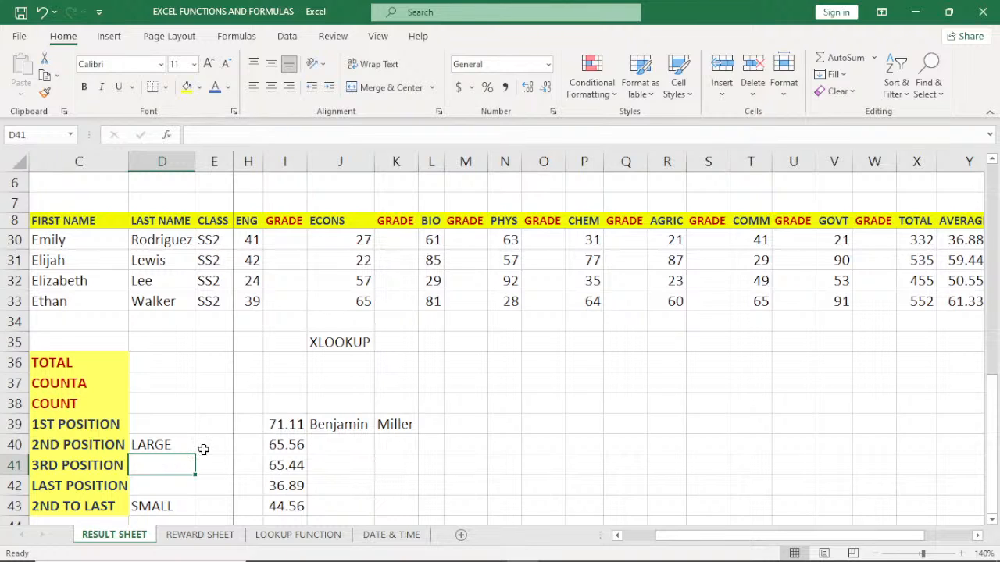
left_click(344, 422)
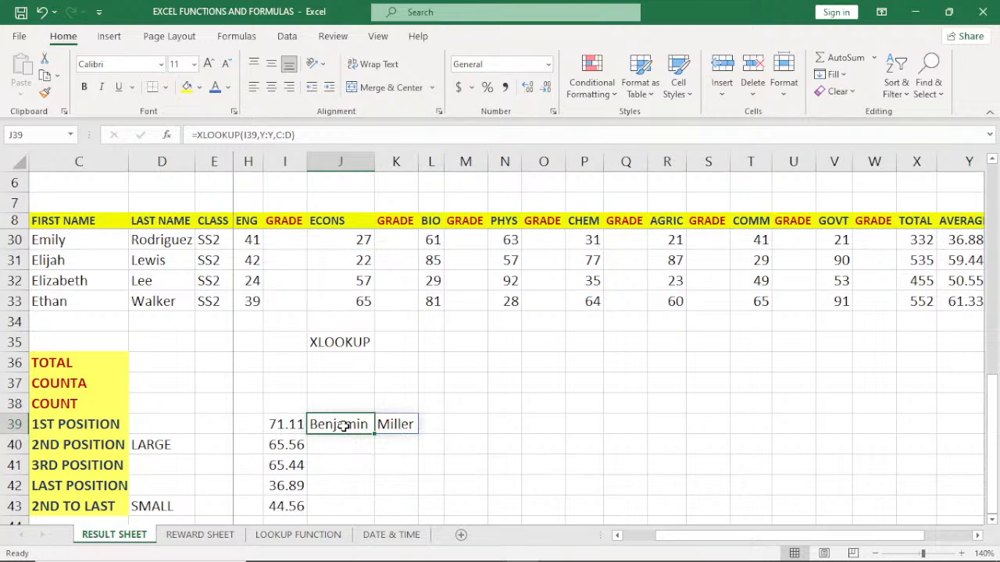
left_click_drag(380, 425, 420, 513)
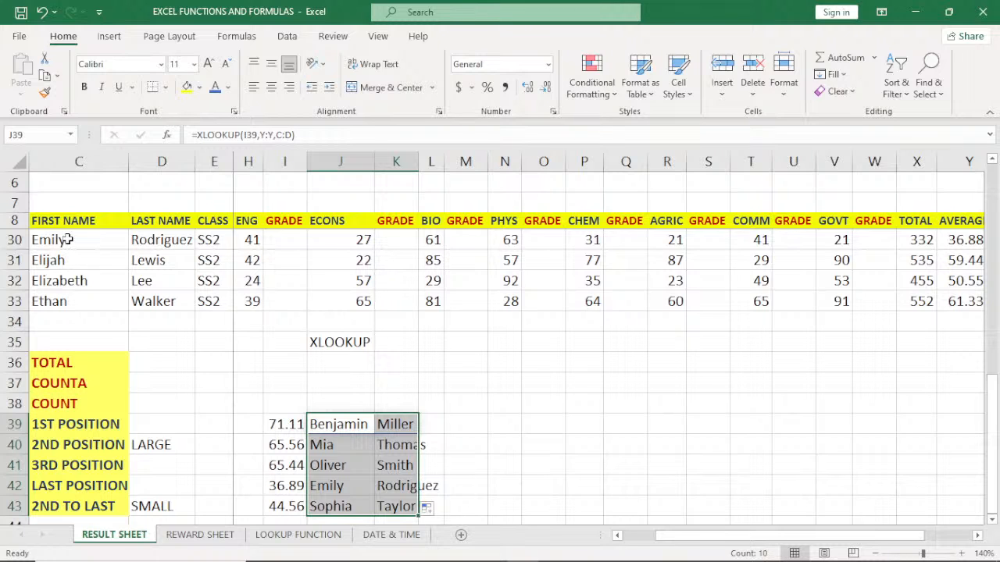
Step: Check the looked-up names in the LAST POSITION and 2ND TO LAST rows against the matching students' rows and AVERAGE scores
left_click(15, 240)
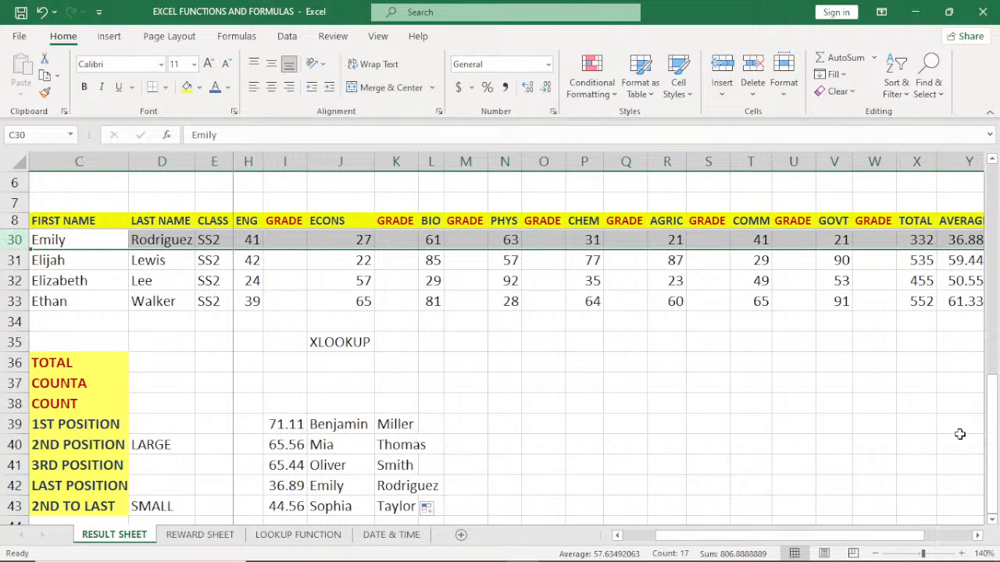
mouse_move(996, 442)
left_mouse_down()
mouse_move(998, 380)
mouse_move(998, 456)
left_mouse_up()
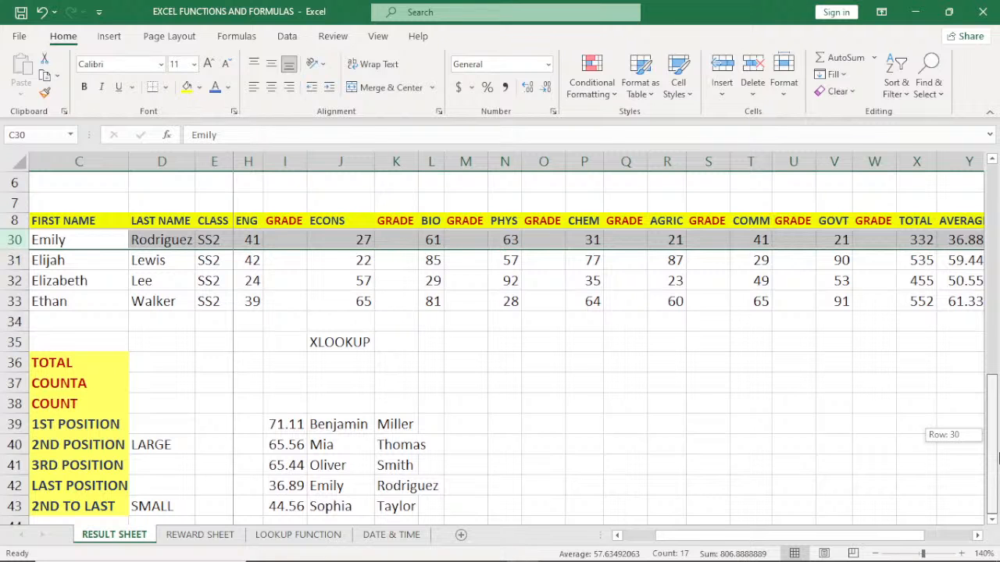
left_click_drag(997, 457, 998, 303)
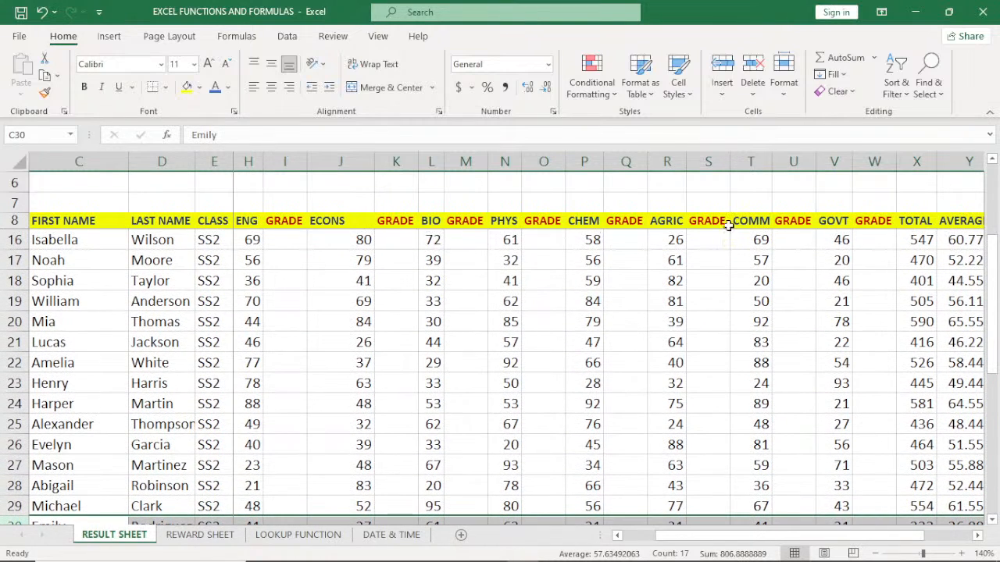
left_click(14, 281)
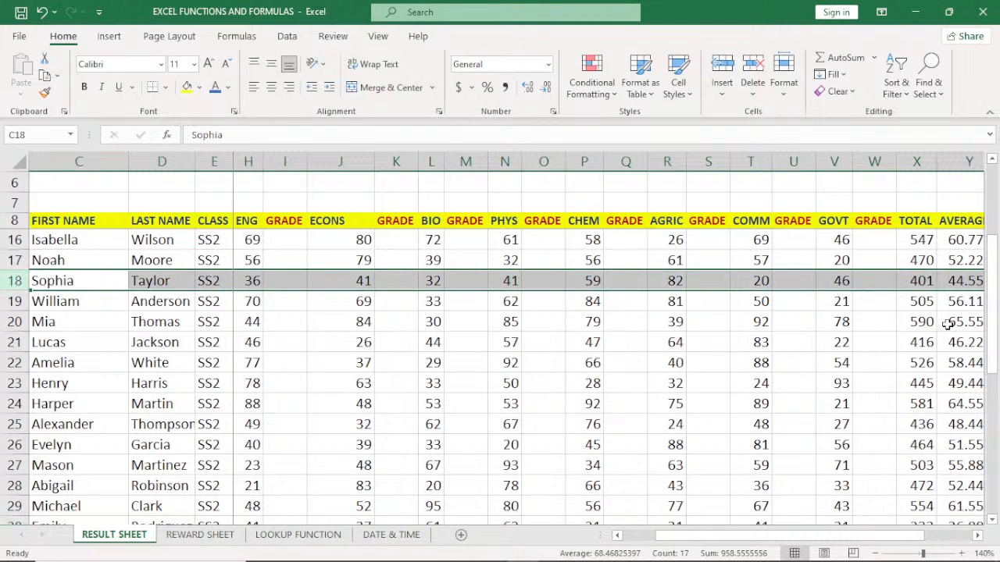
left_click_drag(997, 322, 997, 464)
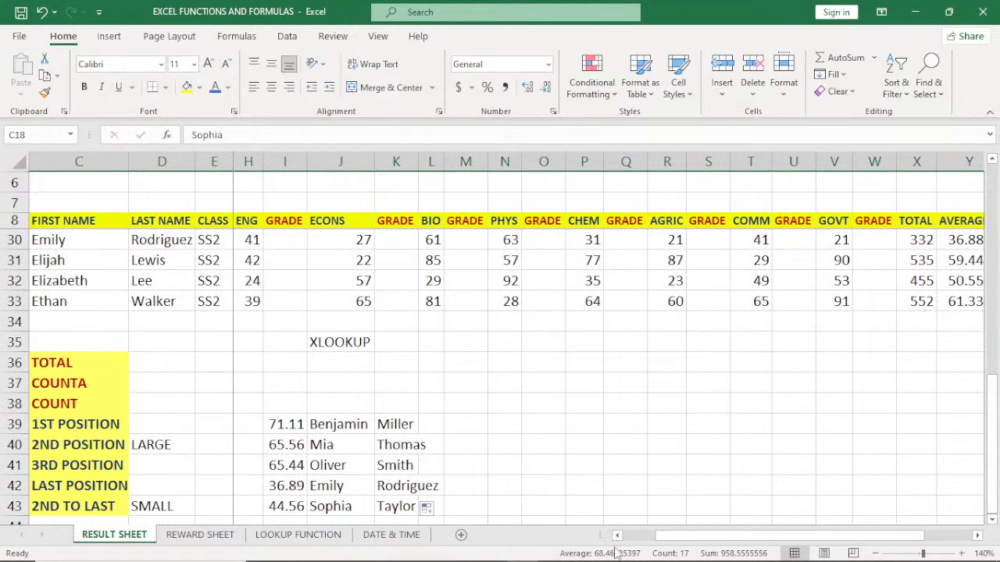
Step: Inspect the arguments of the copied XLOOKUP formula in J43 of the 2ND TO LAST row
double_click(330, 507)
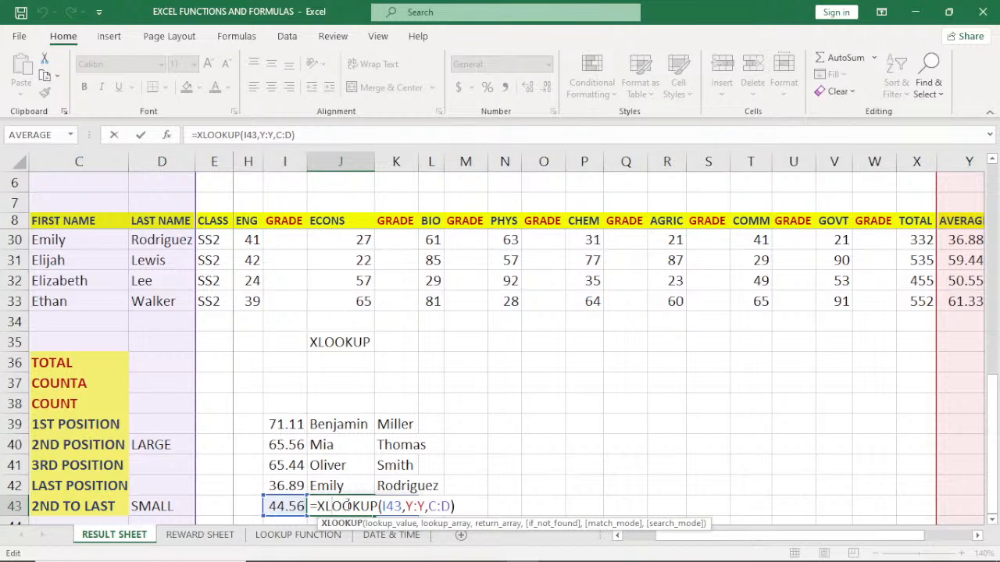
left_click_drag(995, 426, 996, 432)
key("Return")
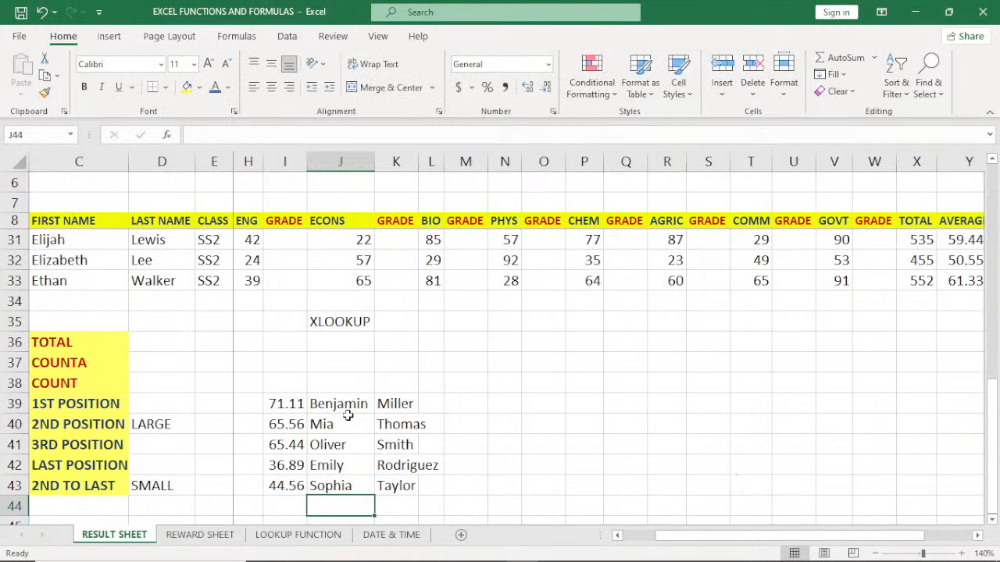
Step: Replace the lookup array in the 1ST POSITION row's XLOOKUP formula in J39 with the student averages Y9:Y33
left_click(371, 406)
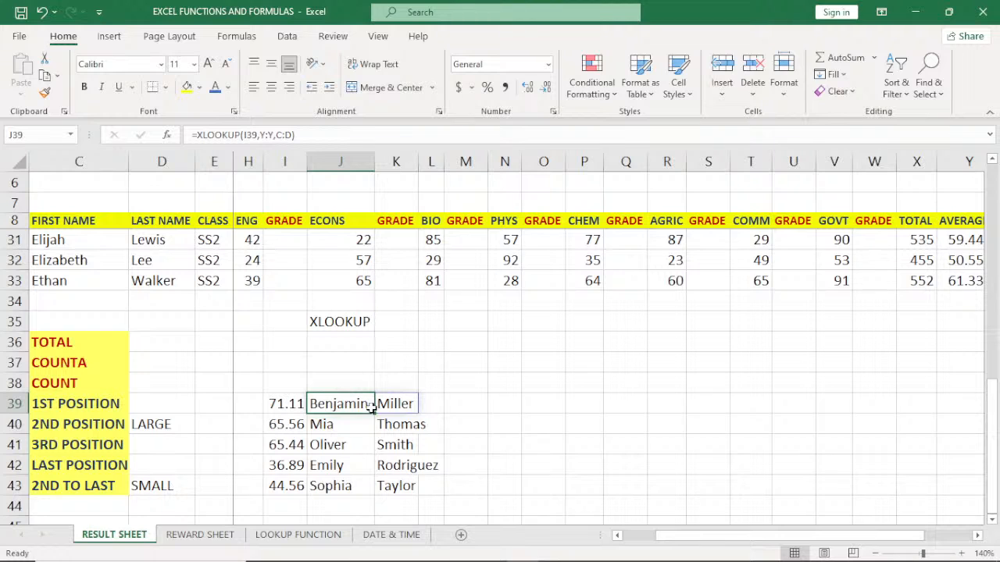
double_click(348, 406)
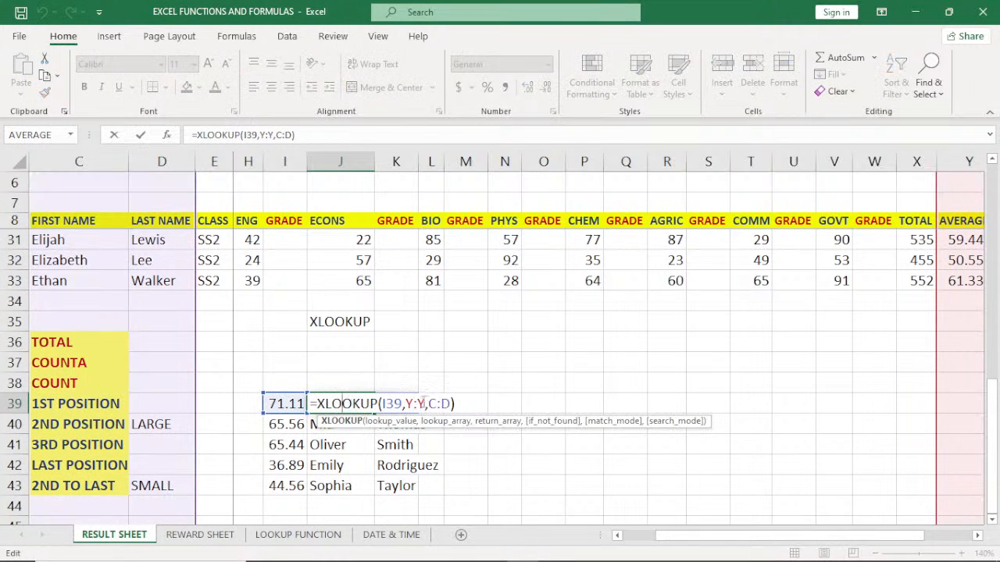
left_click(426, 403)
key("BackSpace")
key("BackSpace")
key("BackSpace")
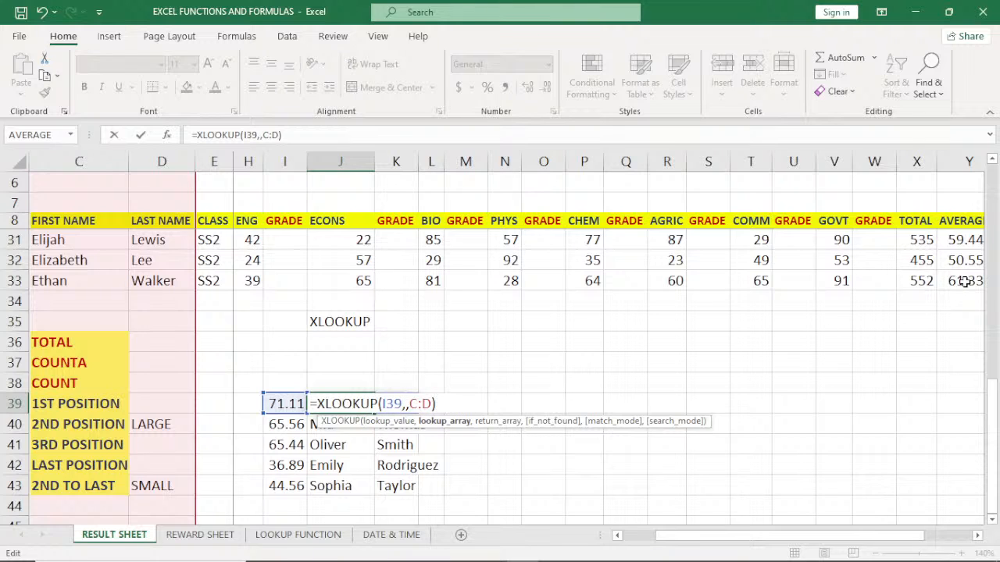
left_click_drag(965, 281, 969, 238)
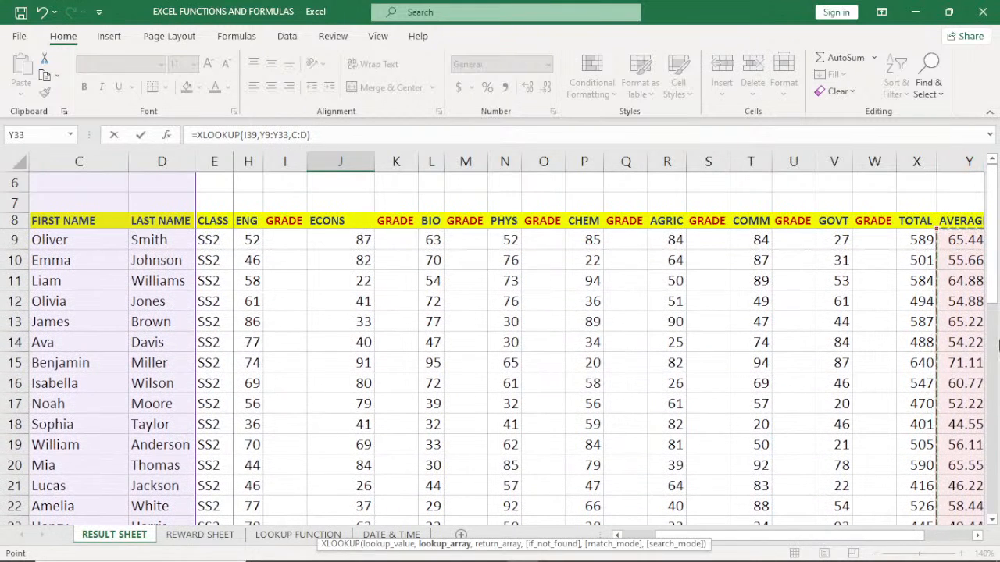
left_click_drag(995, 272, 996, 472)
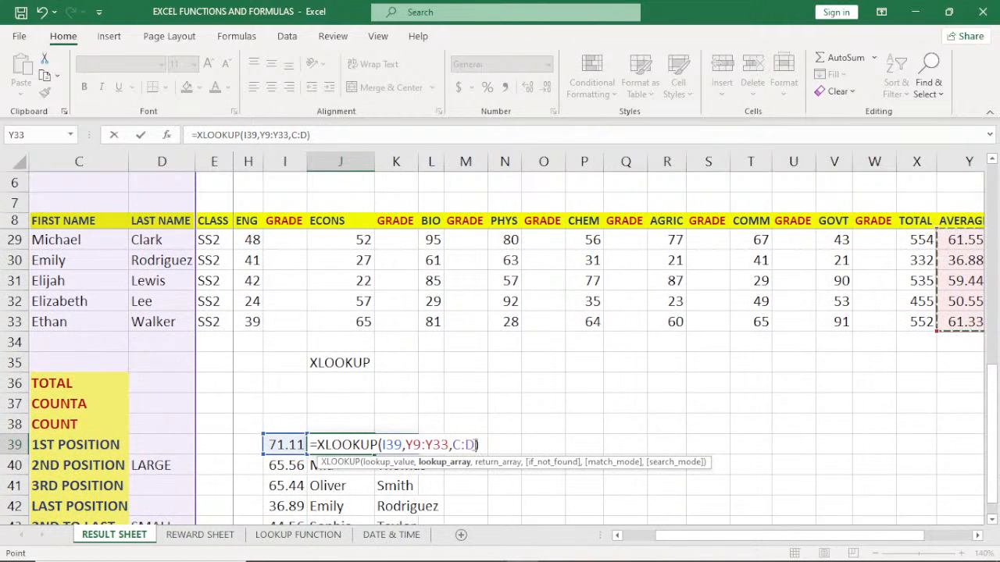
Step: Set the return array of J39's XLOOKUP to the name range C9:D33 and fill the formula down through row 43
left_click_drag(473, 445, 454, 445)
key("BackSpace")
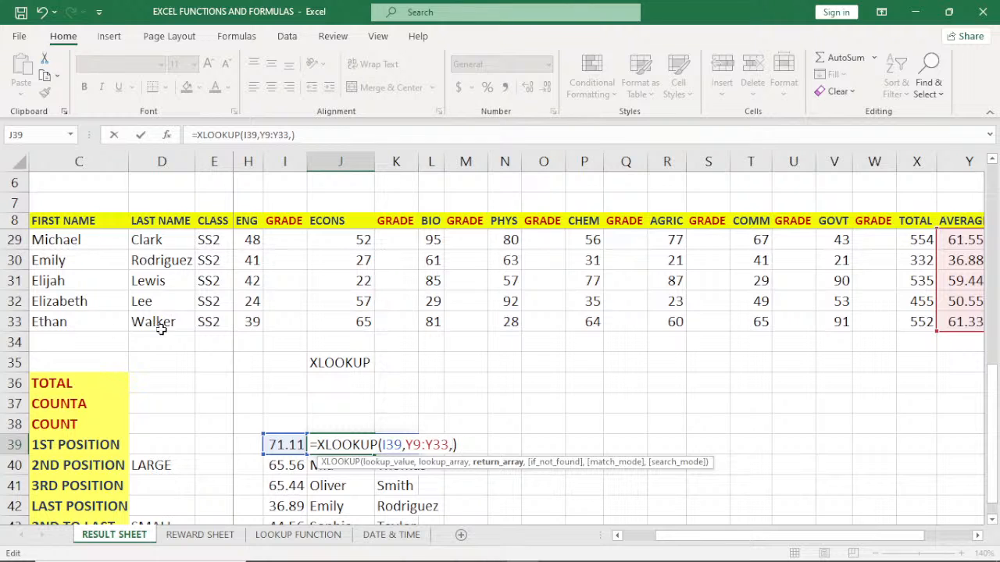
left_click_drag(164, 327, 110, 247)
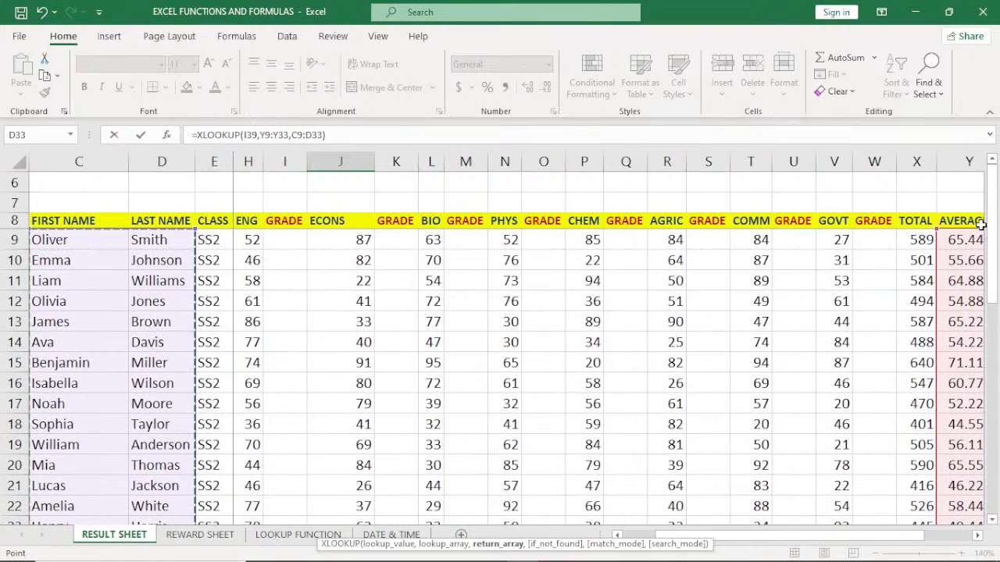
left_click_drag(996, 242, 997, 449)
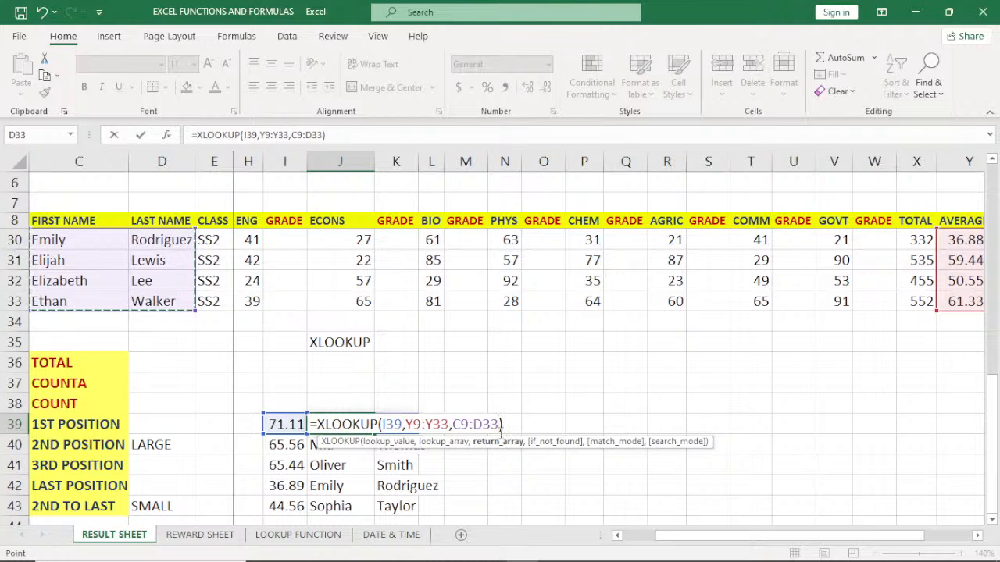
key("Return")
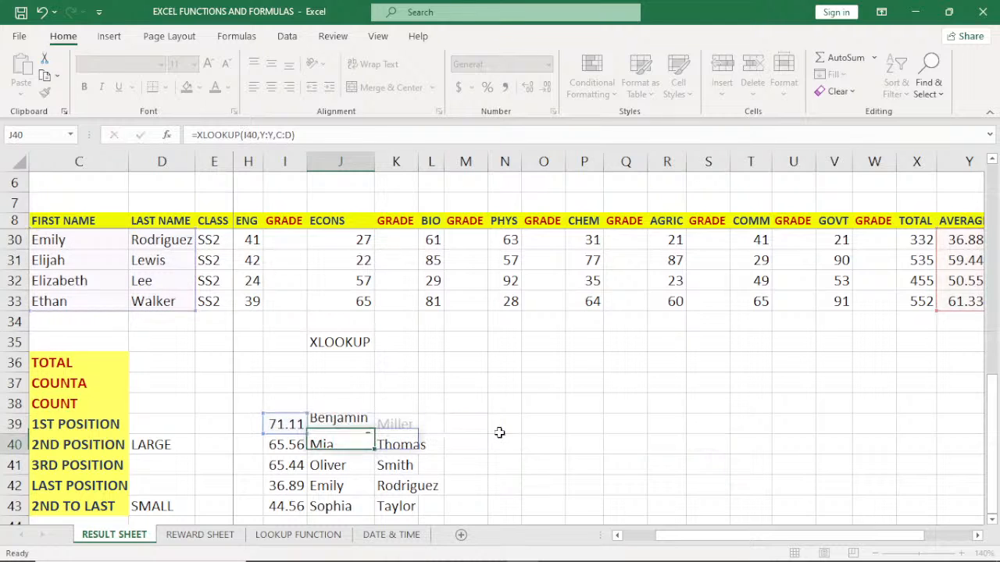
left_click(329, 424)
left_click_drag(329, 424, 426, 509)
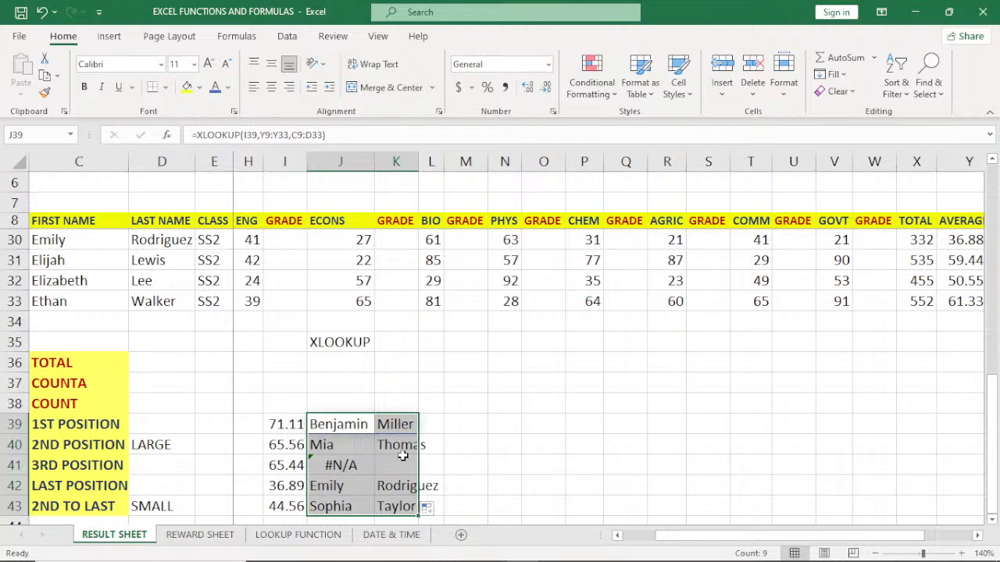
Step: Compare the lookup and return ranges of the 3RD POSITION formula in J41 with the student rows they cover
double_click(345, 465)
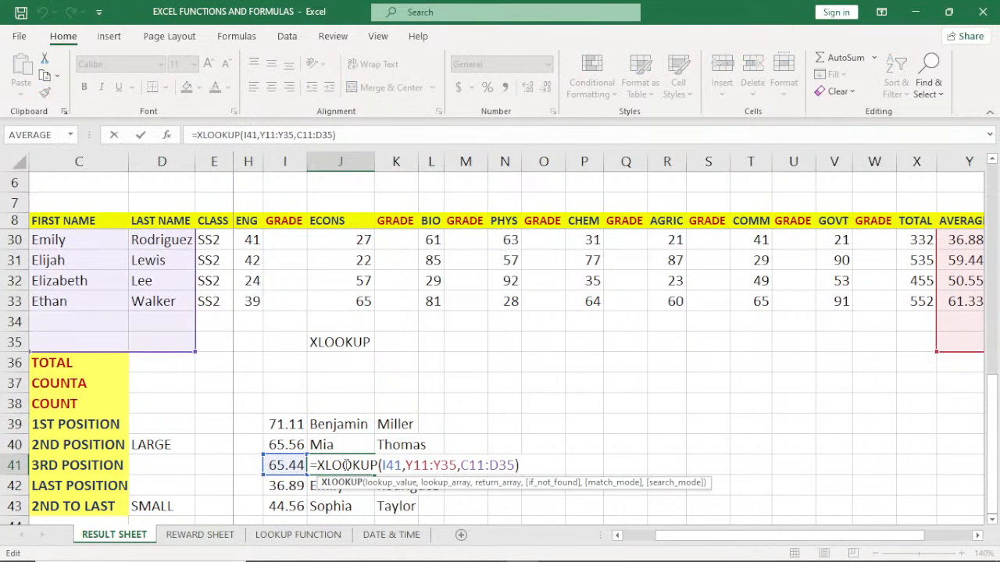
left_click_drag(992, 423, 995, 167)
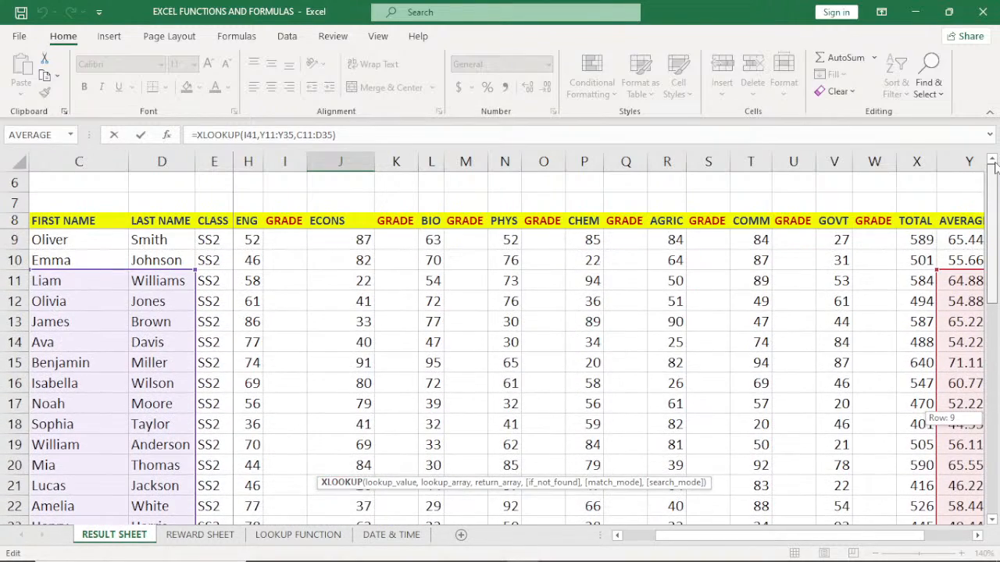
left_click_drag(997, 205, 995, 422)
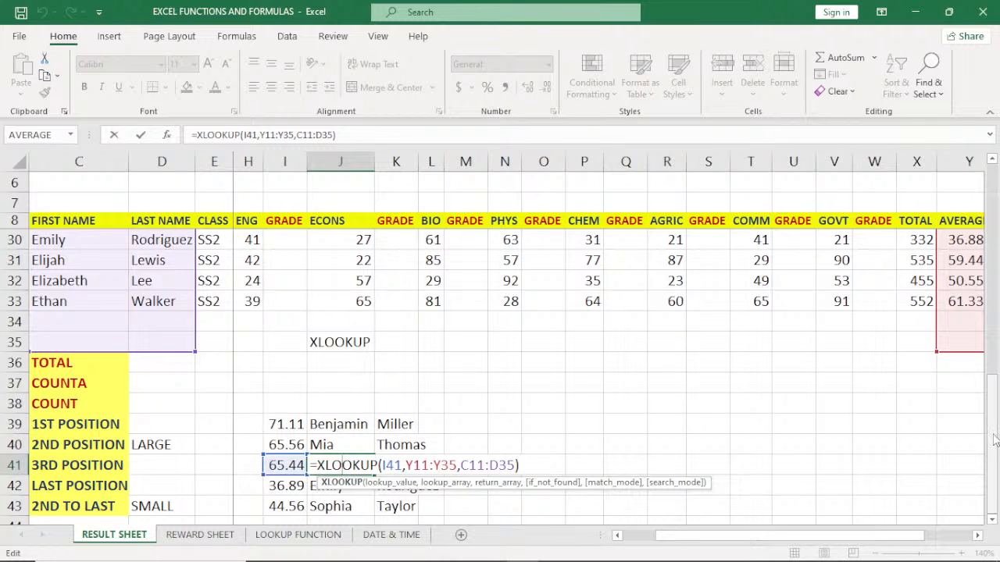
left_click_drag(996, 437, 999, 220)
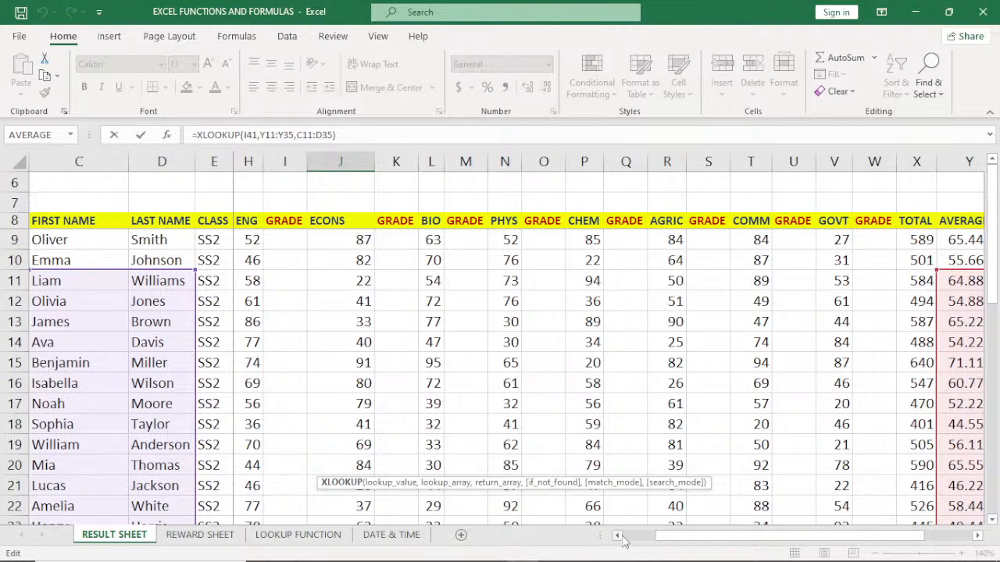
left_click_drag(992, 251, 996, 467)
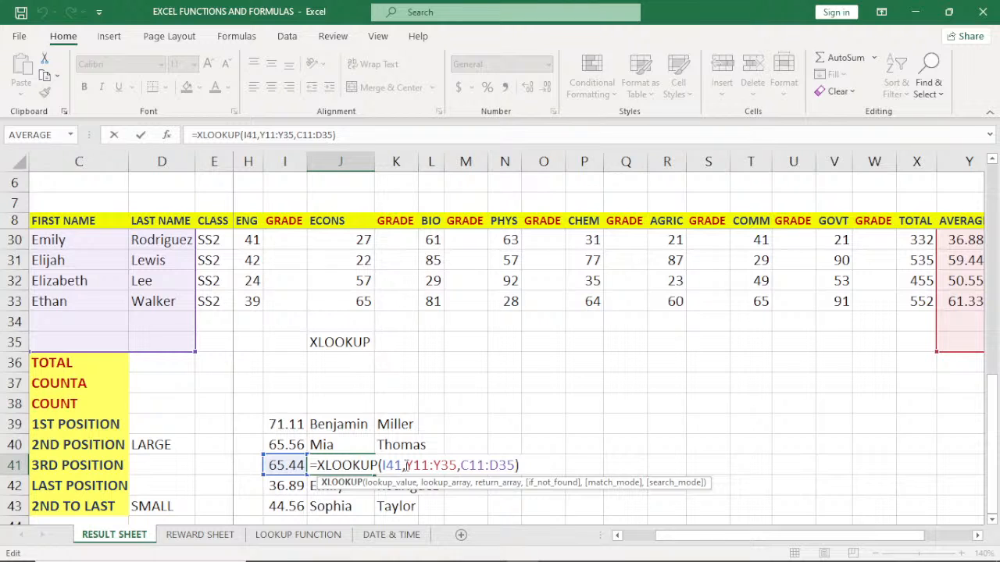
key("Return")
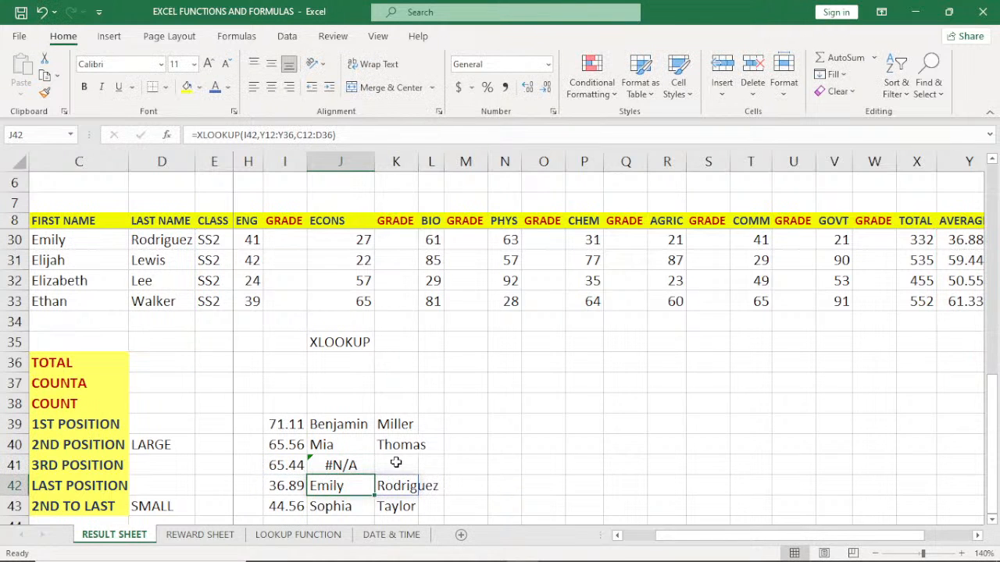
Step: Make the XLOOKUP ranges in J39 absolute as $Y$9:$Y$33 and $C$9:$D$33, and refill the formula down through row 43
double_click(368, 428)
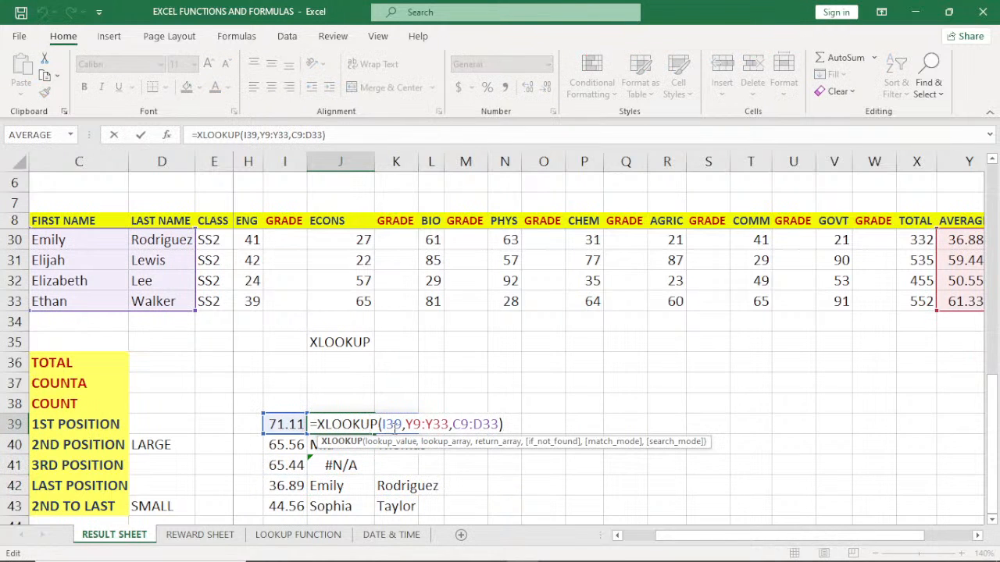
left_click(414, 424)
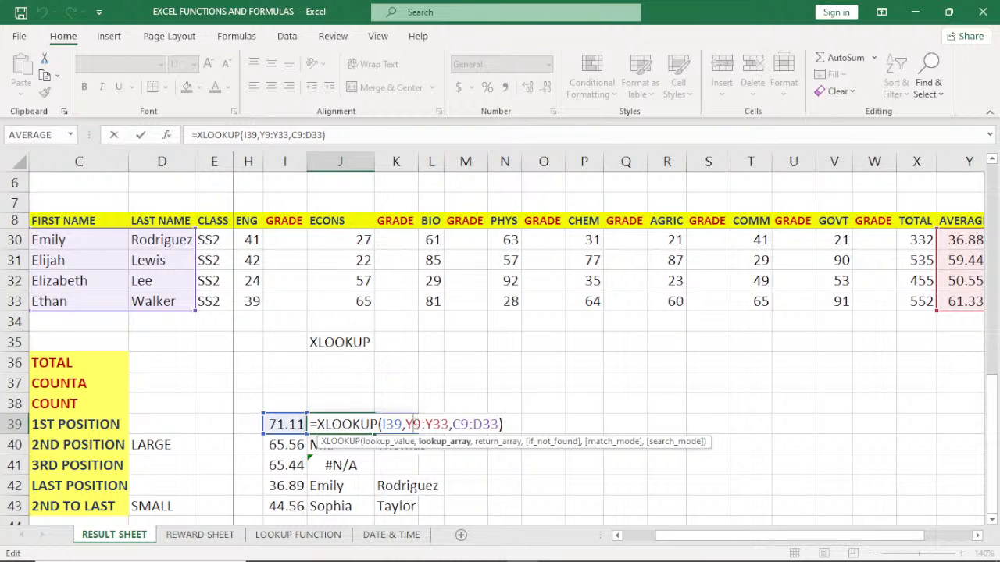
key("F4")
left_click(451, 425)
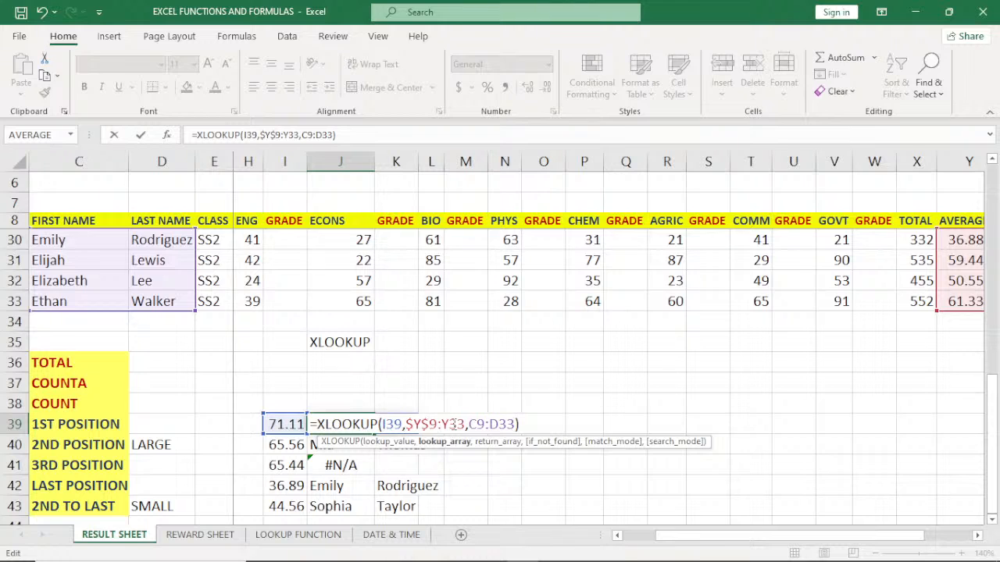
key("F4")
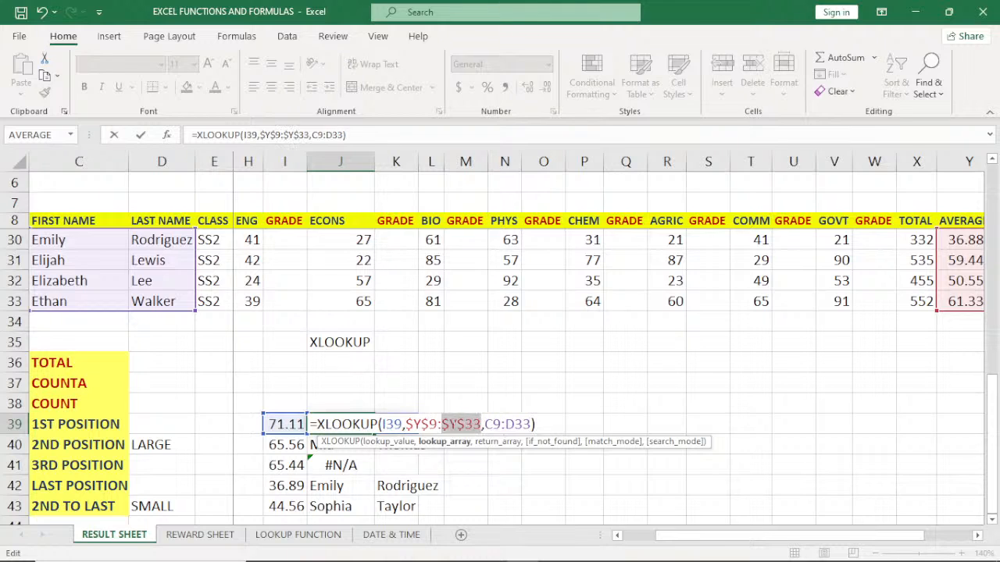
left_click_drag(486, 424, 533, 424)
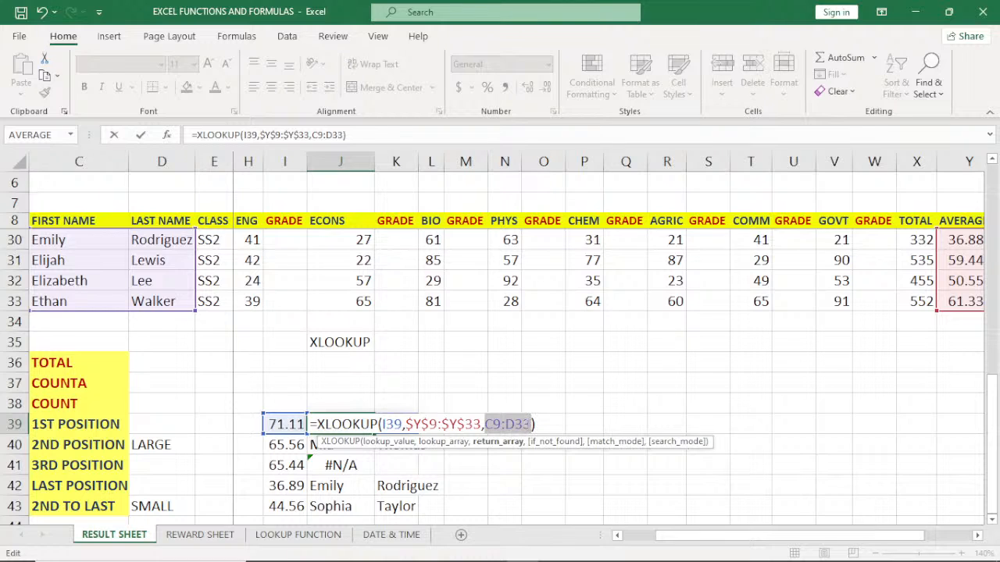
key("F4")
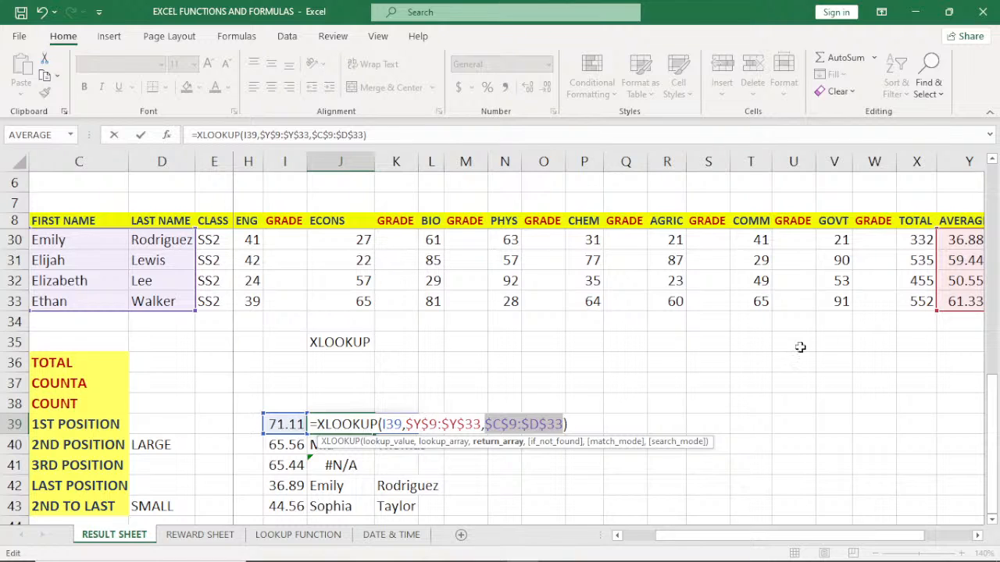
key("Return")
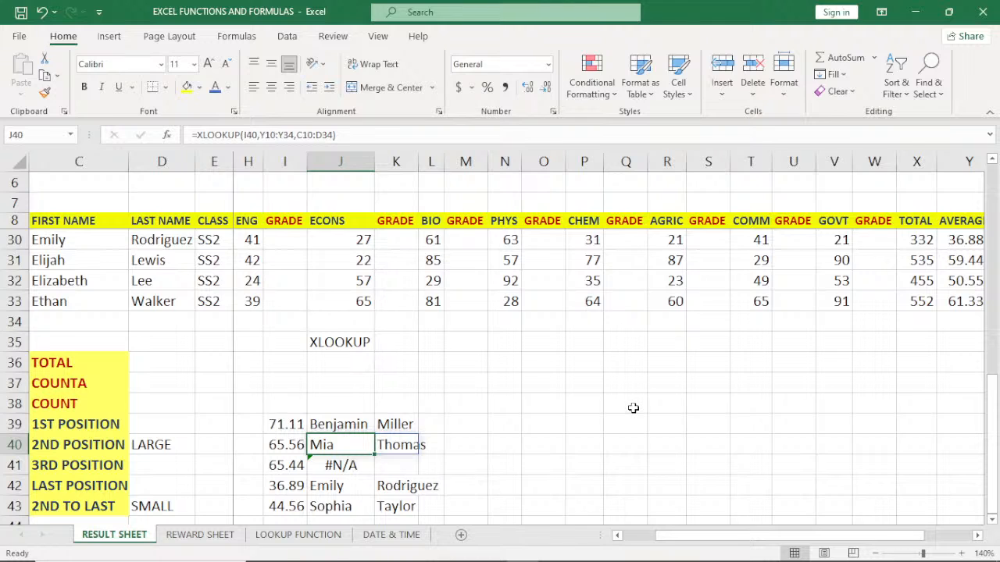
left_click_drag(338, 426, 424, 520)
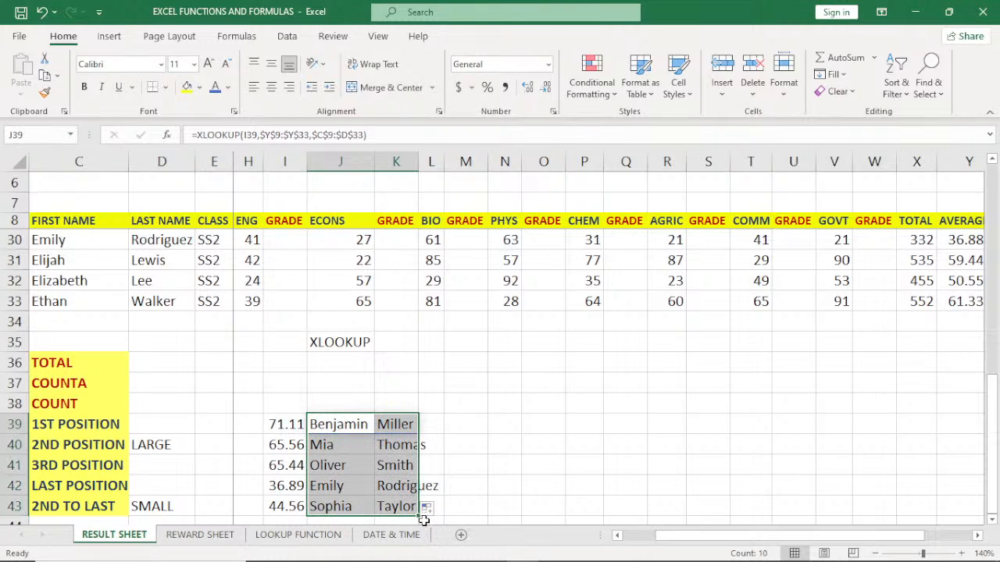
Step: Inspect the absolute ranges in the XLOOKUP formulas of the 3RD POSITION and 1ST POSITION rows
double_click(333, 464)
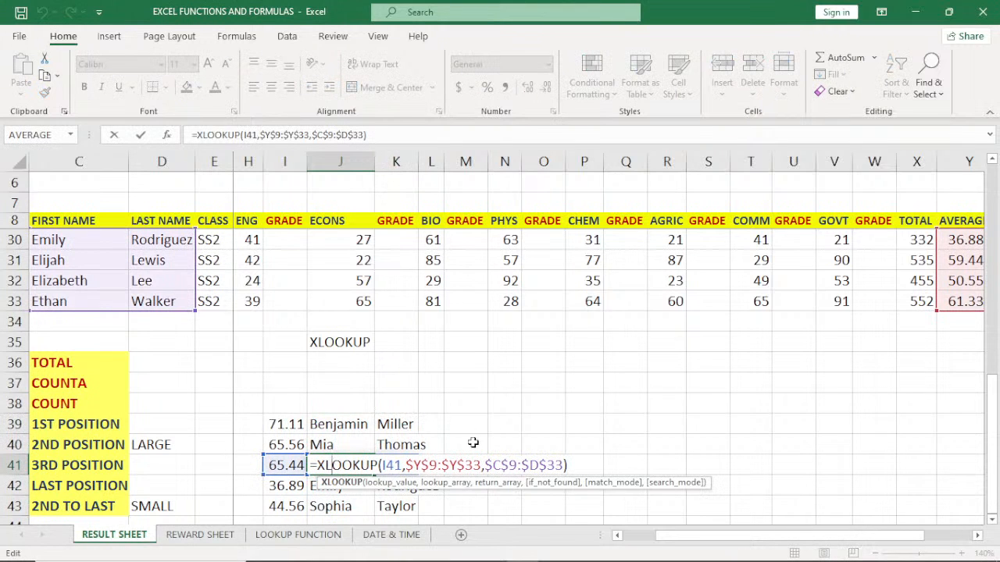
key("Return")
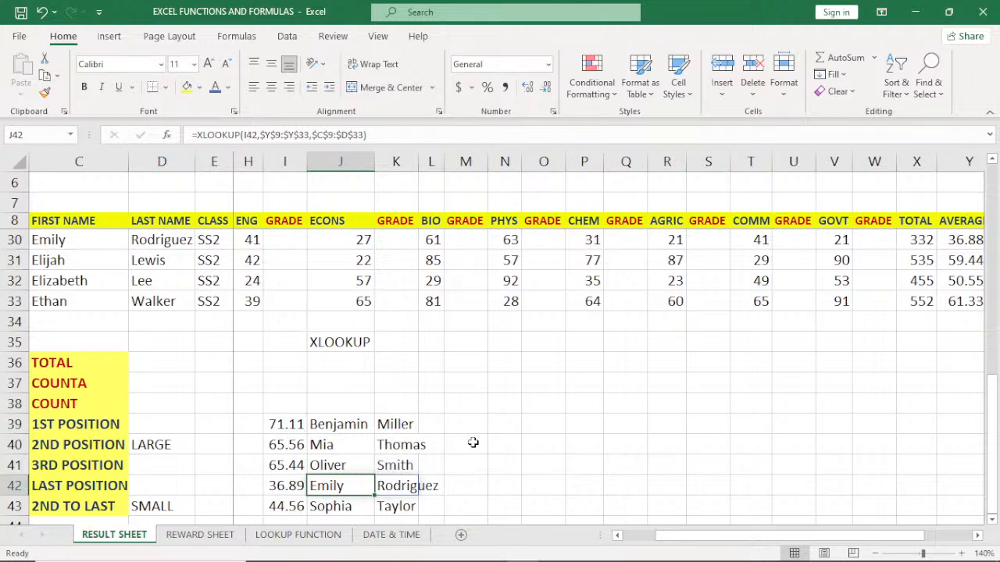
left_click(354, 423)
double_click(355, 423)
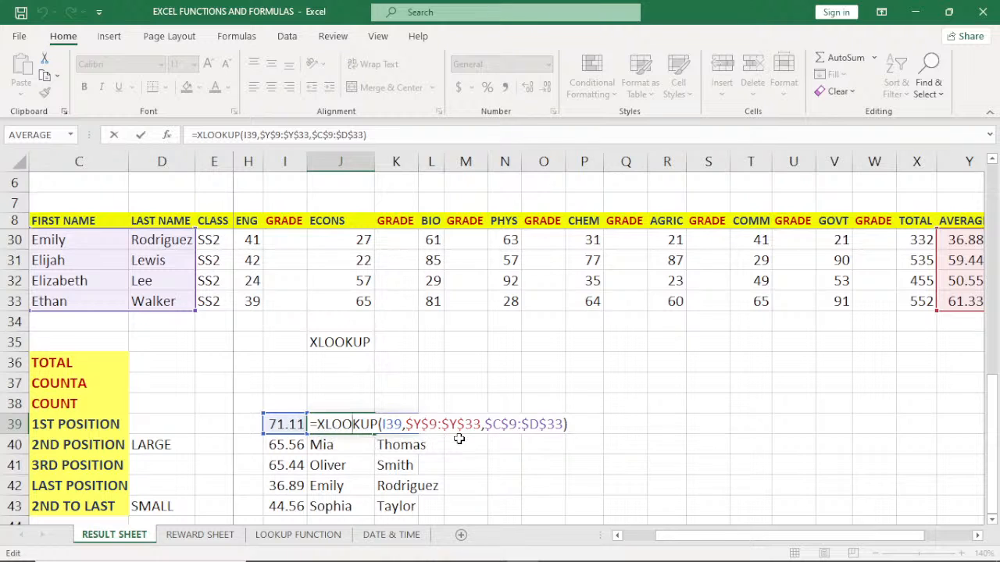
key("Return")
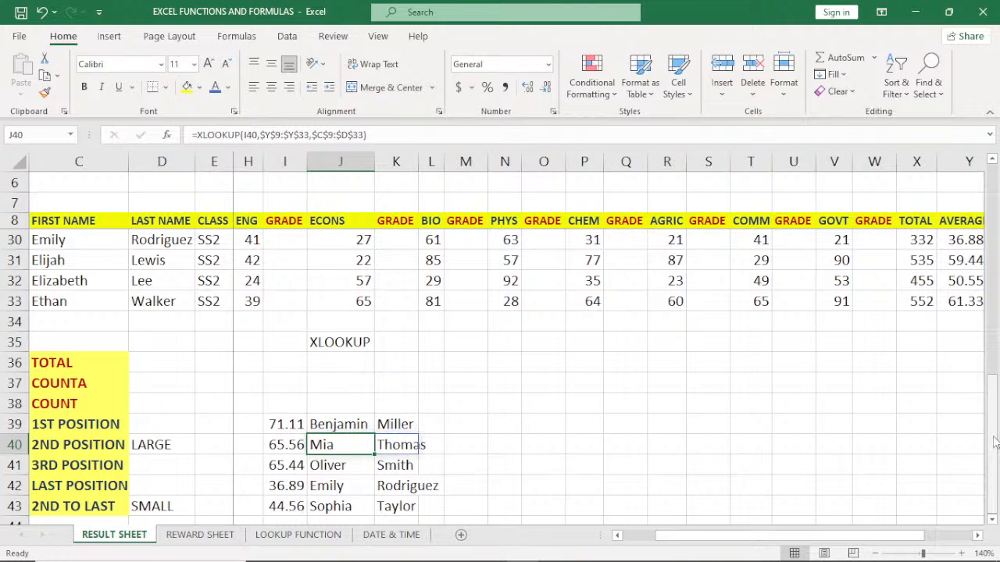
Step: Enter the label NESTED IF in G6 above the GRADE column for MATH
left_click_drag(699, 537, 647, 545)
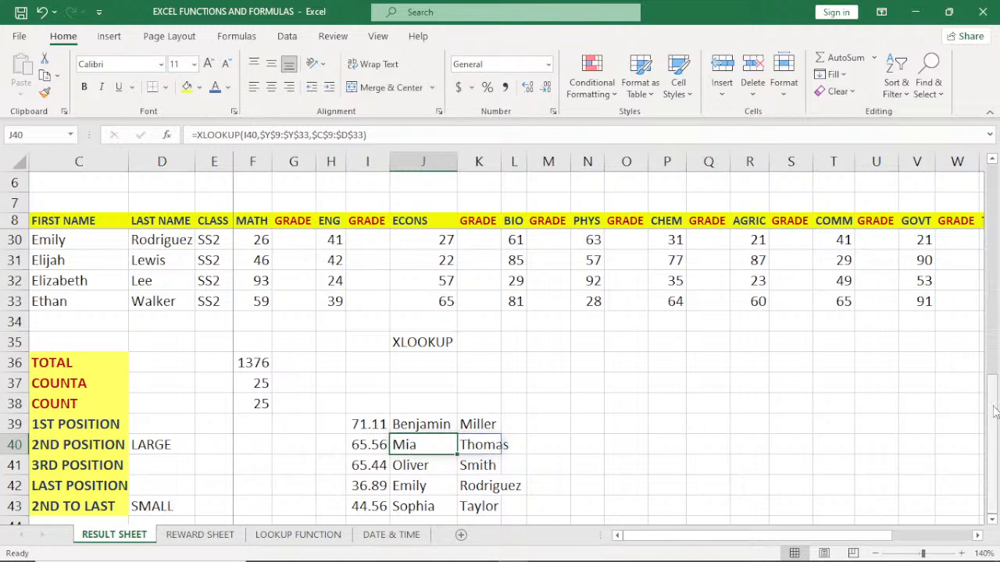
left_click_drag(996, 412, 997, 251)
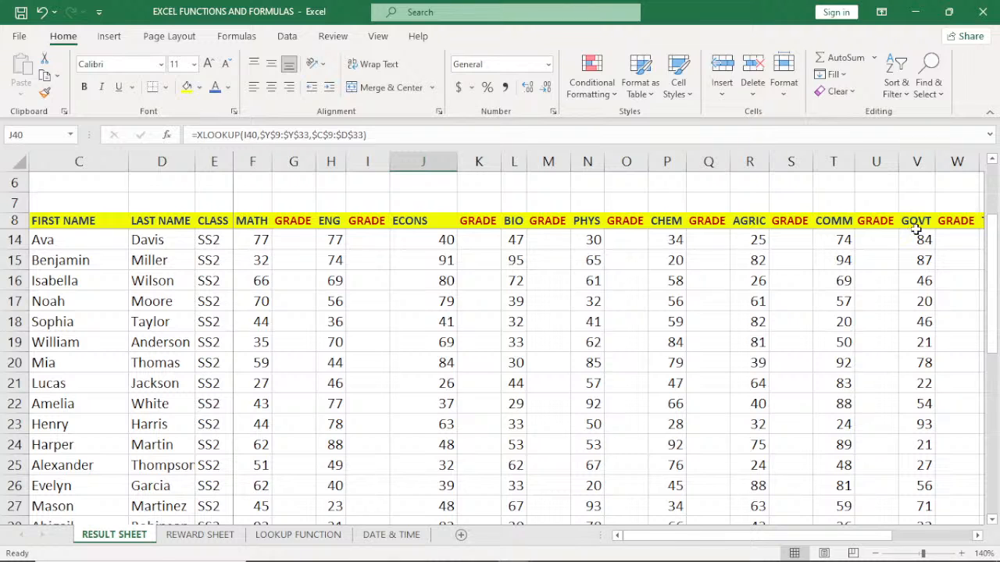
left_click(994, 161)
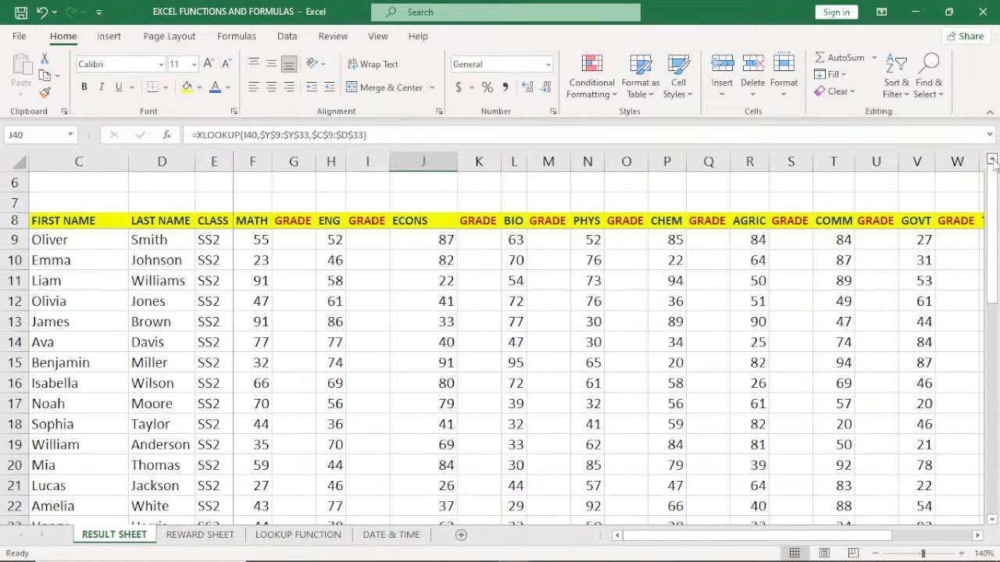
left_click(303, 240)
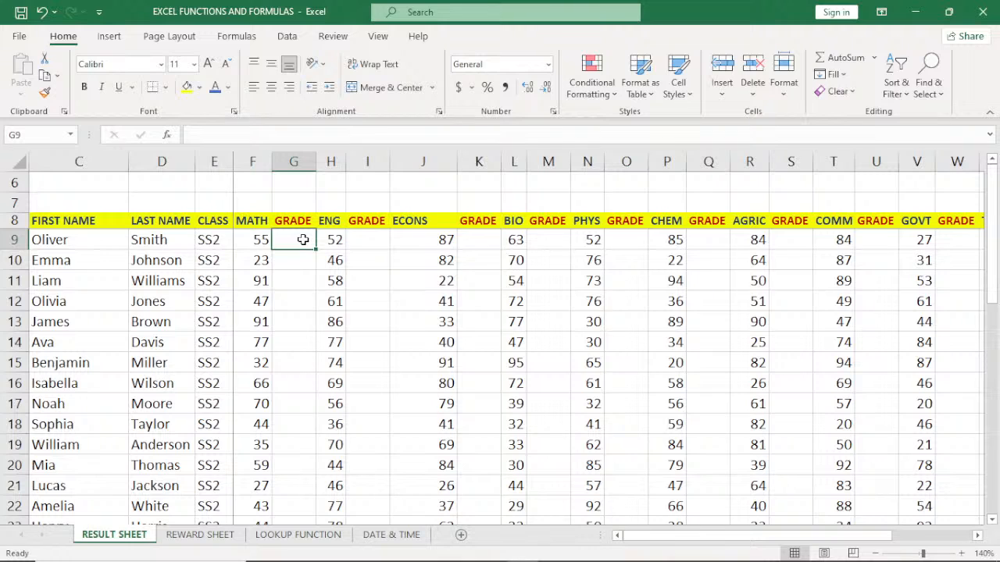
left_click(297, 183)
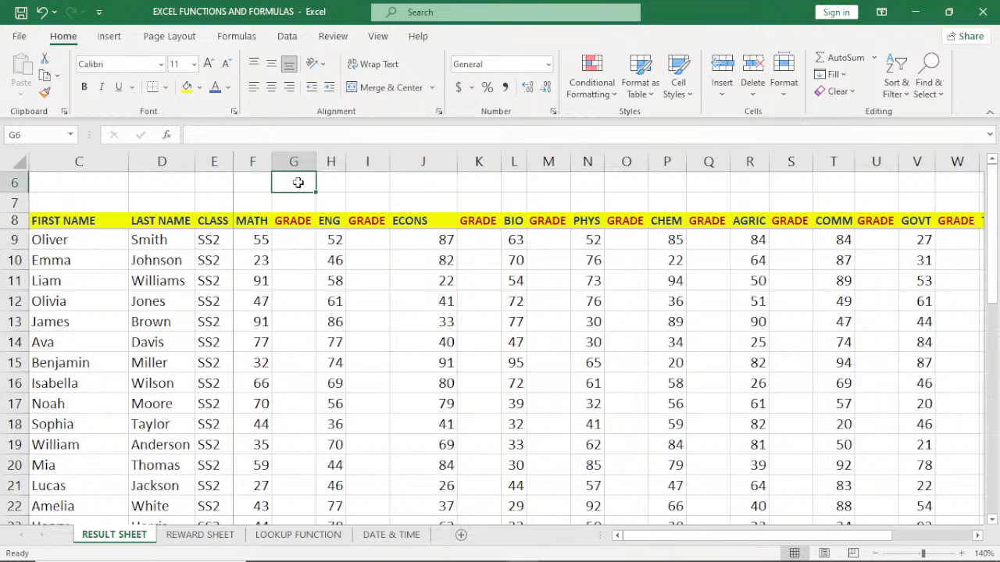
type("NEX")
key("BackSpace")
type("STED IF")
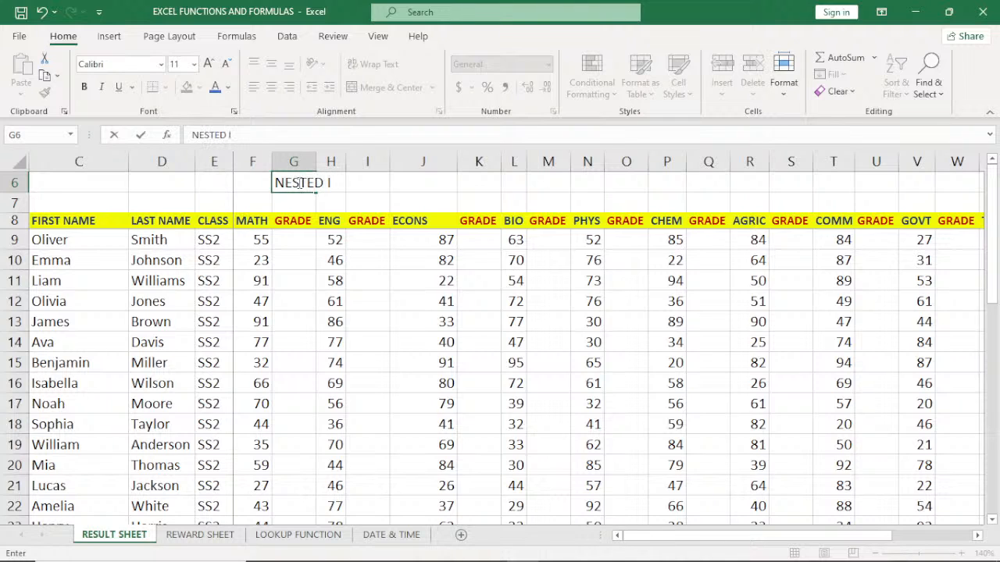
key("Tab")
key("Tab")
key("Tab")
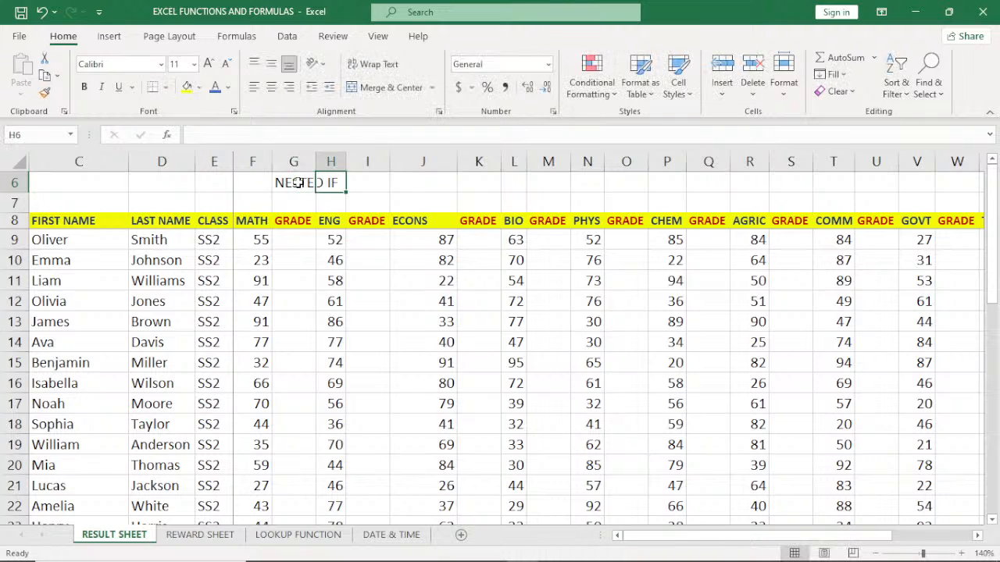
Step: Label J6 as IFS, and begin the MATH grade formula in G9 with an IF returning "A" when F9>=70
type("IFS")
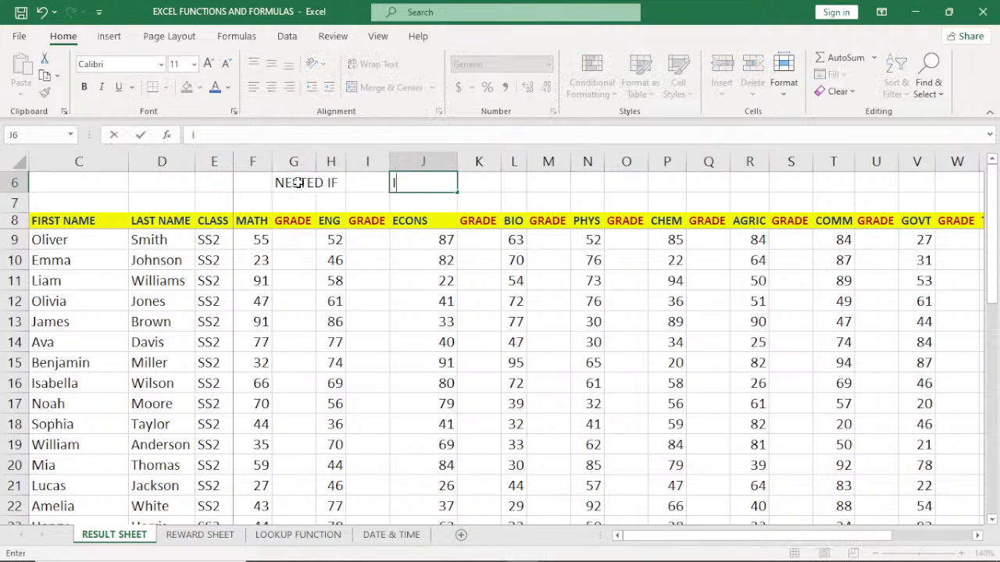
left_click(298, 239)
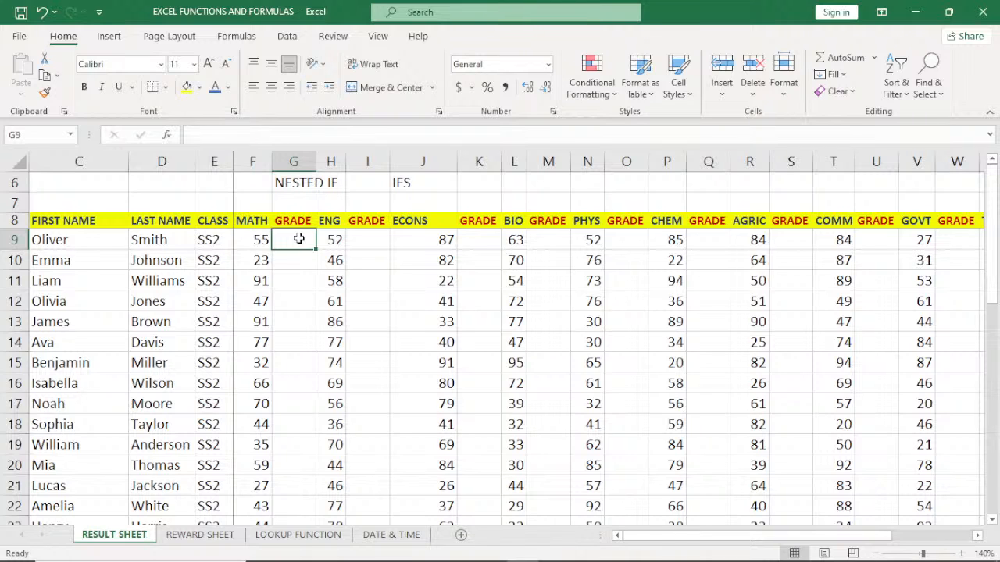
type("=")
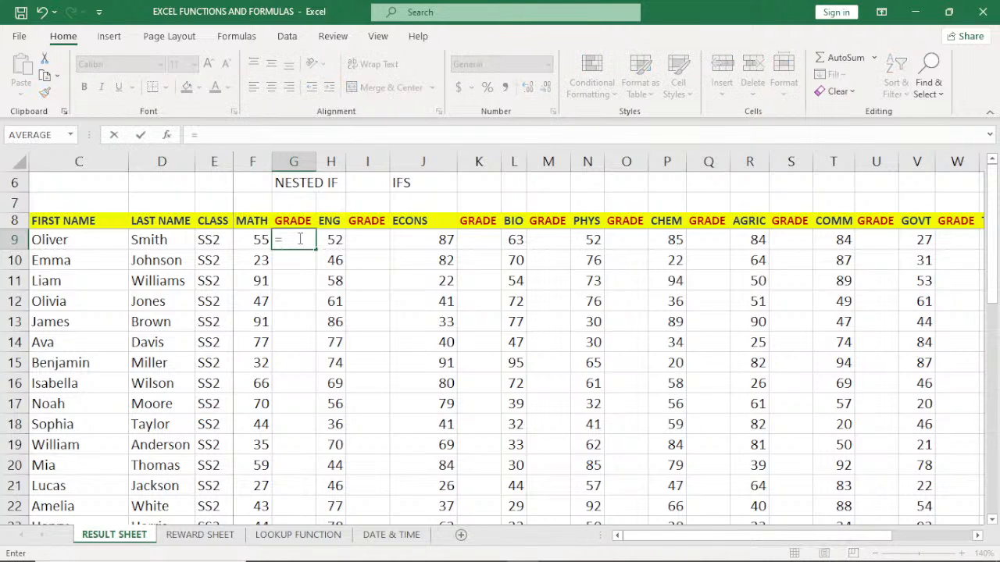
type("IF")
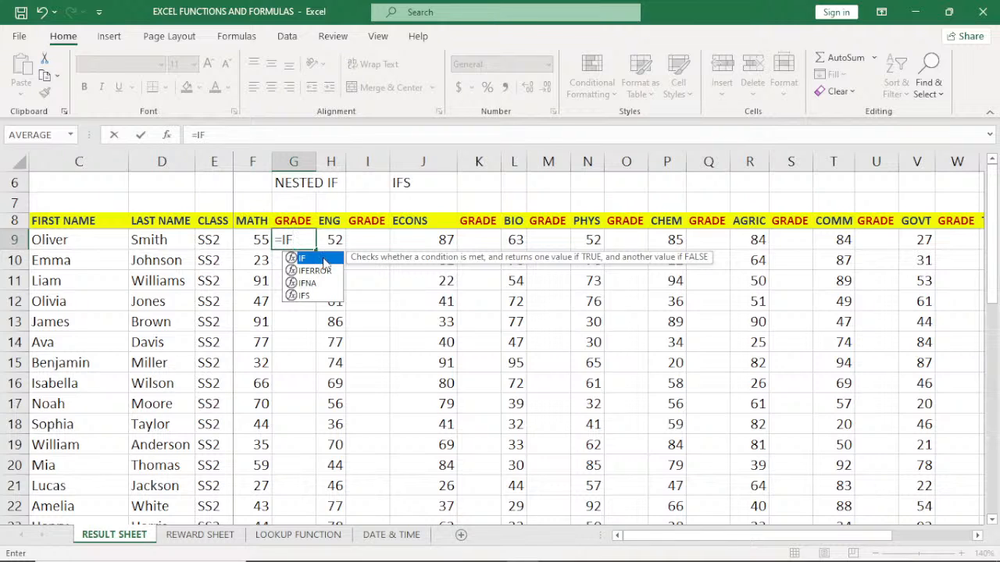
type("(")
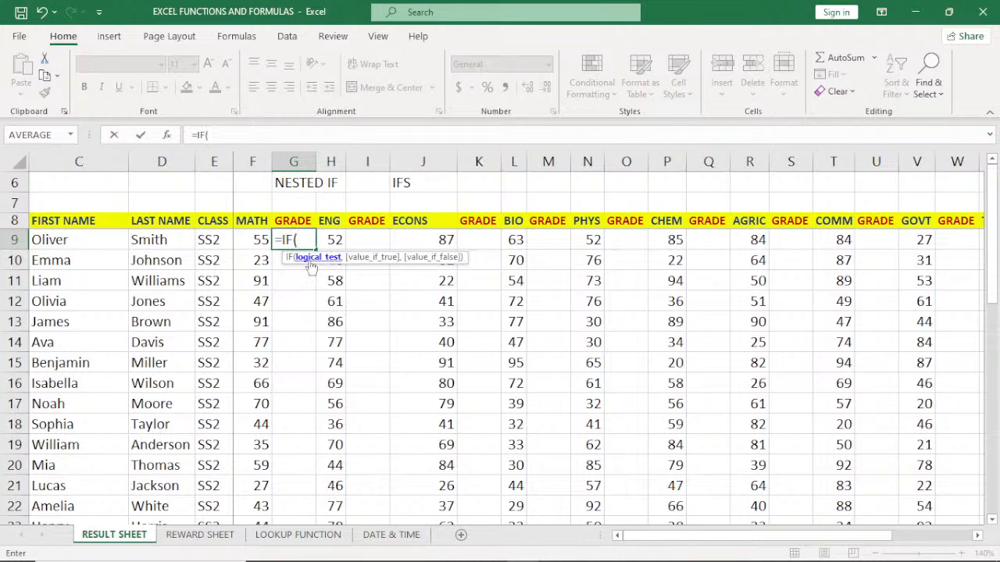
left_click(259, 241)
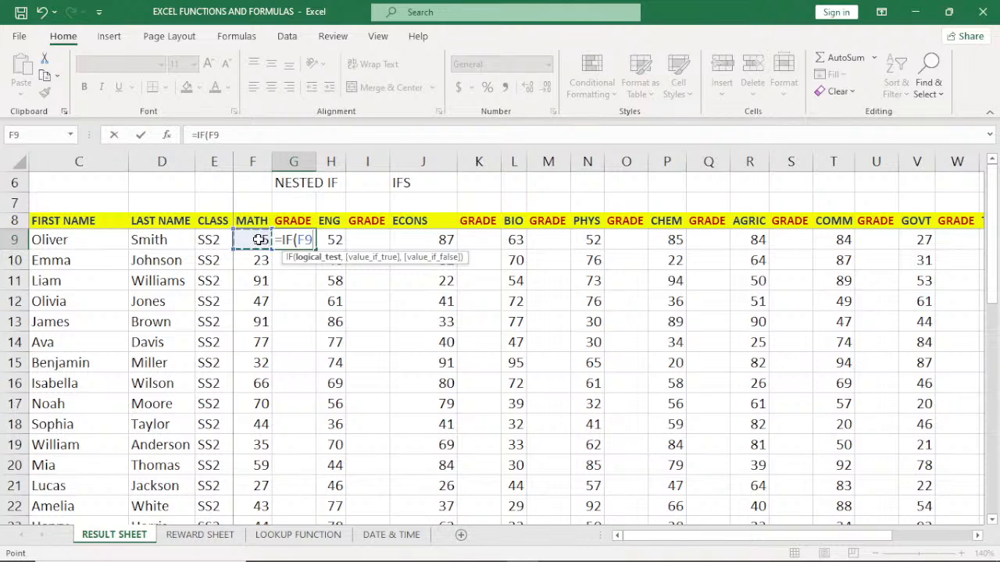
type(">=70,")
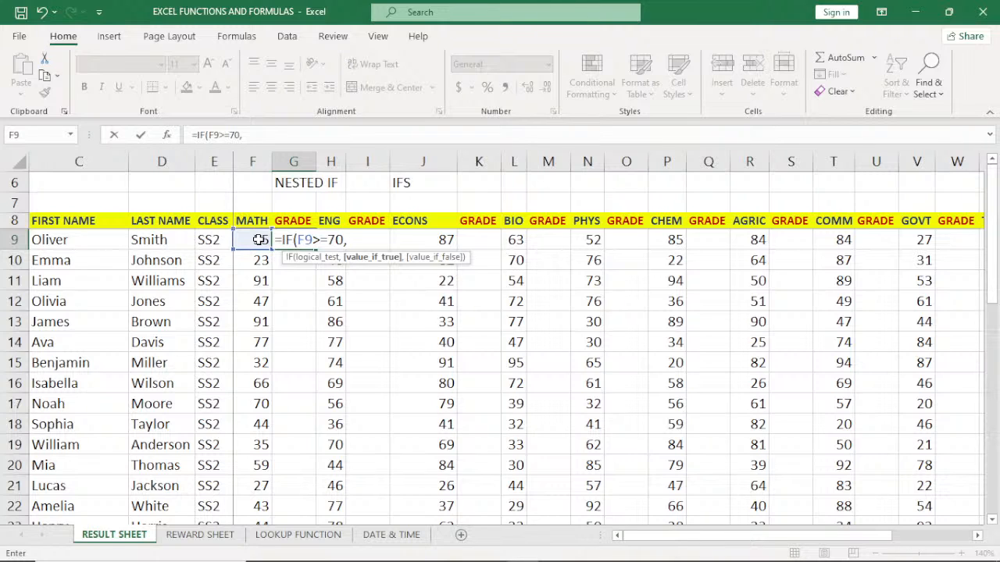
type("\"A\"")
type(",")
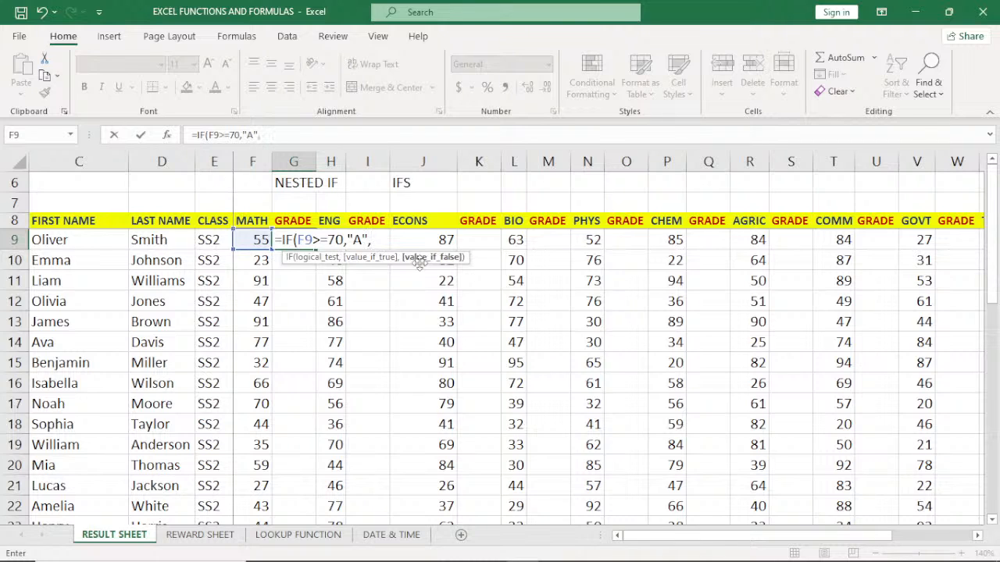
Step: Nest a second IF in the G9 formula that returns "B" when F9>=60
type("IF")
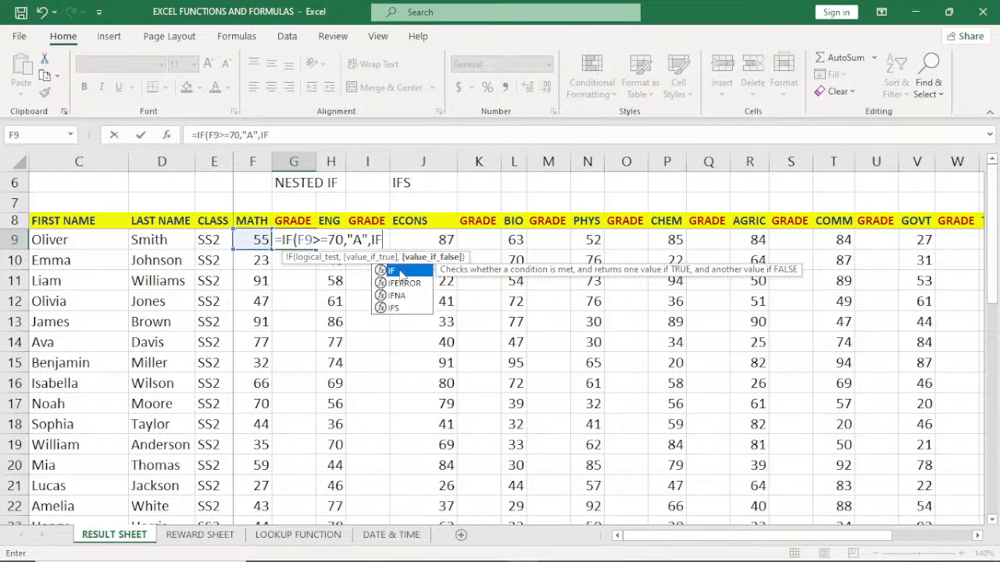
double_click(398, 270)
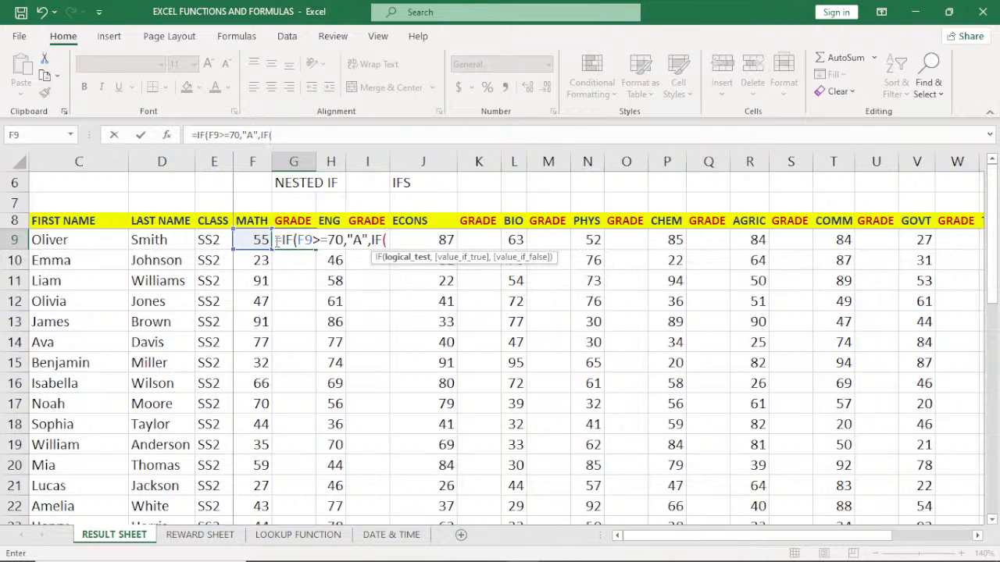
left_click(254, 240)
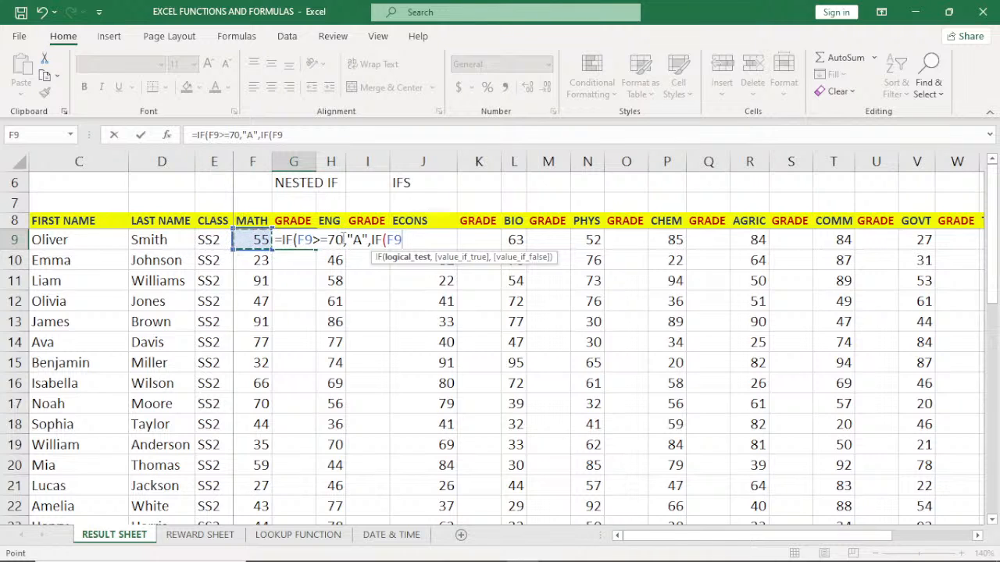
type(">=")
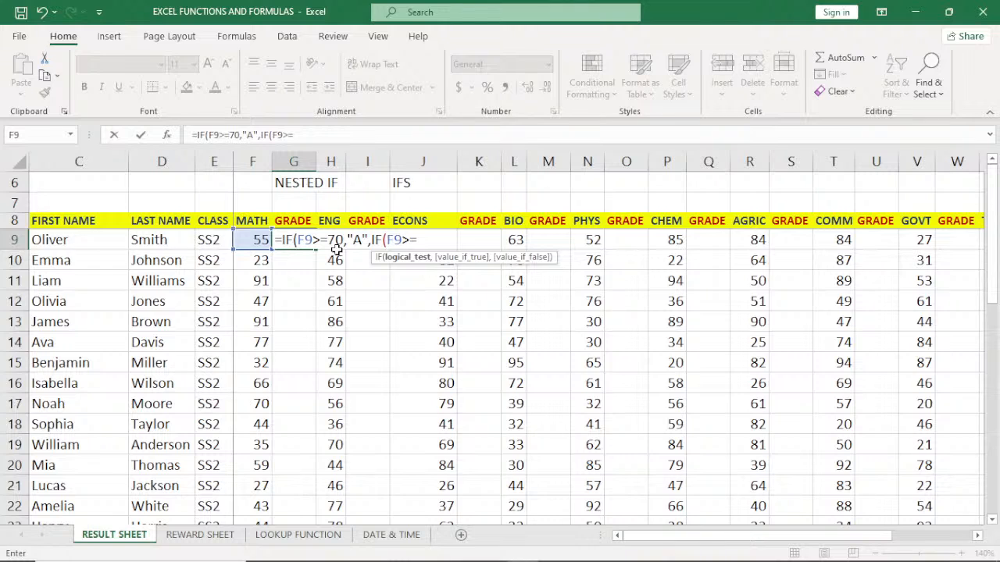
type("60,\"B\",")
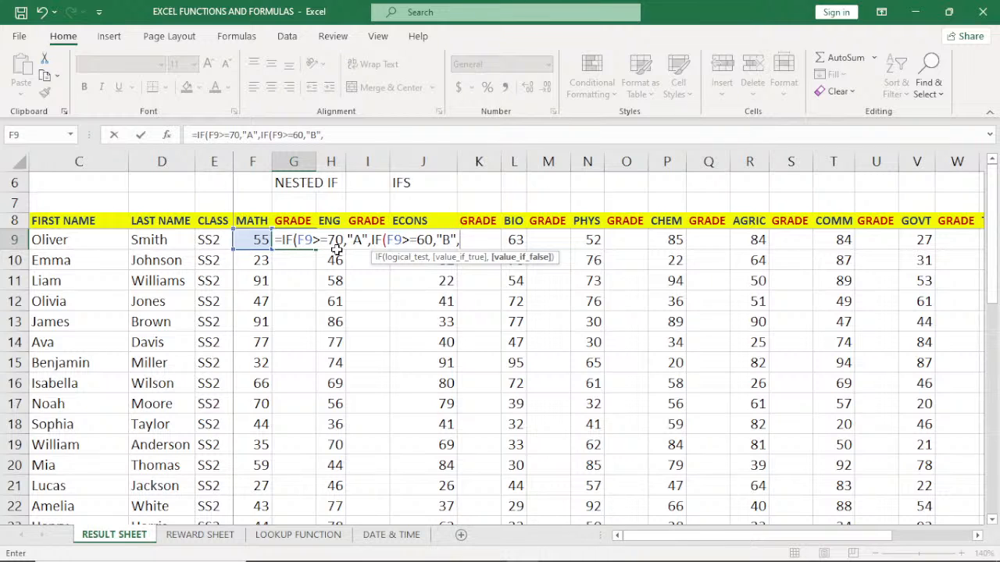
Step: Nest a third IF in the G9 formula that returns "C" when F9>=50
type("IF")
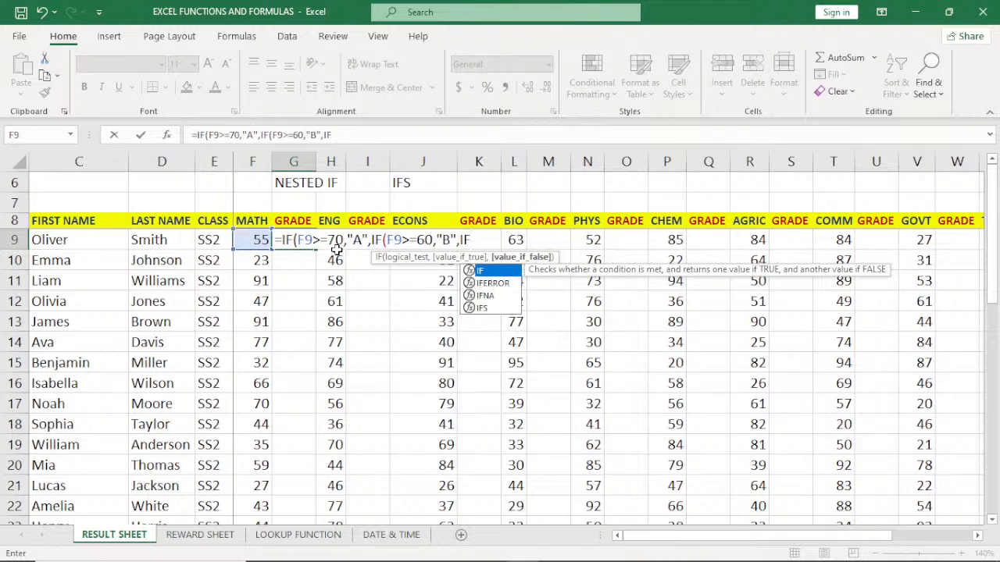
double_click(482, 271)
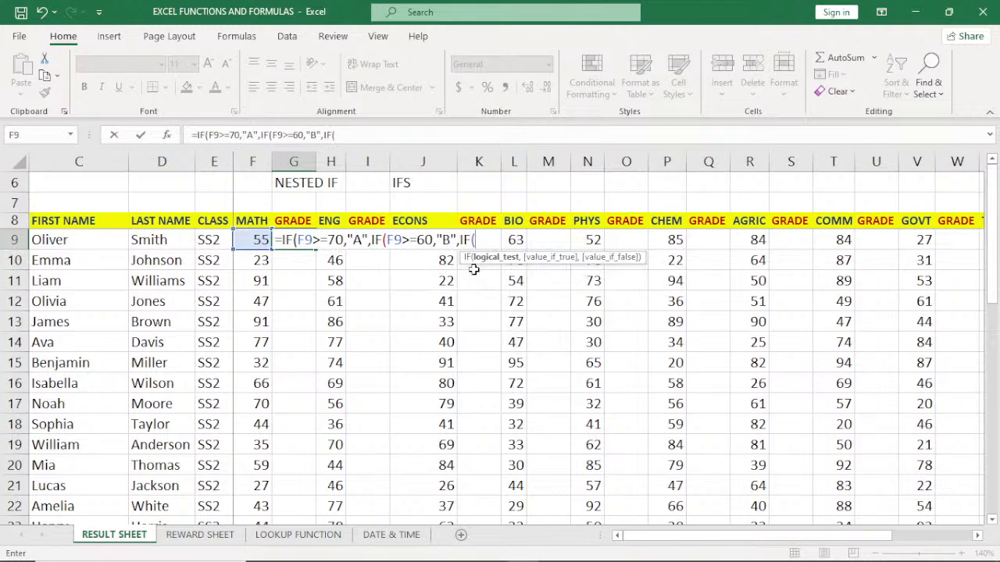
left_click(256, 241)
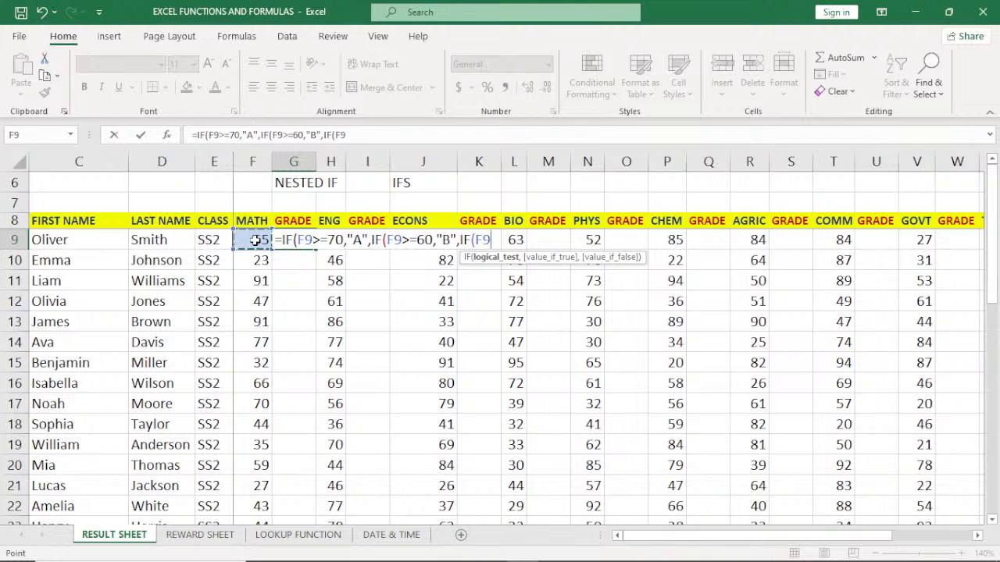
type(">=50")
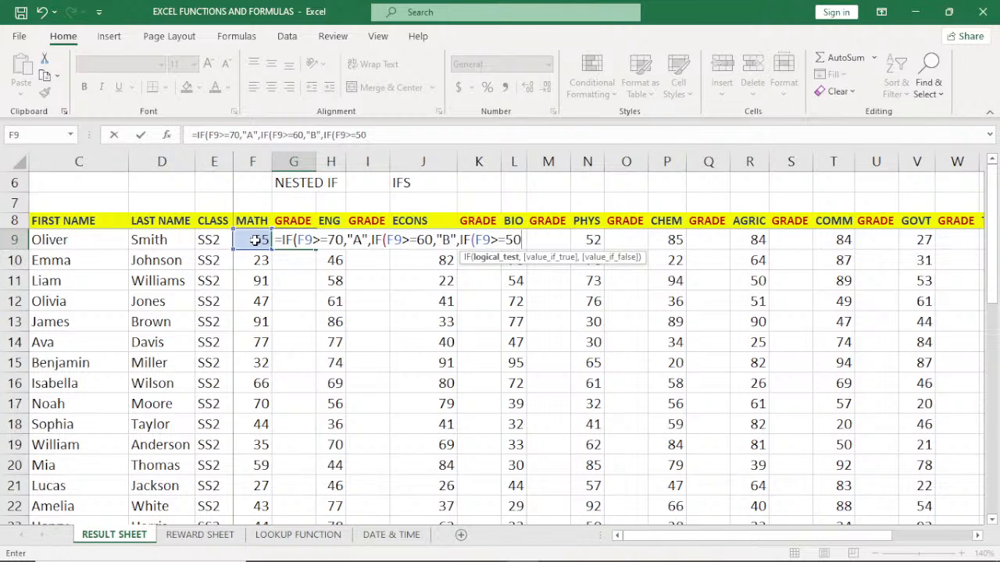
type(",")
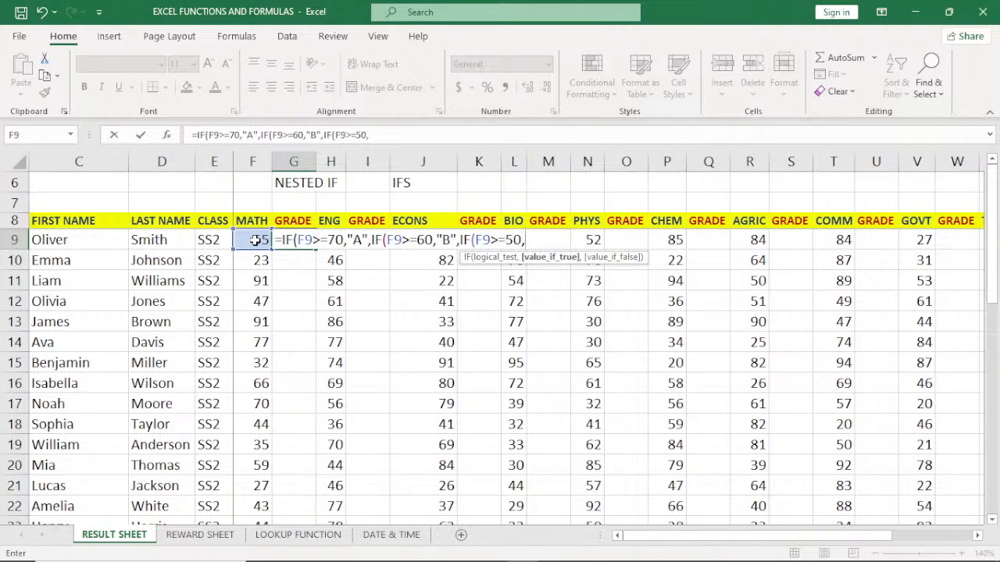
type("\"C\"")
type(",")
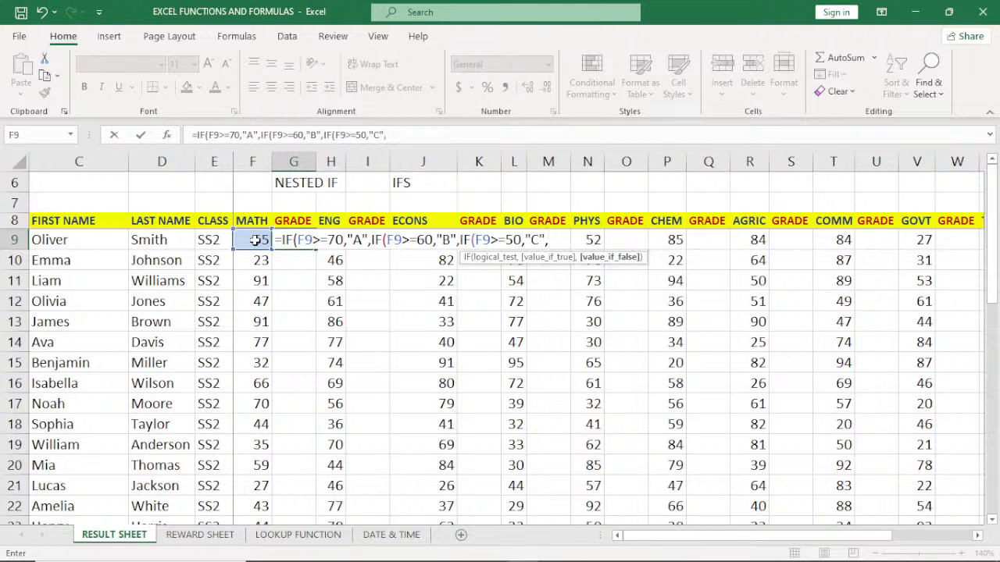
Step: Nest a fourth IF in the G9 formula that returns "D" when F9>=45
type("IF")
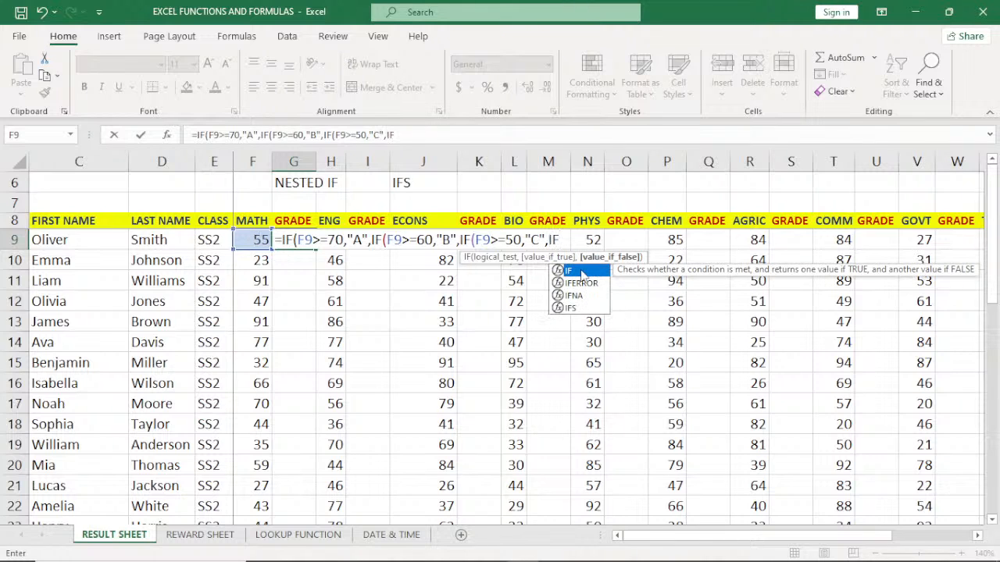
double_click(582, 272)
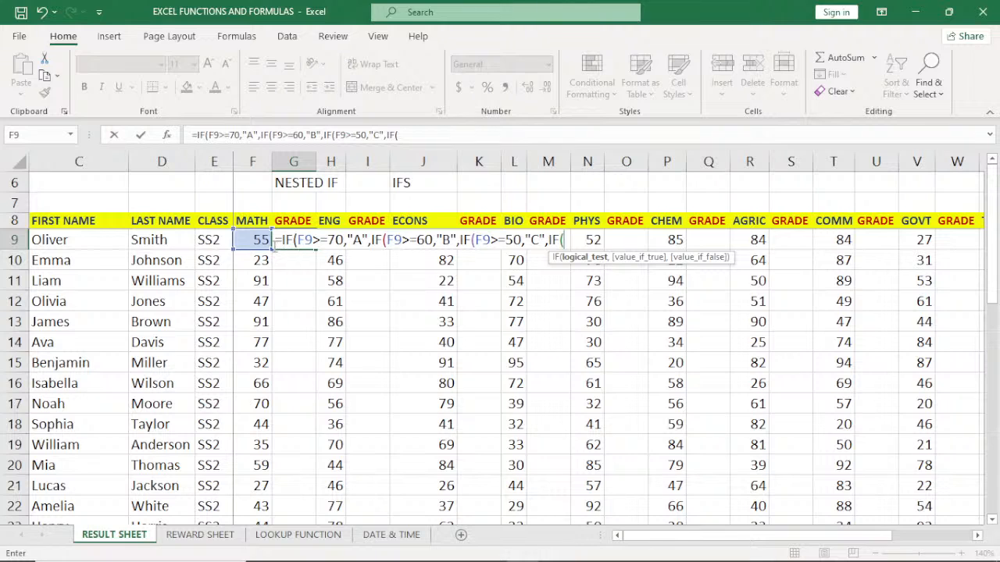
left_click(260, 240)
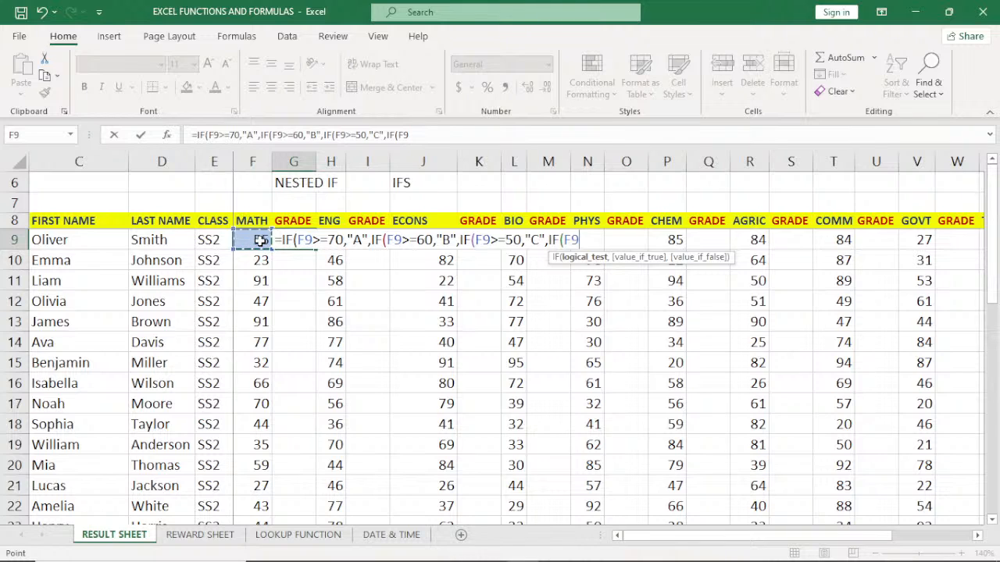
type(">=45,\"")
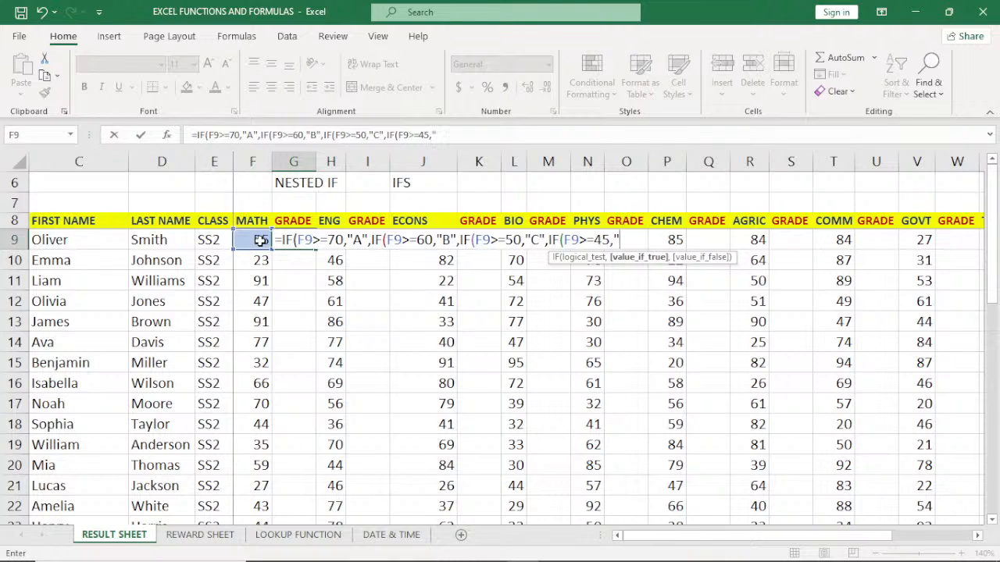
type("D\",")
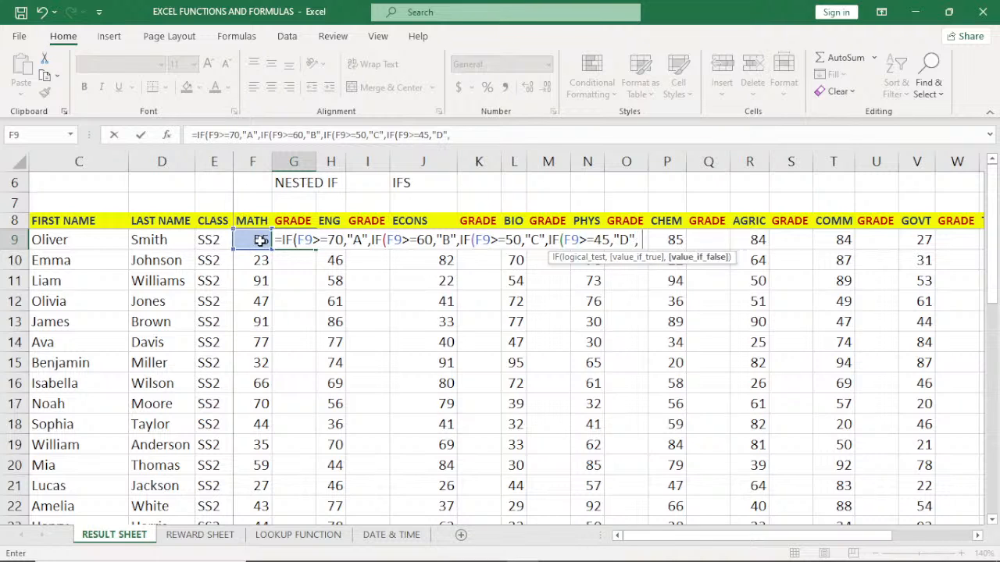
Step: Nest a fifth IF in the G9 formula that returns "E" when F9>=40
type("I")
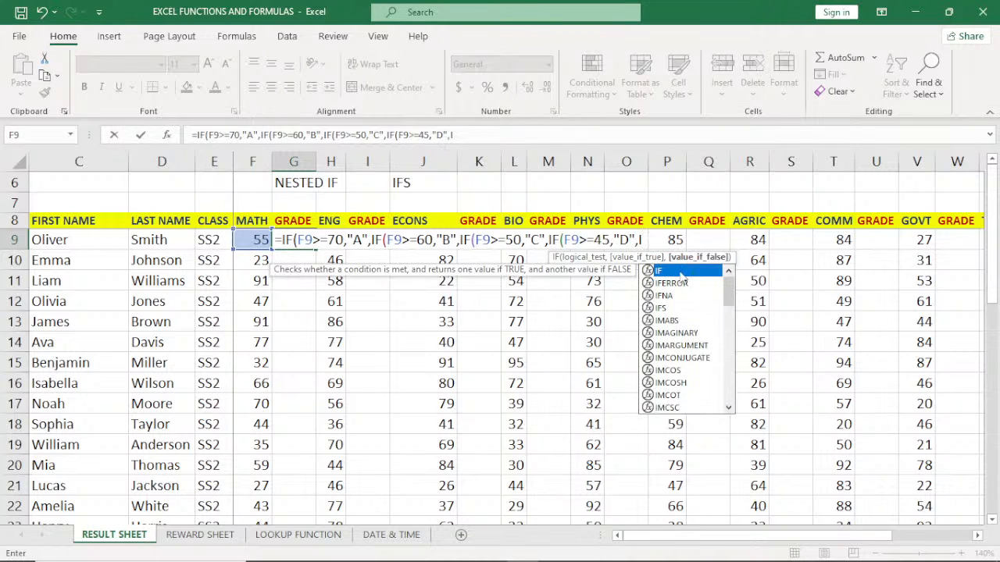
key("Tab")
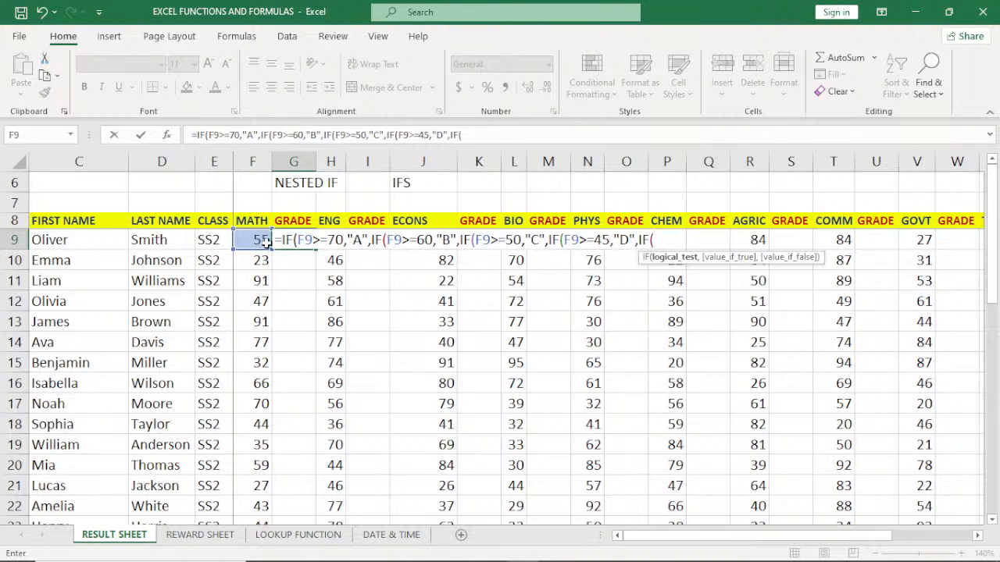
left_click(254, 243)
type(">=")
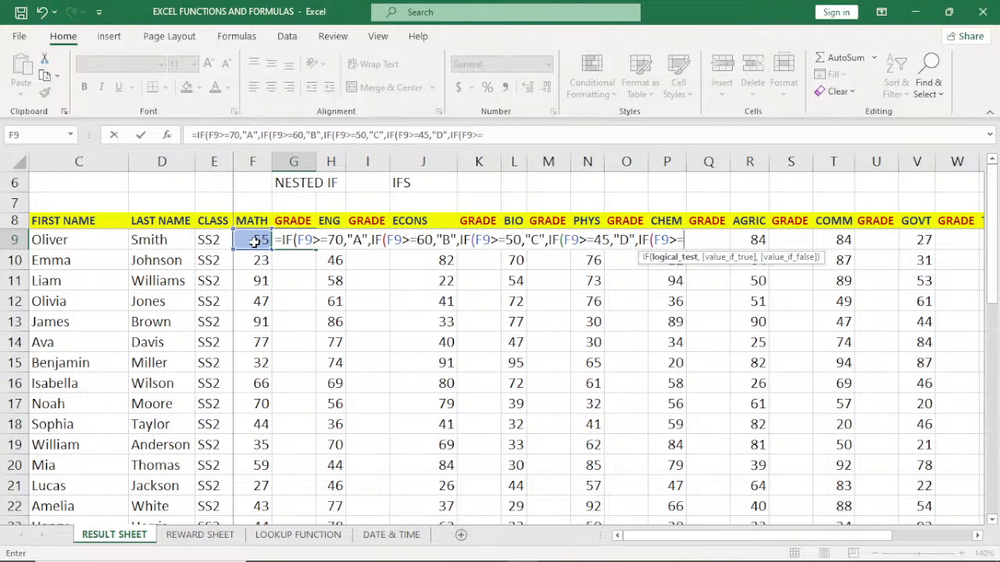
type("40")
type(",\"")
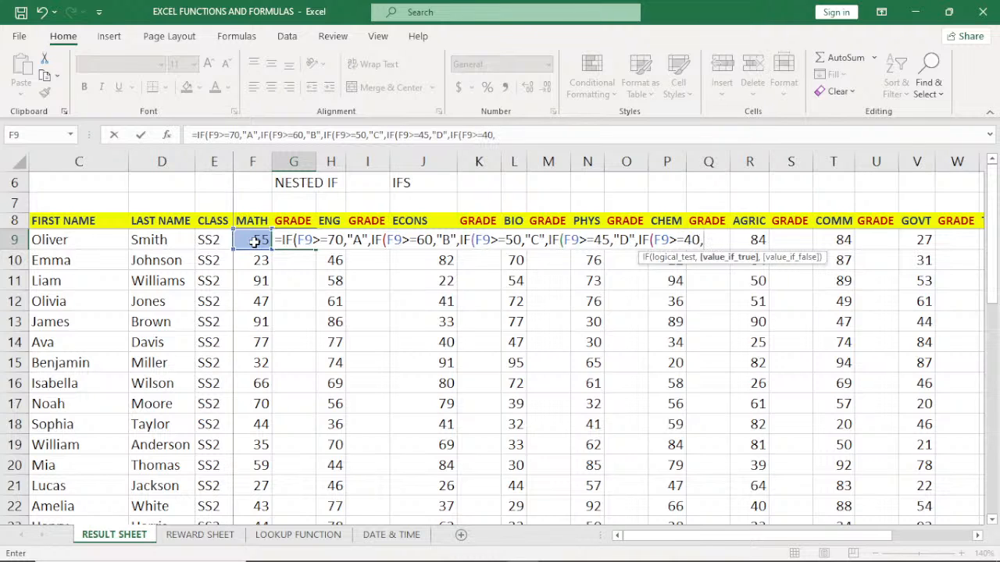
type("E\",")
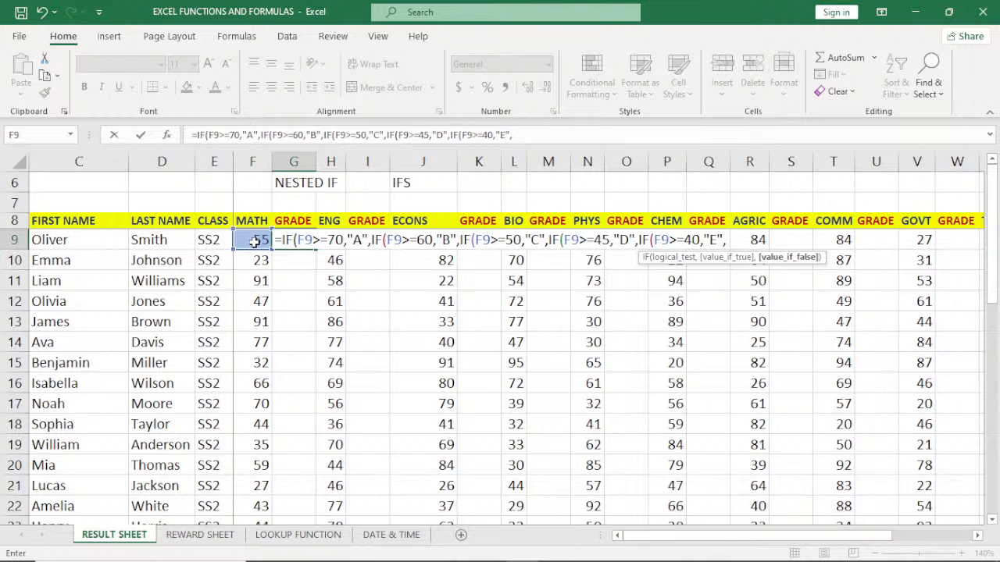
Step: Complete the G9 formula with "F" as the fallback grade and five closing parentheses, and fill it down the MATH GRADE column
type("\"")
type("F")
type(")))")
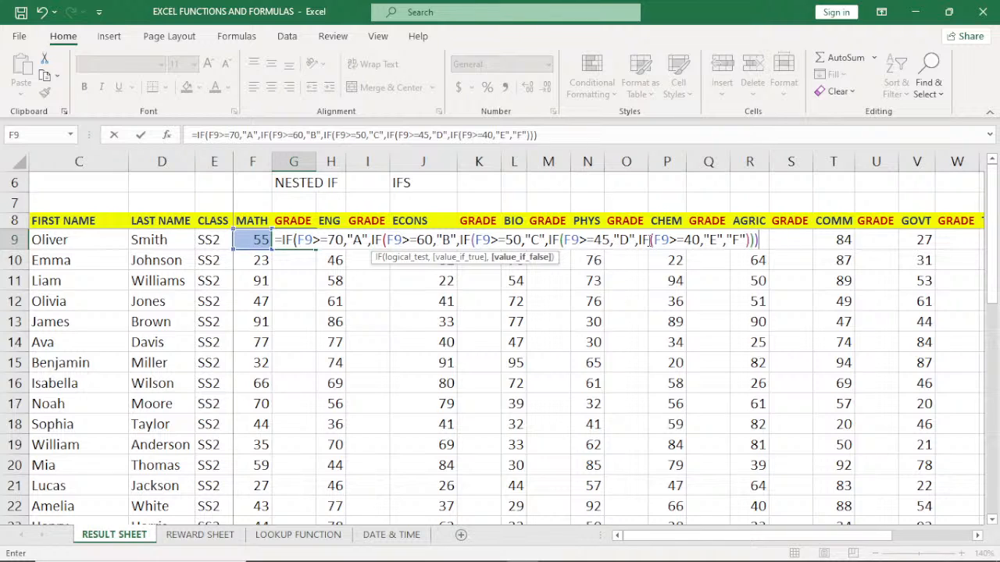
type(")")
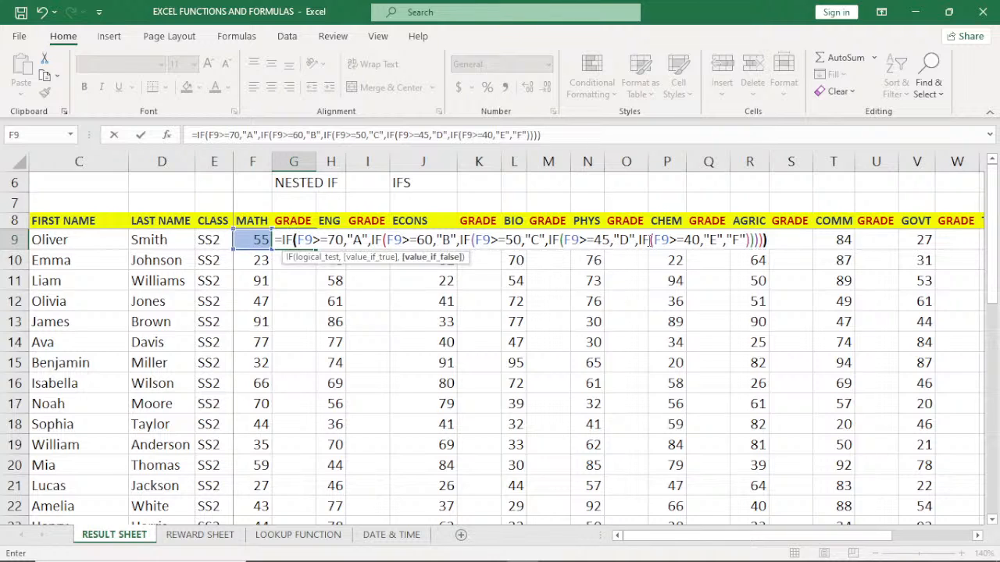
type(")")
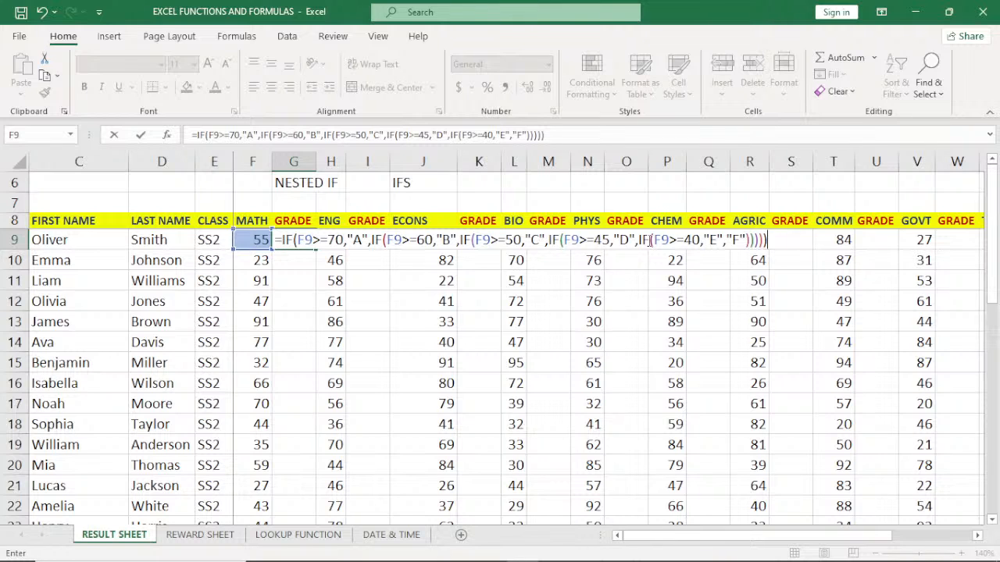
key("Return")
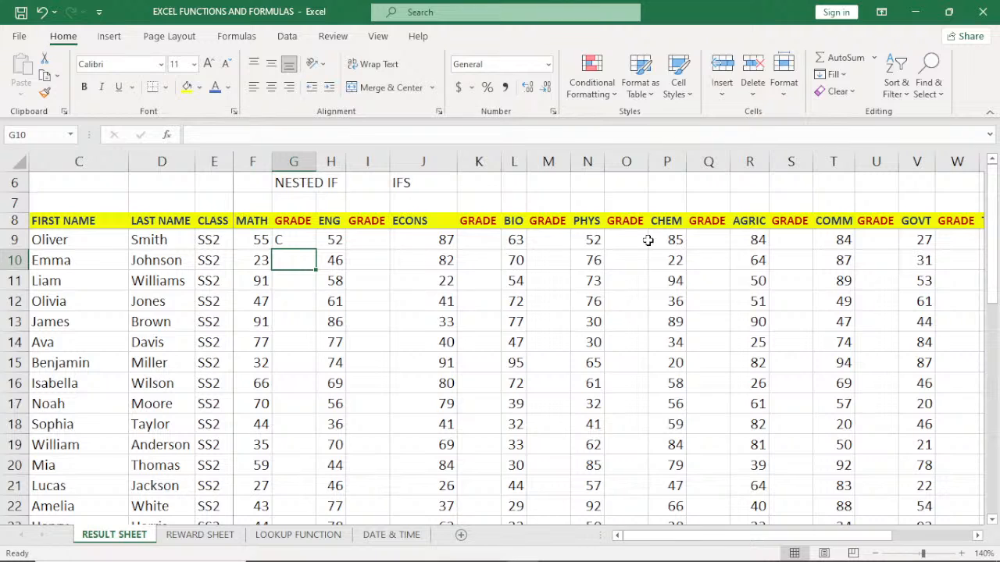
left_click(295, 241)
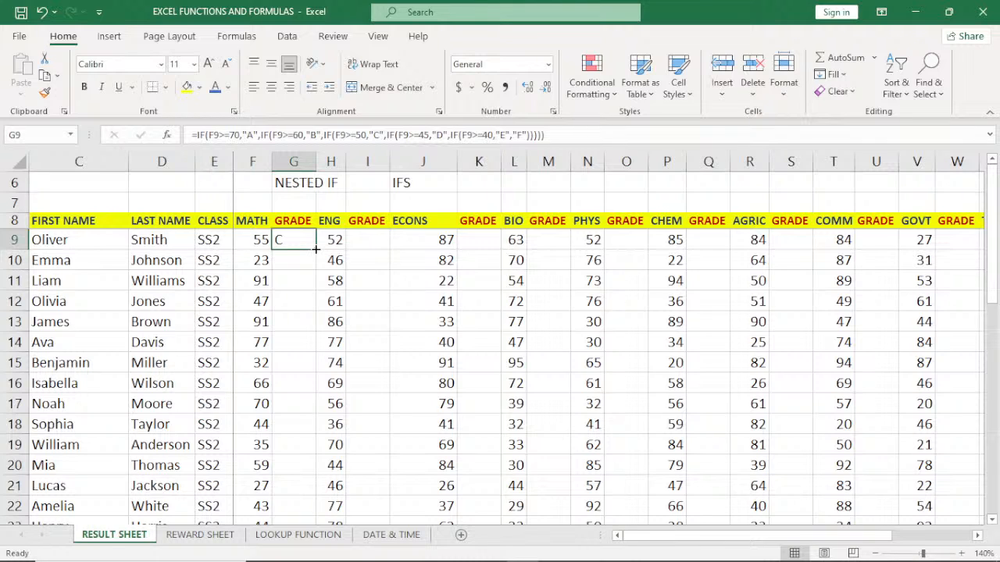
double_click(317, 249)
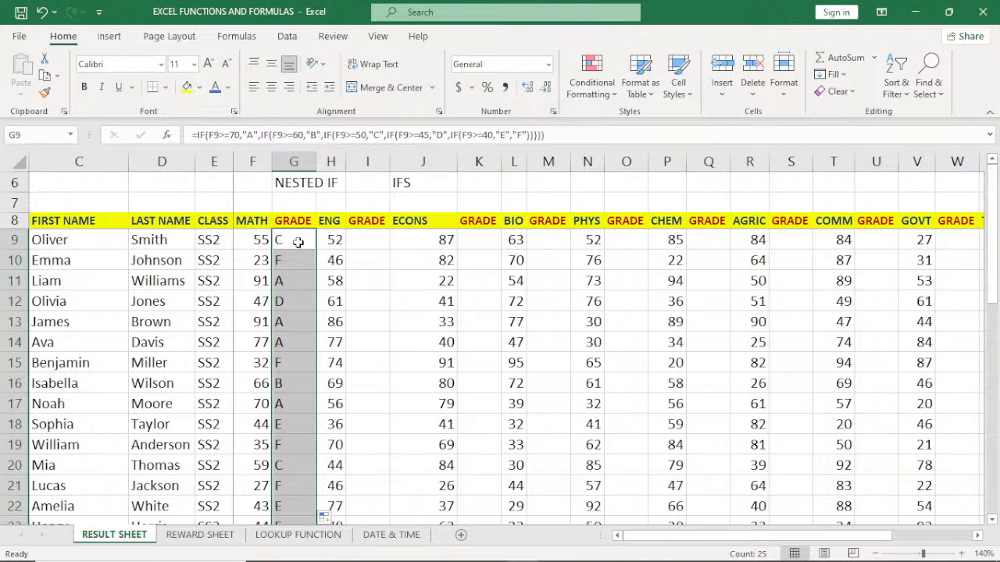
left_click(366, 244)
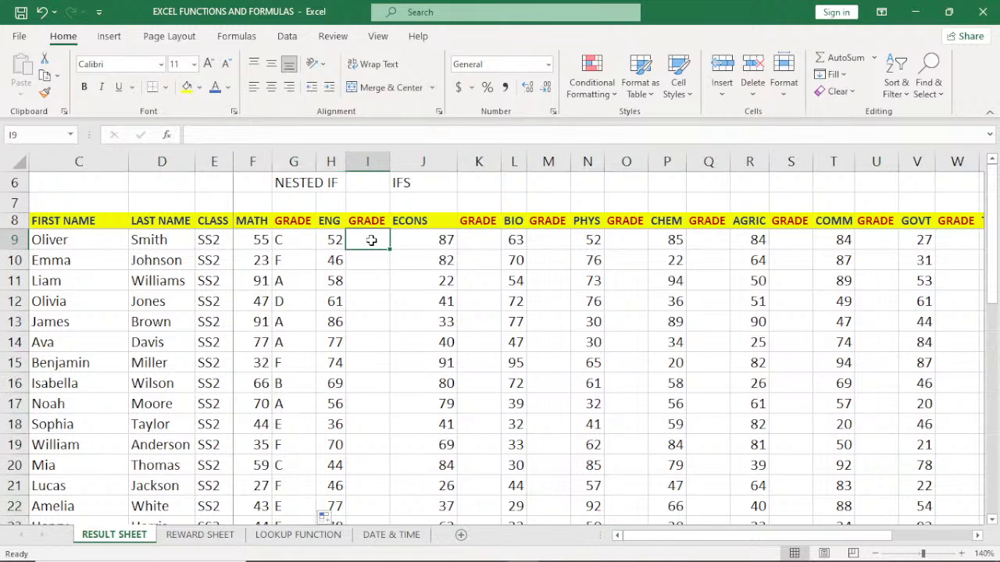
left_click(484, 237)
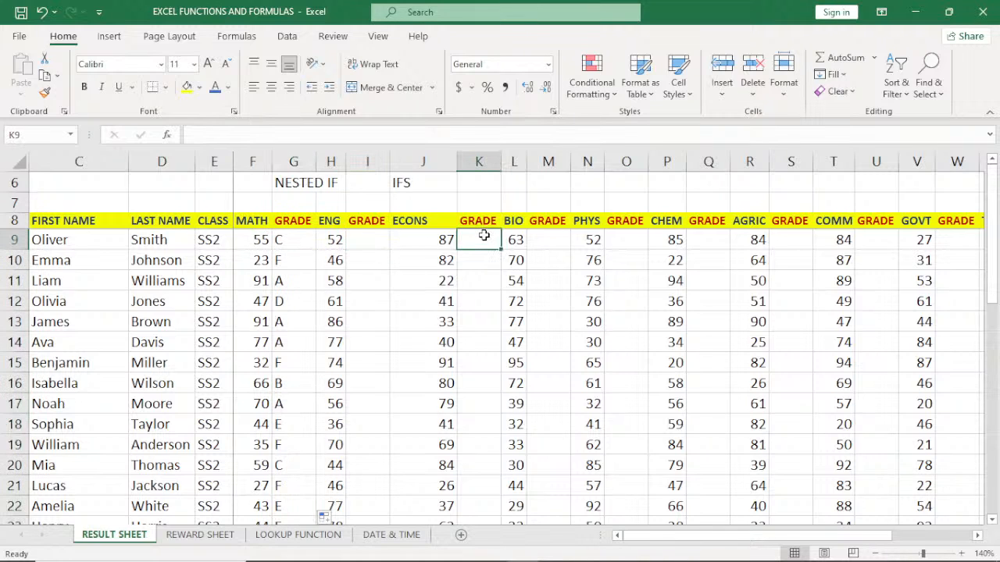
left_click(547, 239)
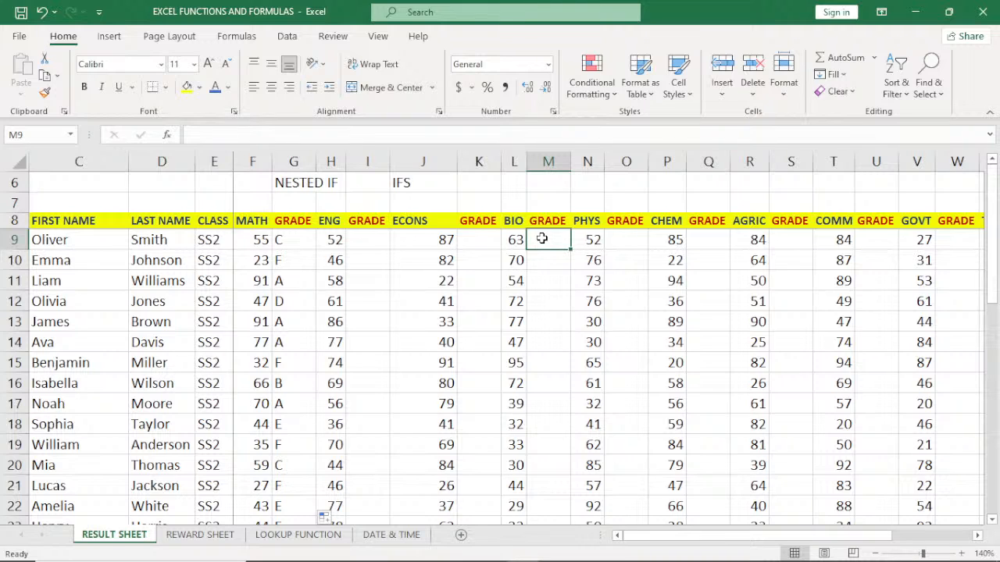
Step: Copy the nested IF formula text of G9 and try to carry it over to I9 in the ENG GRADE column
left_click(295, 239)
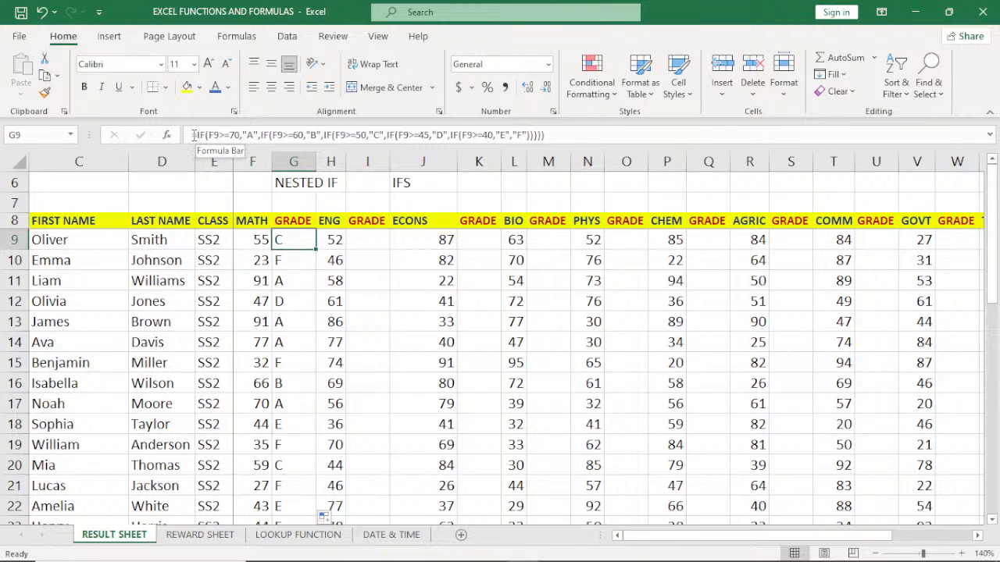
left_click_drag(192, 134, 554, 135)
key("ctrl+c")
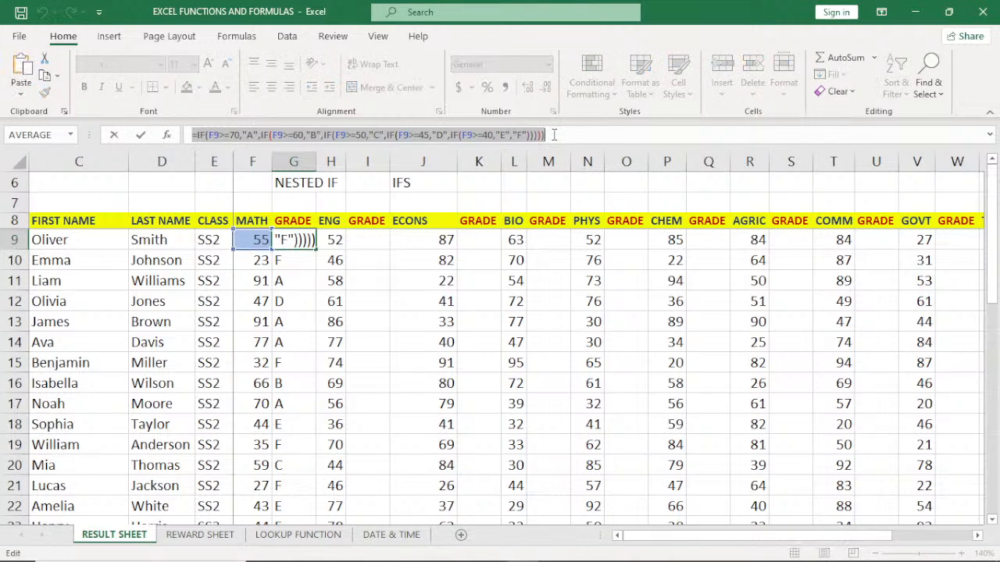
left_click(360, 239)
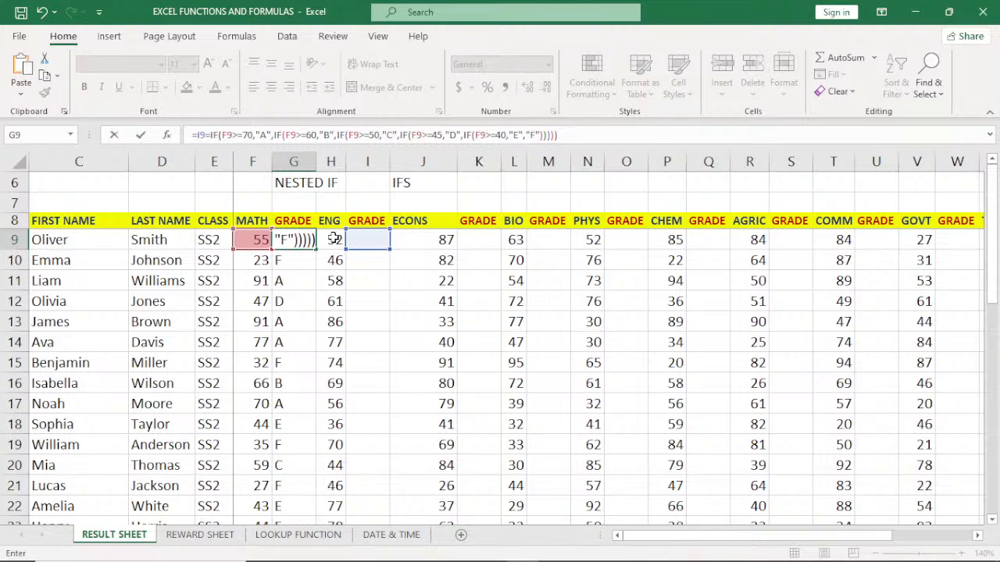
Step: Replace F9 with H9 in the >=70, >=60 and >=50 conditions of the formula being edited in G9
left_click(226, 136)
key("BackSpace")
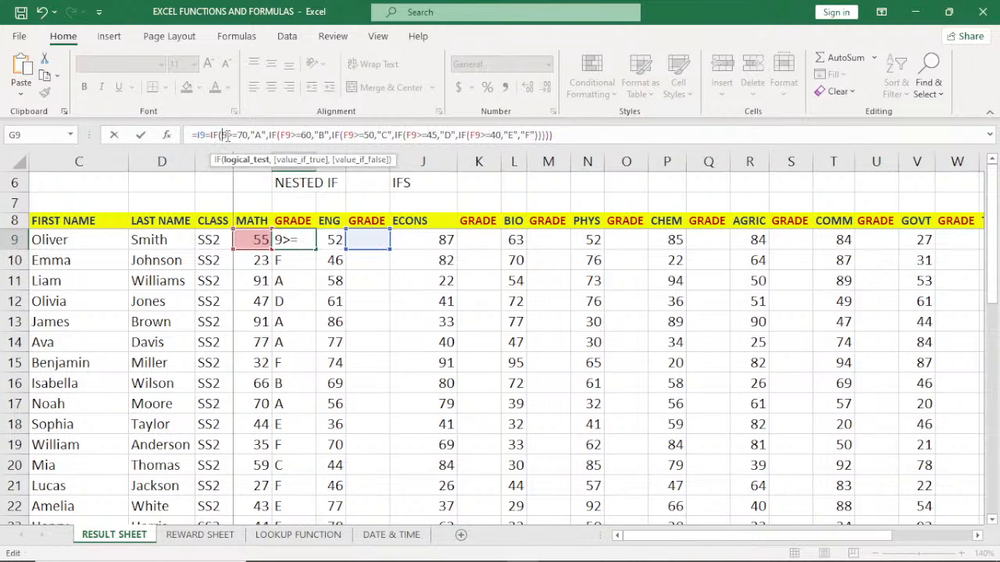
type("H")
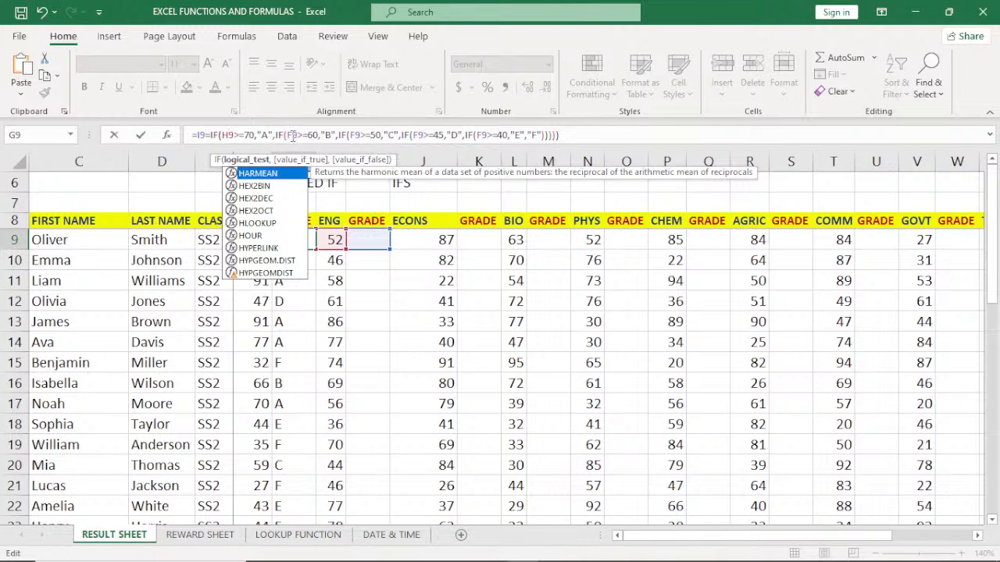
left_click(293, 135)
key("BackSpace")
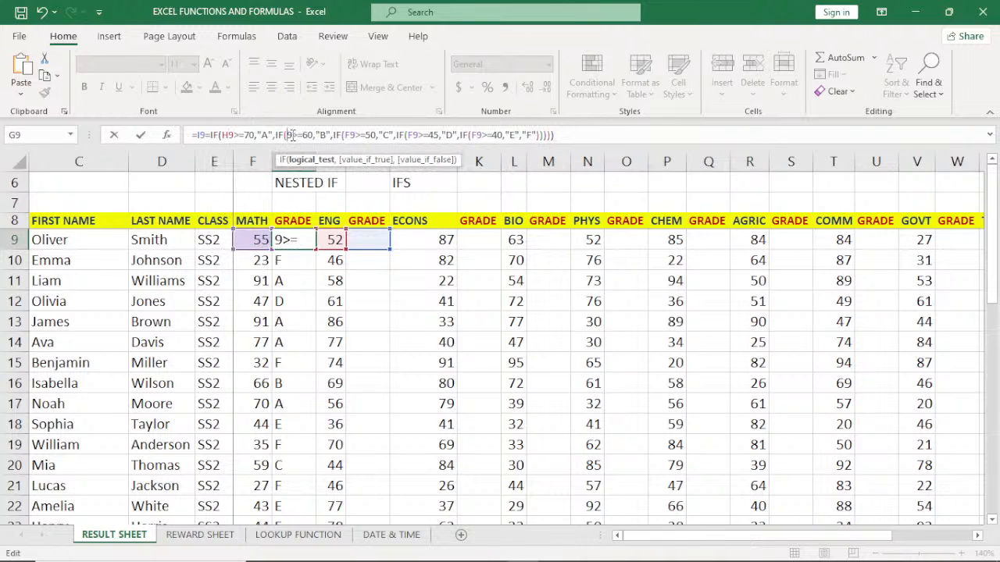
type("H")
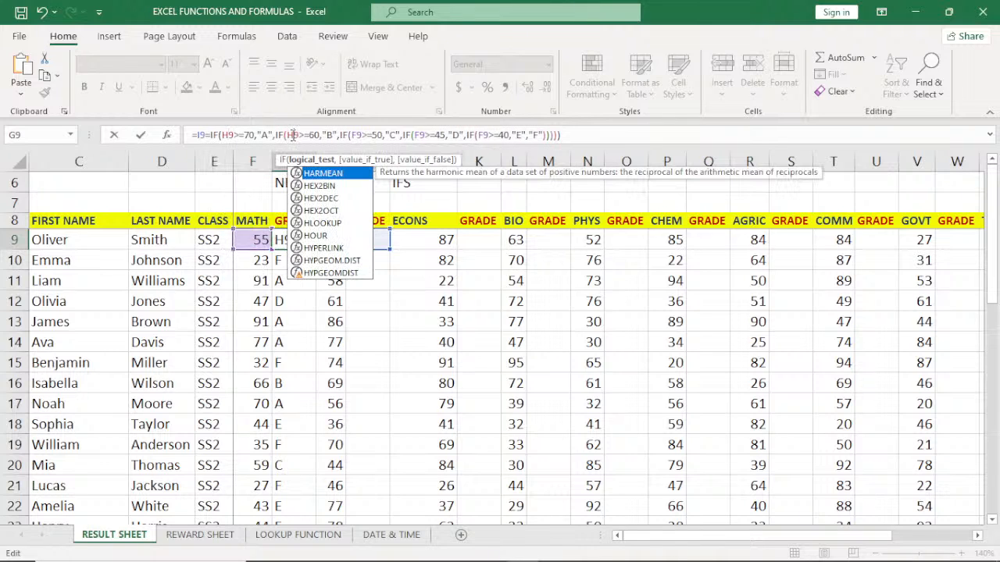
left_click(356, 135)
key("BackSpace")
type("H")
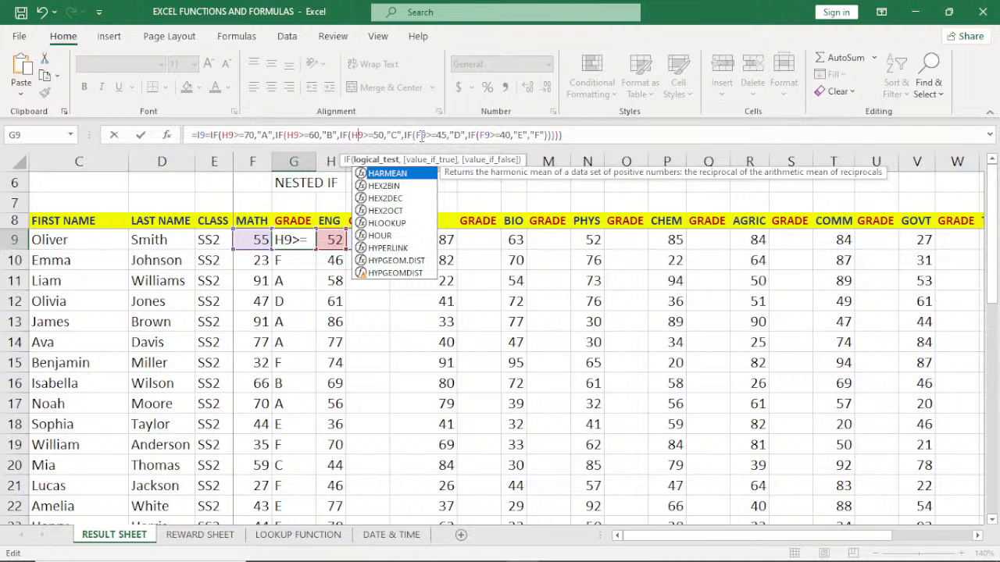
Step: Replace F9 with H9 in the >=45 and >=40 conditions of the G9 formula and commit it
left_click(420, 136)
key("BackSpace")
type("H")
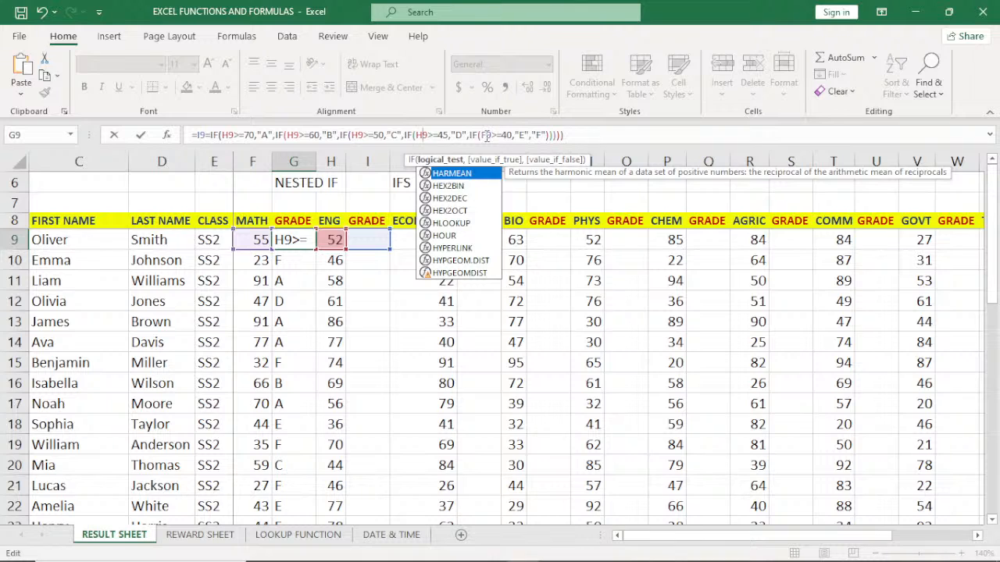
left_click(487, 135)
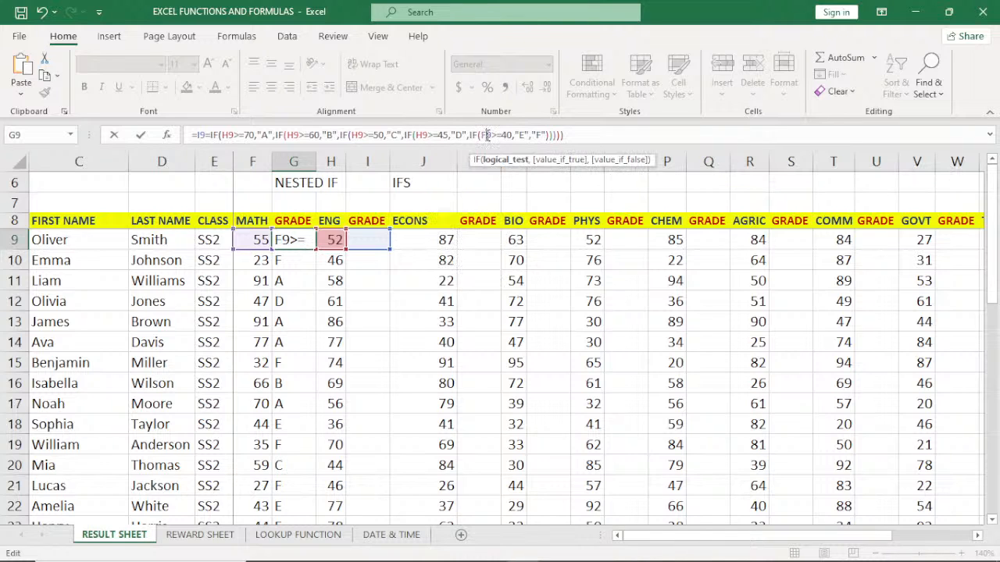
key("BackSpace")
type("H")
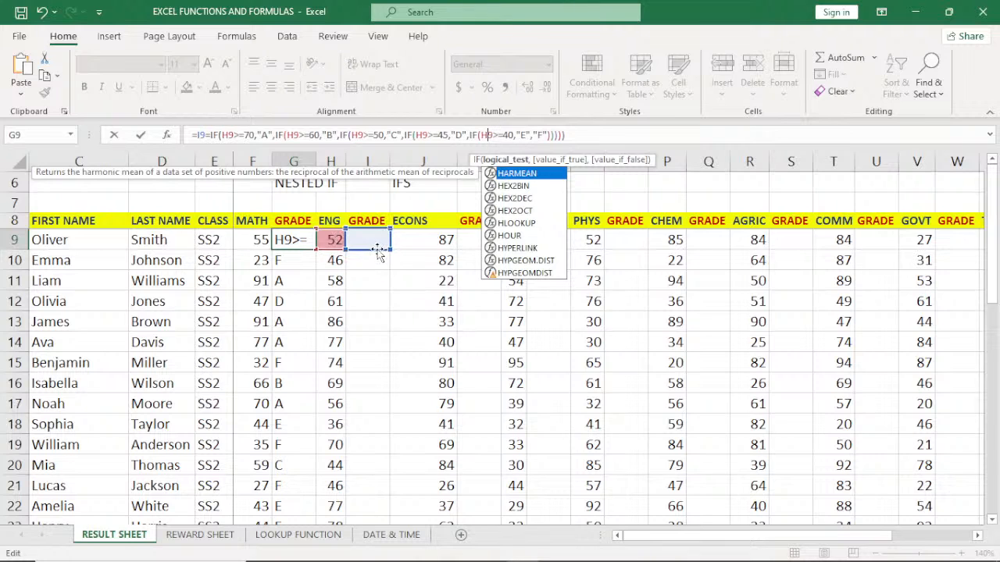
key("Return")
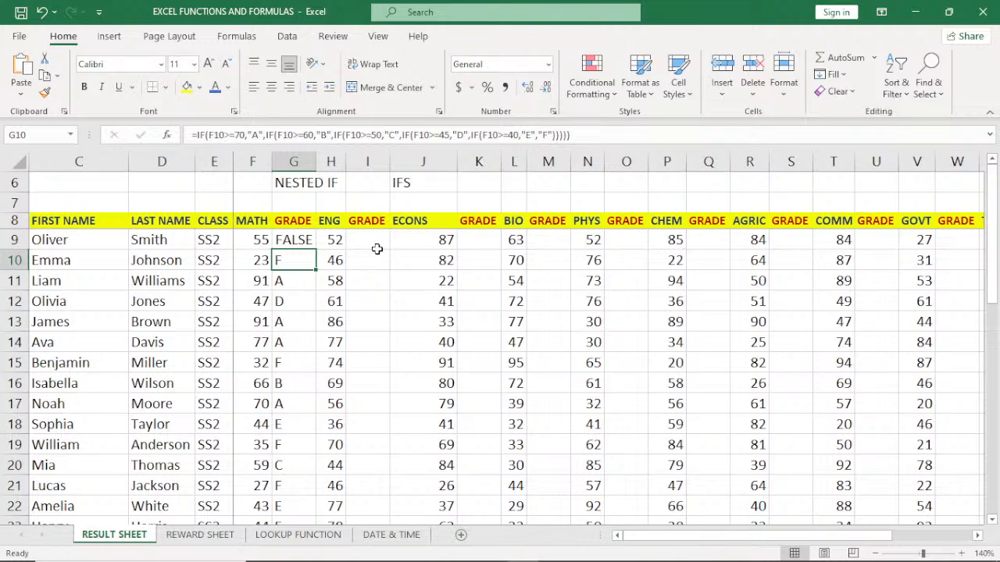
Step: Undo the changes to the G9 formula and fill it down the MATH GRADE column again
key("ctrl+z")
key("ctrl+z")
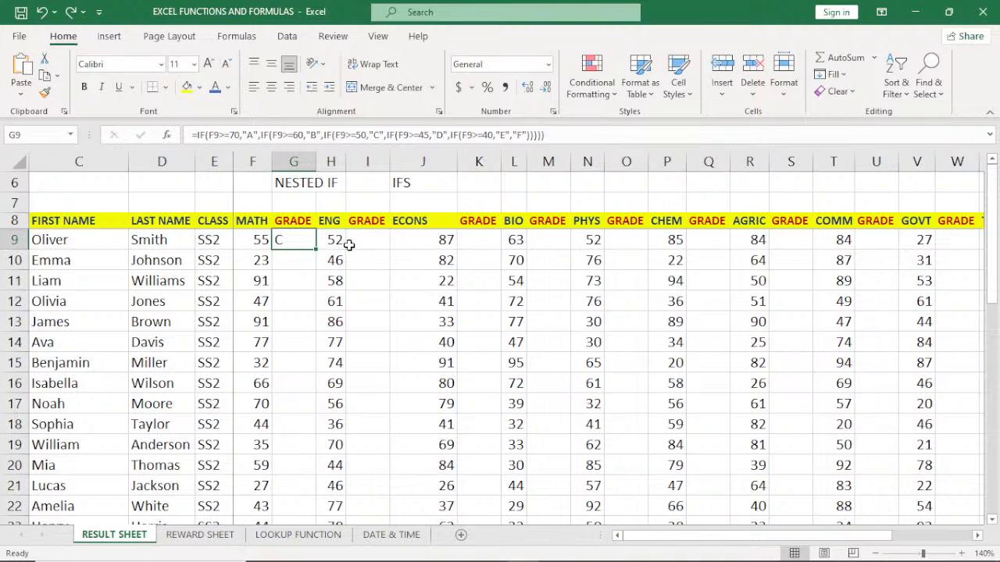
double_click(315, 248)
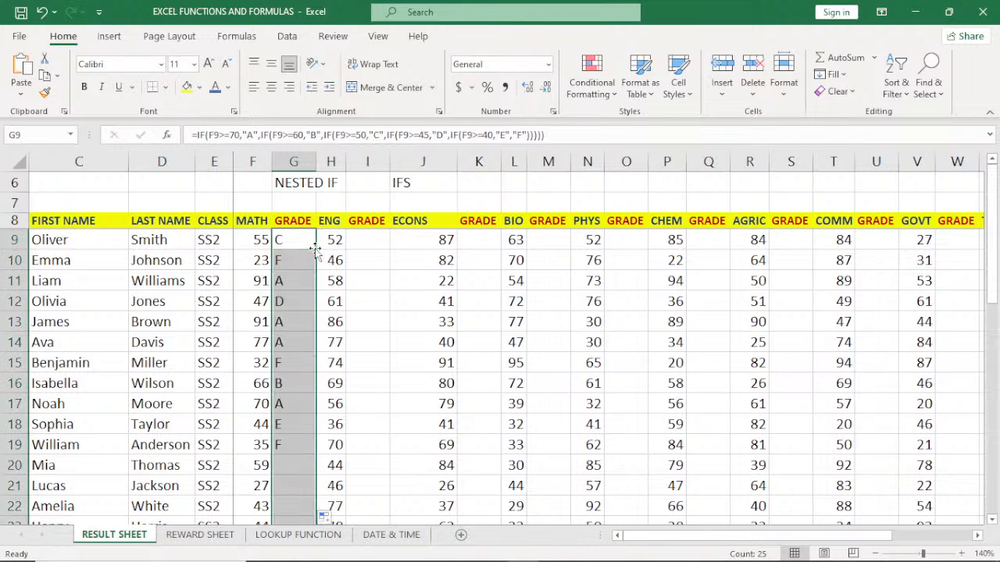
Step: Copy the nested IF formula text from G9 without its equals sign and paste it into I9
double_click(301, 240)
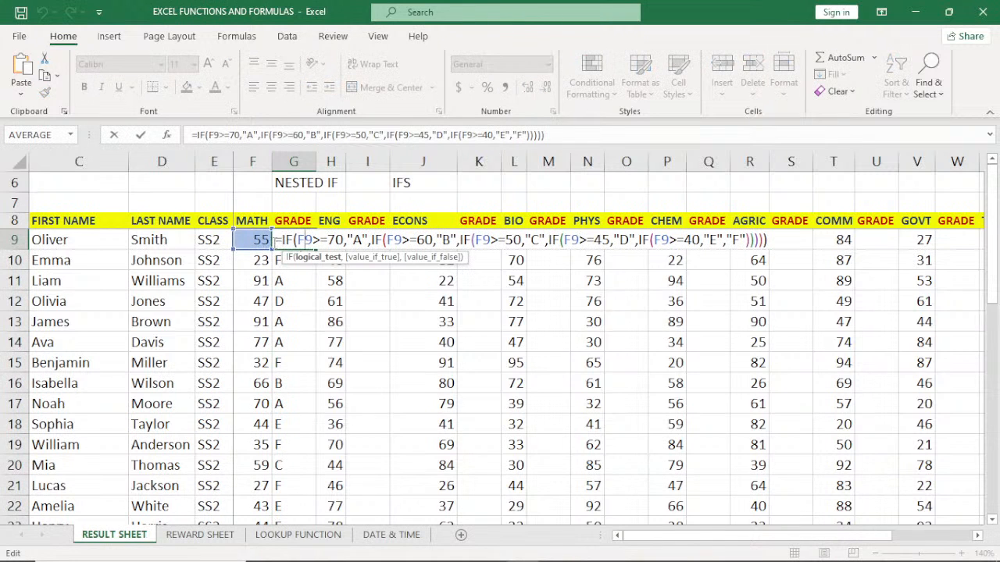
left_click_drag(275, 241, 774, 231)
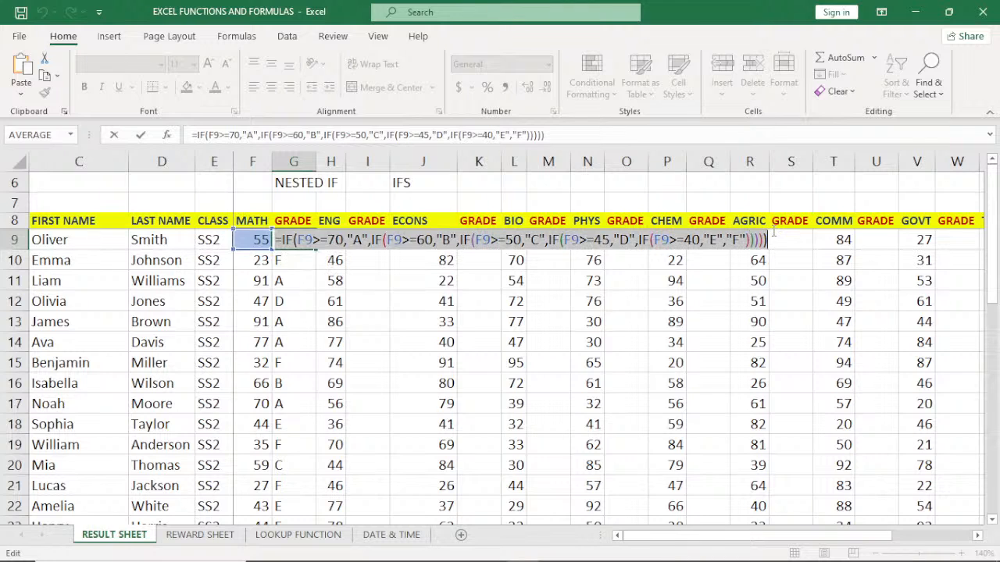
left_click(283, 240)
left_click_drag(283, 240, 786, 254)
key("Return")
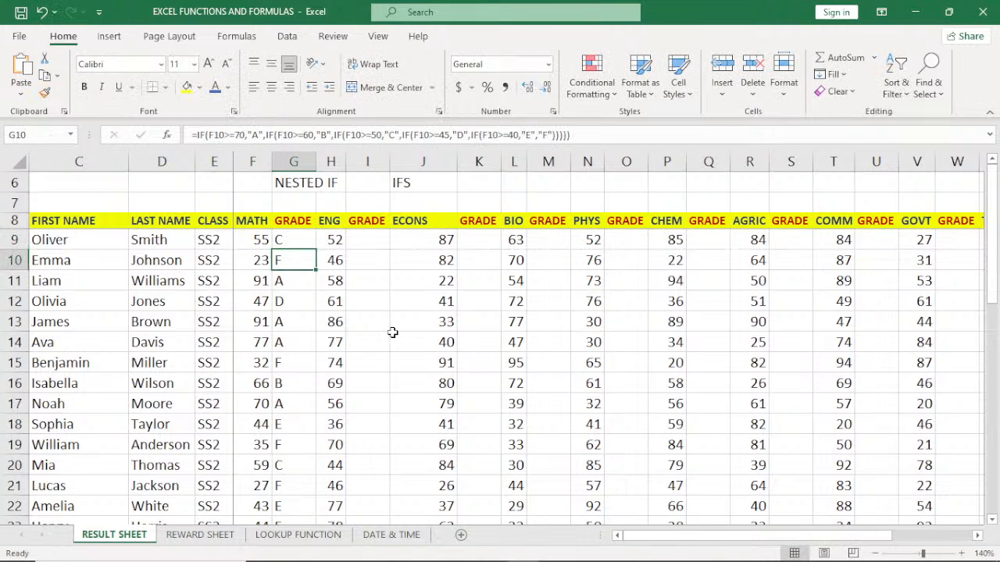
left_click(372, 241)
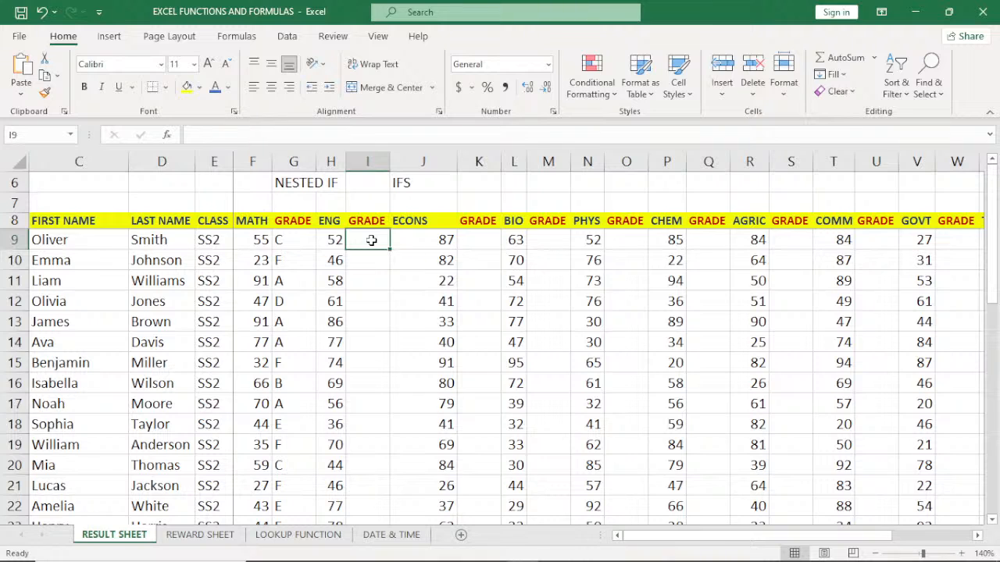
key("ctrl+v")
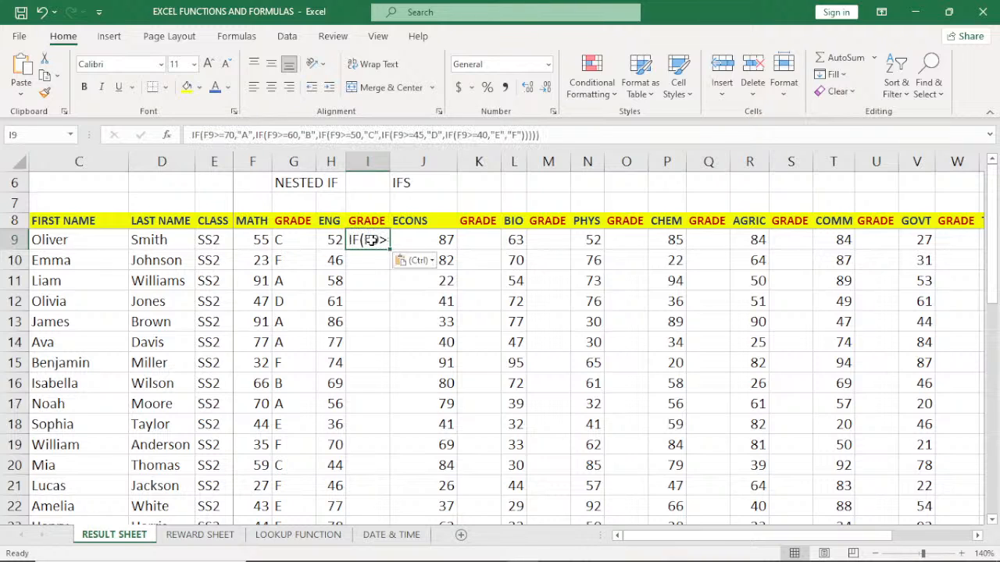
Step: Add an equals sign before the I9 formula and replace F9 with H9 in its >=70 and >=60 conditions
double_click(351, 240)
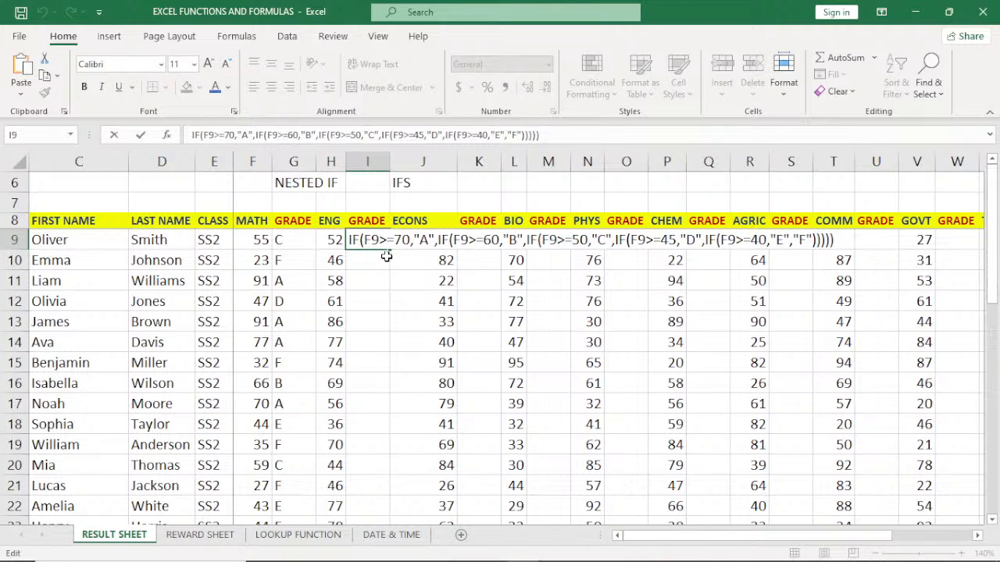
type("=")
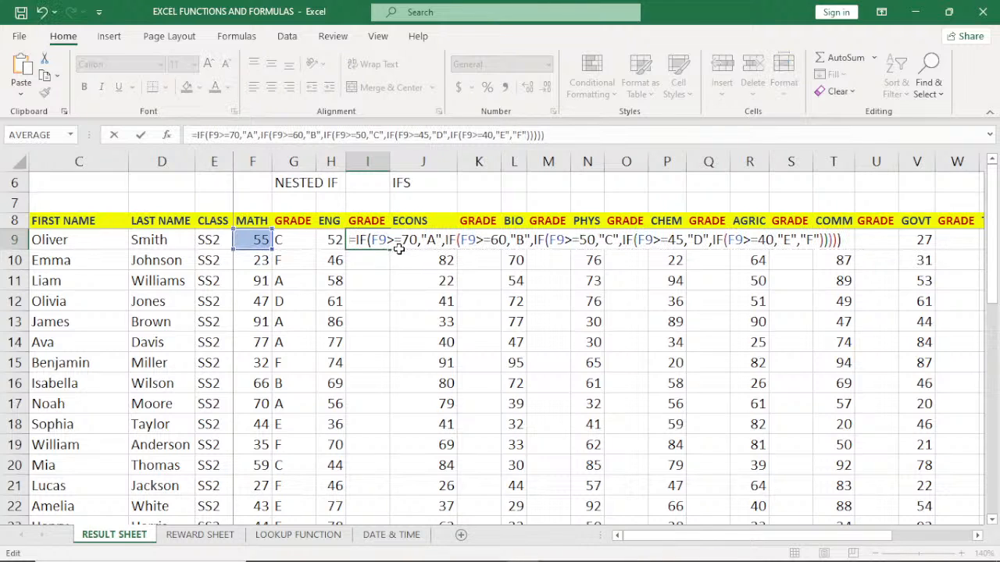
left_click(379, 240)
key("BackSpace")
type("H")
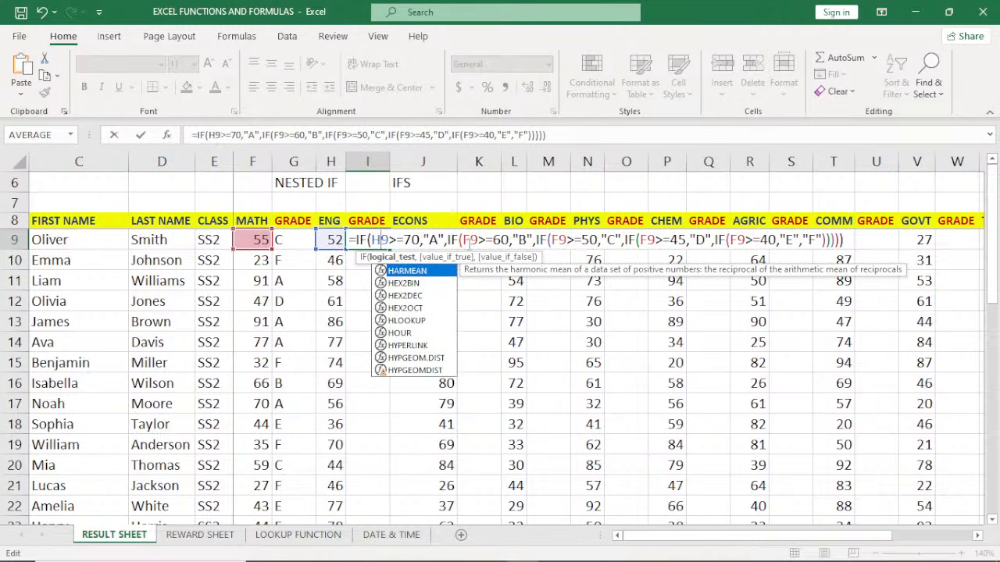
left_click(472, 240)
key("BackSpace")
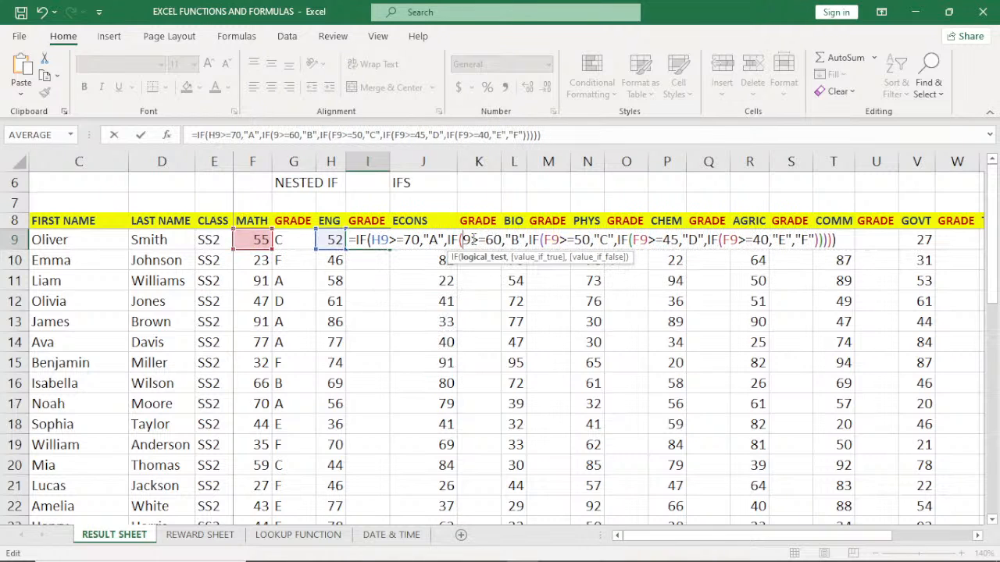
type("H")
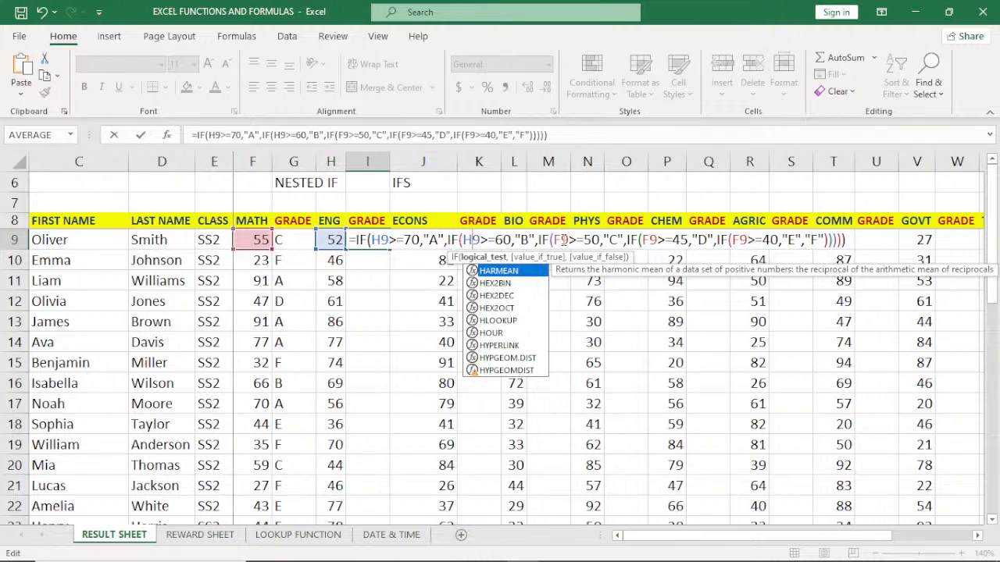
Step: Replace F9 with H9 in the >=50, >=45 and >=40 conditions of the I9 formula and commit it
left_click(563, 239)
key("BackSpace")
type("H")
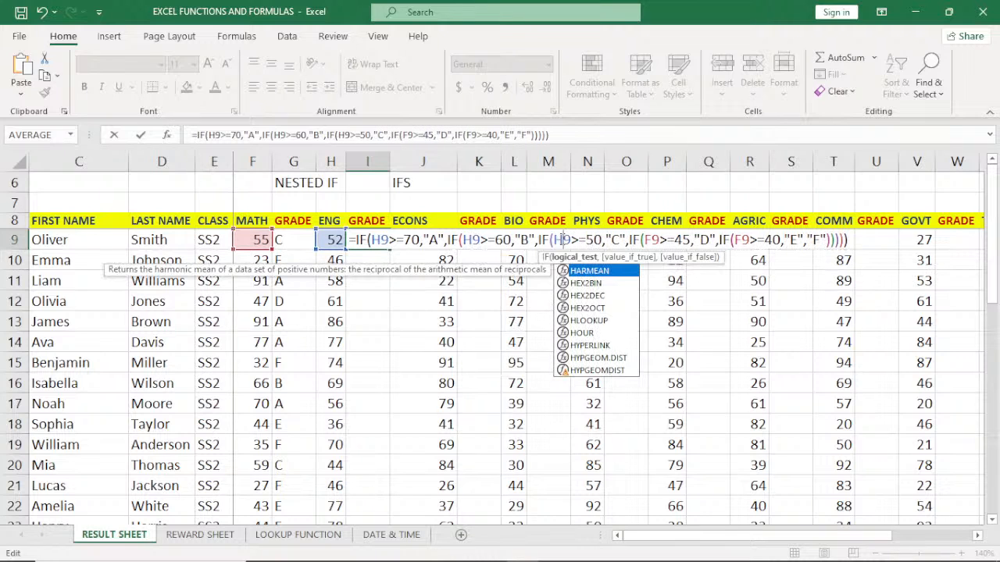
left_click(654, 240)
key("BackSpace")
type("H")
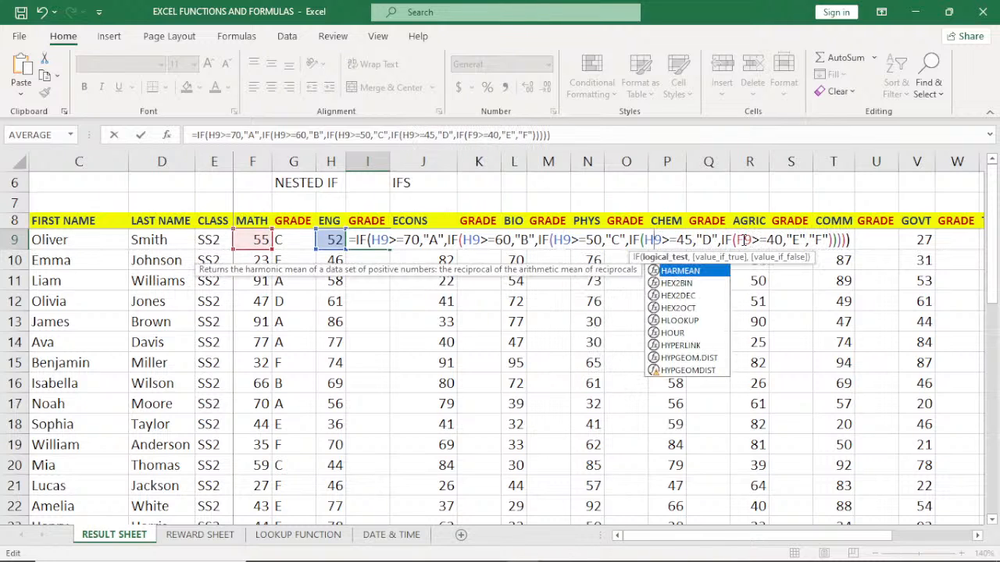
left_click(744, 240)
key("BackSpace")
type("H")
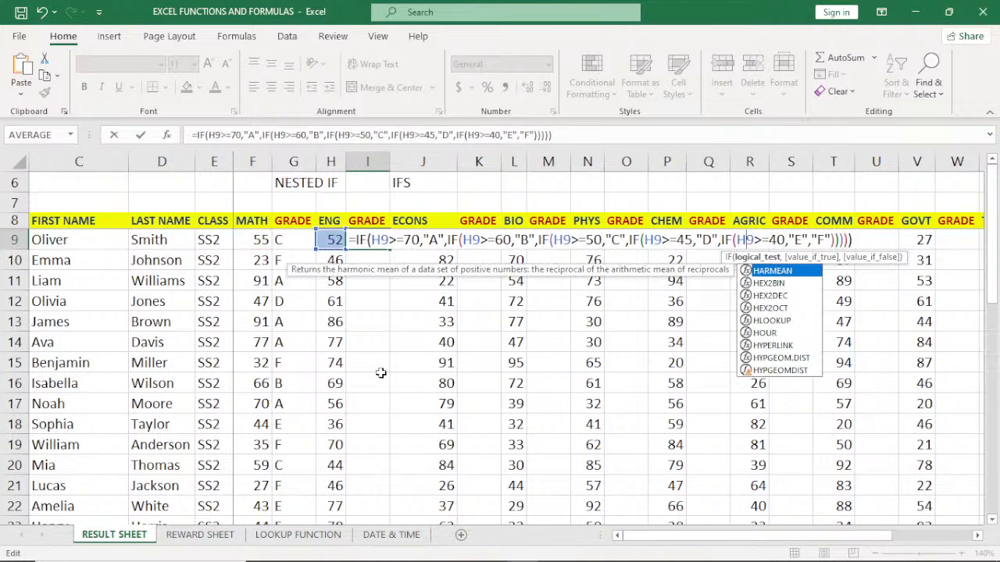
key("Return")
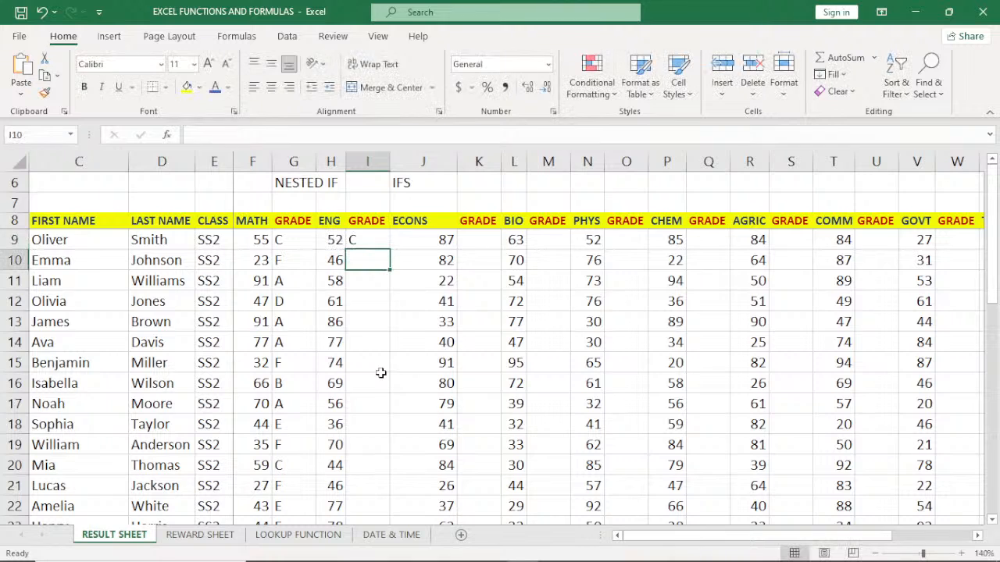
Step: Fill the I9 grade formula down the ENG GRADE column
left_click(372, 236)
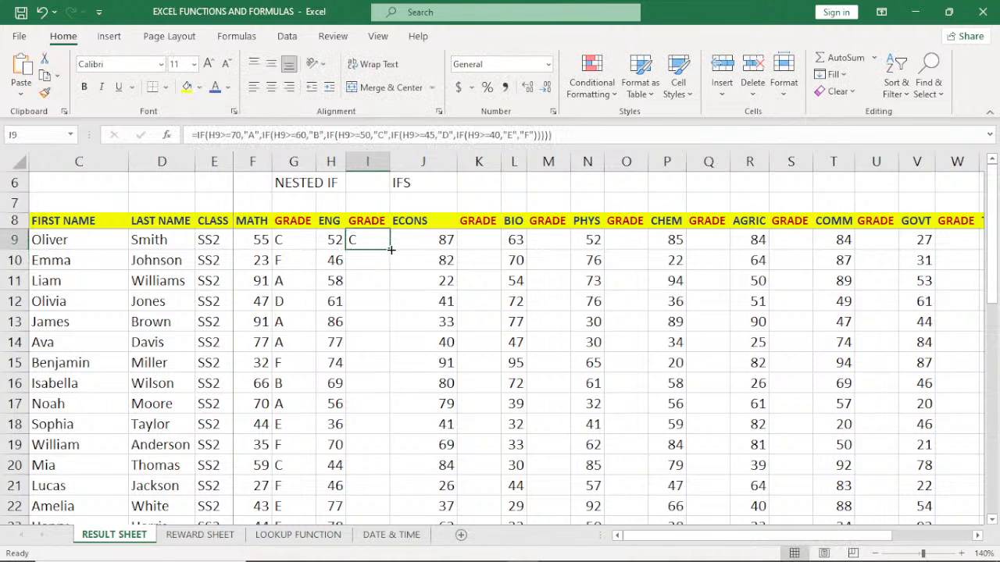
double_click(393, 250)
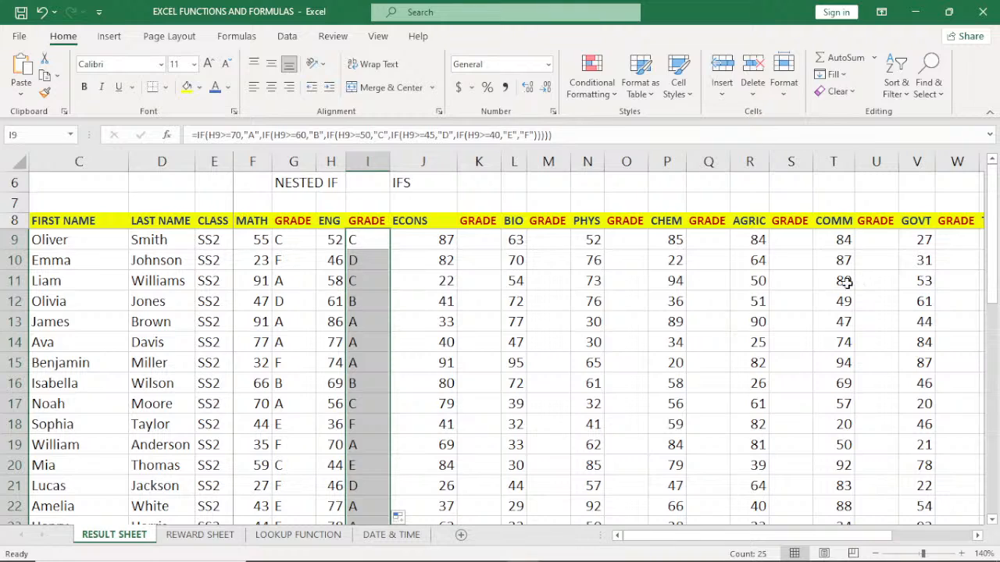
mouse_move(993, 247)
left_mouse_down()
mouse_move(996, 459)
mouse_move(993, 265)
left_mouse_up()
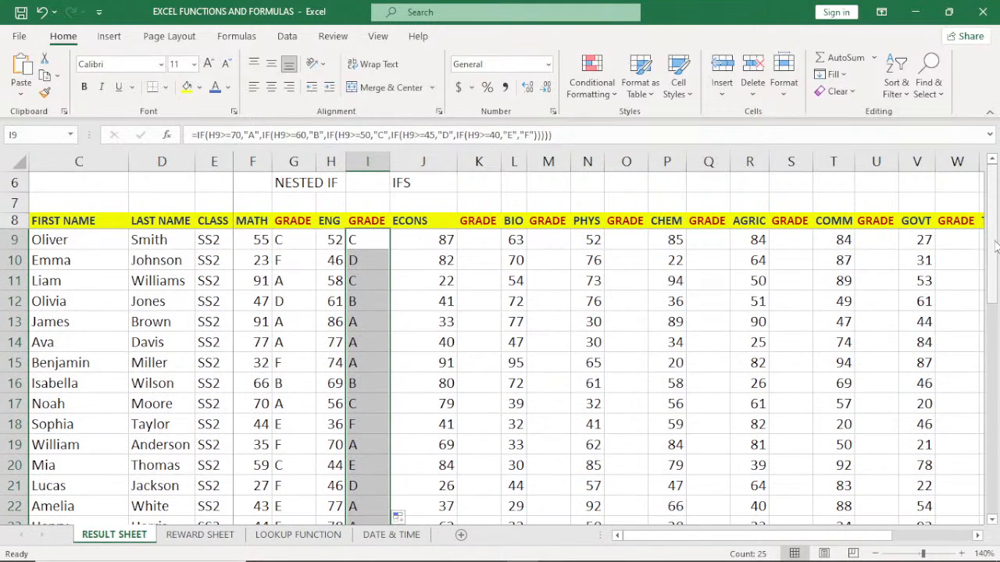
Step: Open the REWARD SHEET worksheet
left_click(198, 537)
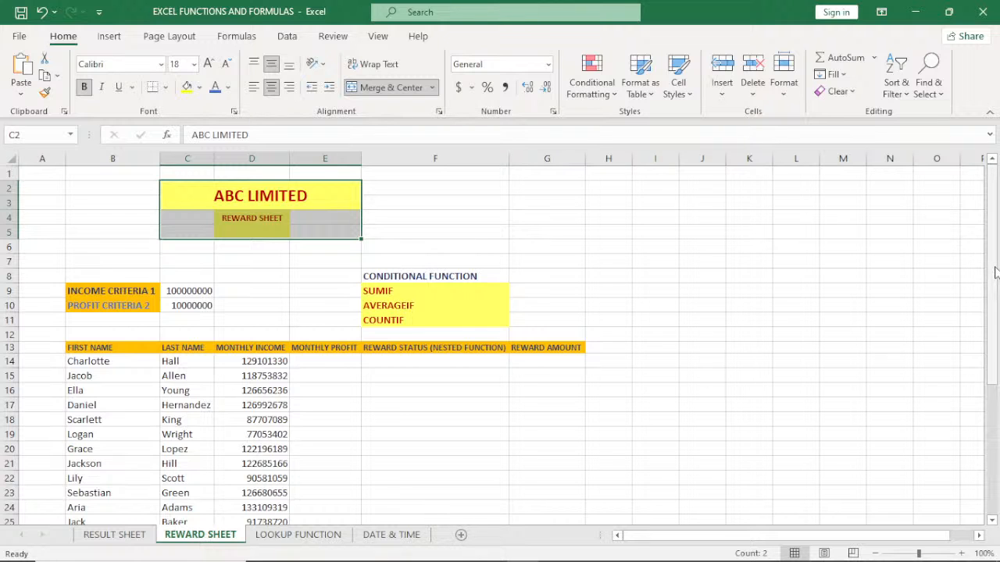
Step: Examine the income and profit criteria and the reward table's columns at 160% zoom
left_click_drag(995, 271, 999, 290)
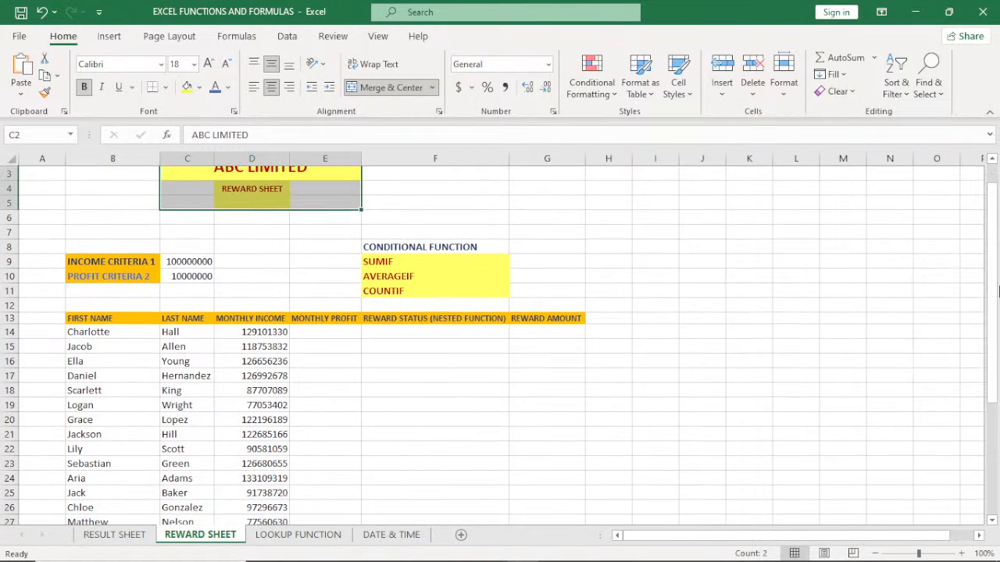
left_click(960, 553)
left_click(960, 553)
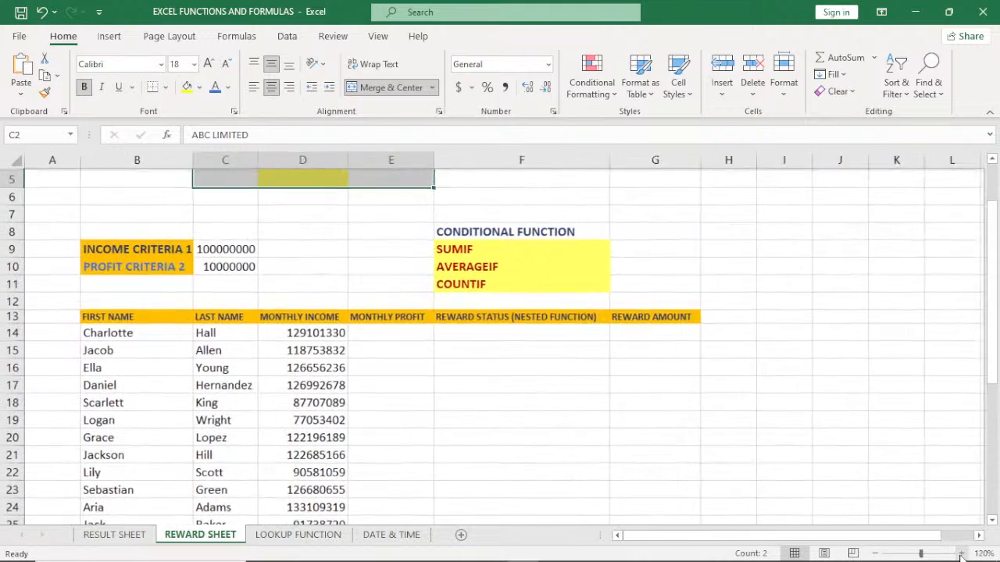
left_click(961, 553)
left_click(961, 554)
left_click(962, 555)
left_click(962, 554)
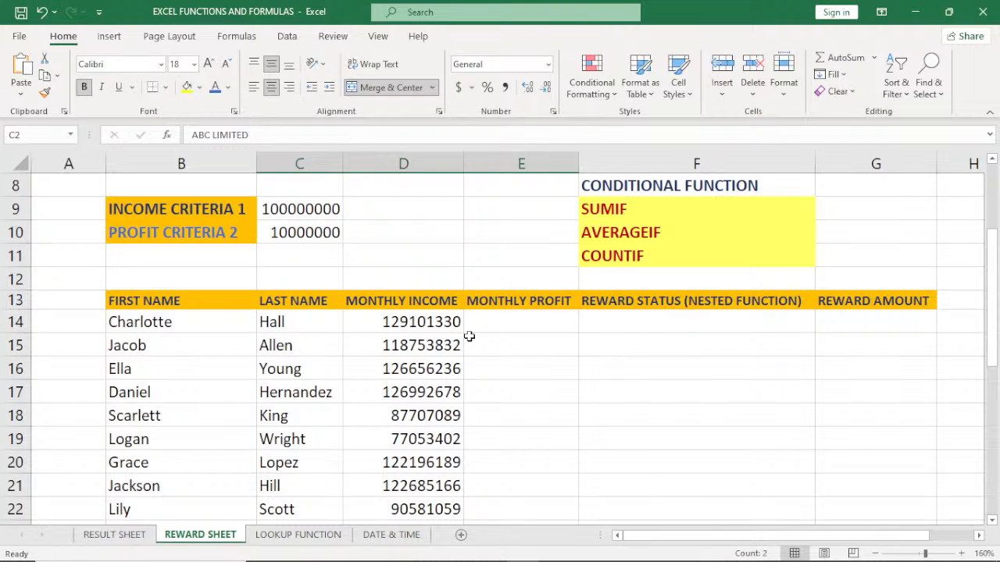
mouse_move(990, 314)
left_mouse_down()
mouse_move(997, 500)
mouse_move(994, 321)
left_mouse_up()
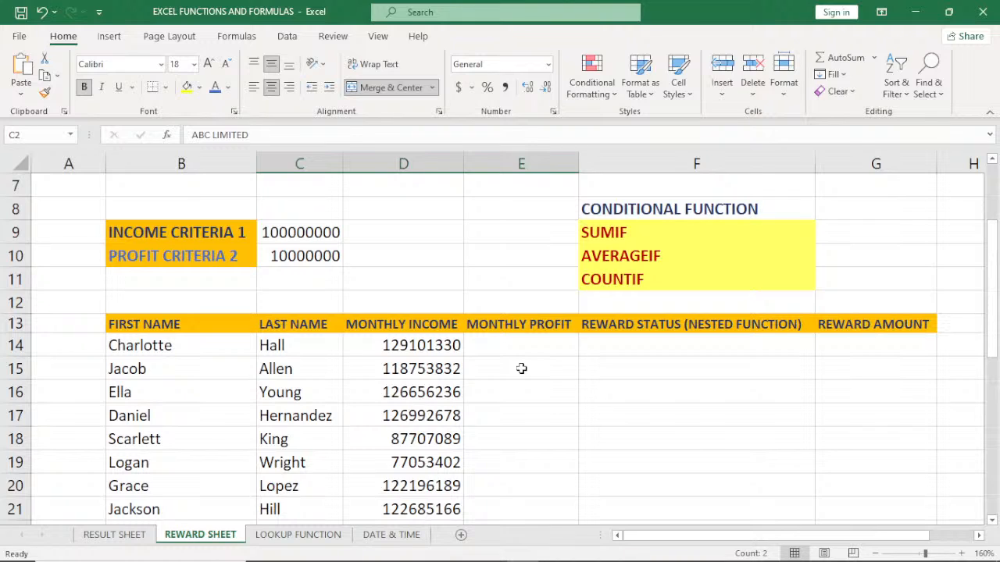
Step: Start an IF formula in F14 that tests whether monthly income D14 is >= the income criterion in C9
left_click(639, 351)
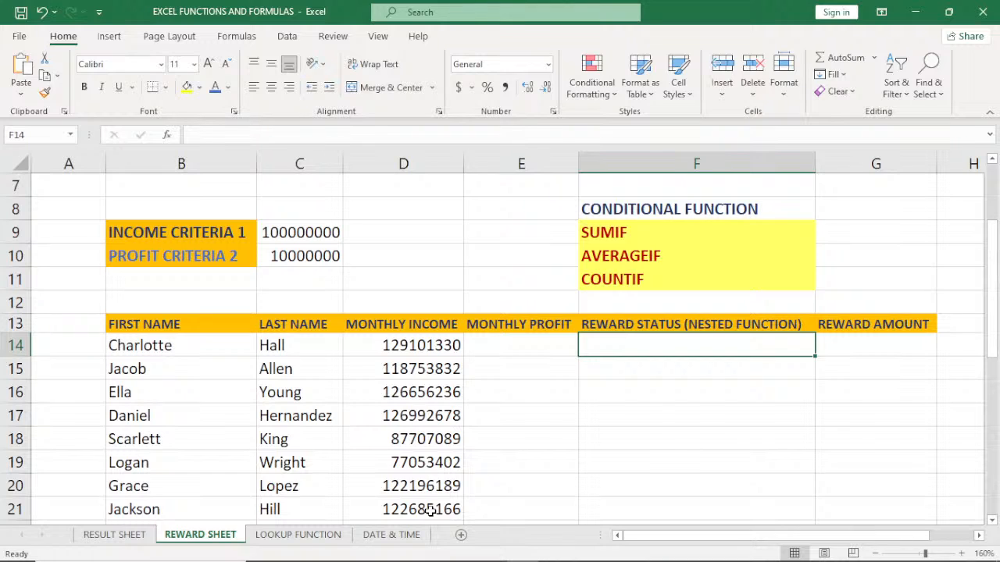
type("=IF")
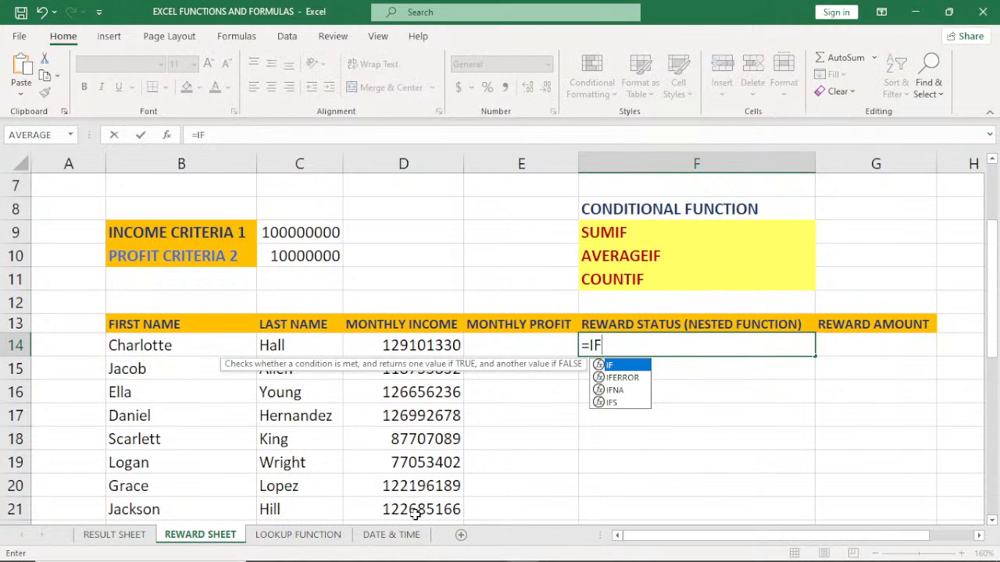
double_click(625, 366)
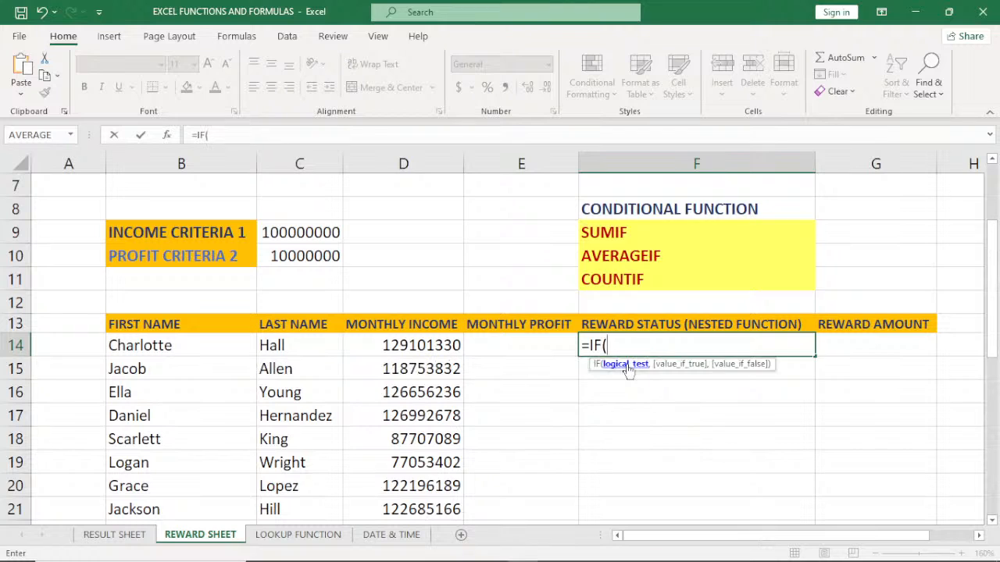
left_click(415, 346)
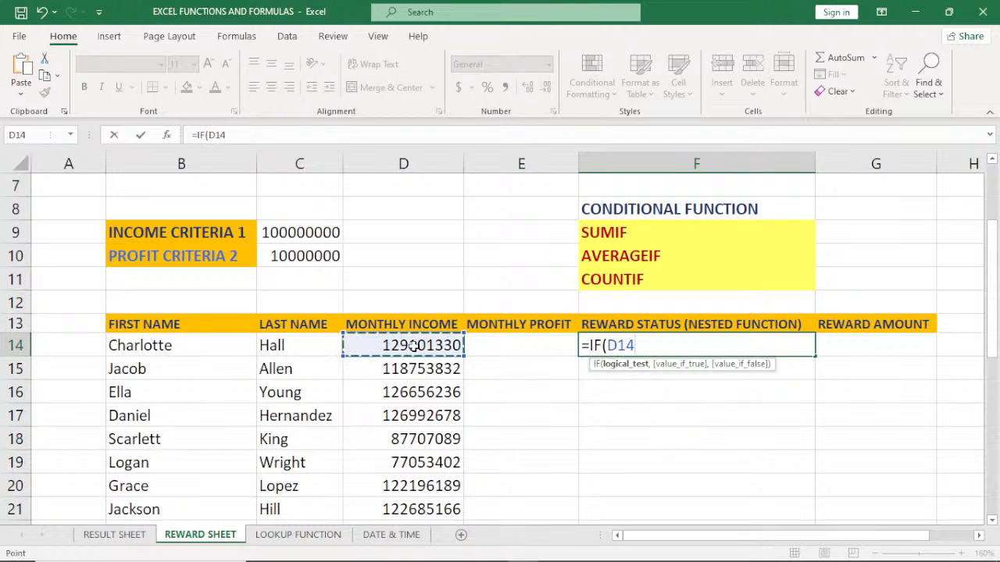
type(">=")
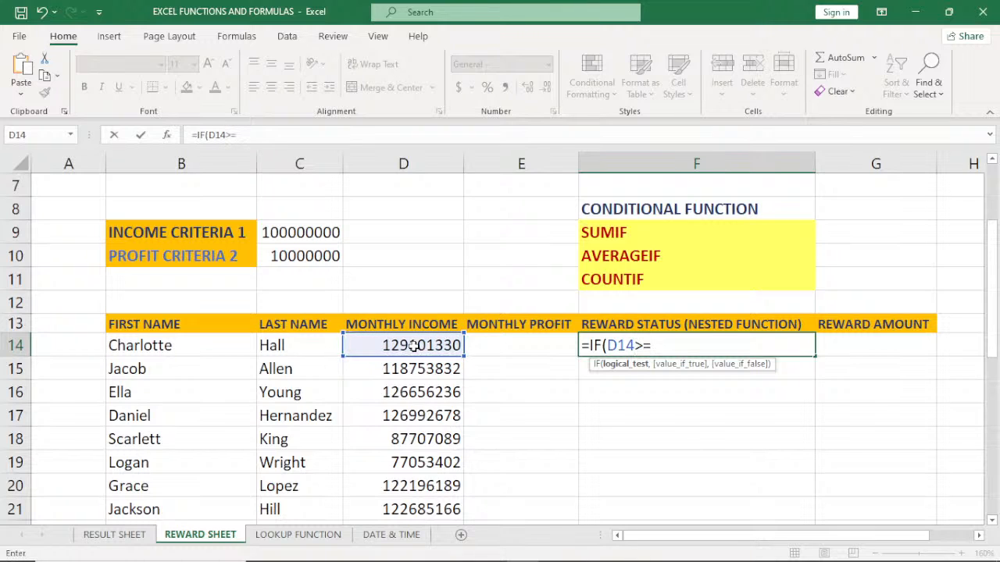
left_click(311, 232)
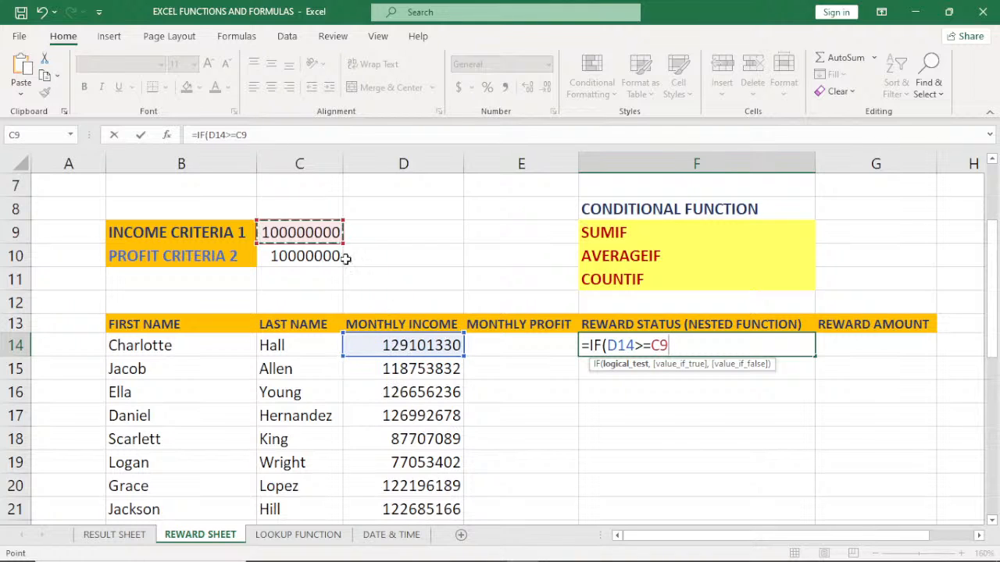
type(",")
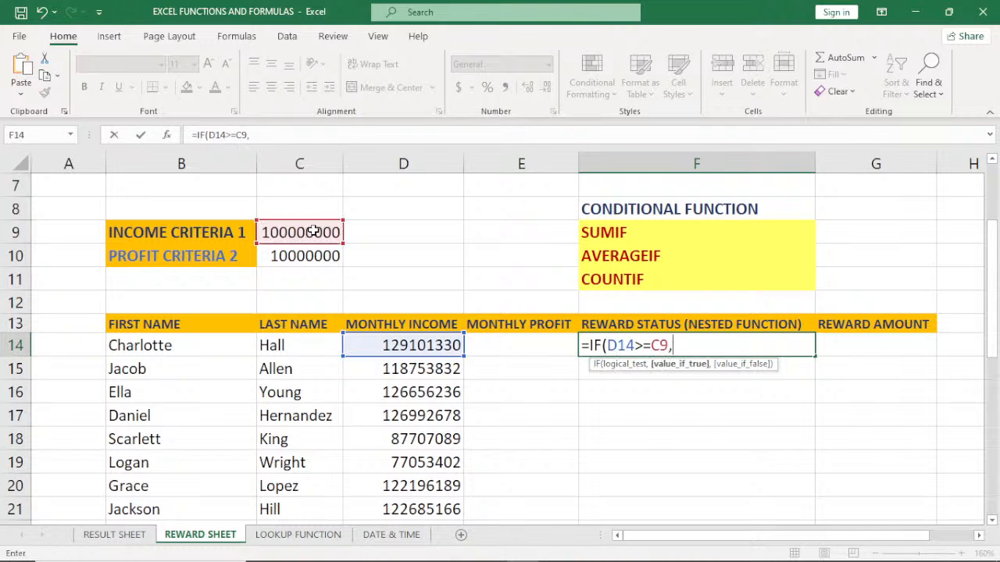
Step: Add "DESERVED BONUS" as the true result and "NO BONUS" as the false result of the F14 IF formula
type("\"DESER")
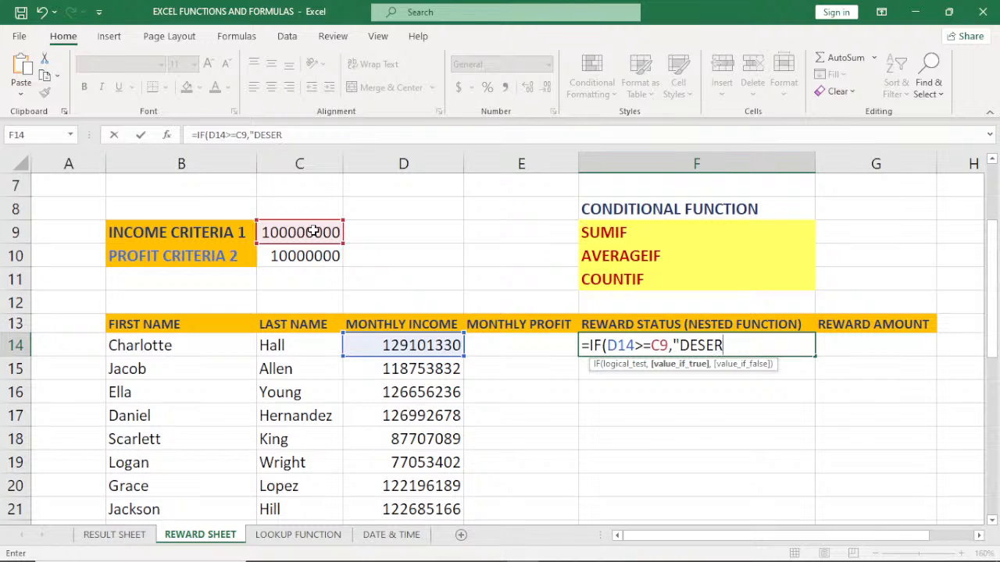
type("VED BONUS")
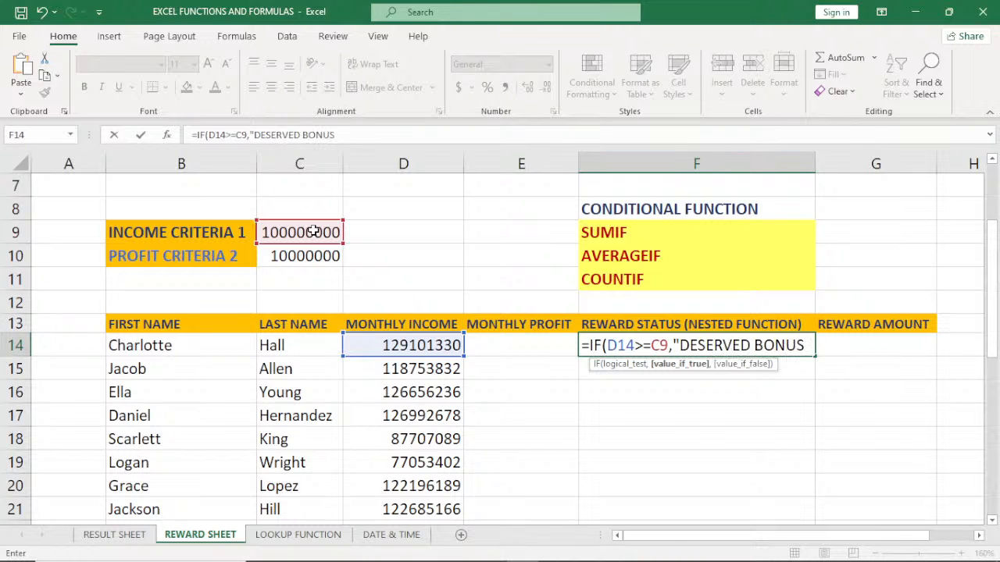
type("\", ")
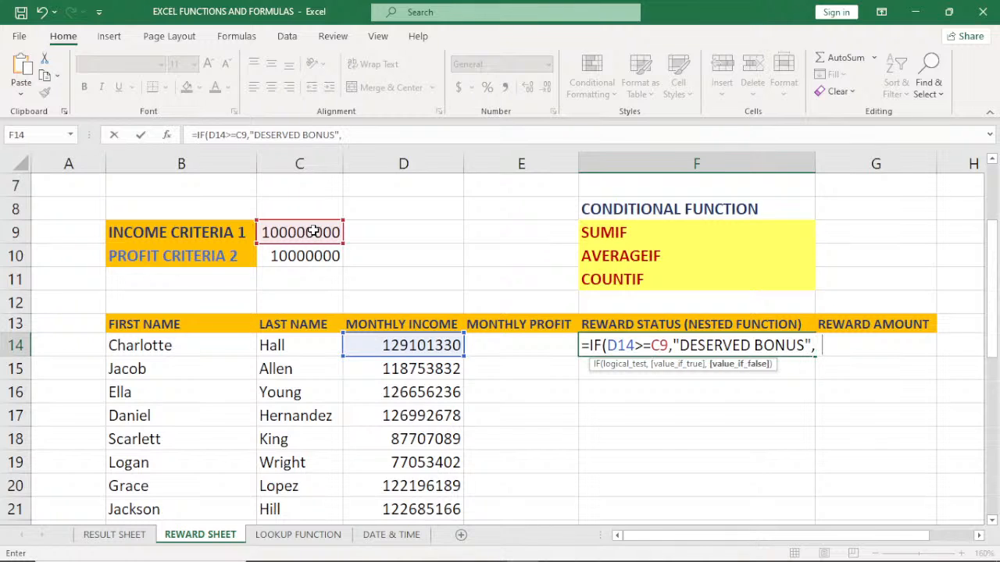
type("NO")
type("BONUS")
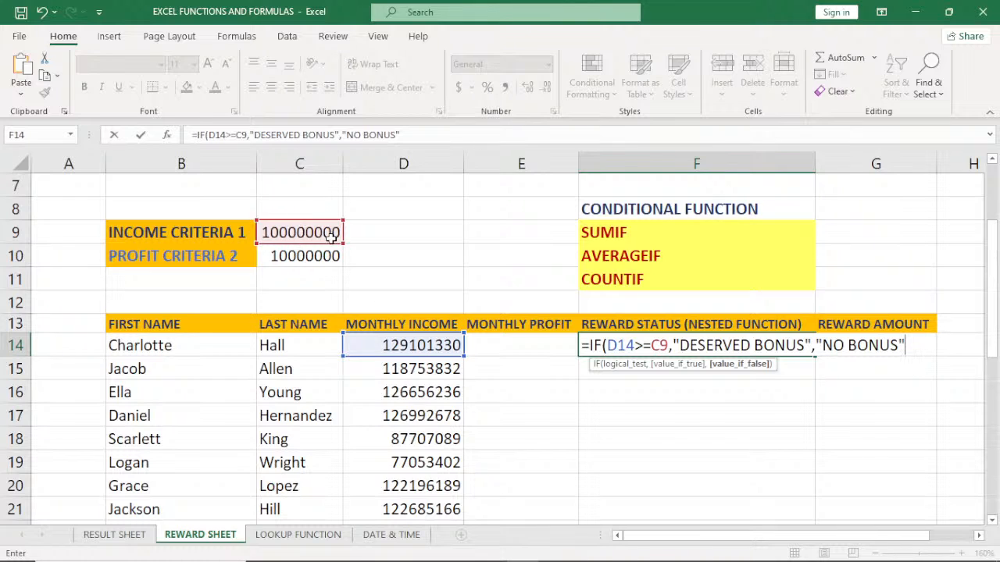
Step: Make the C9 reference in the F14 formula absolute as $C$9 and commit the formula
left_click(659, 345)
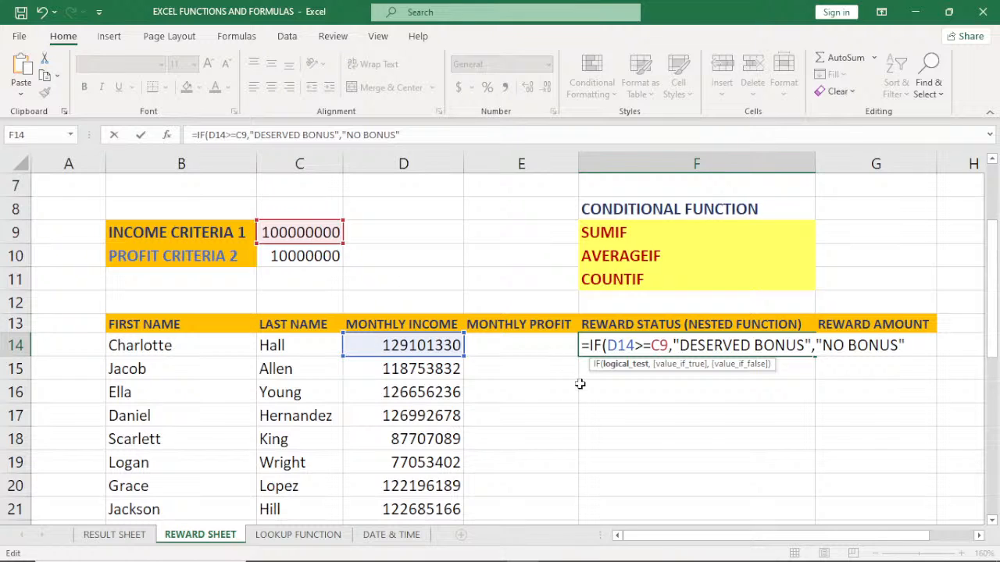
key("F4")
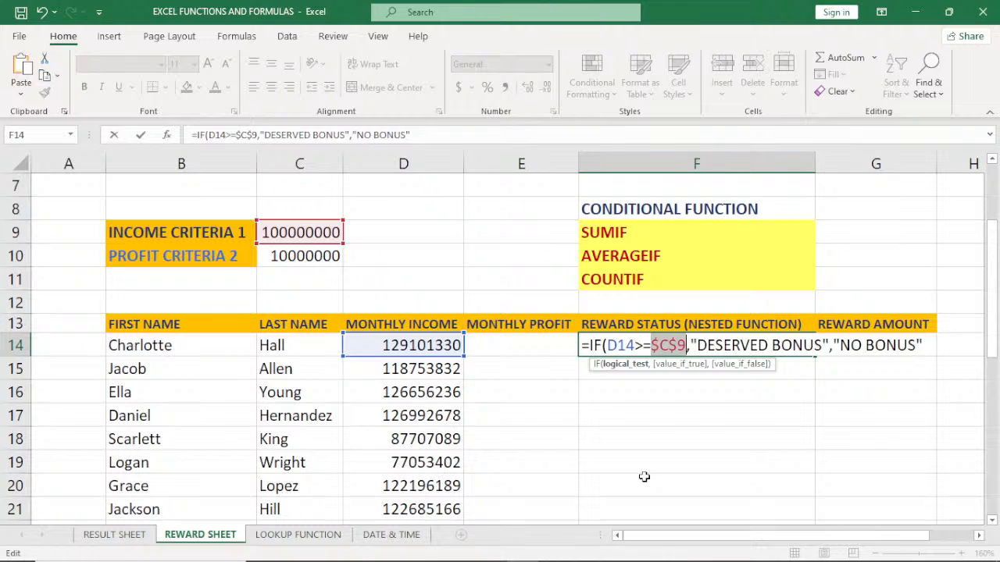
key("Return")
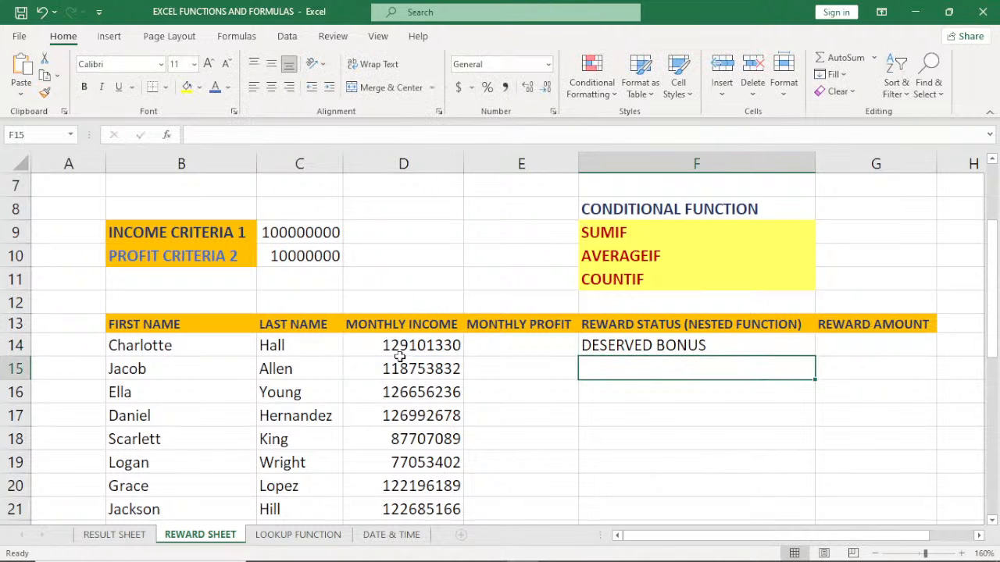
Step: Fill the F14 IF formula down the REWARD STATUS column and reselect F14
left_click(777, 345)
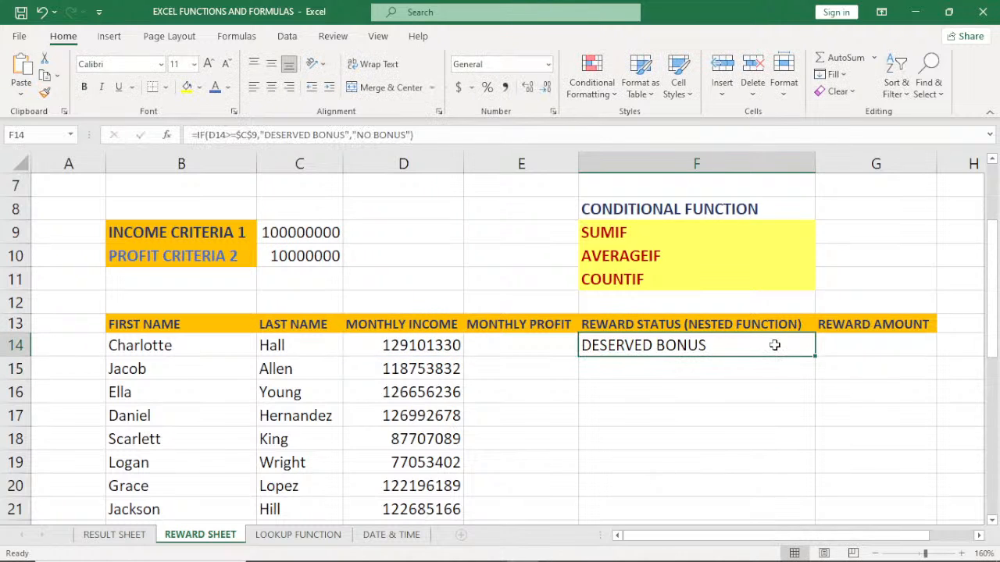
double_click(815, 358)
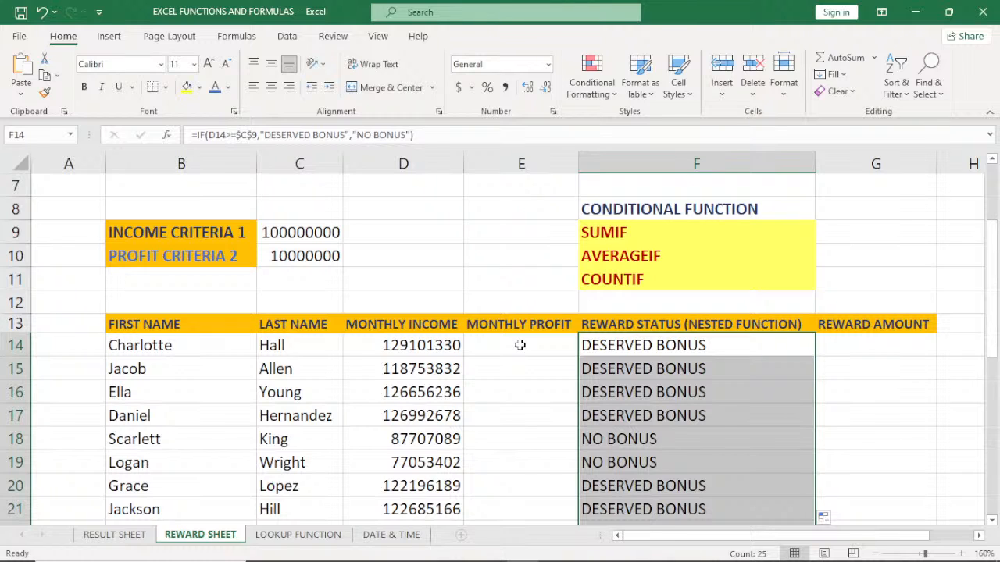
left_click(705, 346)
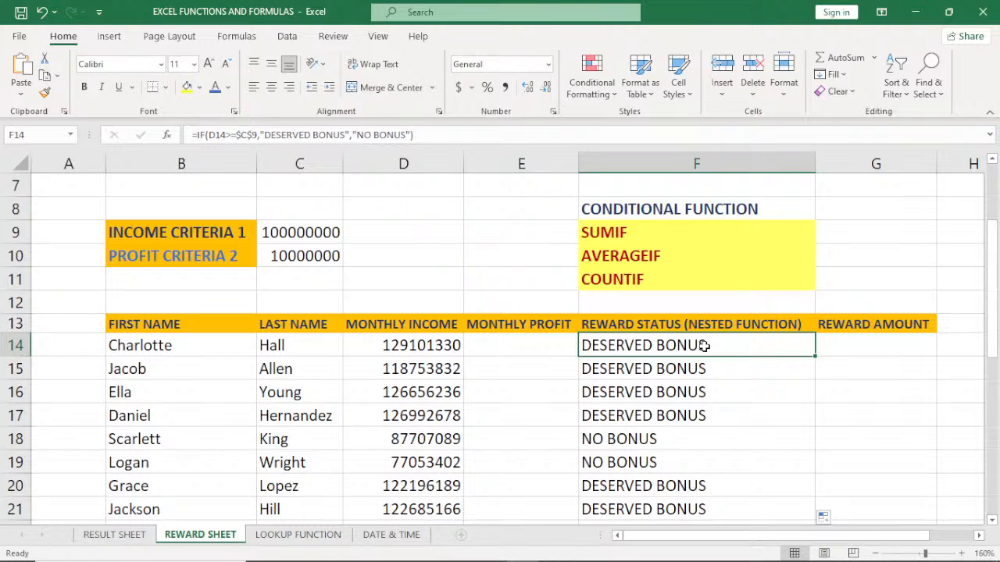